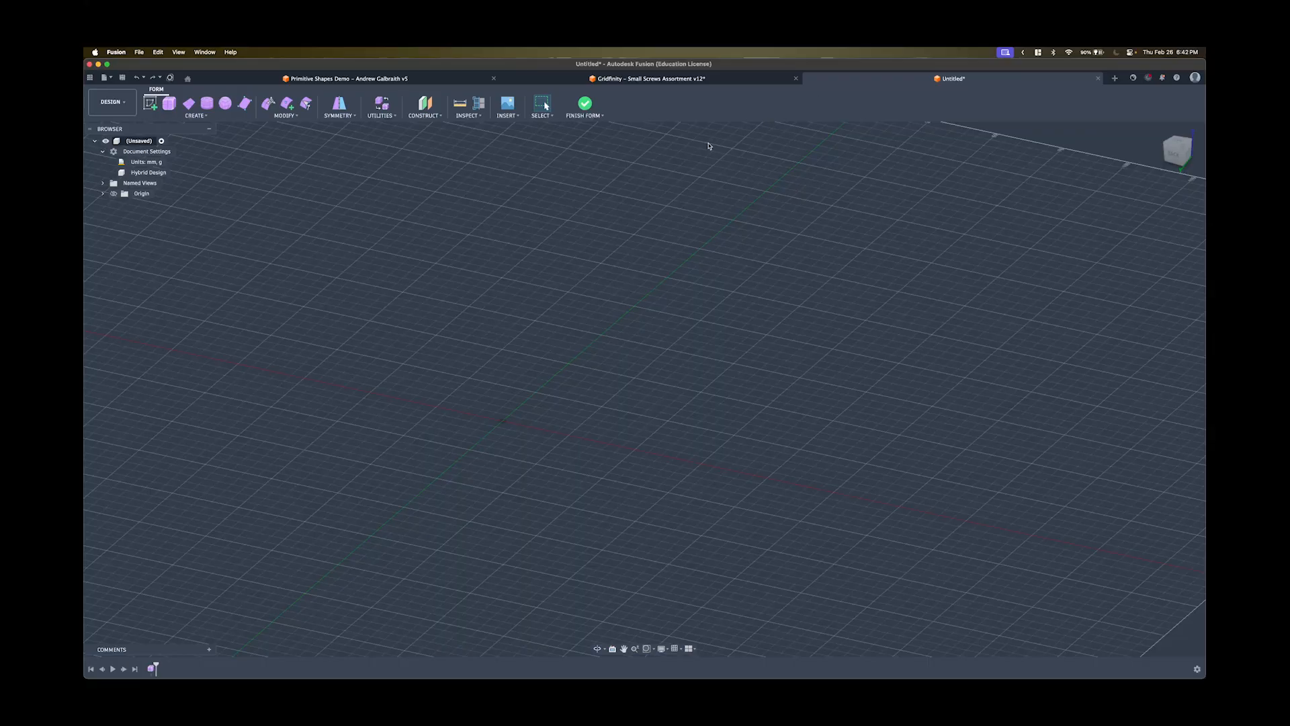
pyautogui.moveTo(489, 307); pyautogui.dragTo(634, 320, button='middle')
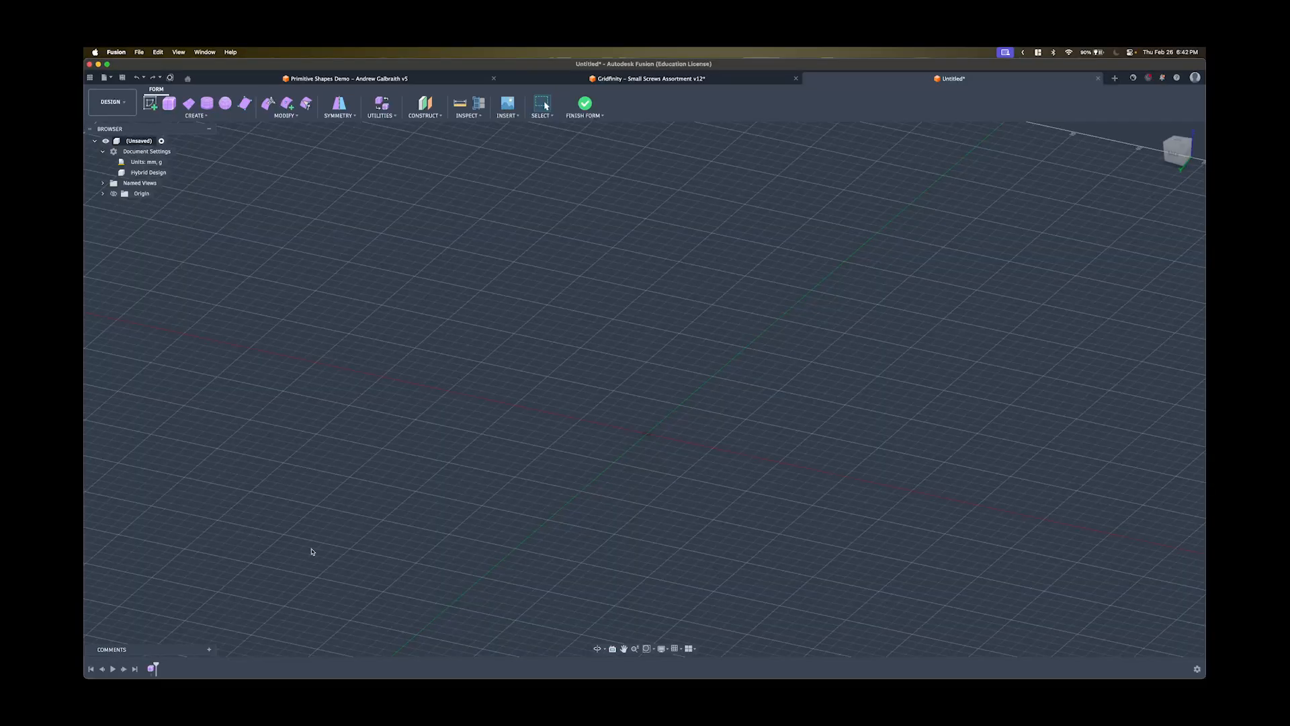
pyautogui.write('wasdadaw')
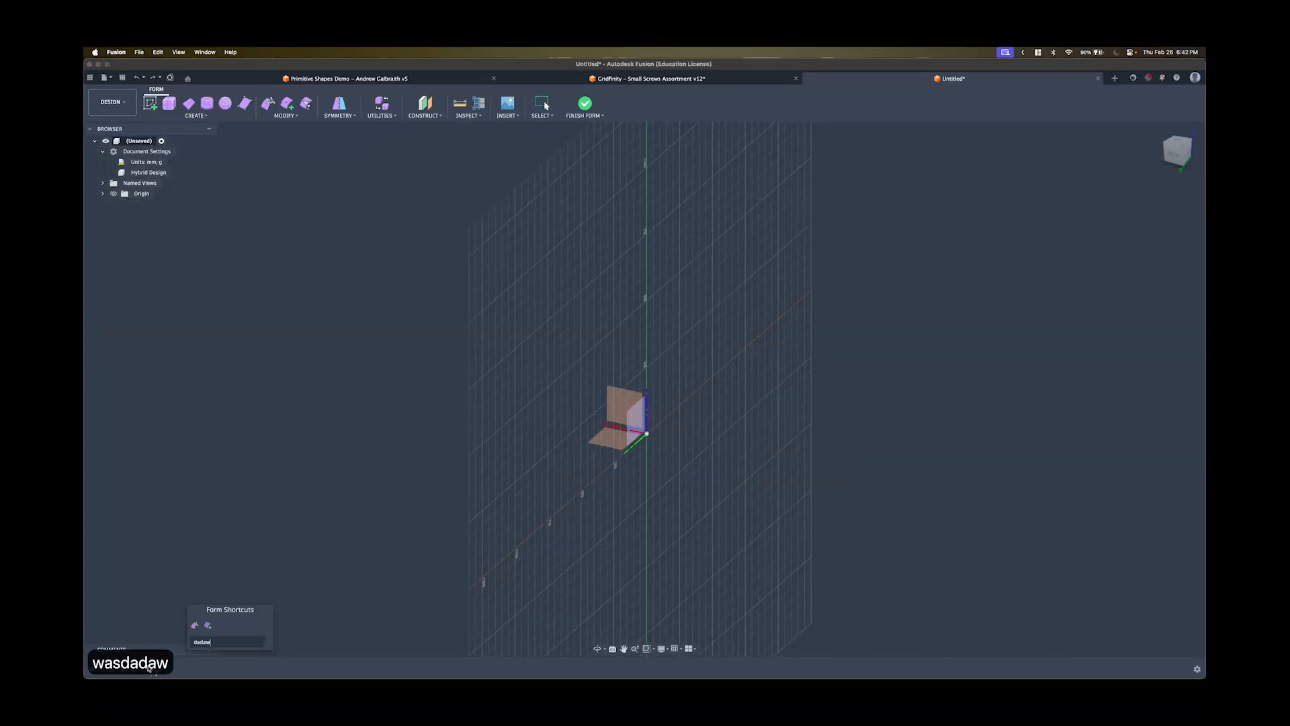
pyautogui.press('Escape')
pyautogui.press('Escape')
pyautogui.press('Escape')
pyautogui.press('Escape')
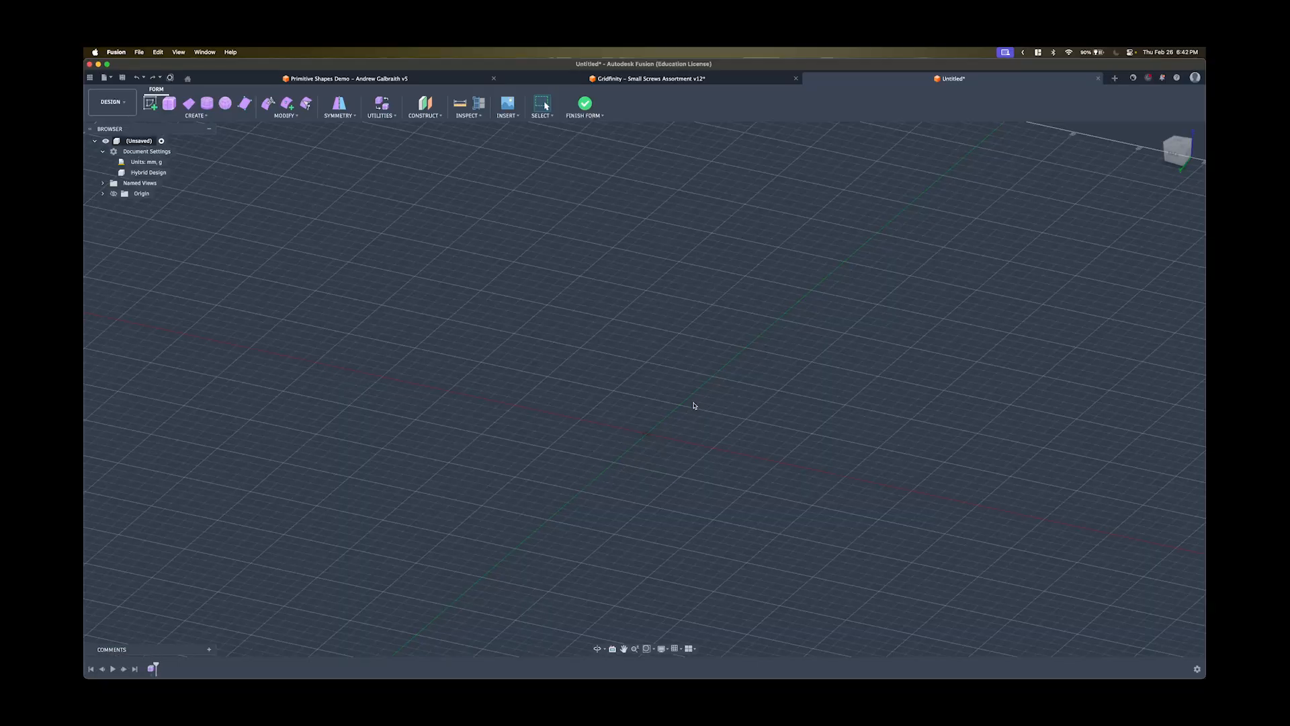
# Close the untitled form design without saving it.
pyautogui.click(110, 104)
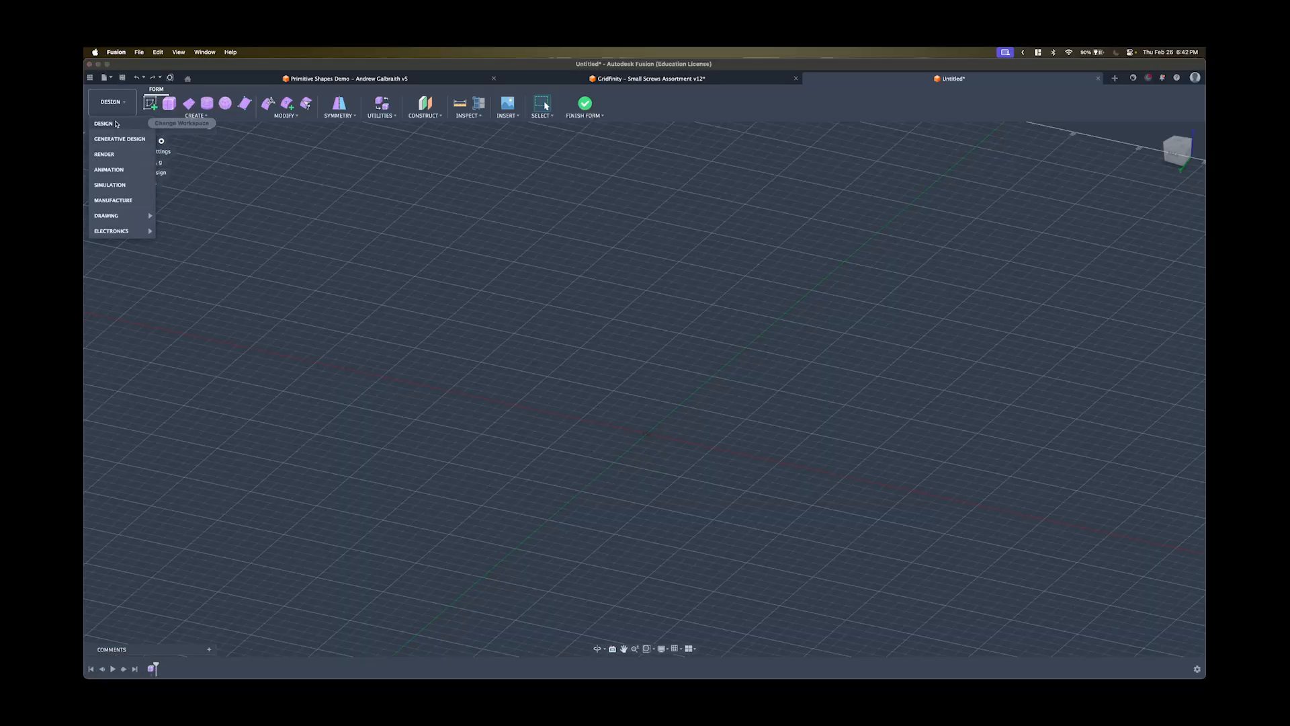
pyautogui.click(1100, 78)
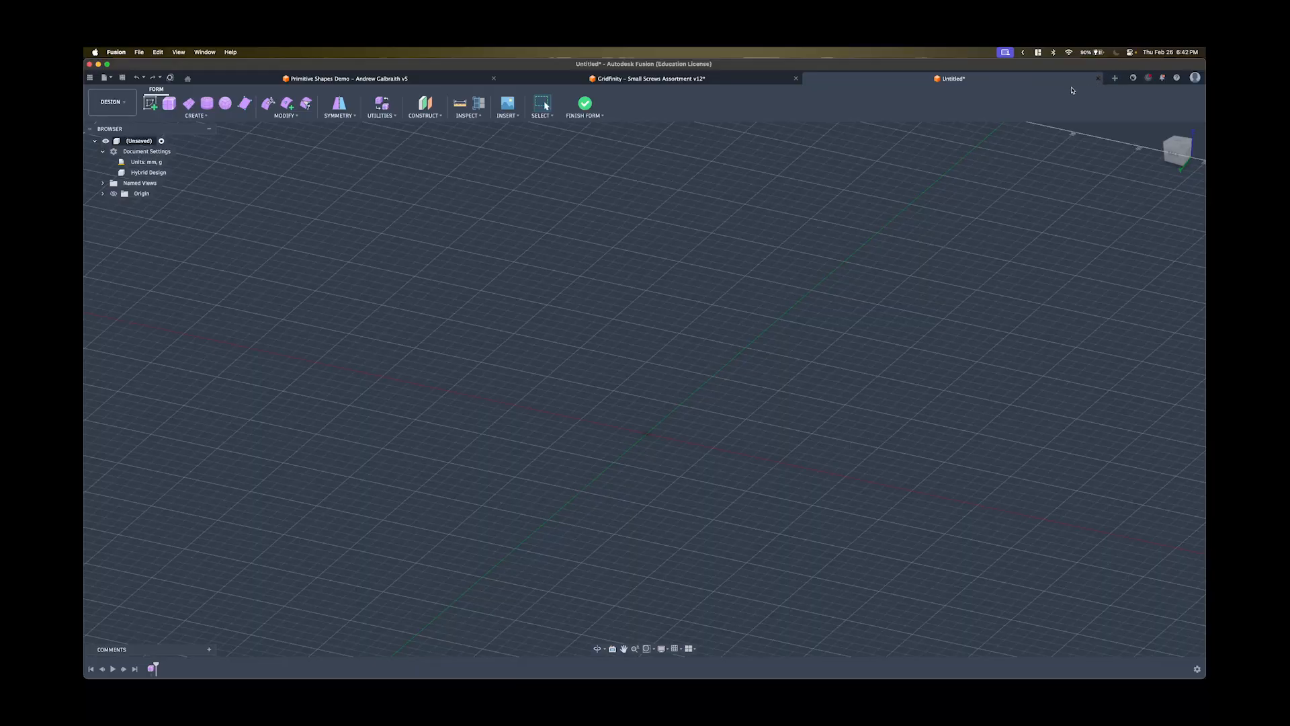
pyautogui.click(733, 372)
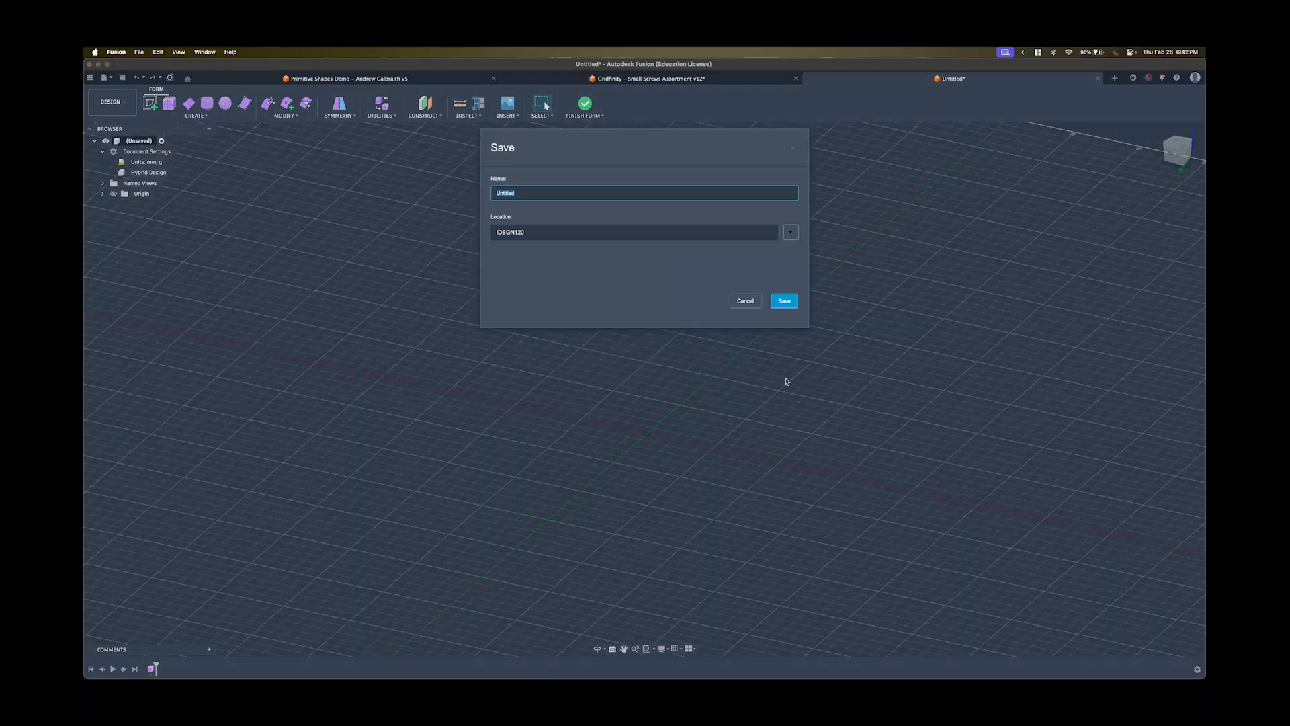
pyautogui.click(745, 301)
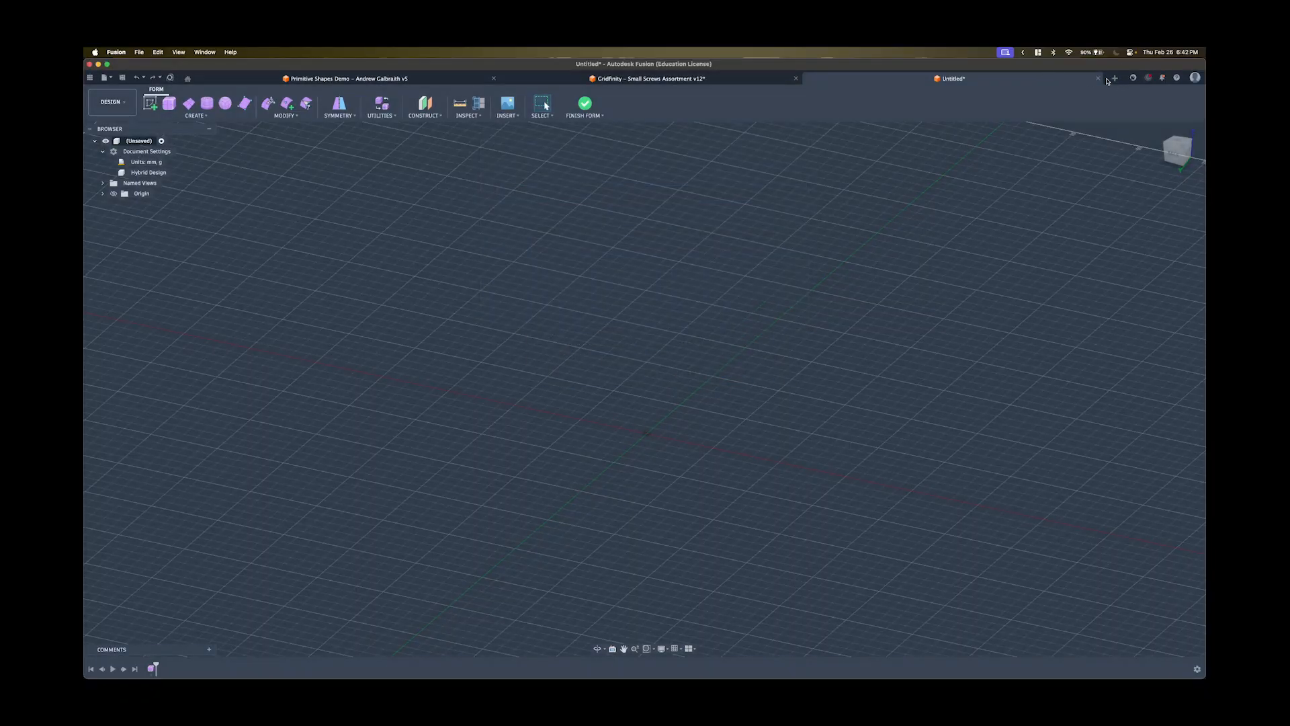
pyautogui.press('super+w')
pyautogui.click(665, 373)
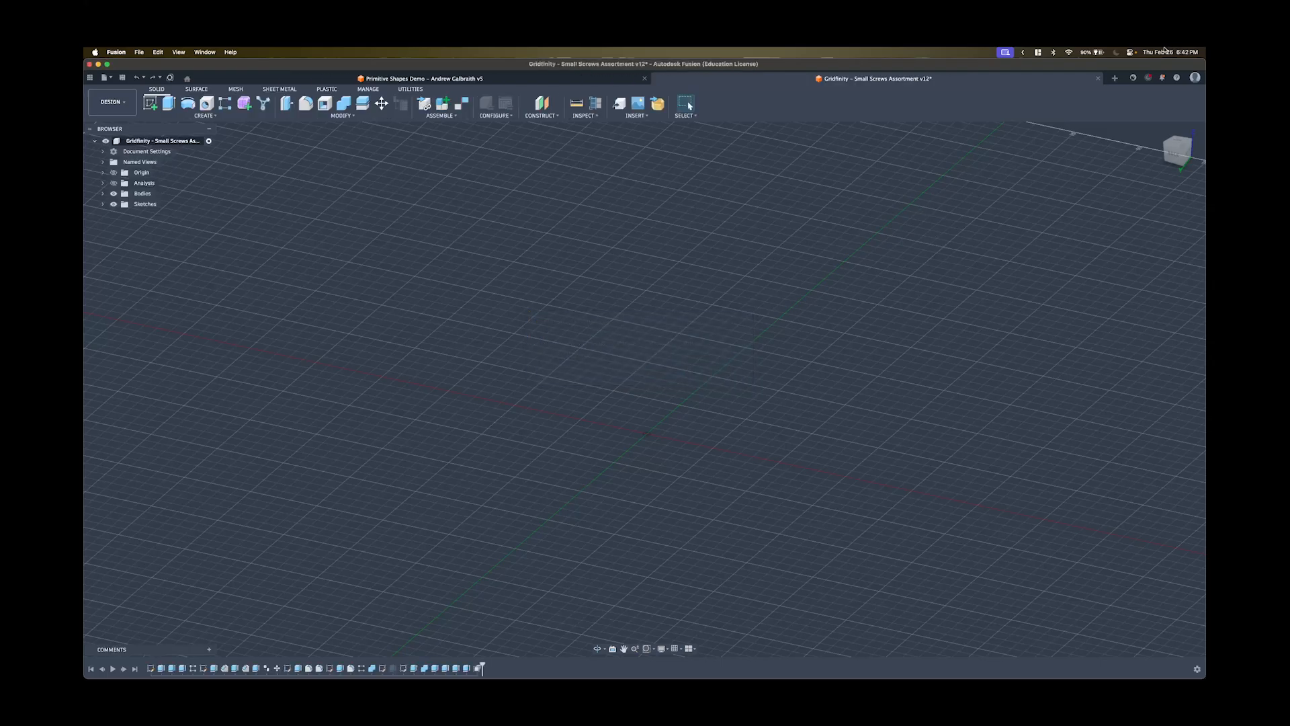
# Create a new hybrid design in millimetres and grams and start a form in it.
pyautogui.click(1116, 79)
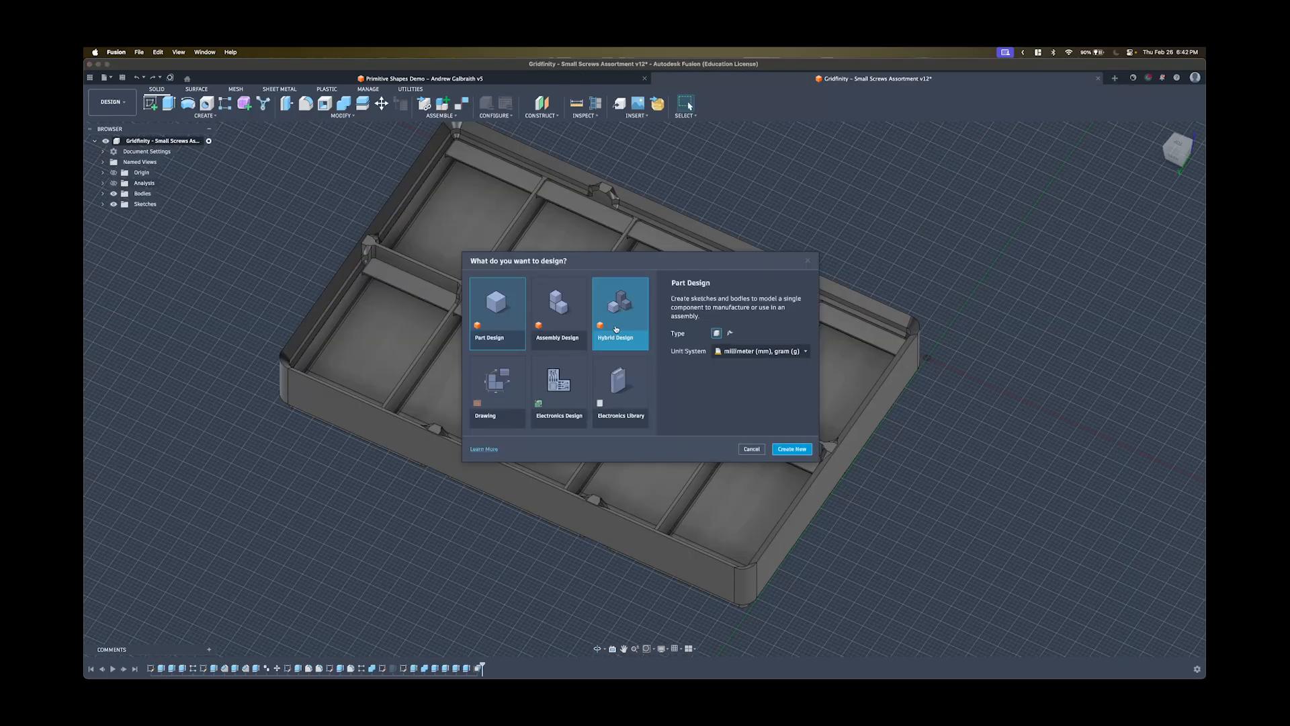
pyautogui.click(805, 449)
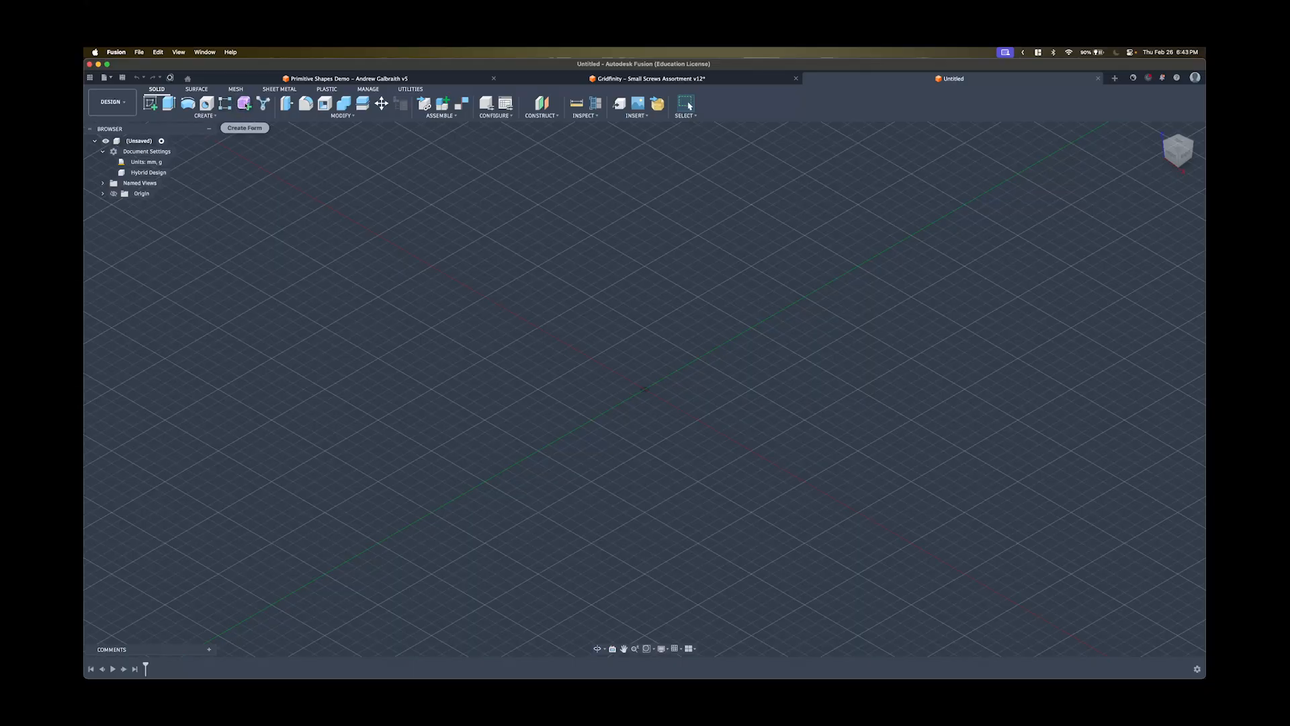
pyautogui.click(244, 103)
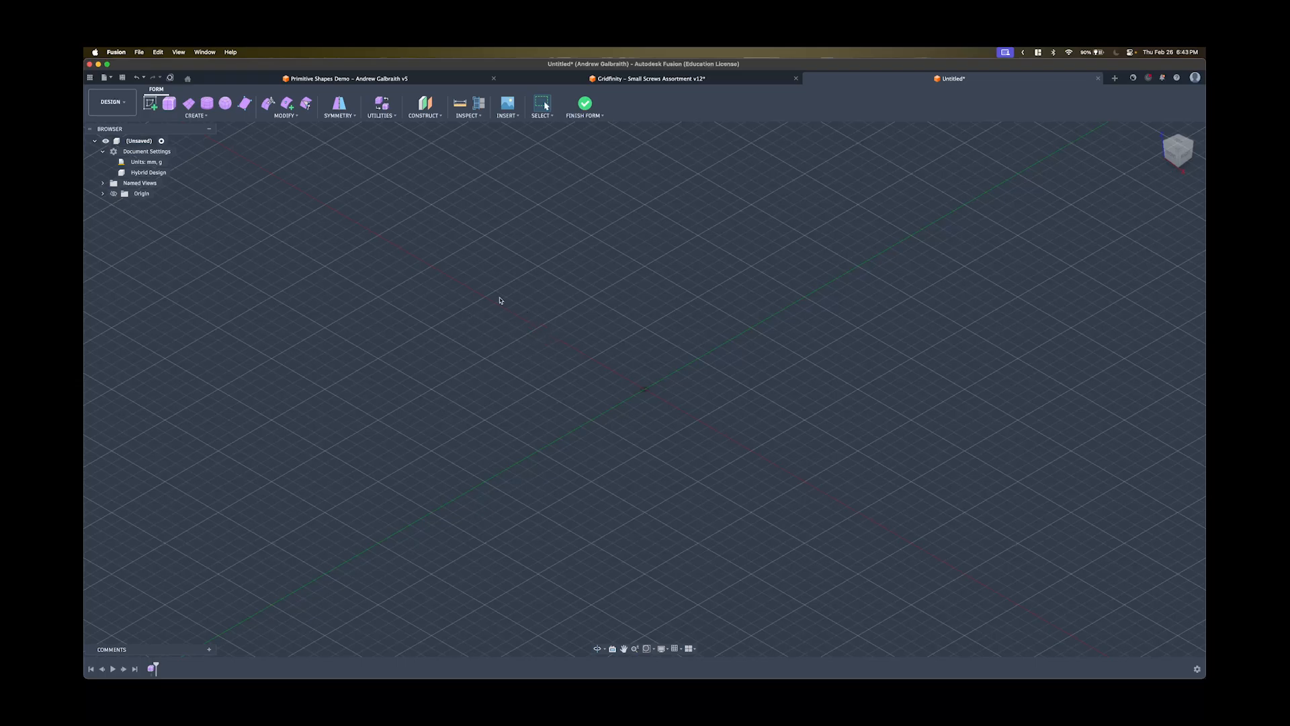
pyautogui.keyDown('shift'); pyautogui.moveTo(512, 305); pyautogui.dragTo(561, 365, button='middle'); pyautogui.keyUp('shift')
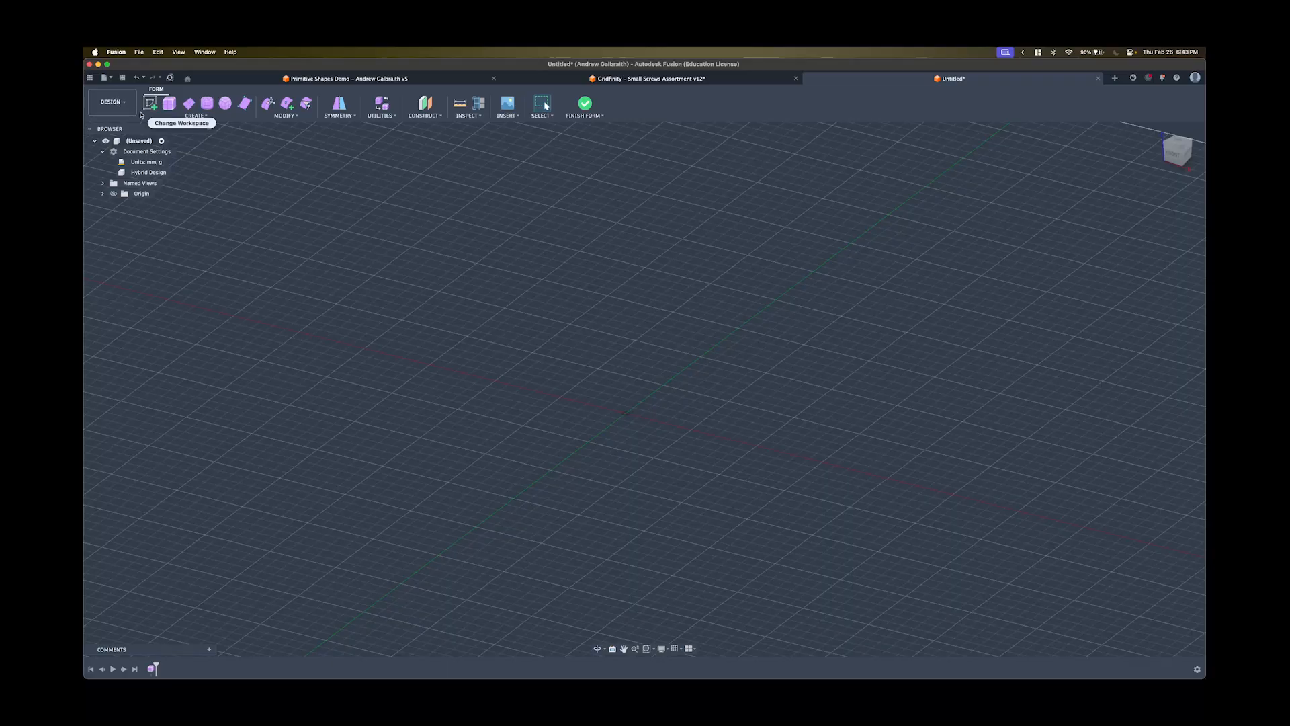
pyautogui.click(136, 77)
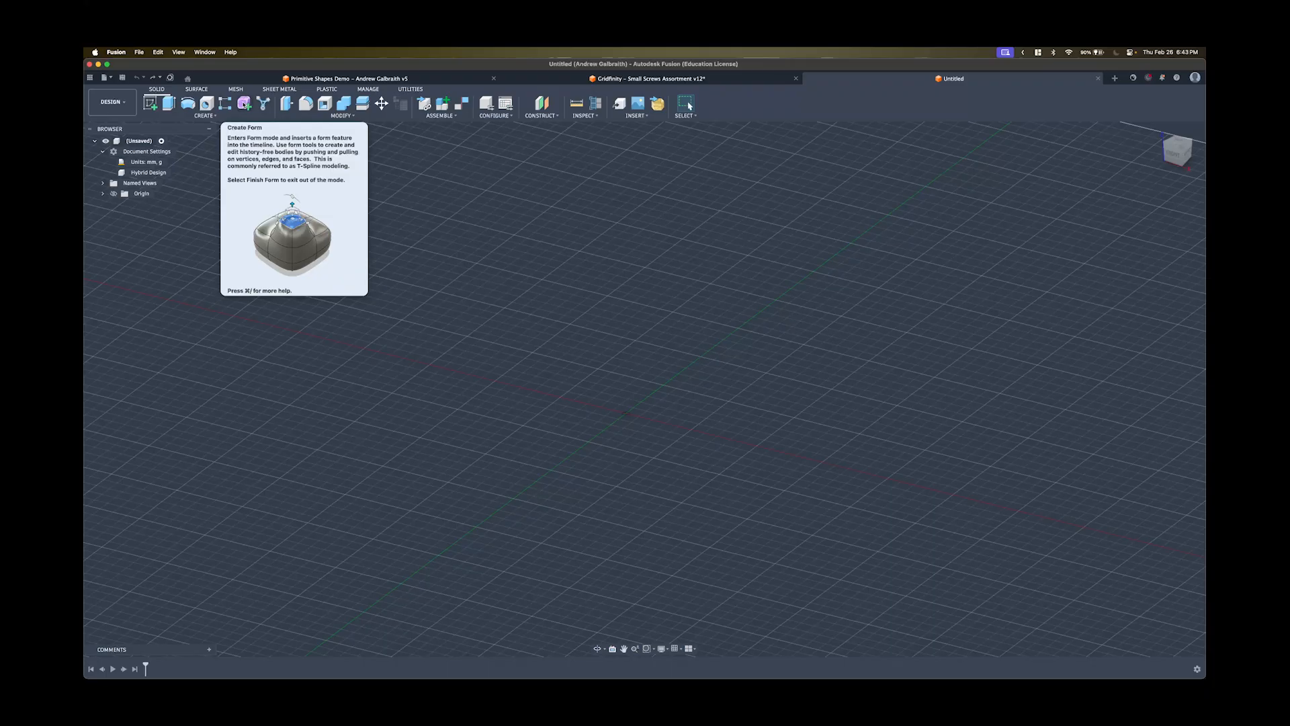
pyautogui.click(245, 103)
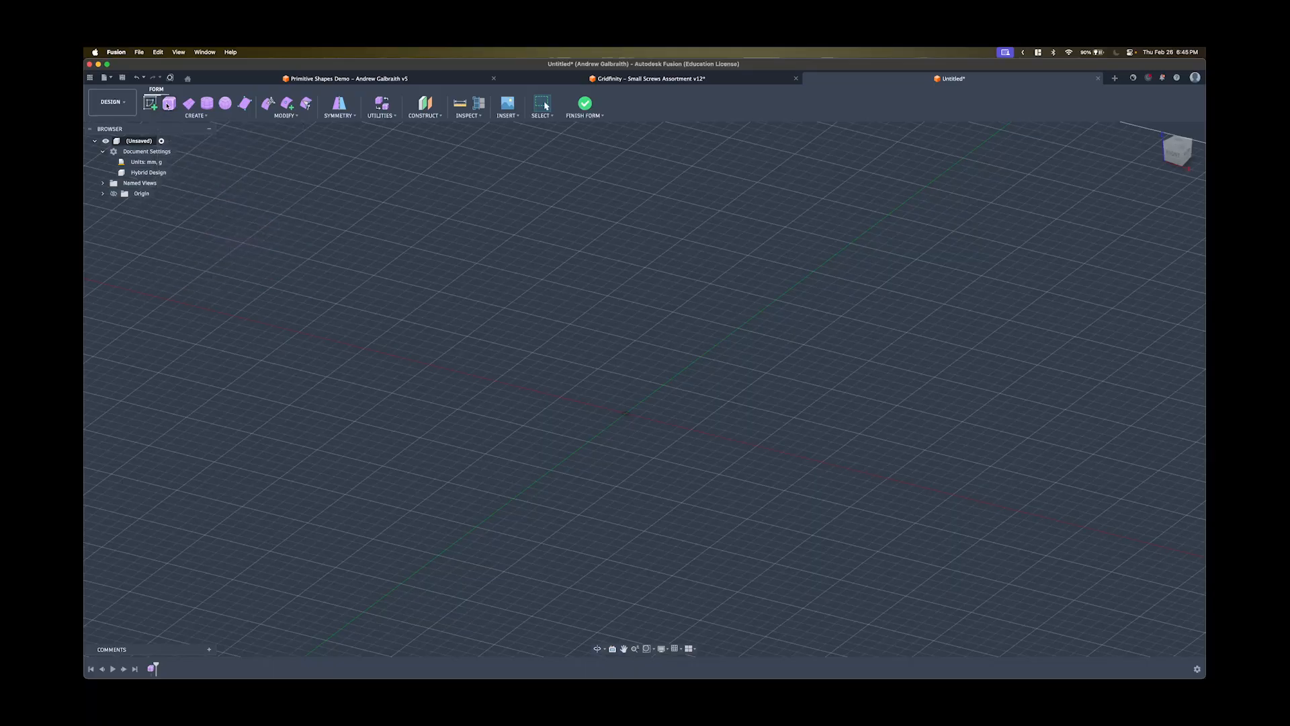
# Draw the centre rectangle of a form box on the vertical XZ plane at the origin, 6' wide and 5'6" high.
pyautogui.click(168, 104)
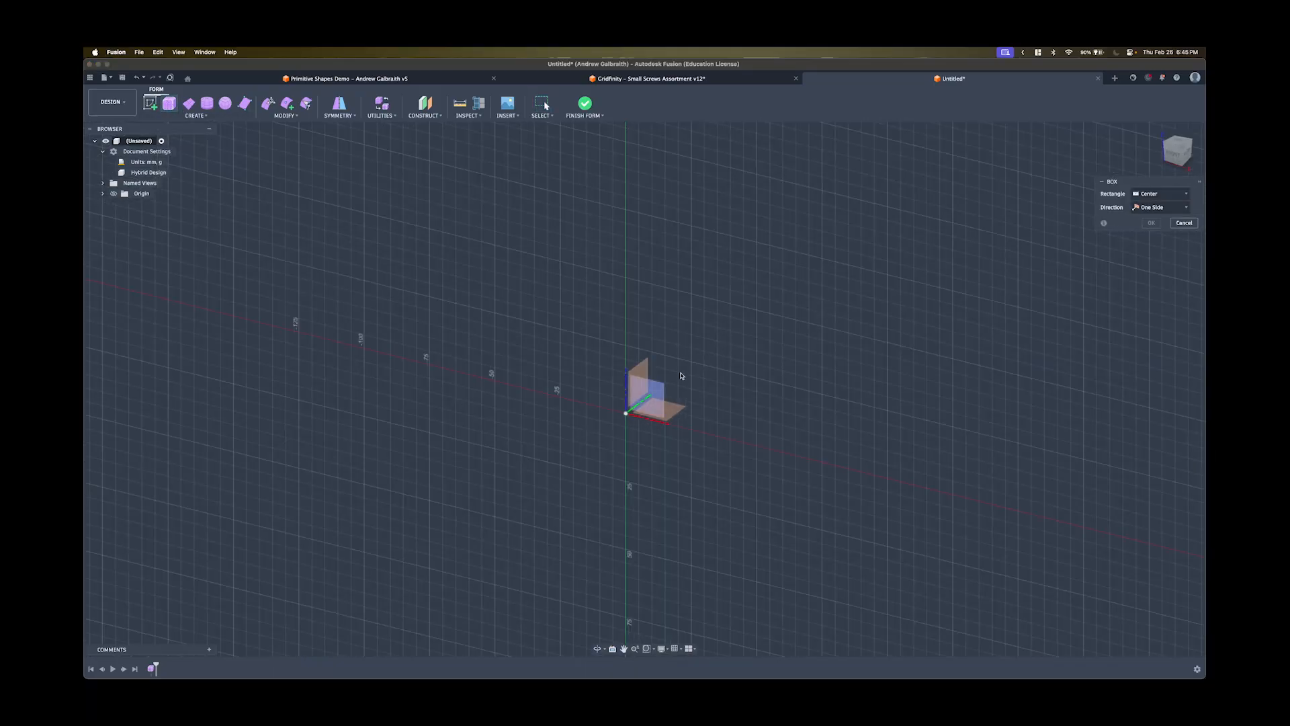
pyautogui.click(652, 402)
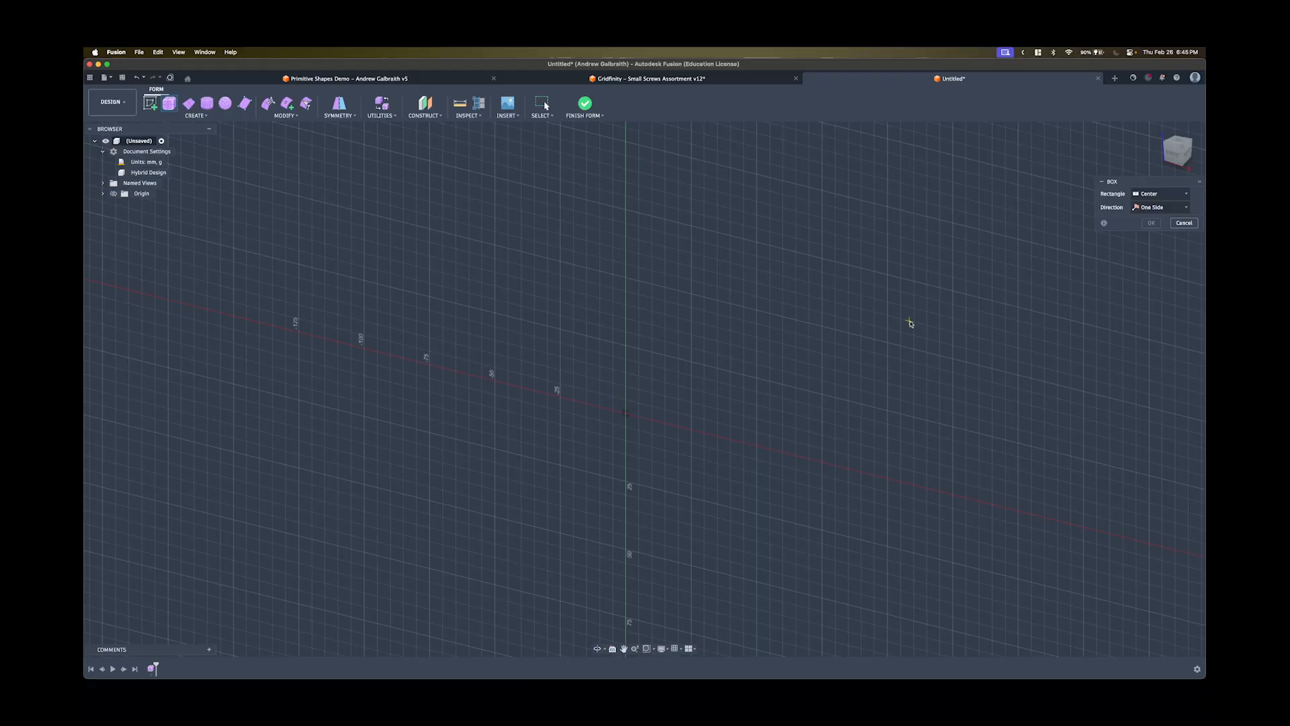
pyautogui.click(1173, 153)
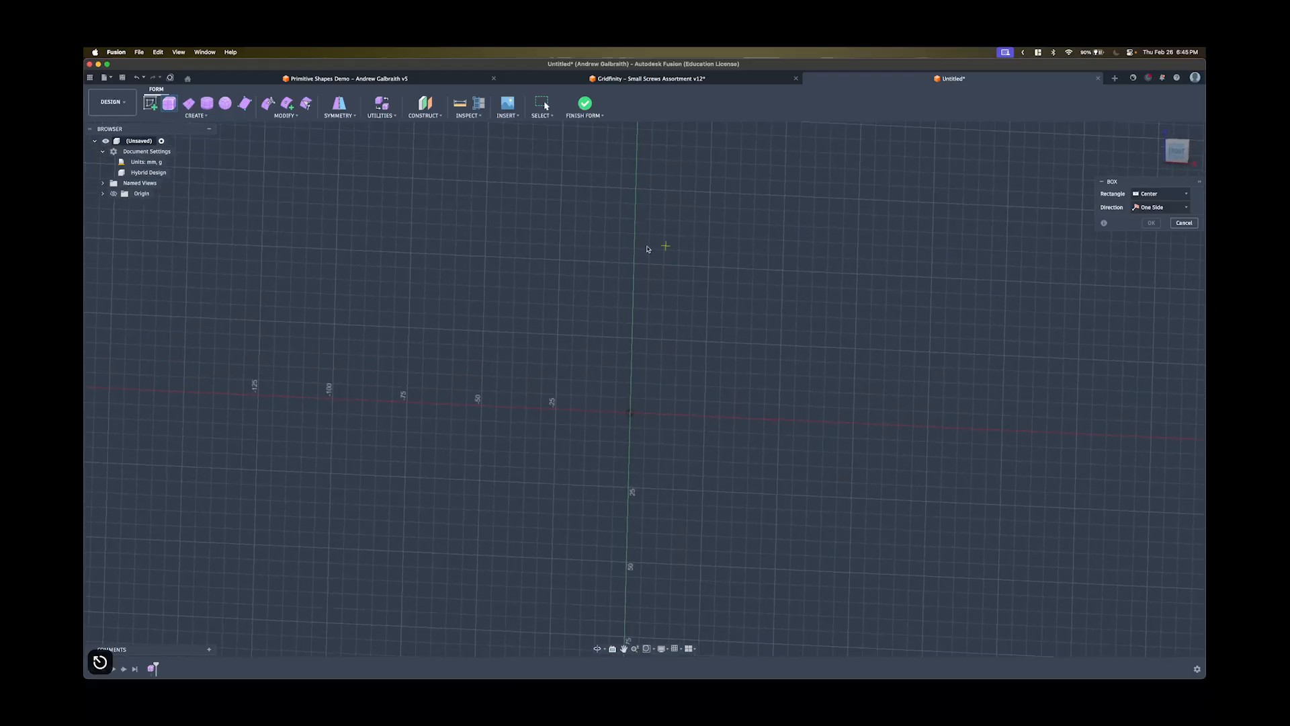
pyautogui.click(633, 409)
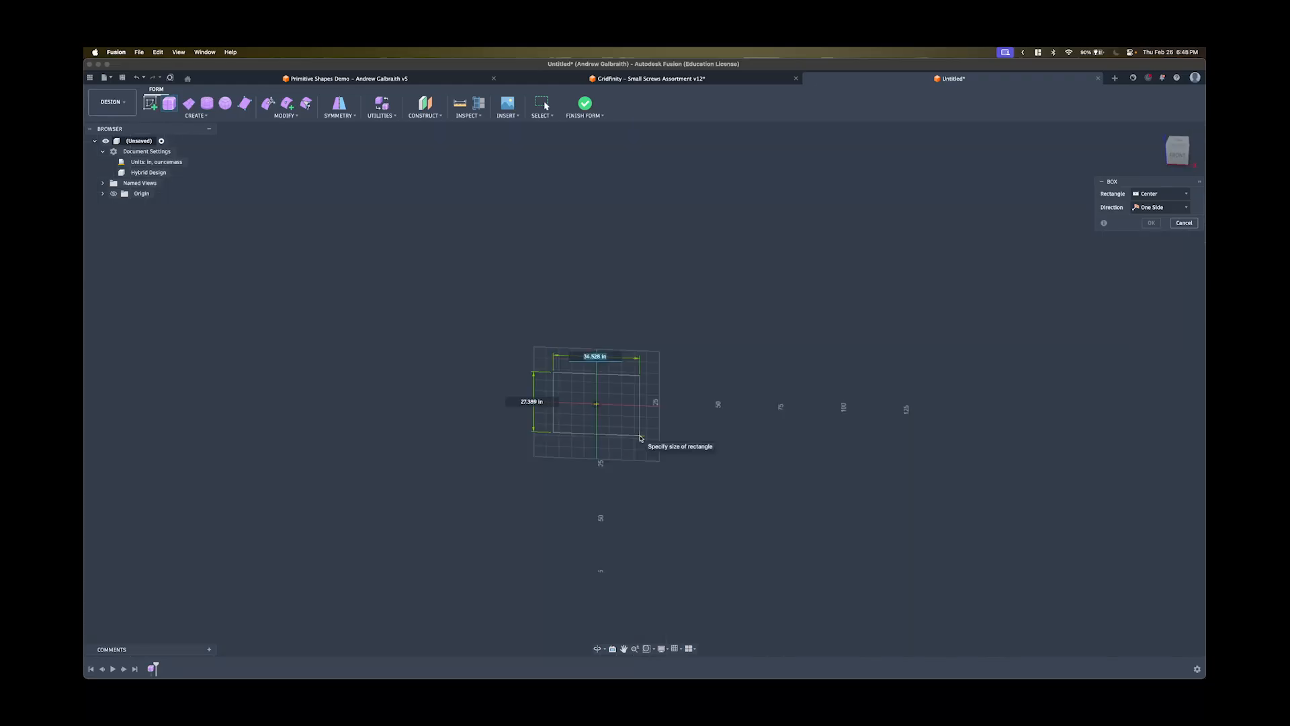
pyautogui.write("6'")
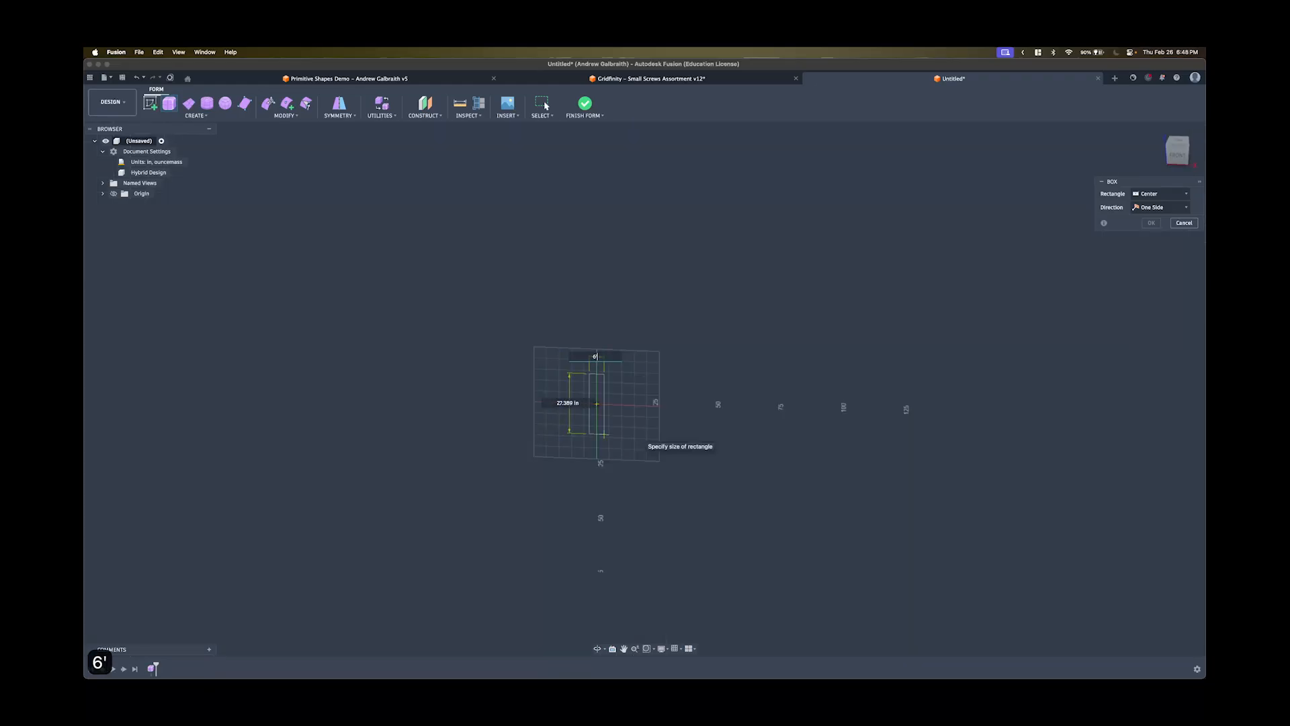
pyautogui.press('Tab')
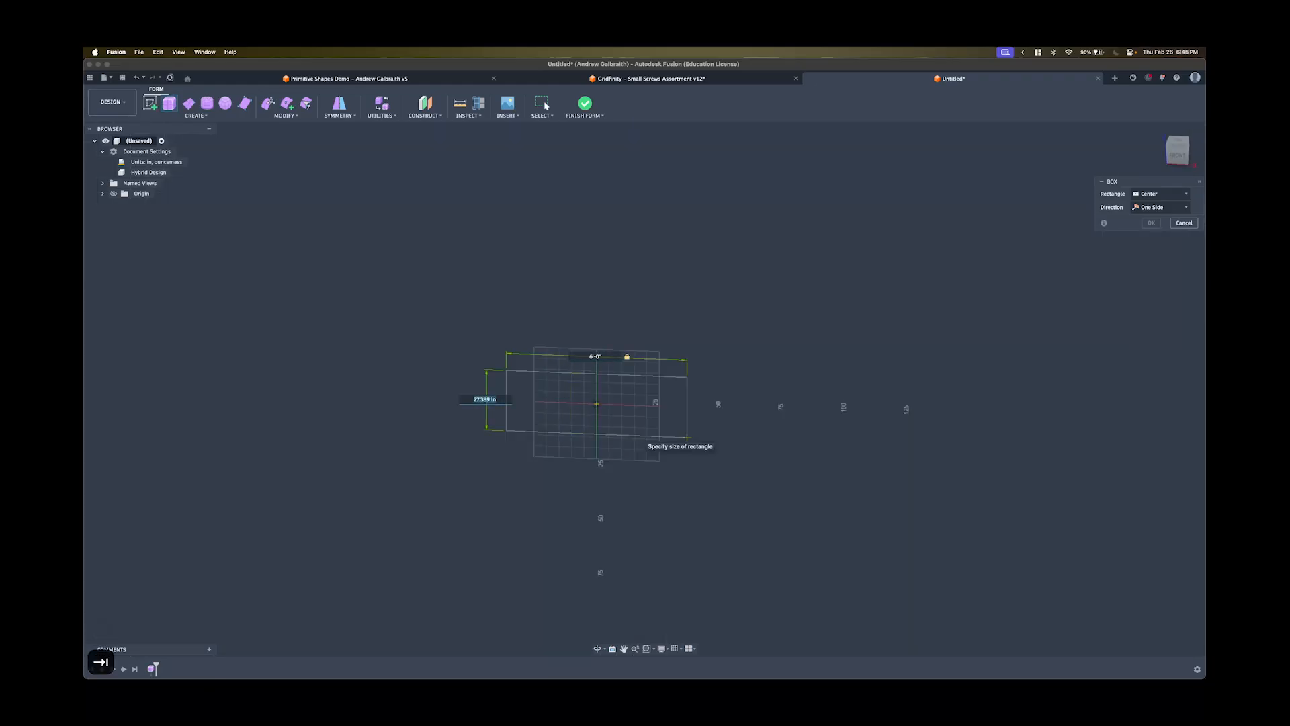
pyautogui.write('5')
pyautogui.write("'")
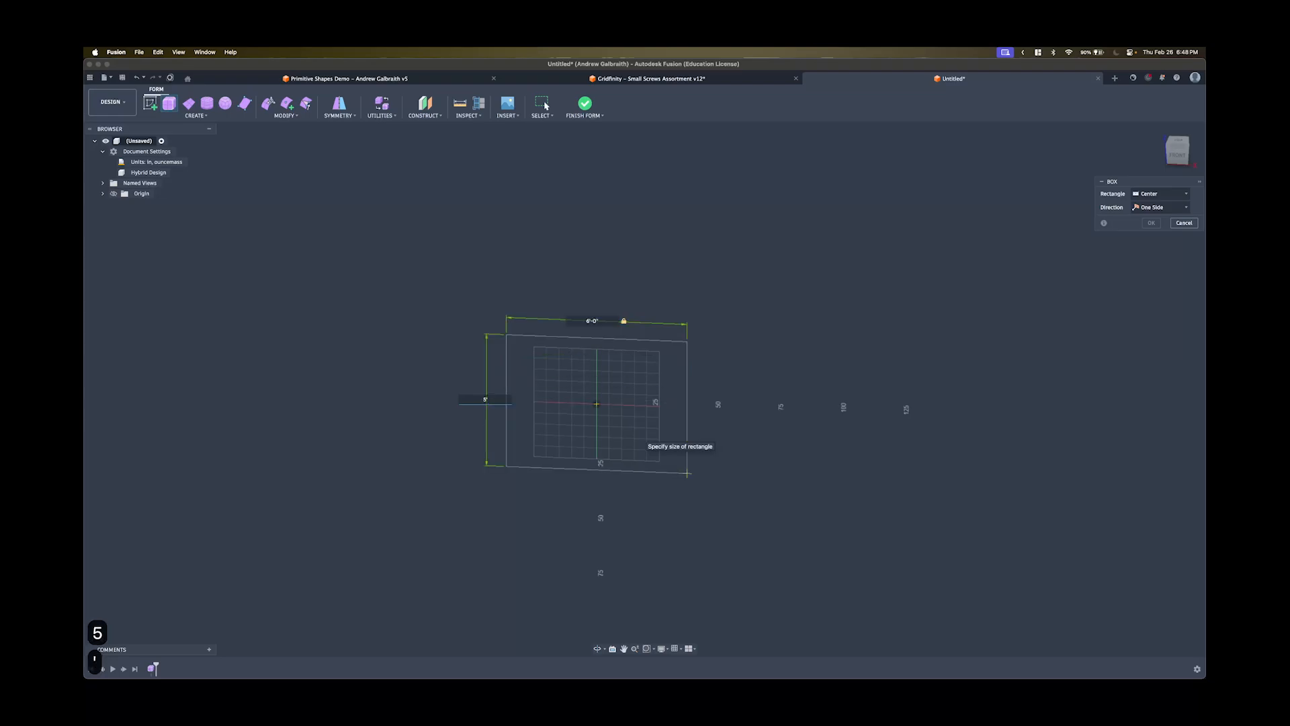
pyautogui.write("6'")
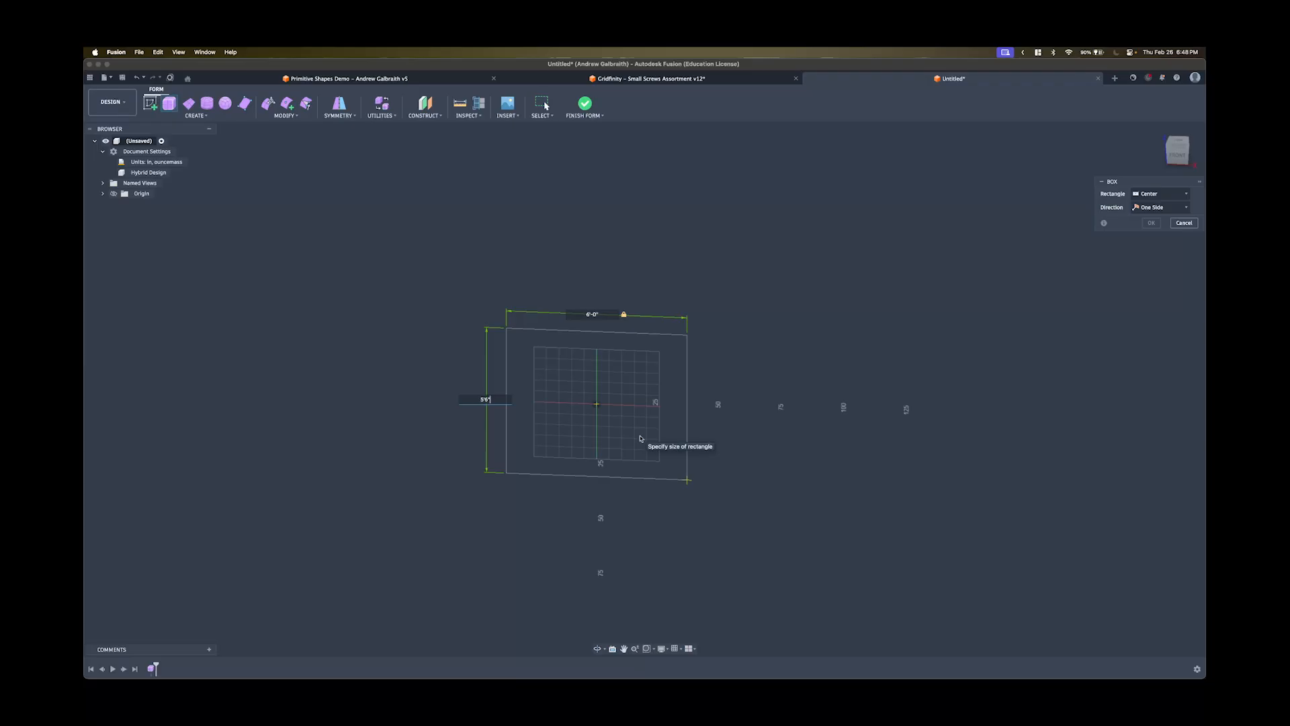
pyautogui.press('Return')
# Set the form box's height to 15' to one side and finish the box.
pyautogui.keyDown('shift'); pyautogui.moveTo(692, 345); pyautogui.dragTo(623, 347, button='middle'); pyautogui.keyUp('shift')
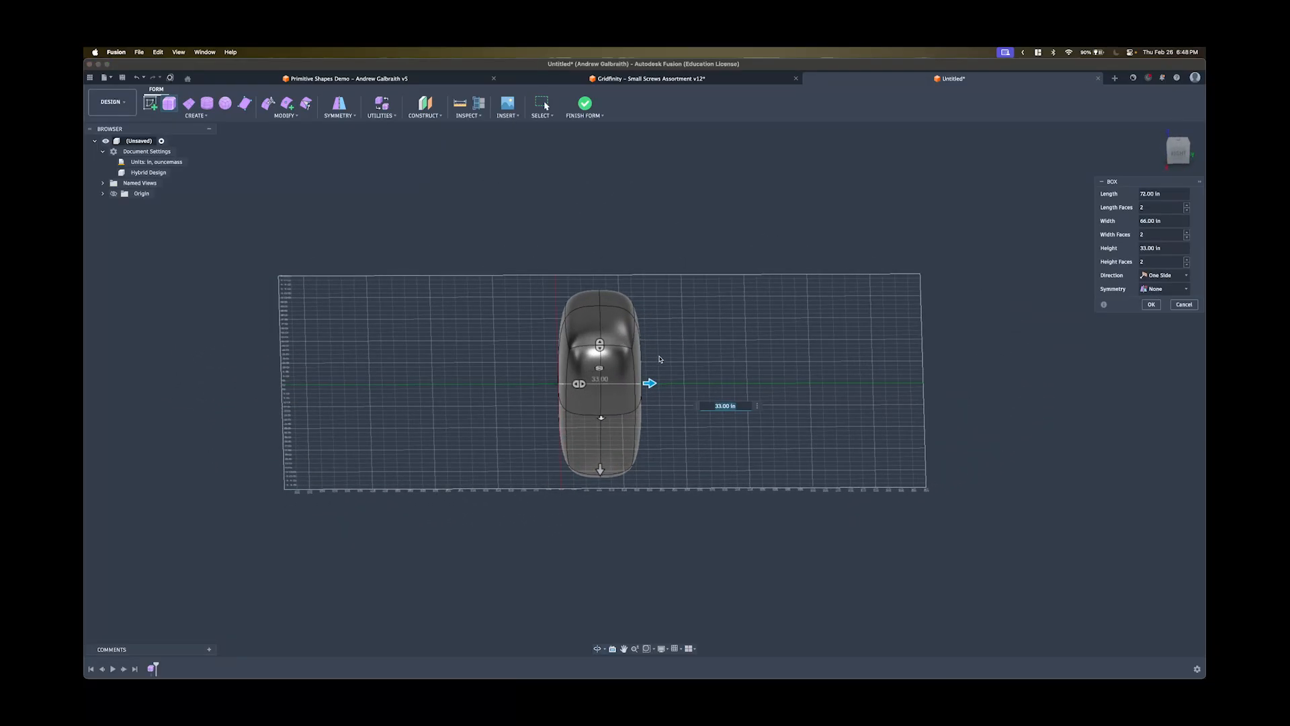
pyautogui.write("15'")
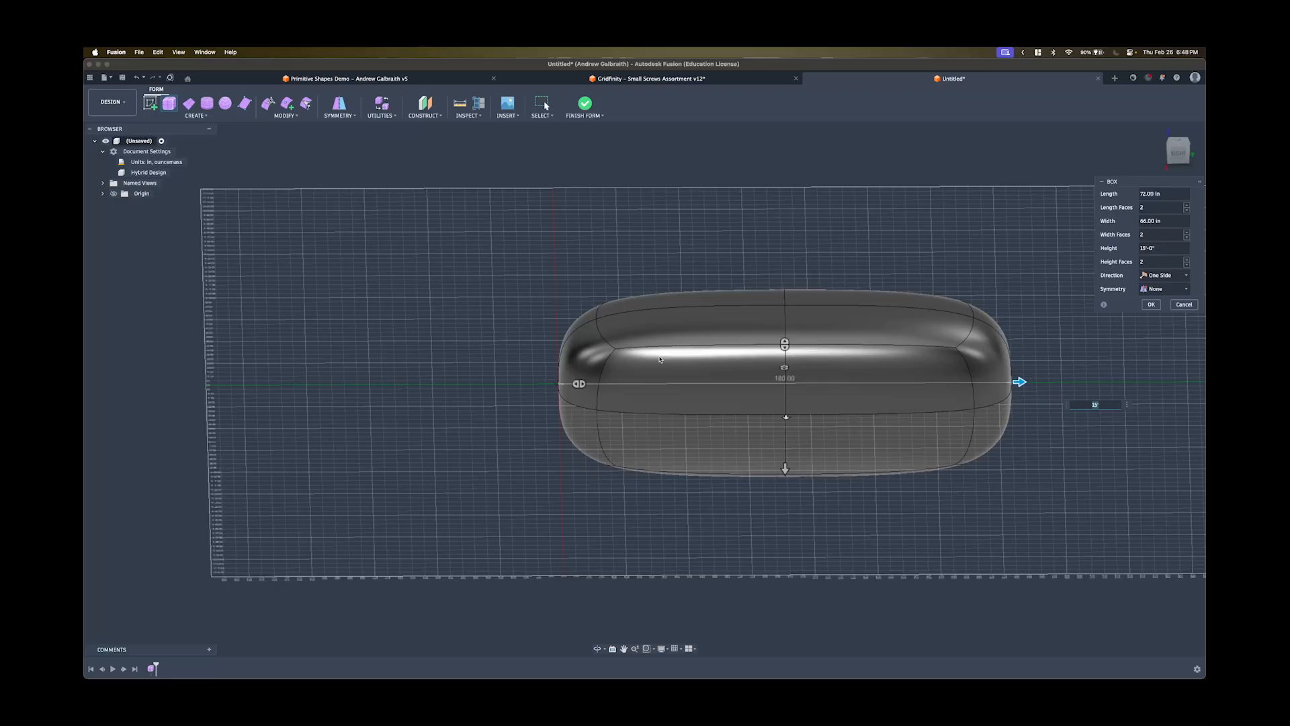
pyautogui.press('Return')
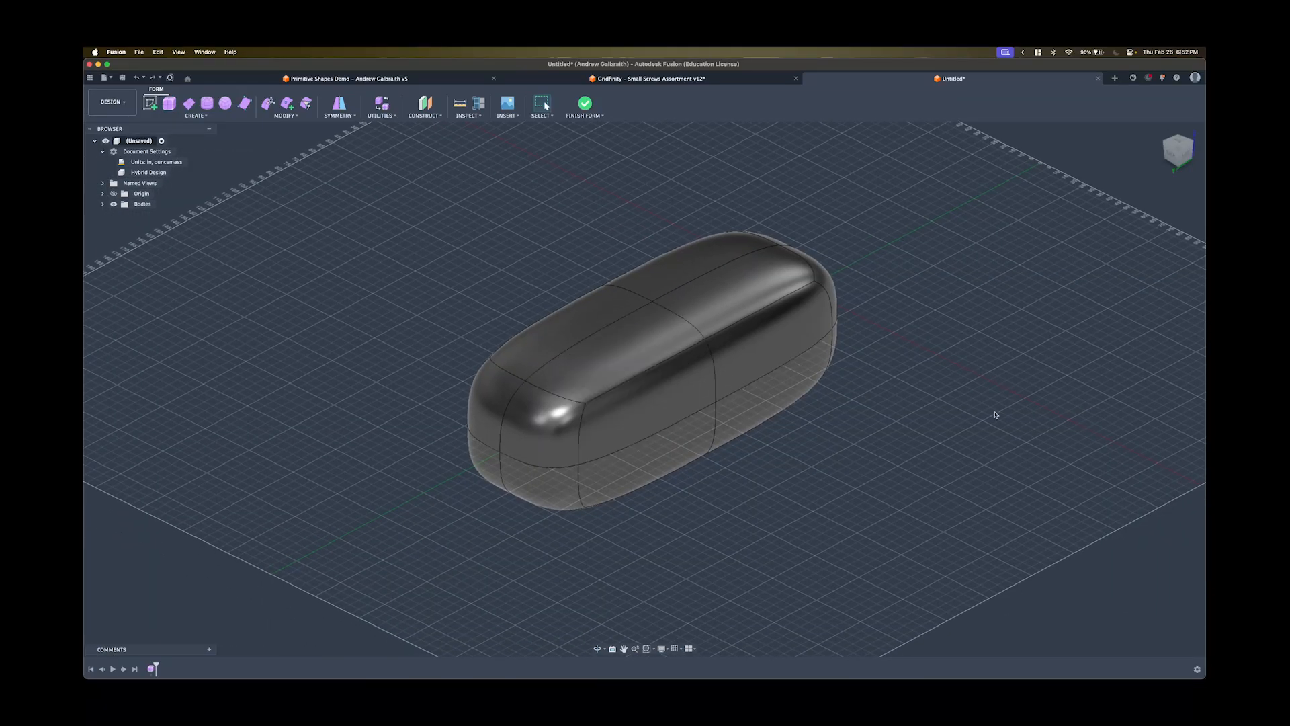
# Delete the four faces on the underside of the form body so it is open at the bottom.
pyautogui.keyDown('shift'); pyautogui.moveTo(995, 414); pyautogui.dragTo(975, 340, button='middle'); pyautogui.keyUp('shift')
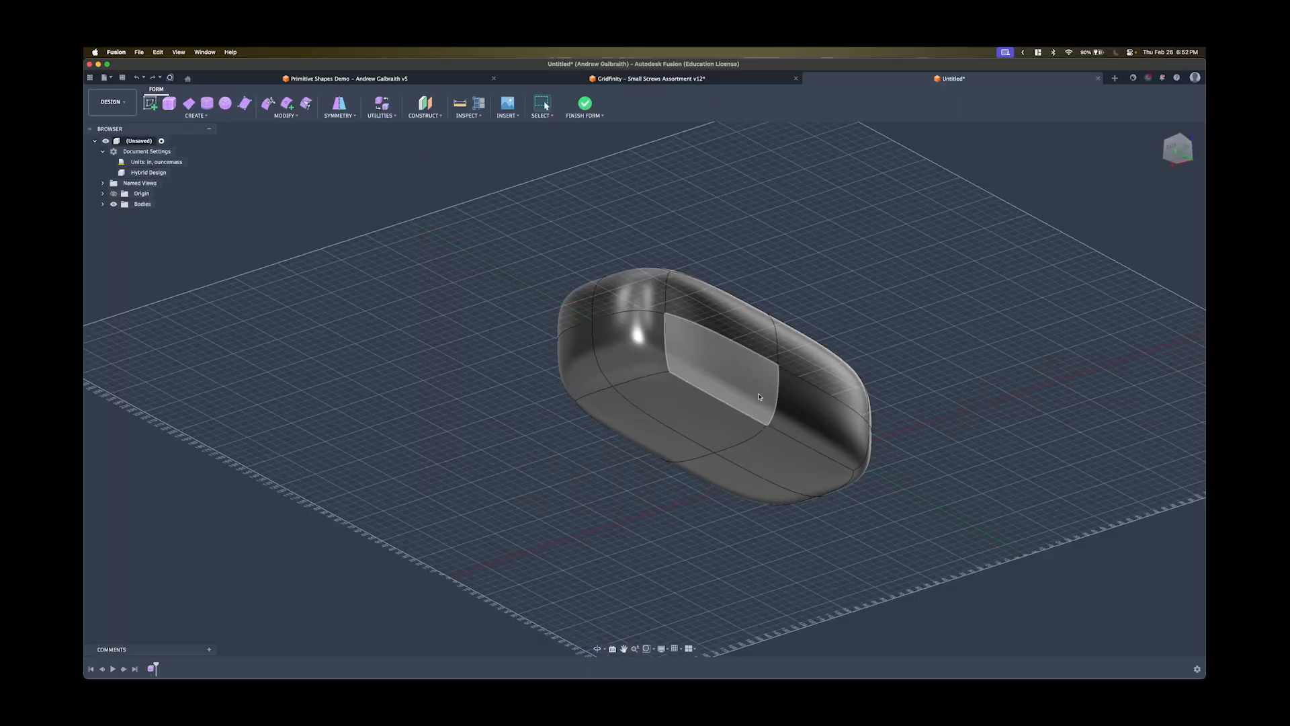
pyautogui.click(716, 412)
pyautogui.keyDown('shift'); pyautogui.click(674, 437); pyautogui.keyUp('shift')
pyautogui.keyDown('shift'); pyautogui.click(745, 471); pyautogui.keyUp('shift')
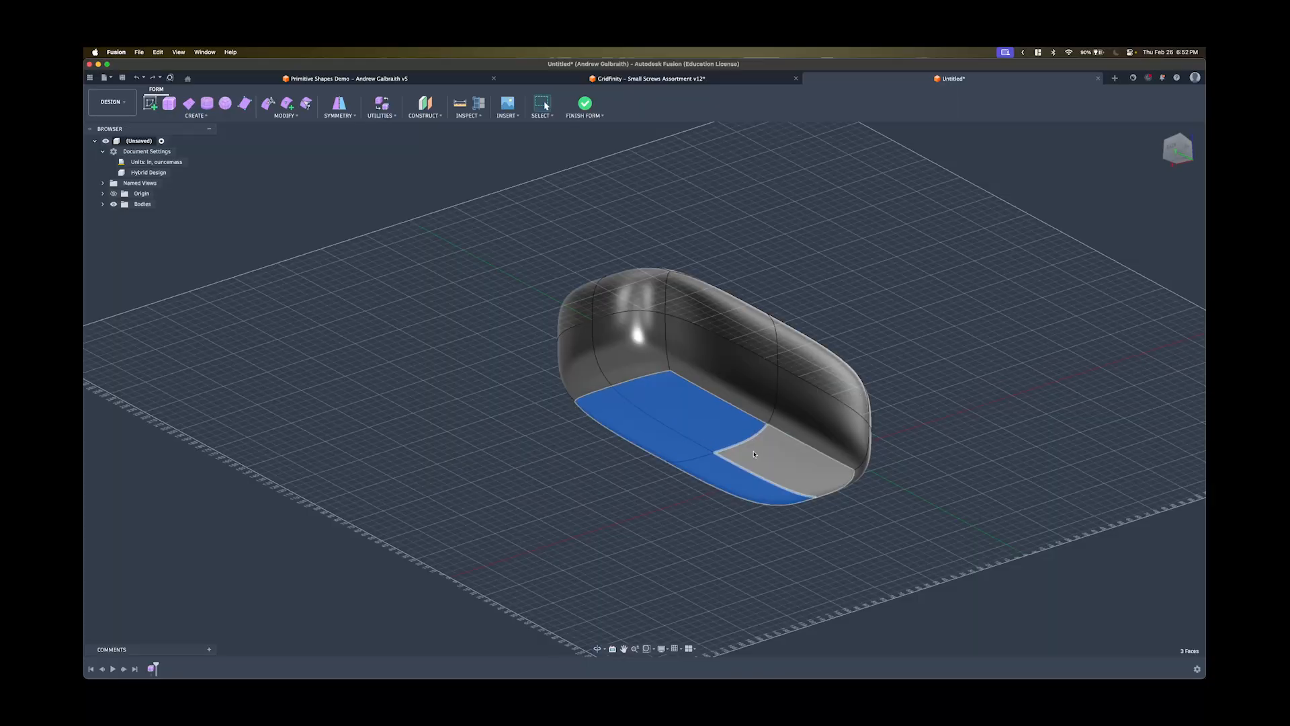
pyautogui.keyDown('shift'); pyautogui.click(810, 464); pyautogui.keyUp('shift')
pyautogui.press('BackSpace')
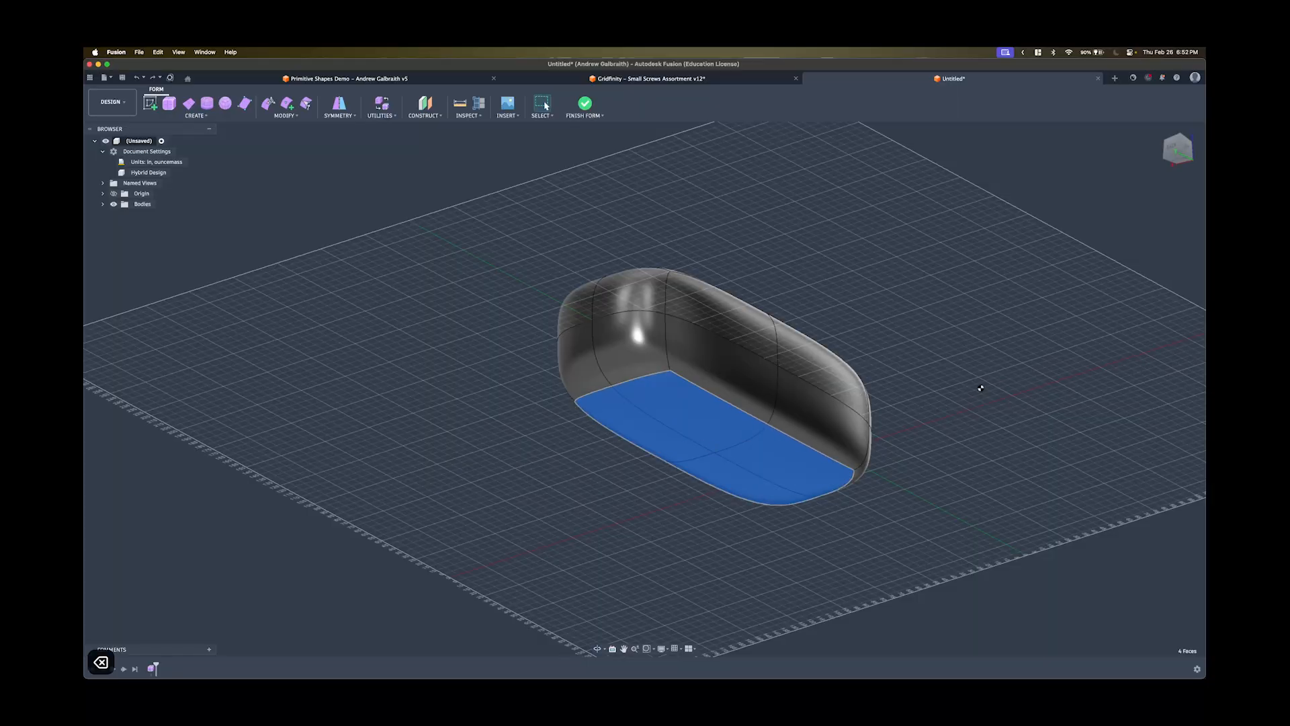
pyautogui.press('Delete')
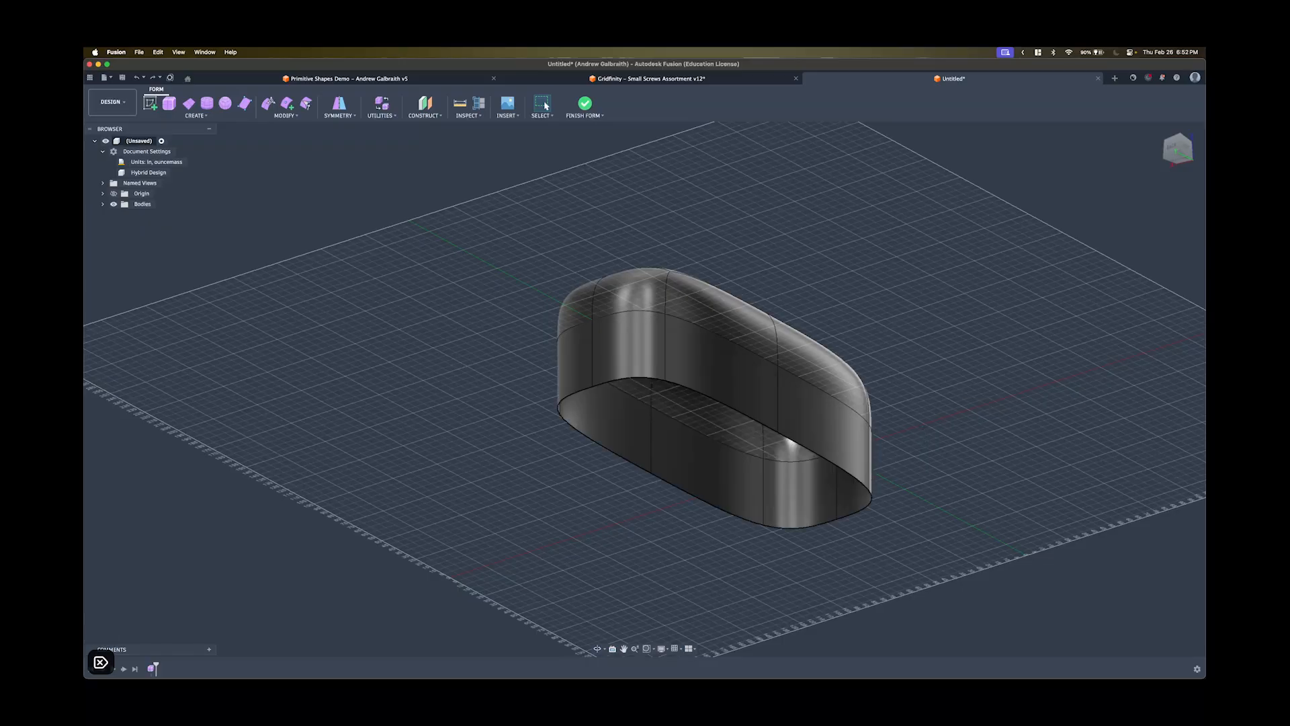
# Add internal mirror symmetry along the body's length using two adjacent top faces on either side of the centreline.
pyautogui.keyDown('shift'); pyautogui.moveTo(969, 388); pyautogui.dragTo(692, 397, button='middle'); pyautogui.keyUp('shift')
pyautogui.keyDown('shift'); pyautogui.moveTo(672, 282); pyautogui.dragTo(656, 332, button='middle'); pyautogui.keyUp('shift')
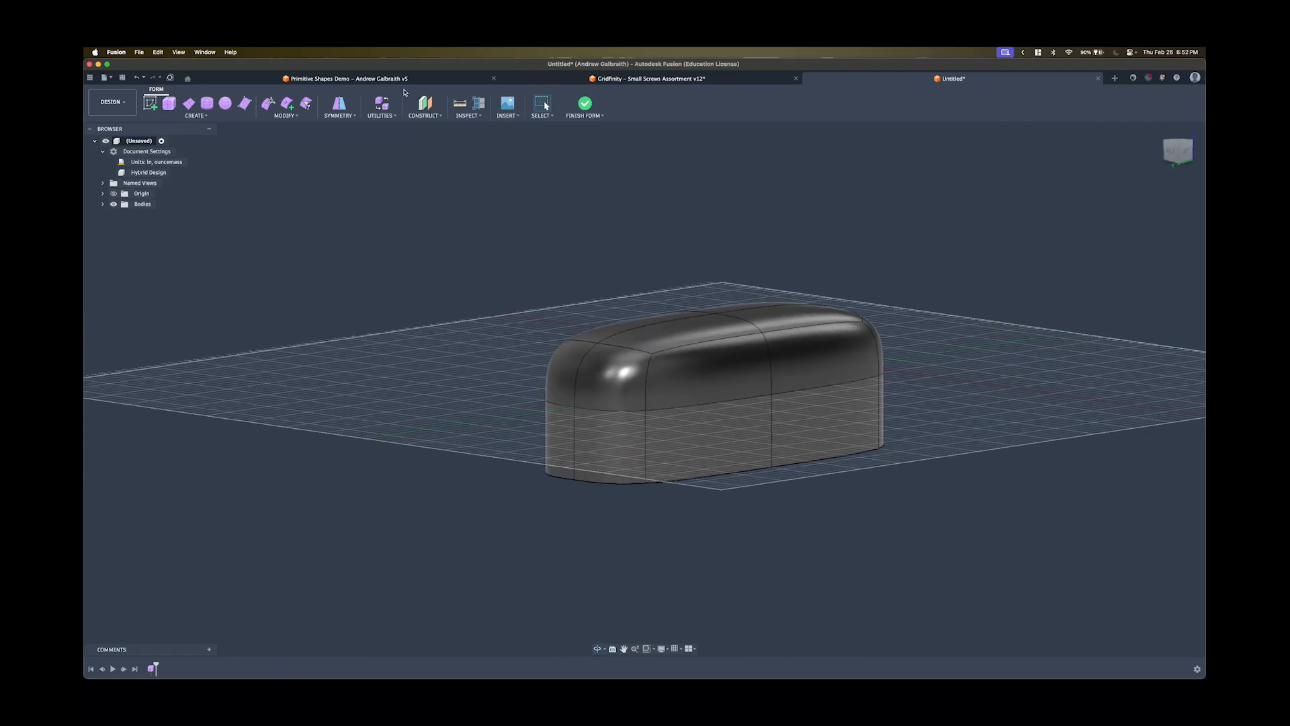
pyautogui.click(340, 104)
pyautogui.click(677, 343)
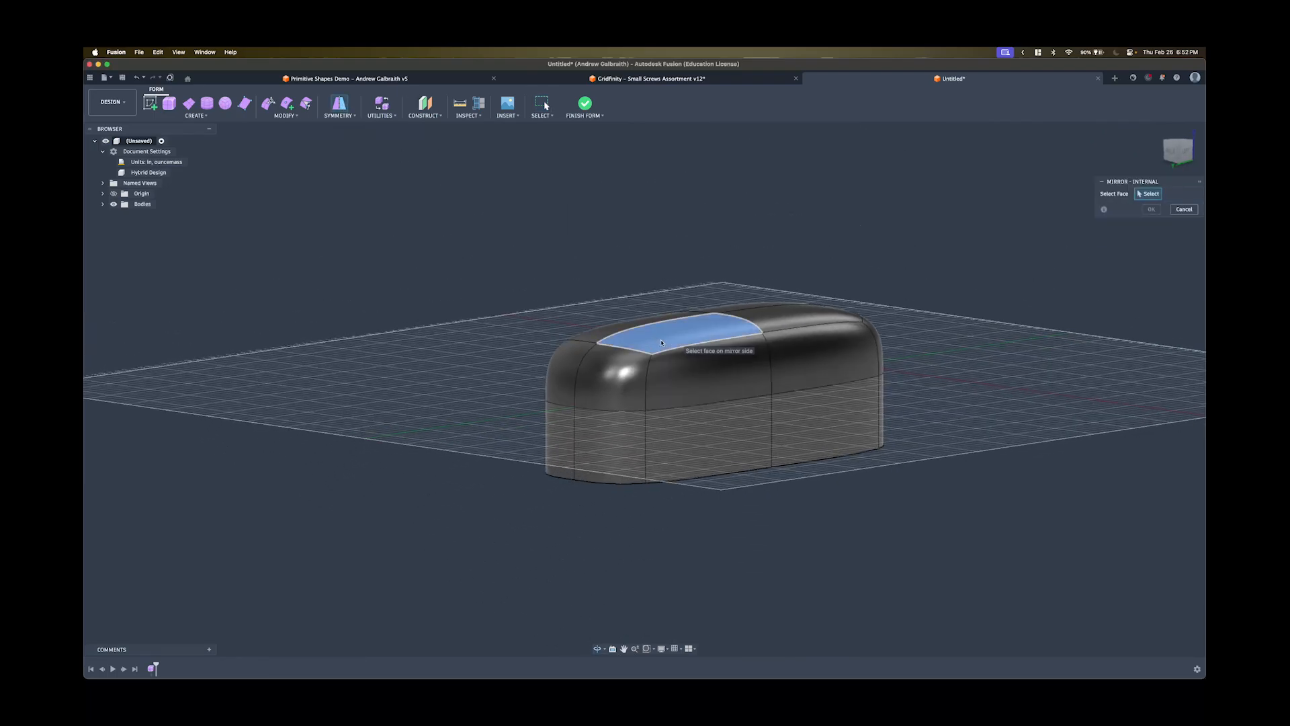
pyautogui.keyDown('shift'); pyautogui.moveTo(677, 342); pyautogui.dragTo(675, 379, button='middle'); pyautogui.keyUp('shift')
pyautogui.click(676, 379)
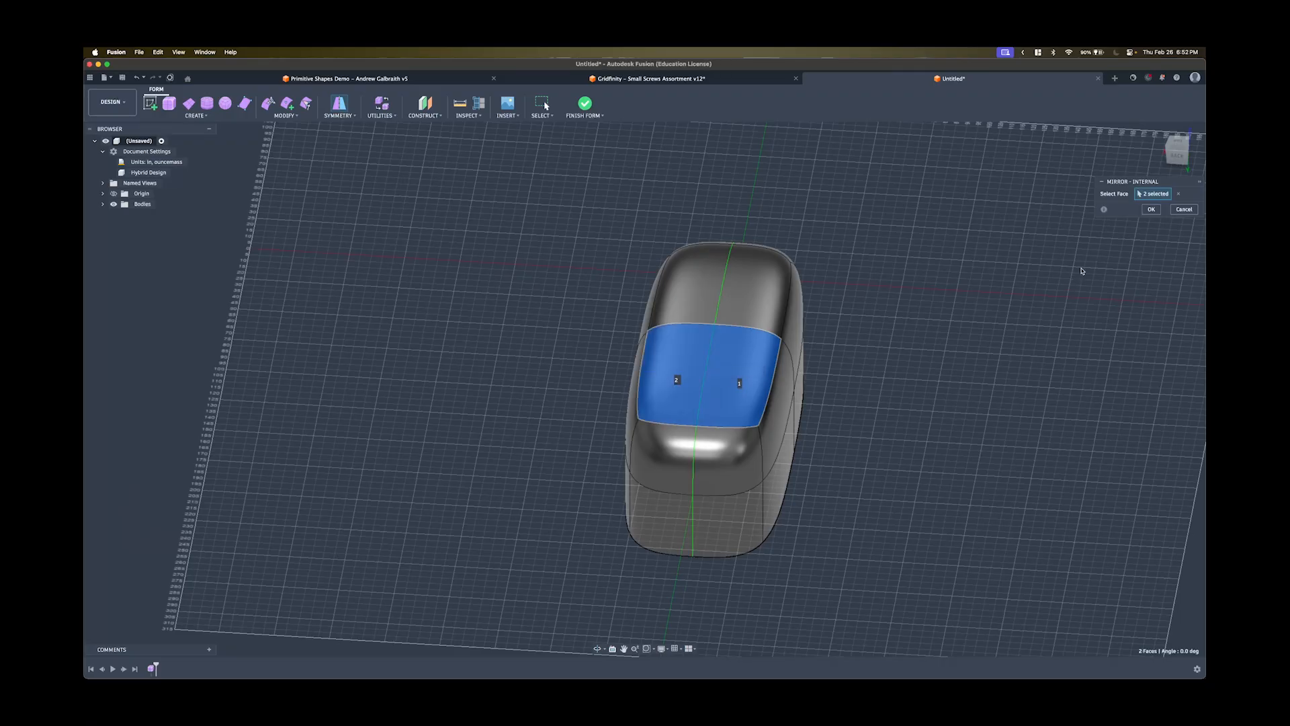
pyautogui.click(1150, 210)
pyautogui.keyDown('shift'); pyautogui.moveTo(860, 288); pyautogui.dragTo(792, 287, button='middle'); pyautogui.keyUp('shift')
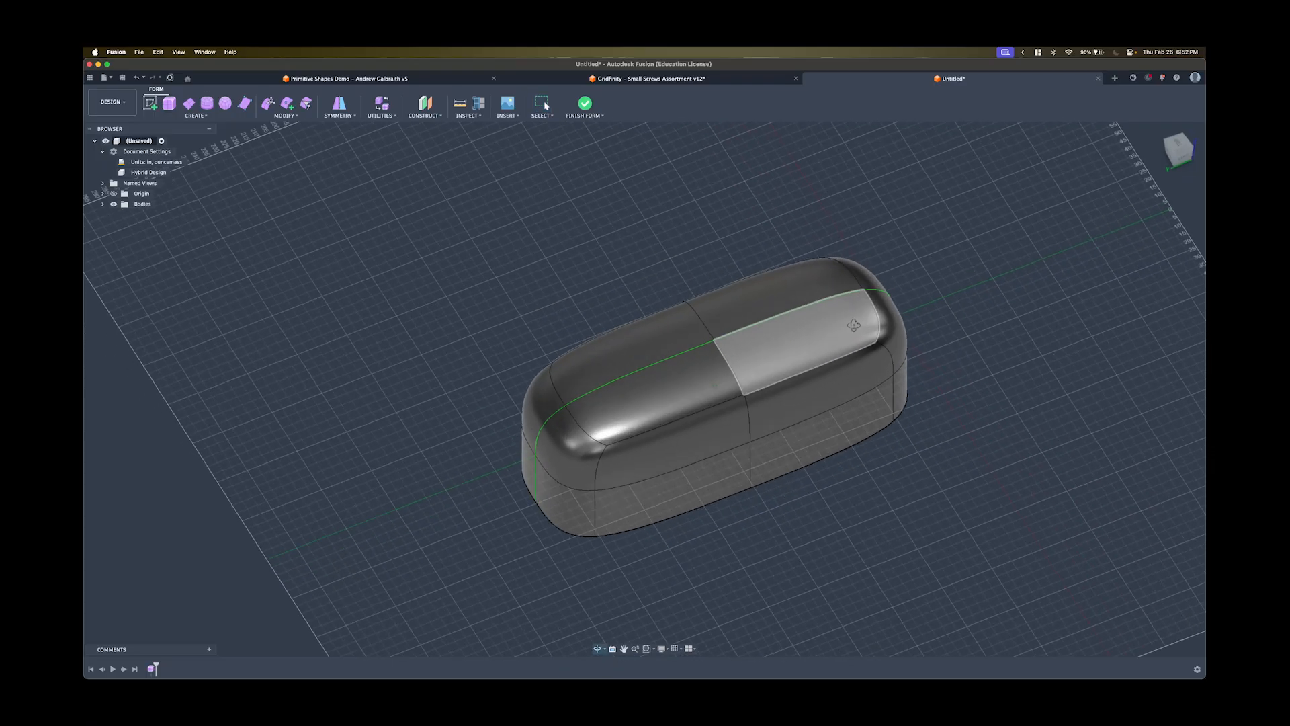
pyautogui.keyDown('shift'); pyautogui.moveTo(868, 298); pyautogui.dragTo(914, 357, button='middle'); pyautogui.keyUp('shift')
pyautogui.keyDown('shift'); pyautogui.moveTo(866, 477); pyautogui.dragTo(734, 399, button='middle'); pyautogui.keyUp('shift')
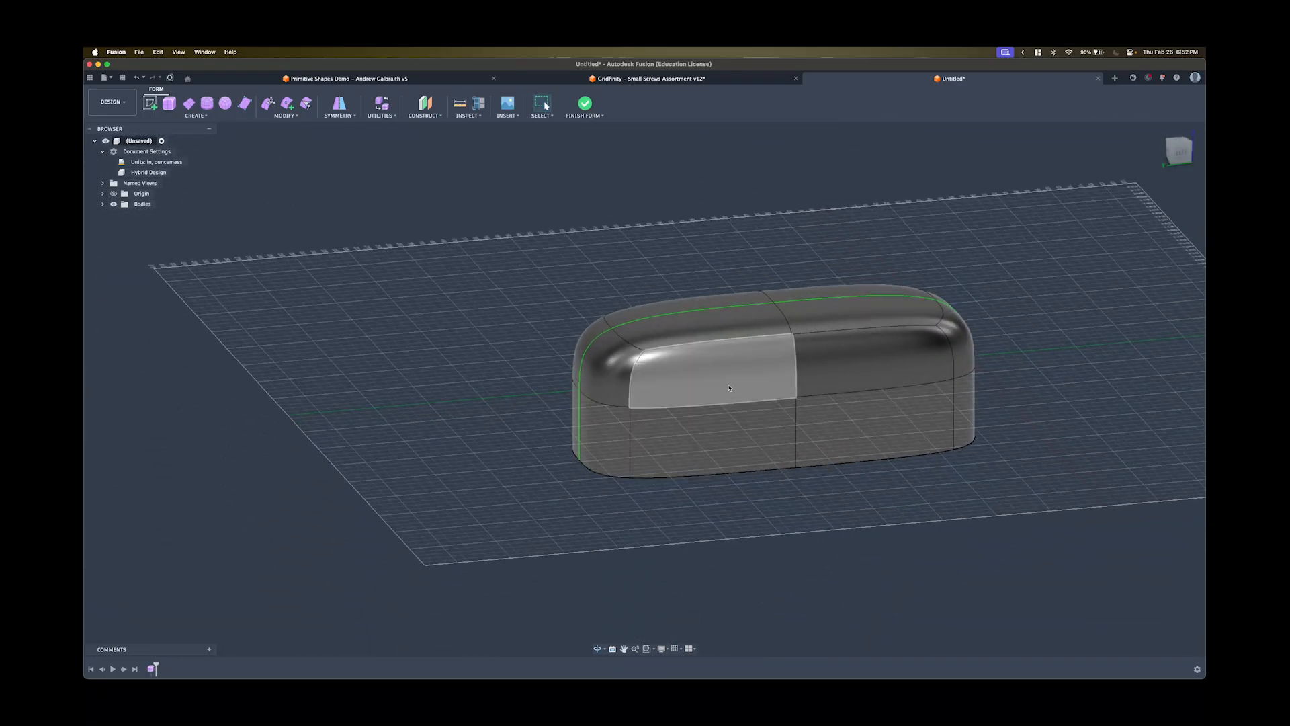
pyautogui.press('space')
pyautogui.press('Escape')
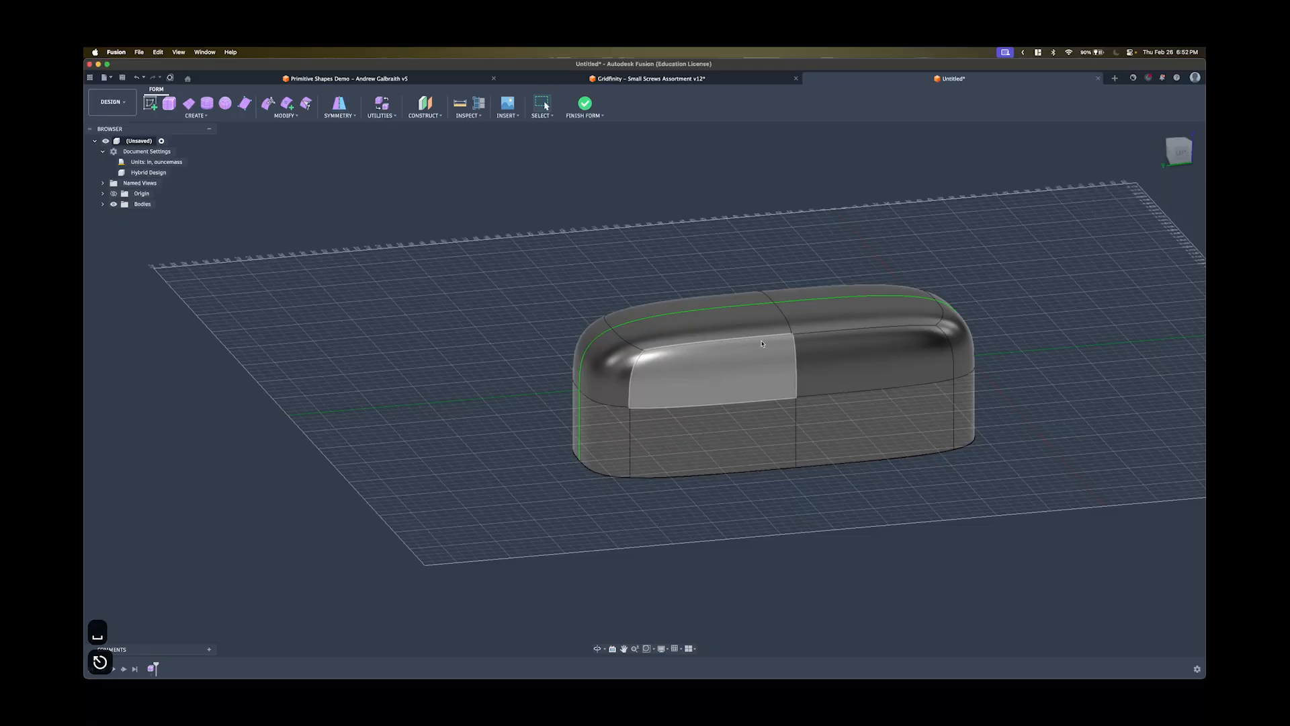
# Insert a row of points across the short-end half of the body, from the bottom side edge over the upper side edges to the centreline.
pyautogui.keyDown('shift'); pyautogui.moveTo(739, 319); pyautogui.dragTo(788, 277, button='middle'); pyautogui.keyUp('shift')
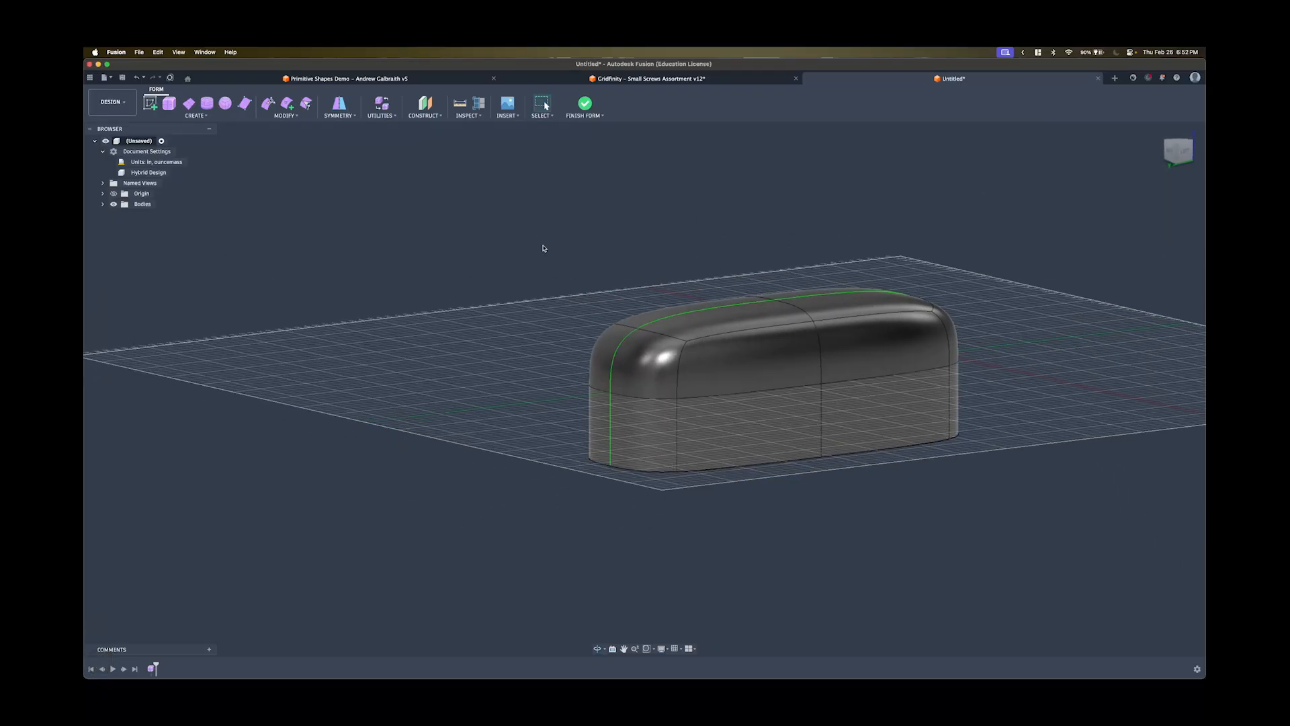
pyautogui.keyDown('shift'); pyautogui.moveTo(425, 236); pyautogui.dragTo(429, 300, button='middle'); pyautogui.keyUp('shift')
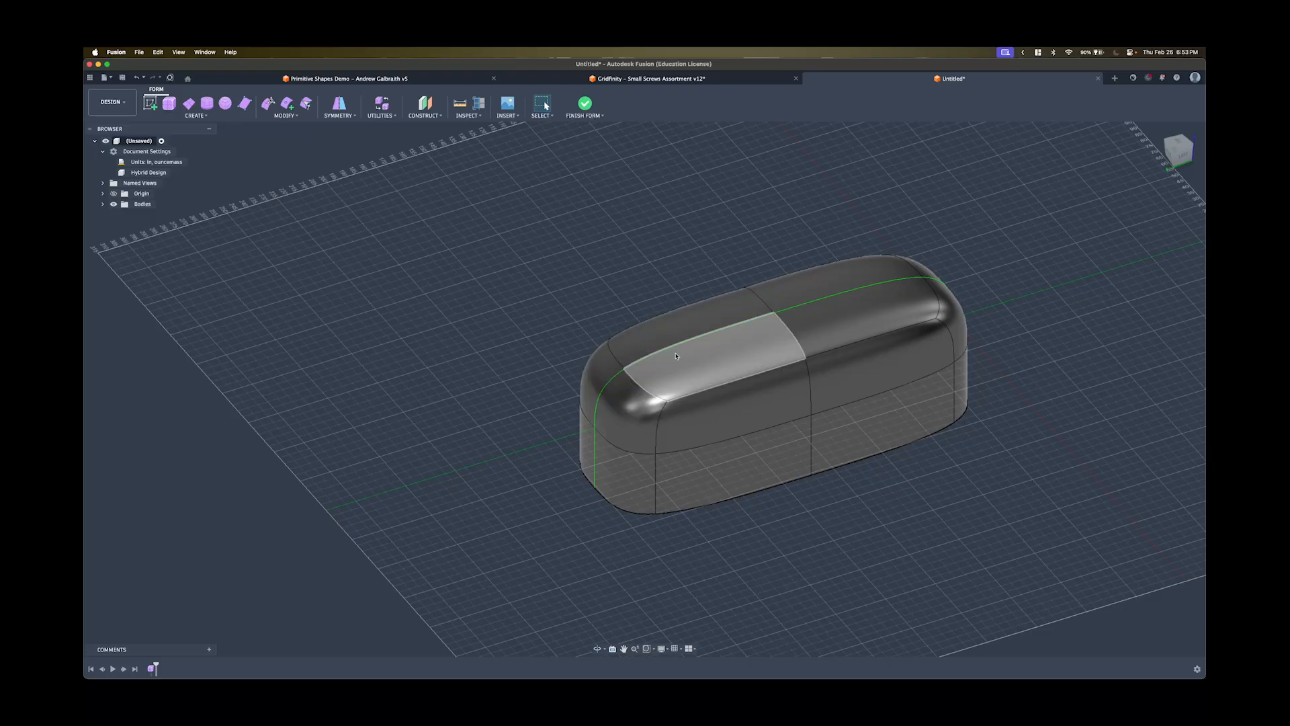
pyautogui.moveTo(675, 356)
pyautogui.keyDown('shift'); pyautogui.mouseDown(button='middle')
pyautogui.moveTo(644, 338)
pyautogui.moveTo(642, 297)
pyautogui.moveTo(670, 331)
pyautogui.mouseUp(button='middle'); pyautogui.keyUp('shift')
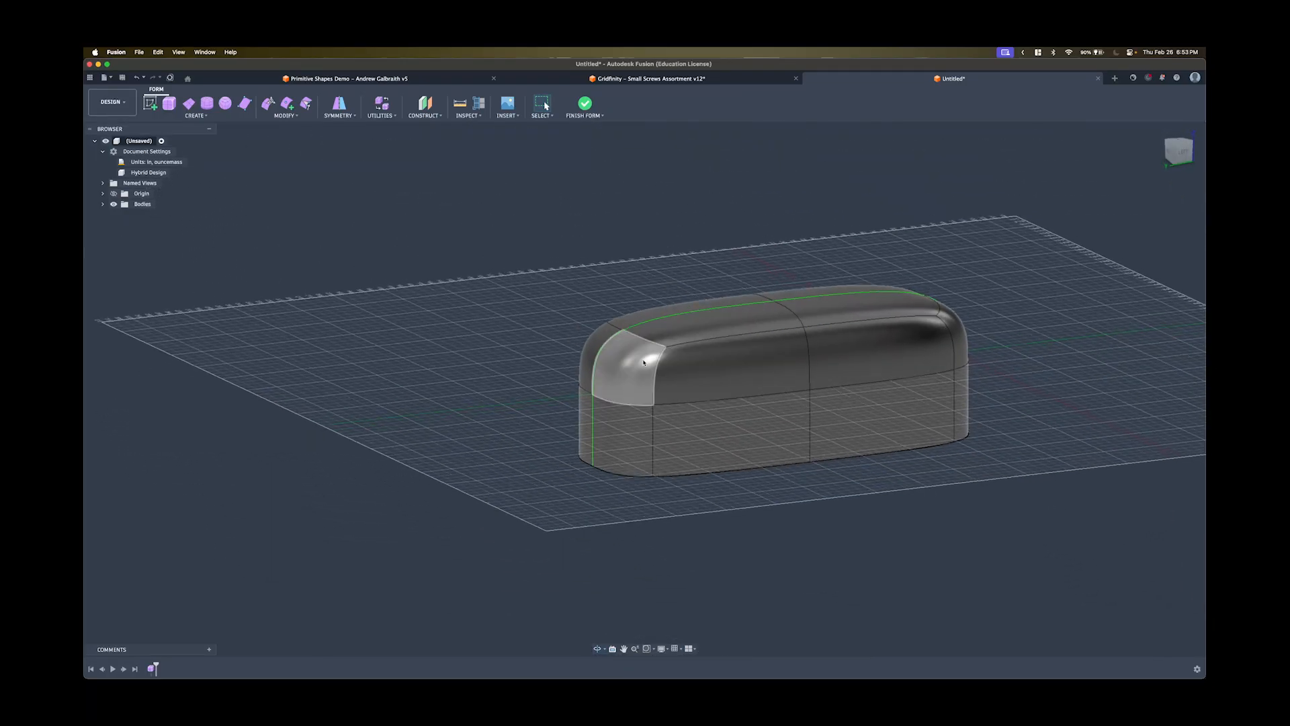
pyautogui.click(292, 105)
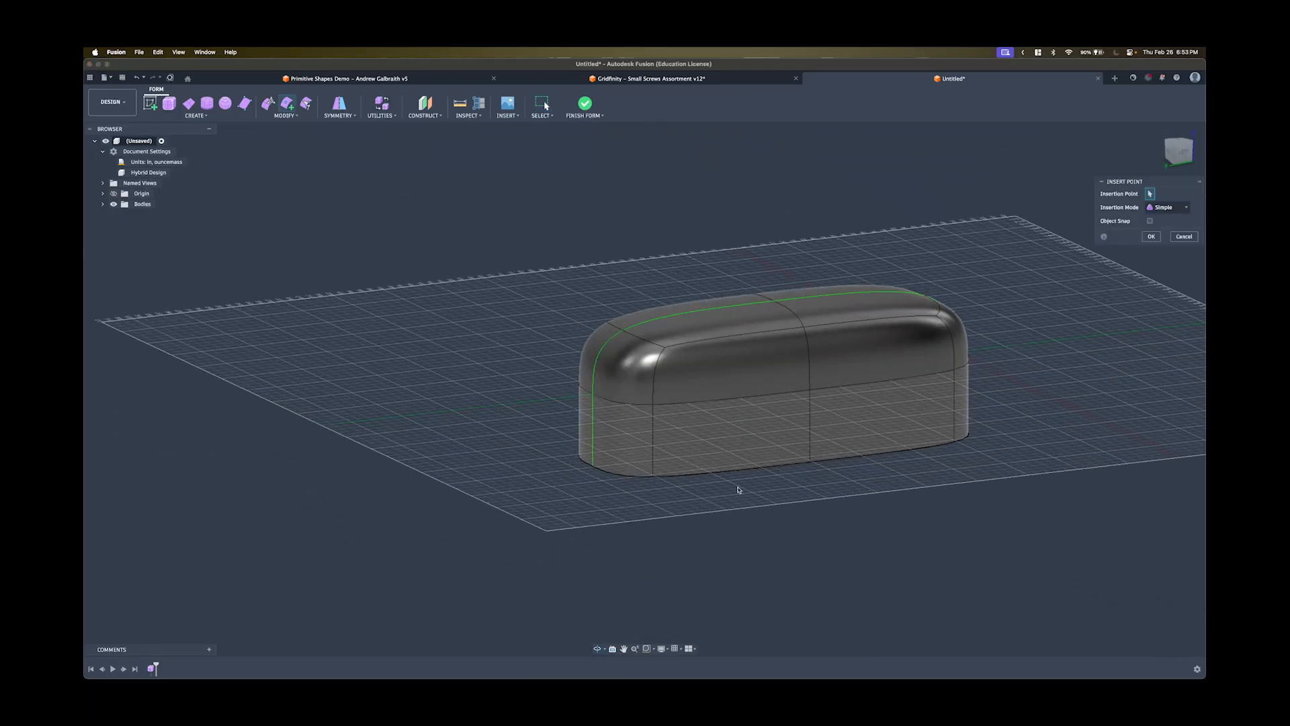
pyautogui.click(737, 399)
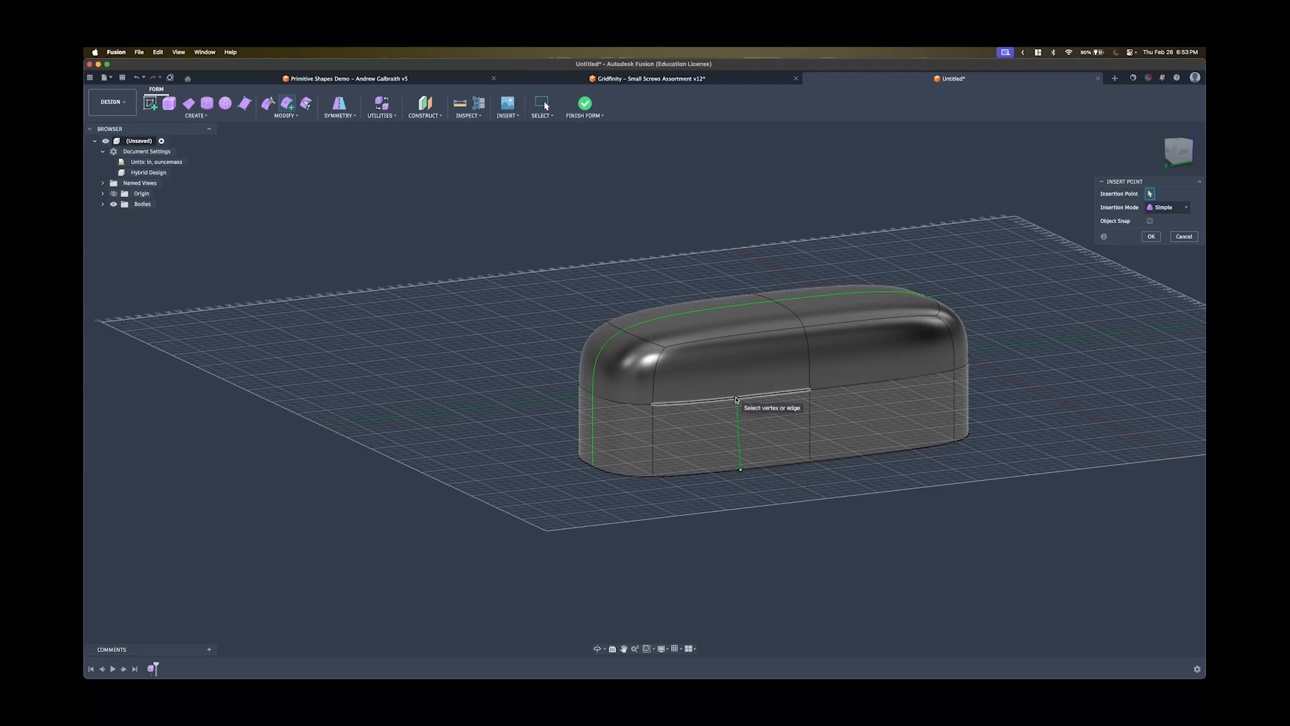
pyautogui.click(729, 338)
pyautogui.keyDown('shift'); pyautogui.moveTo(730, 347); pyautogui.dragTo(737, 380, button='middle'); pyautogui.keyUp('shift')
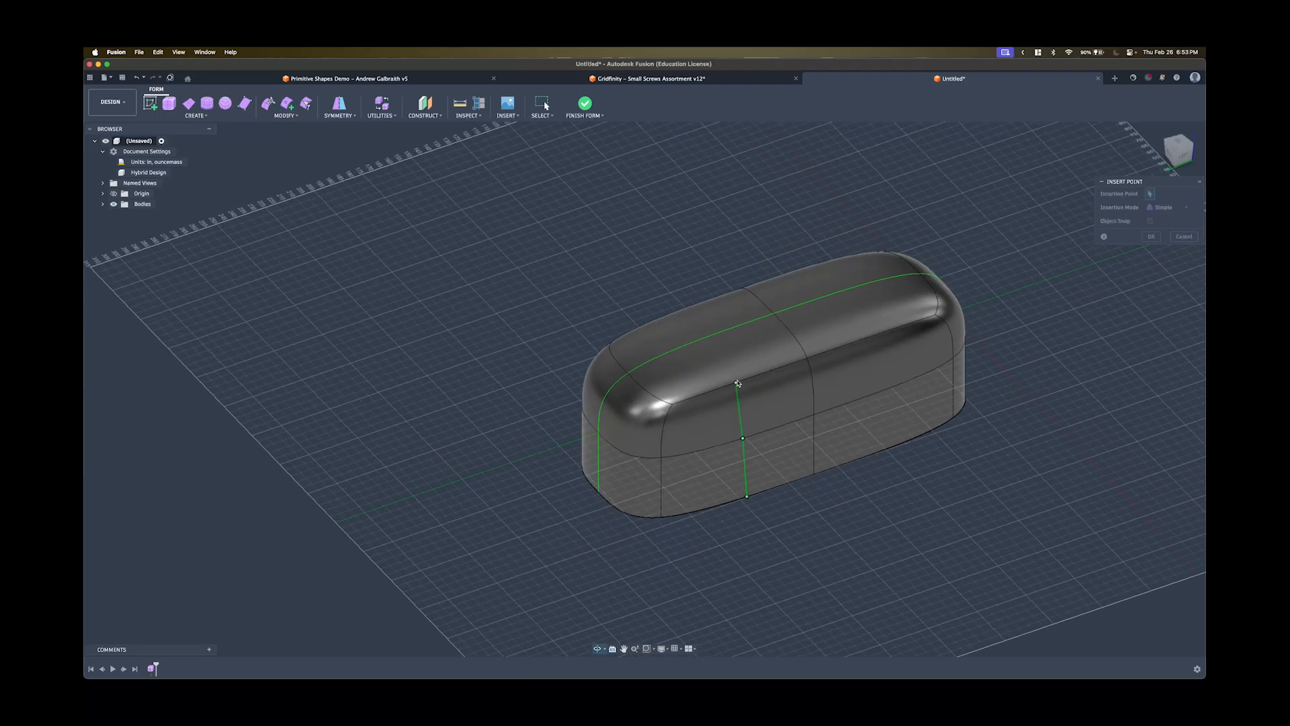
pyautogui.click(710, 336)
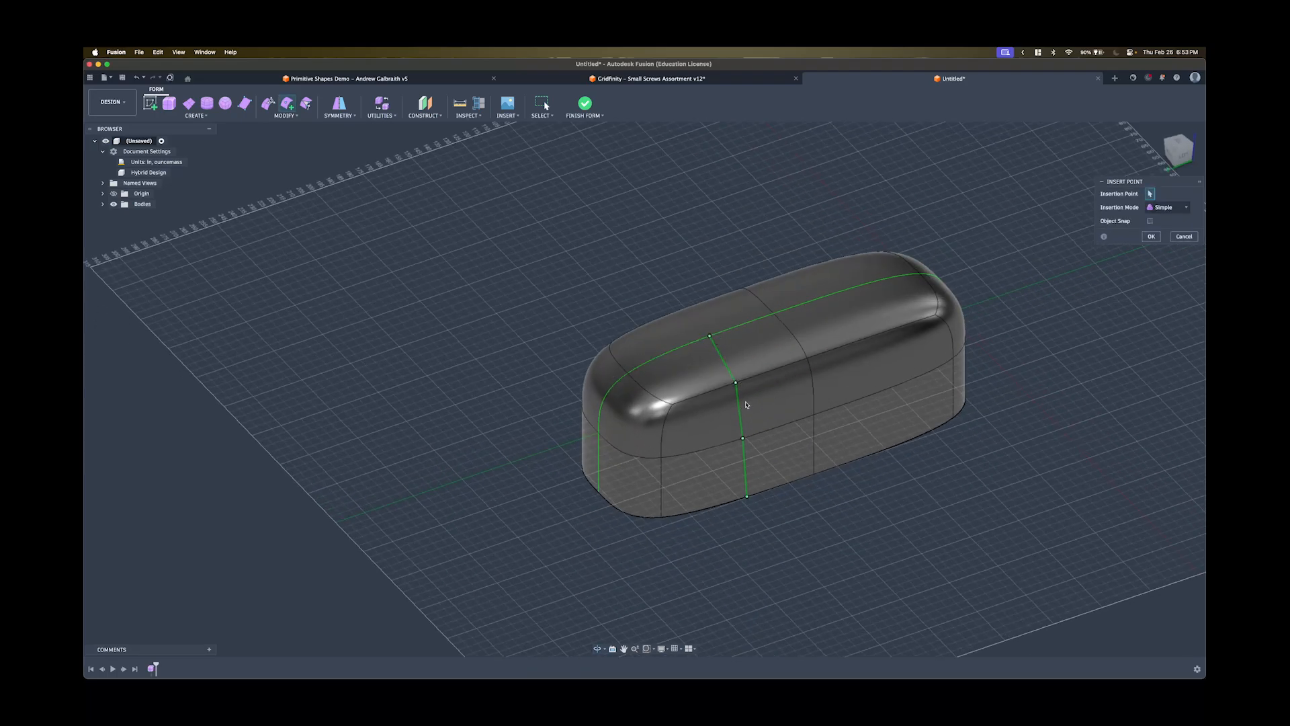
pyautogui.moveTo(736, 416)
pyautogui.keyDown('shift'); pyautogui.mouseDown(button='middle')
pyautogui.moveTo(737, 450)
pyautogui.moveTo(739, 376)
pyautogui.moveTo(742, 409)
pyautogui.mouseUp(button='middle'); pyautogui.keyUp('shift')
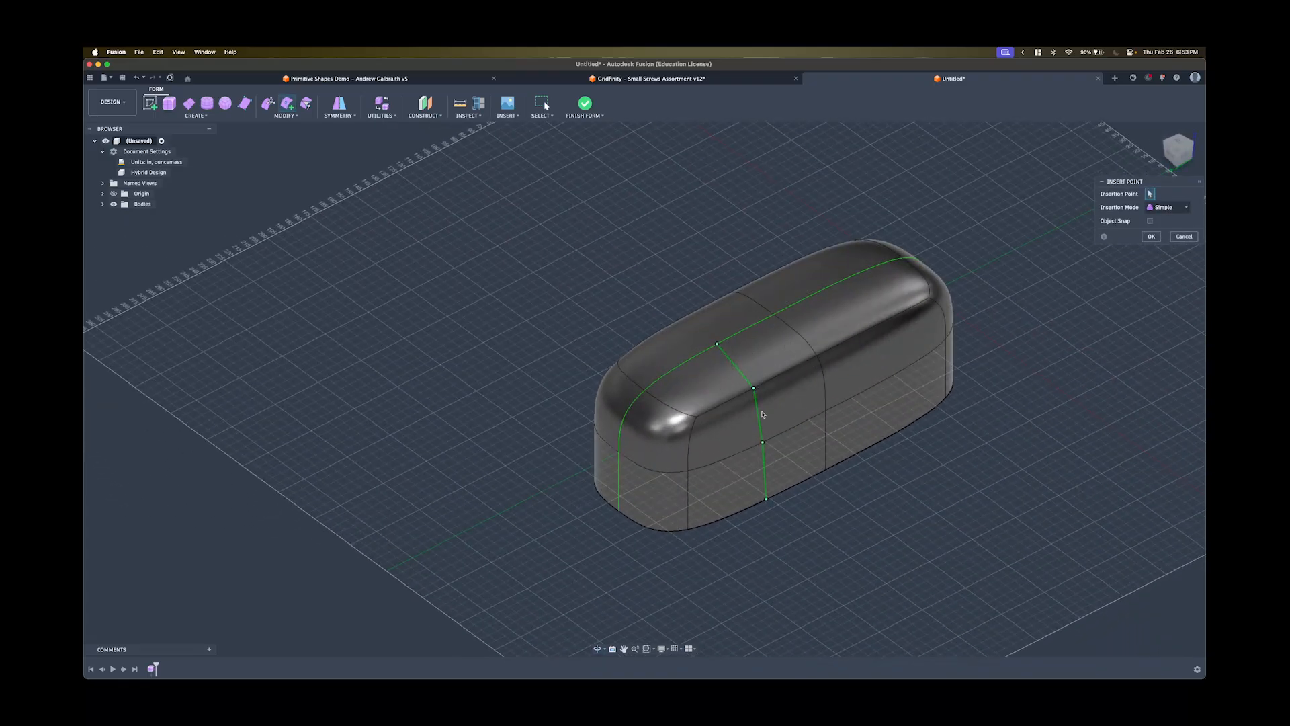
pyautogui.click(1151, 237)
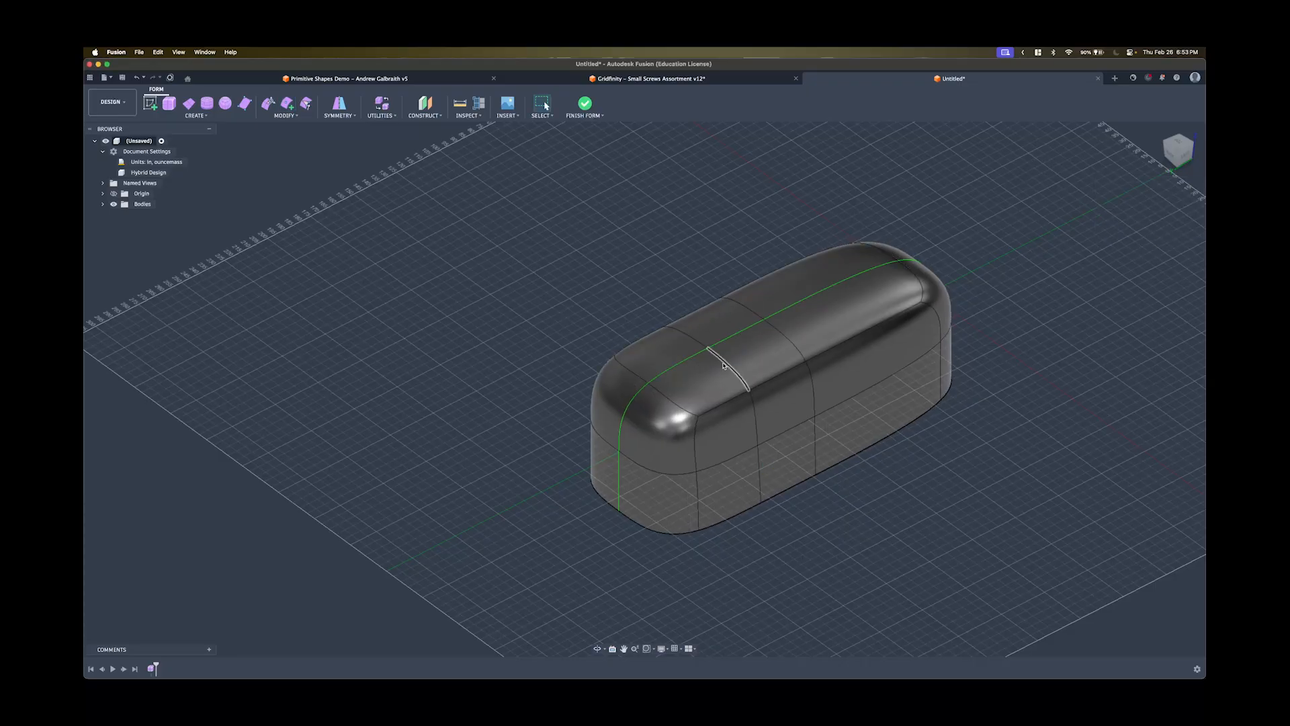
pyautogui.click(273, 116)
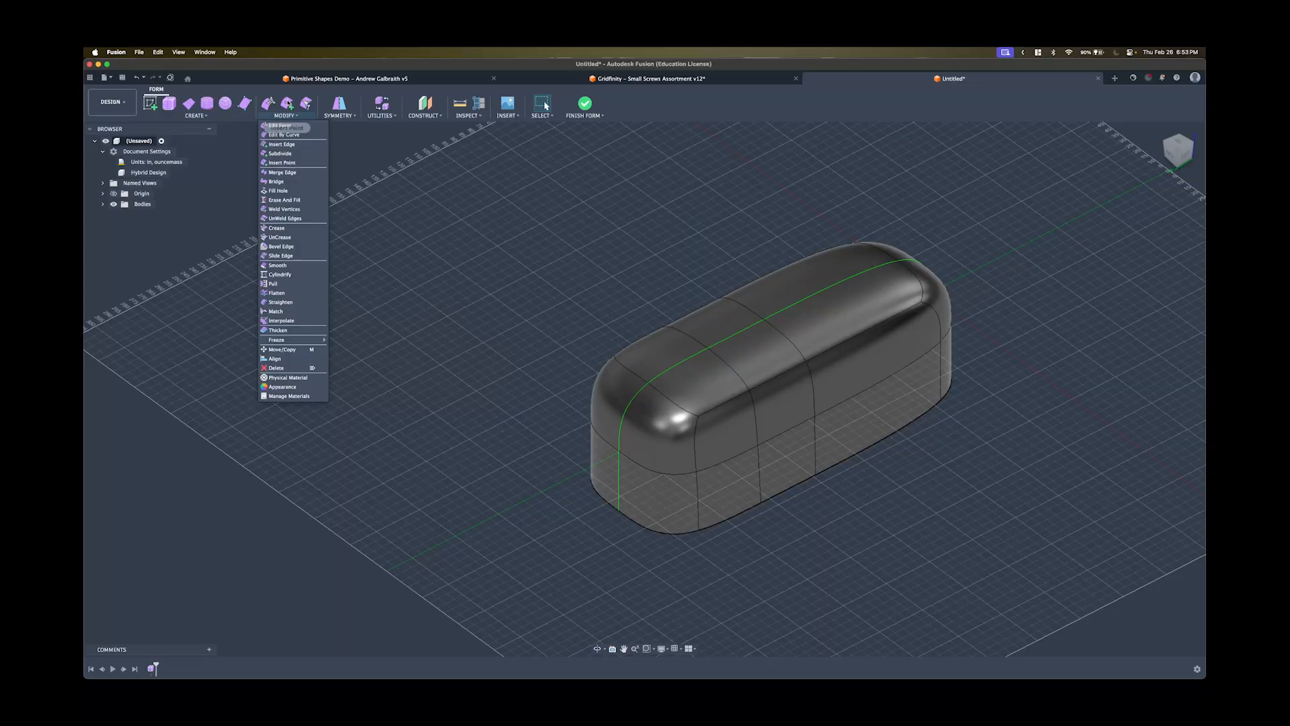
pyautogui.click(339, 115)
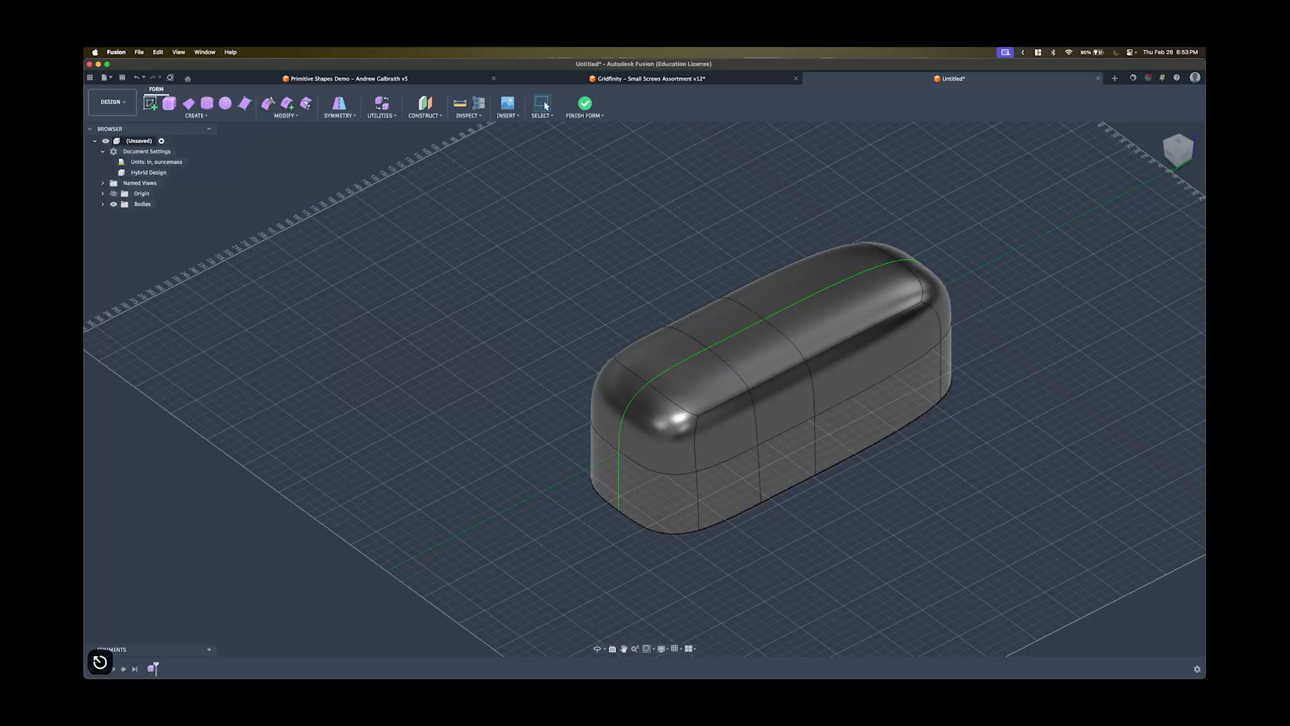
pyautogui.keyDown('shift'); pyautogui.moveTo(675, 299); pyautogui.dragTo(489, 254, button='middle'); pyautogui.keyUp('shift')
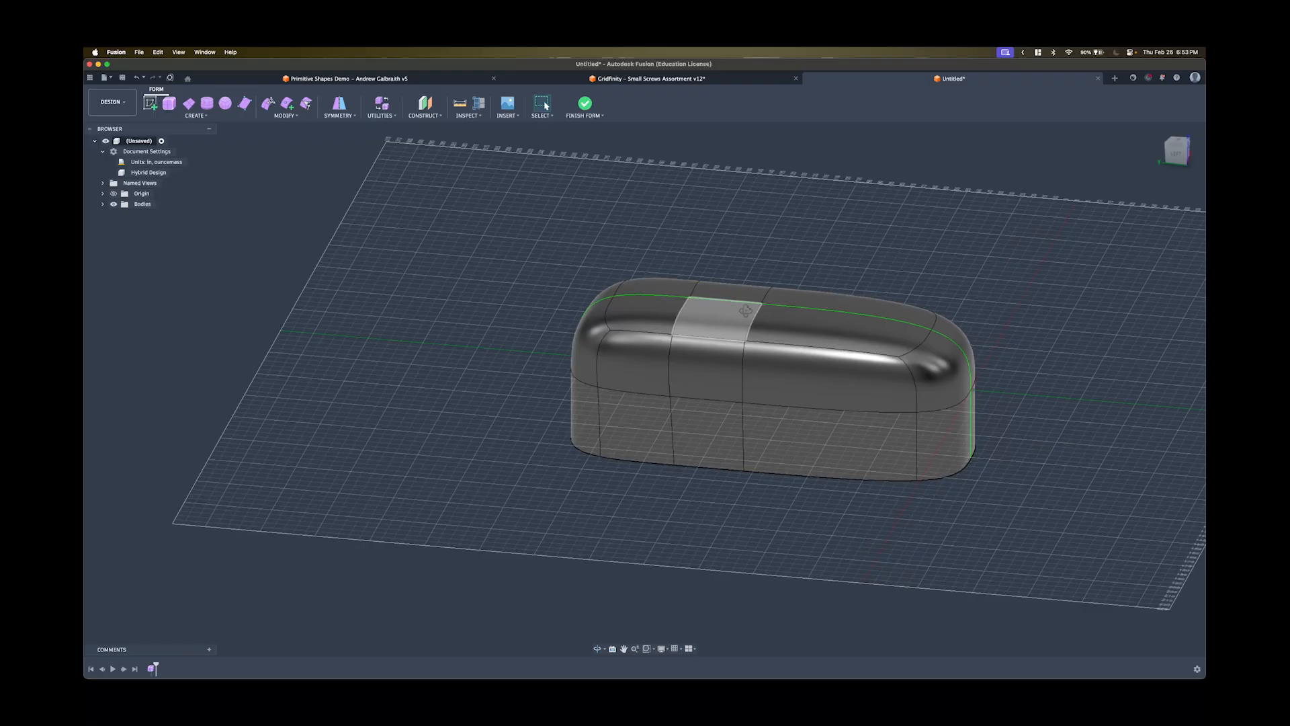
pyautogui.keyDown('shift'); pyautogui.moveTo(743, 309); pyautogui.dragTo(757, 309, button='middle'); pyautogui.keyUp('shift')
pyautogui.keyDown('shift'); pyautogui.moveTo(676, 315); pyautogui.dragTo(517, 296, button='middle'); pyautogui.keyUp('shift')
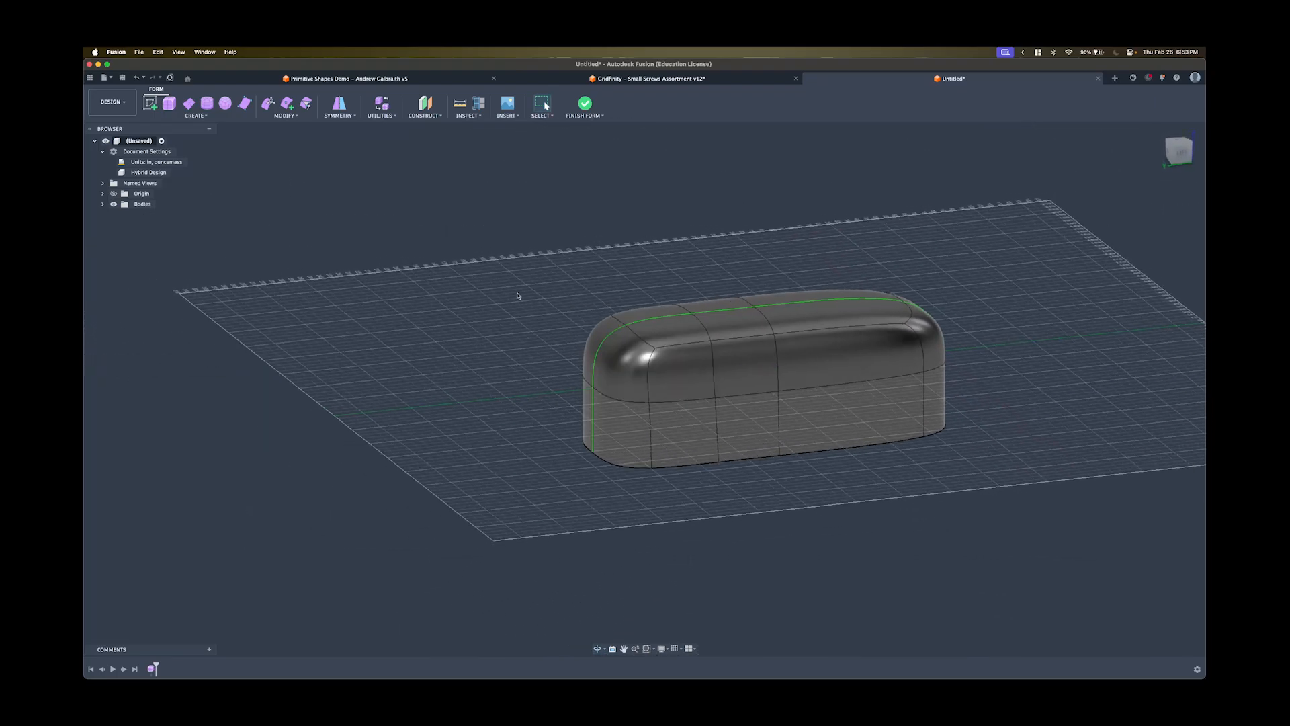
# Lower the two short top faces on either side of the centreline at the hood end by 15 in with Edit Form.
pyautogui.click(268, 103)
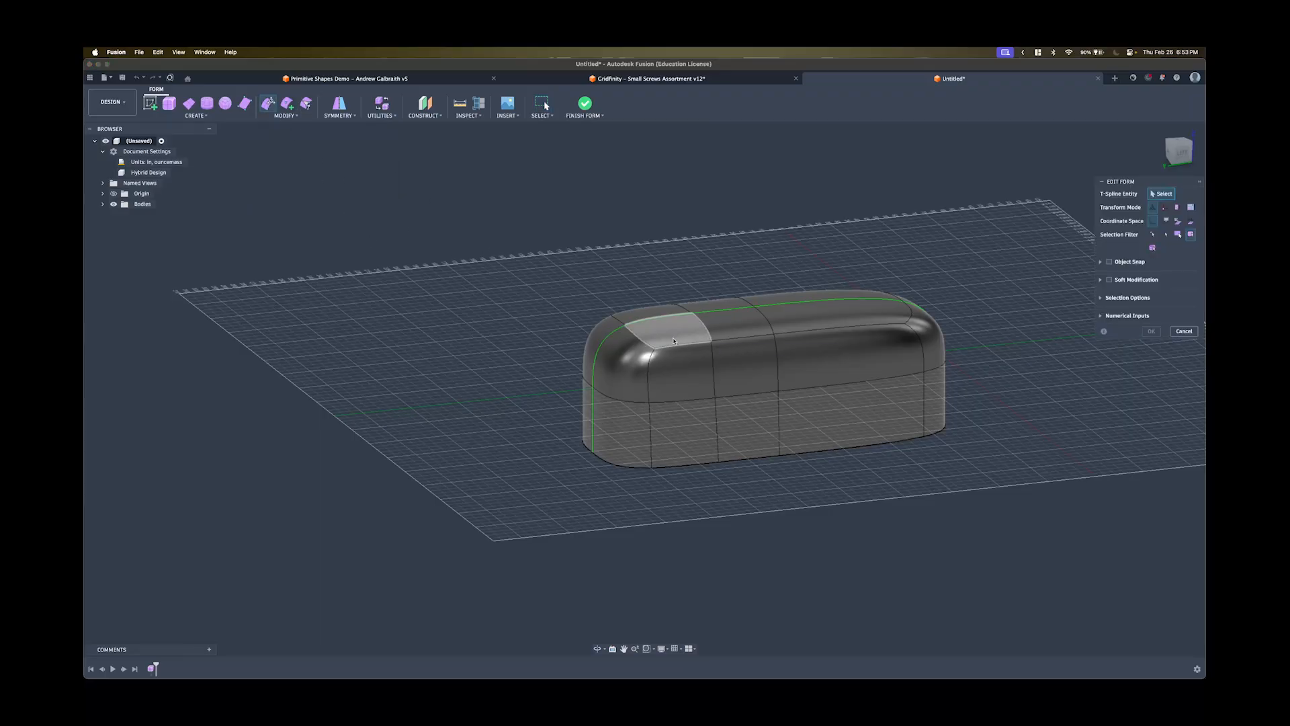
pyautogui.moveTo(674, 341)
pyautogui.keyDown('shift'); pyautogui.mouseDown(button='middle')
pyautogui.moveTo(626, 341)
pyautogui.moveTo(689, 334)
pyautogui.moveTo(684, 317)
pyautogui.mouseUp(button='middle'); pyautogui.keyUp('shift')
pyautogui.click(684, 316)
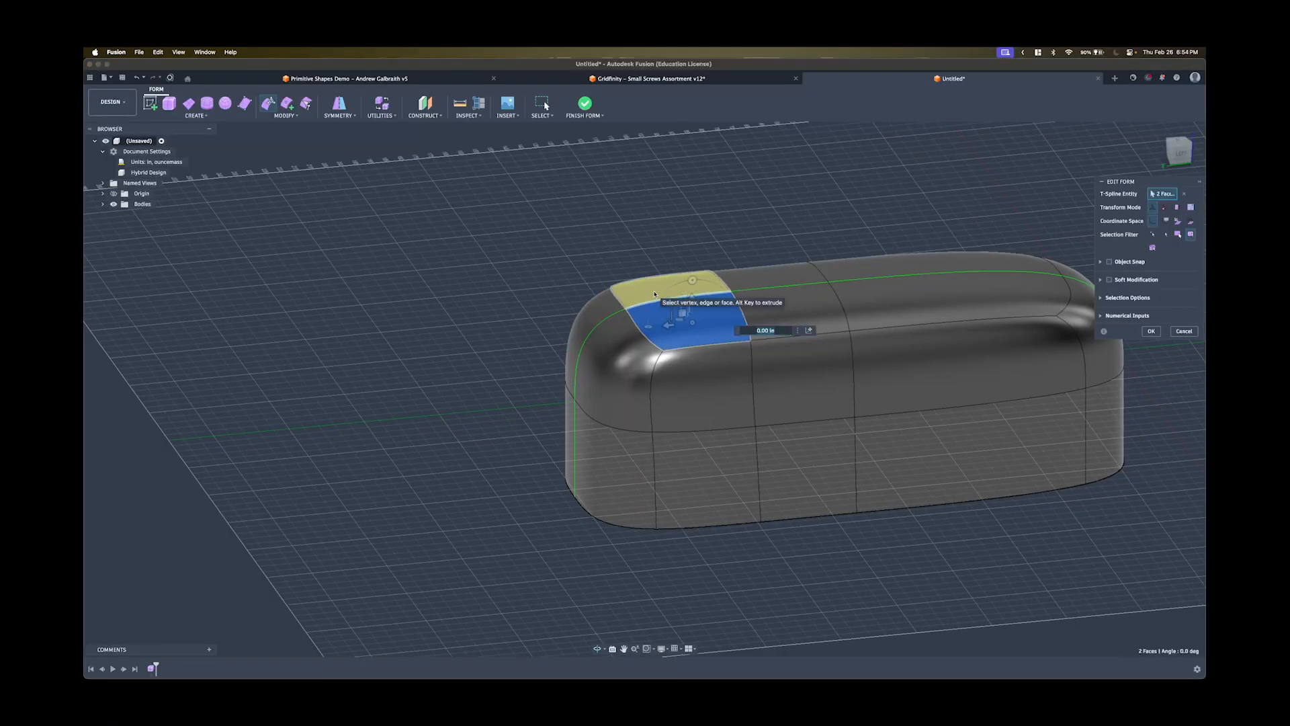
pyautogui.keyDown('shift'); pyautogui.click(685, 293); pyautogui.keyUp('shift')
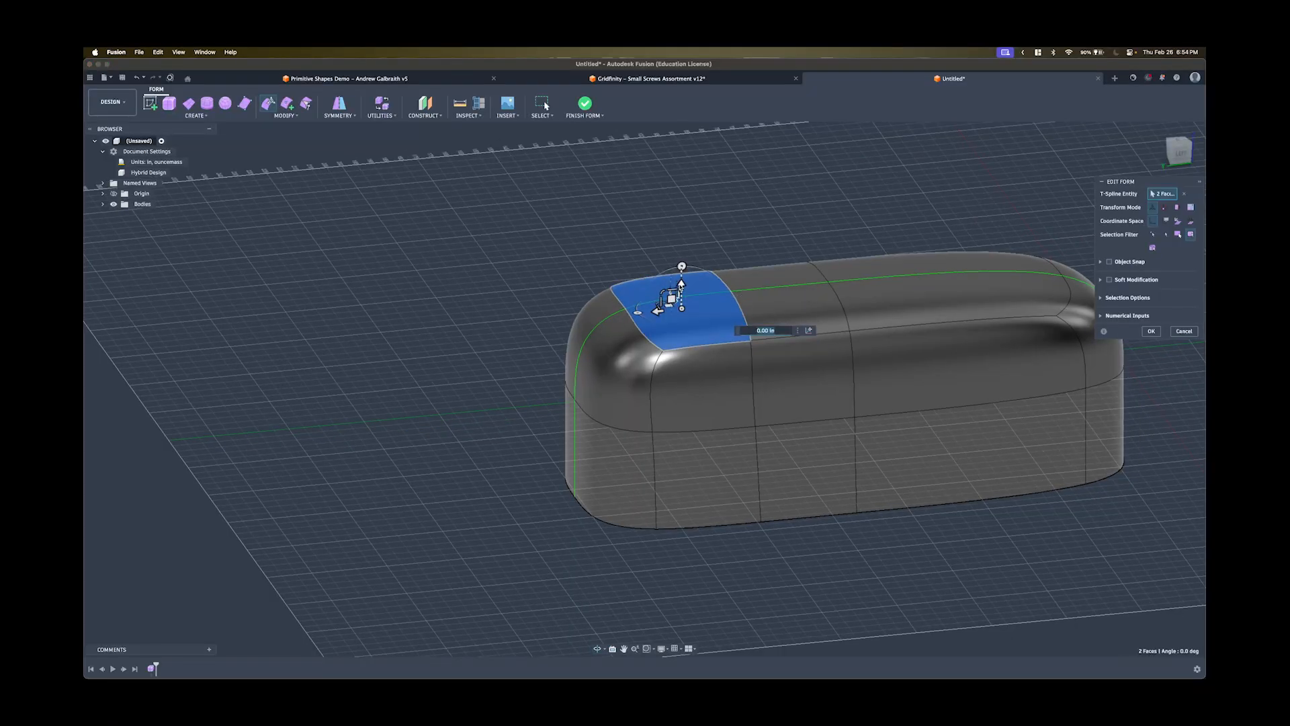
pyautogui.moveTo(681, 283); pyautogui.dragTo(680, 330)
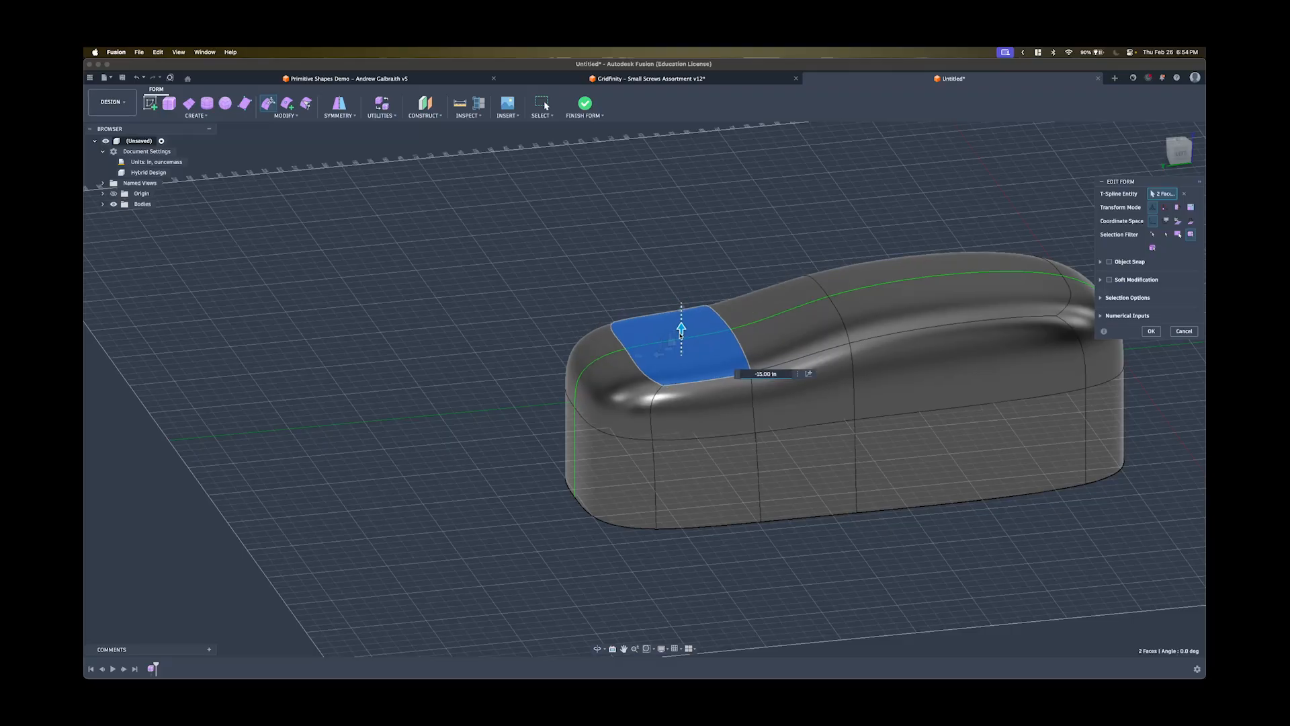
# Raise the two long top faces on either side of the centreline at the opposite end to form the roof.
pyautogui.keyDown('shift'); pyautogui.moveTo(610, 352); pyautogui.dragTo(454, 338, button='middle'); pyautogui.keyUp('shift')
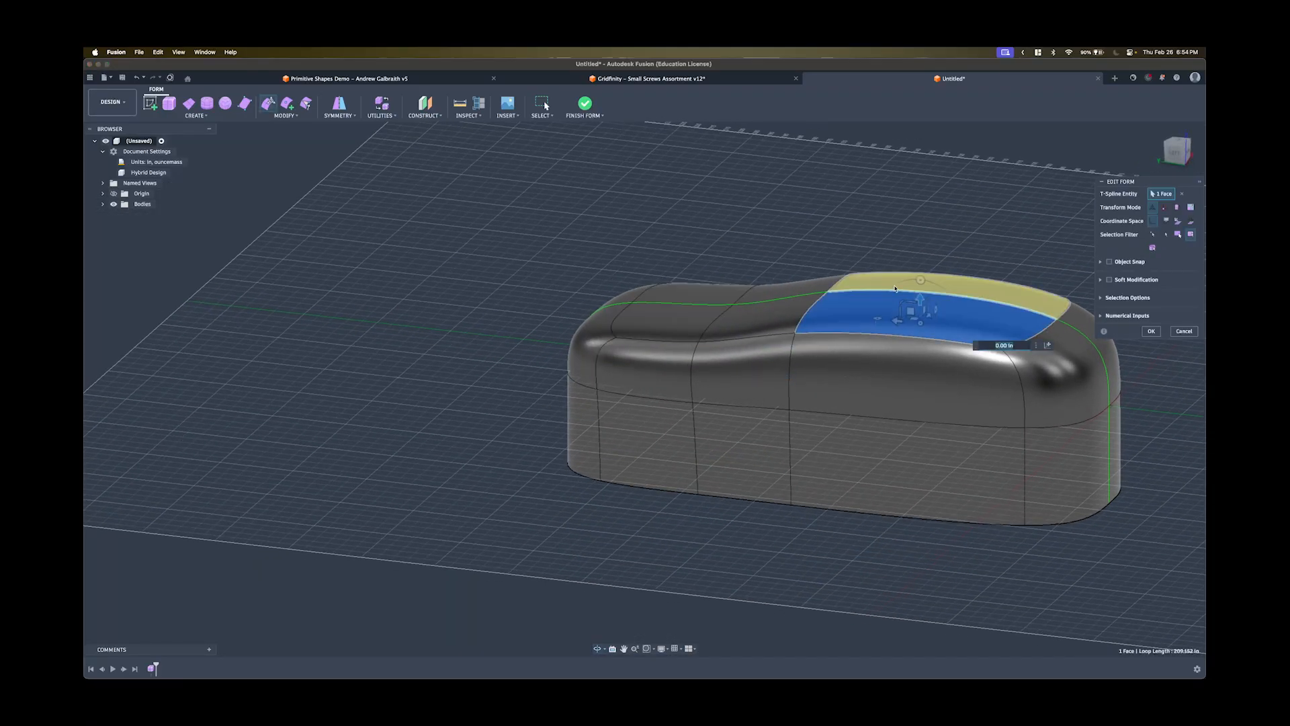
pyautogui.moveTo(932, 287); pyautogui.dragTo(930, 256)
pyautogui.press('Return')
pyautogui.click(669, 188)
pyautogui.keyDown('shift'); pyautogui.moveTo(669, 188); pyautogui.dragTo(759, 148, button='middle'); pyautogui.keyUp('shift')
pyautogui.keyDown('shift'); pyautogui.moveTo(680, 283); pyautogui.dragTo(703, 339, button='middle'); pyautogui.keyUp('shift')
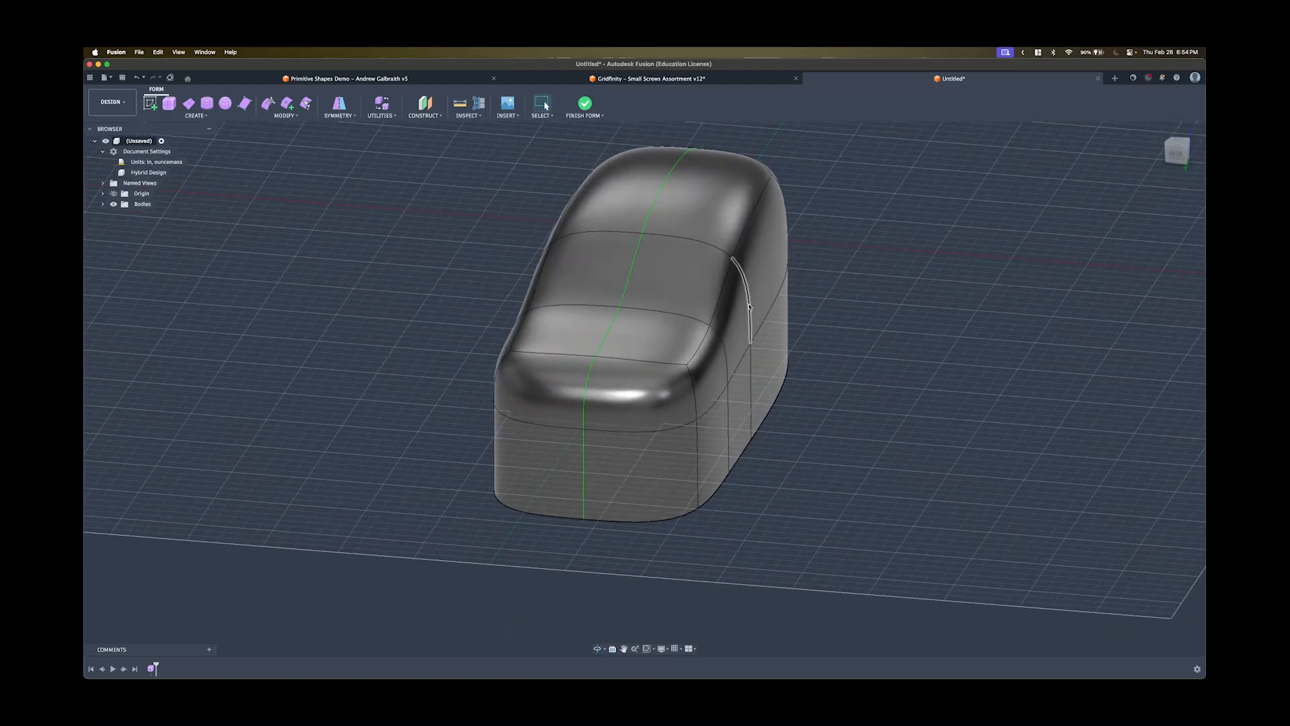
pyautogui.keyDown('shift'); pyautogui.moveTo(779, 236); pyautogui.dragTo(658, 329, button='middle'); pyautogui.keyUp('shift')
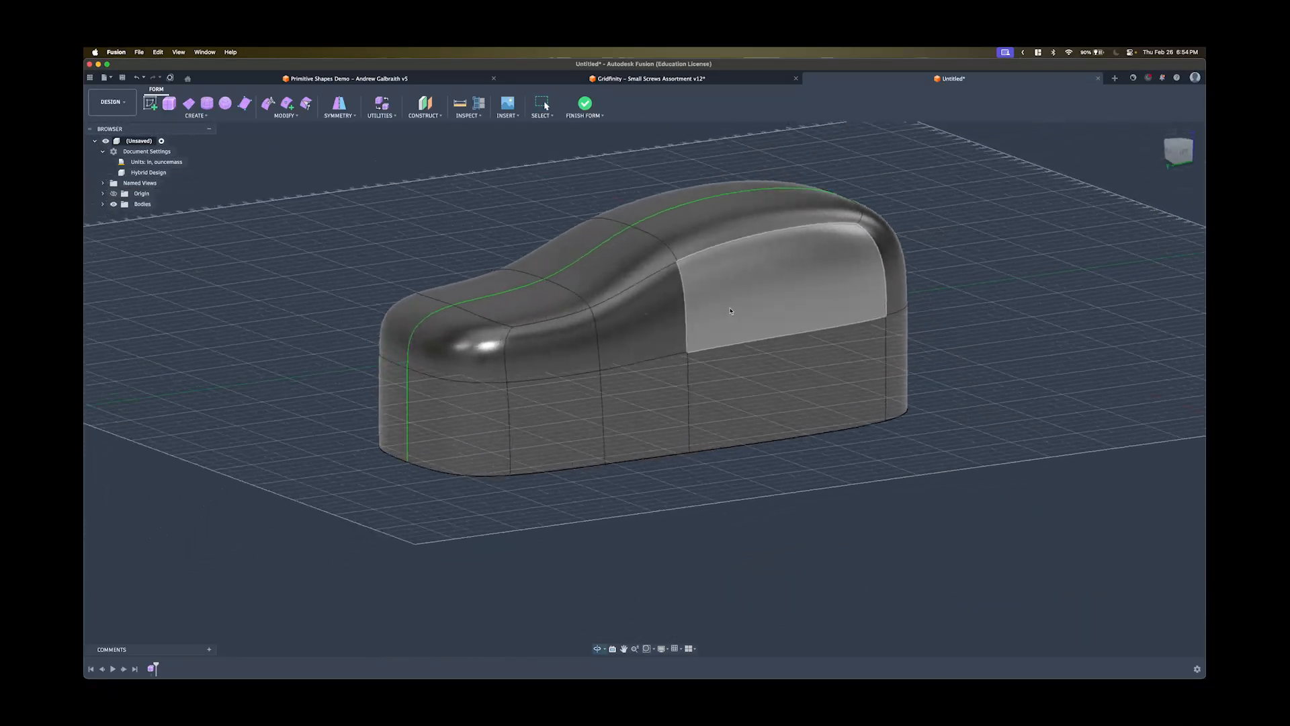
# Insert points in Simple mode from the hood's upper corner vertex along the body side, around the rear corner to the rear centreline.
pyautogui.click(288, 104)
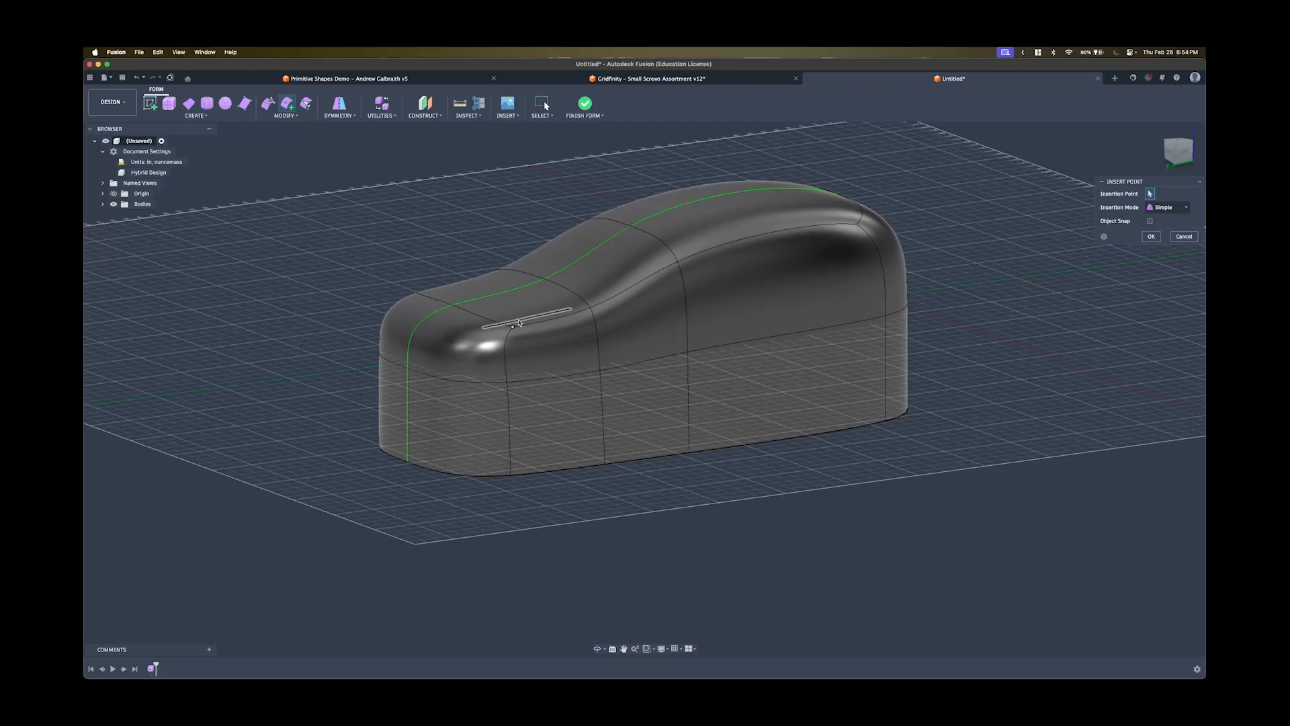
pyautogui.scroll(5, 518, 322)
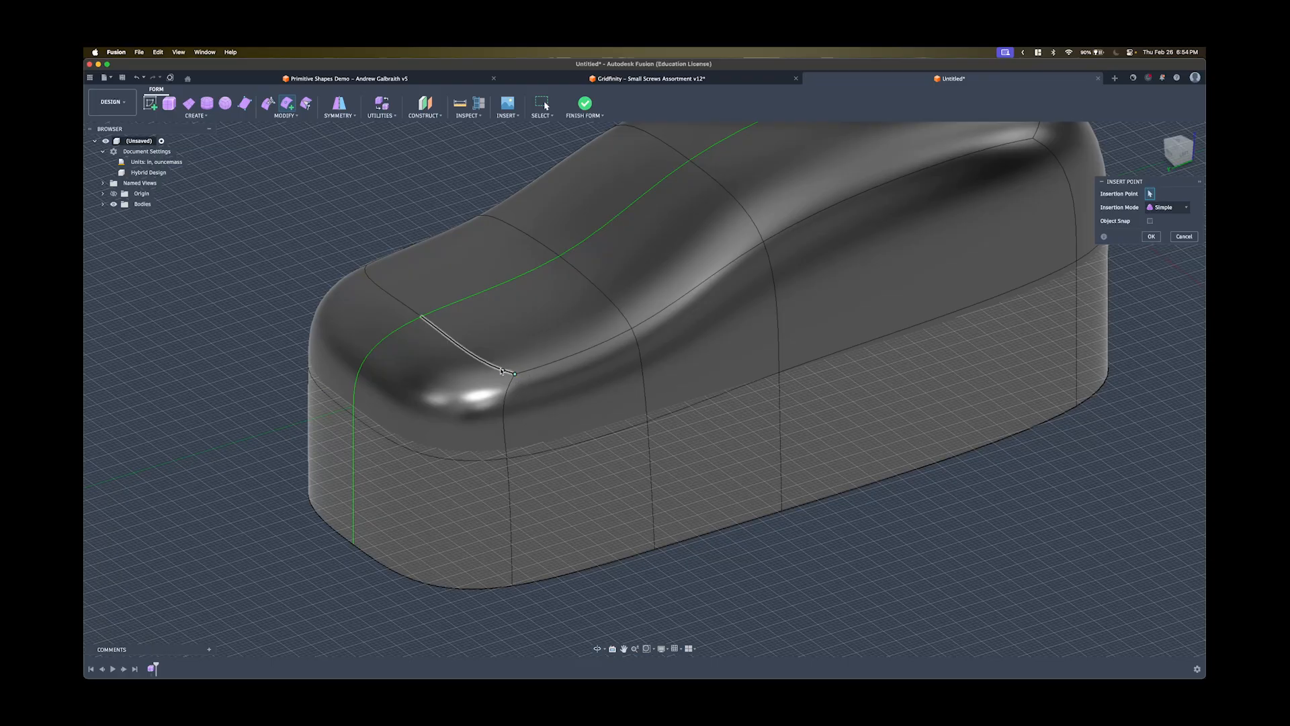
pyautogui.click(514, 373)
pyautogui.keyDown('shift'); pyautogui.moveTo(554, 386); pyautogui.dragTo(609, 399, button='middle'); pyautogui.keyUp('shift')
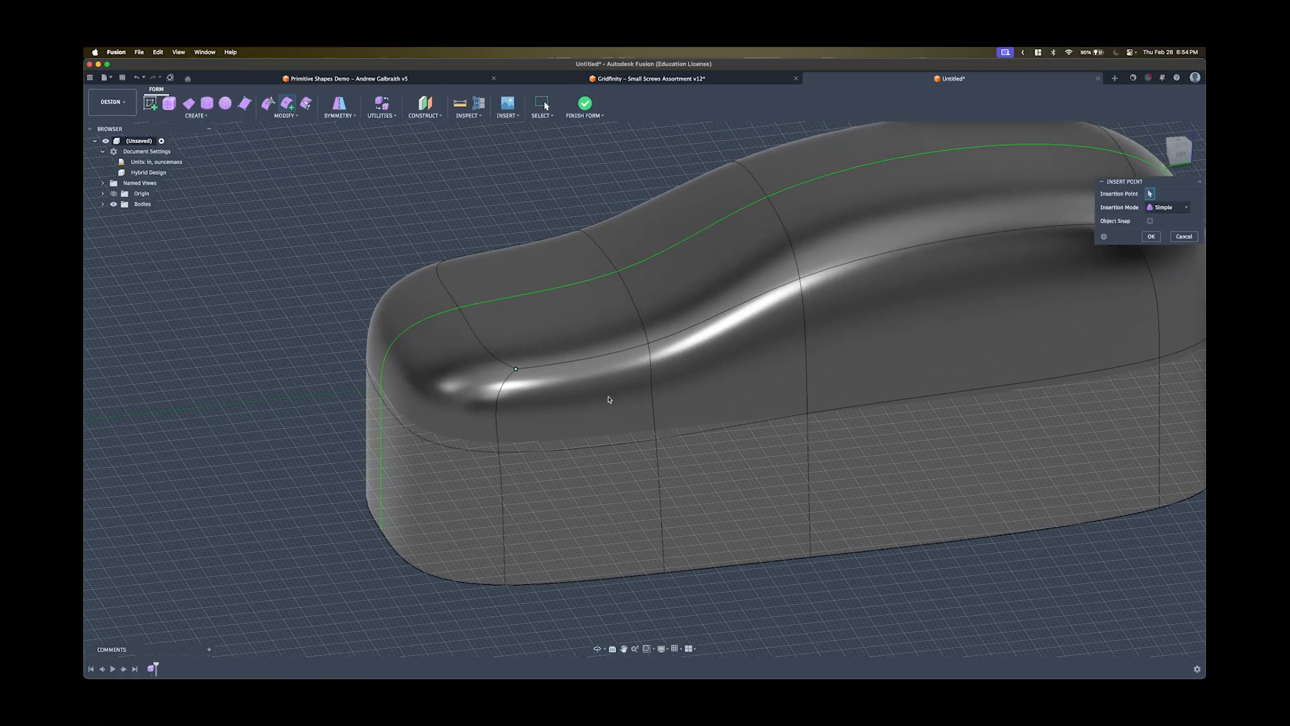
pyautogui.click(653, 396)
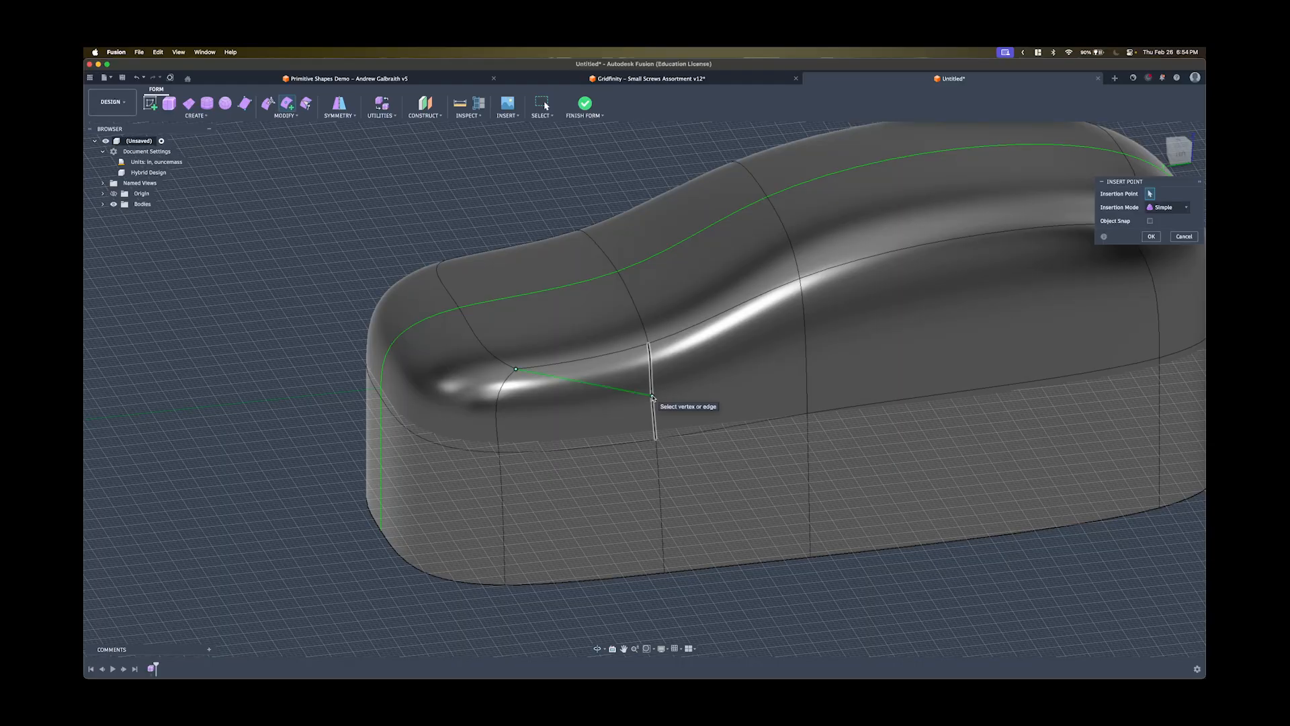
pyautogui.click(807, 373)
pyautogui.moveTo(825, 377); pyautogui.dragTo(671, 350, button='middle')
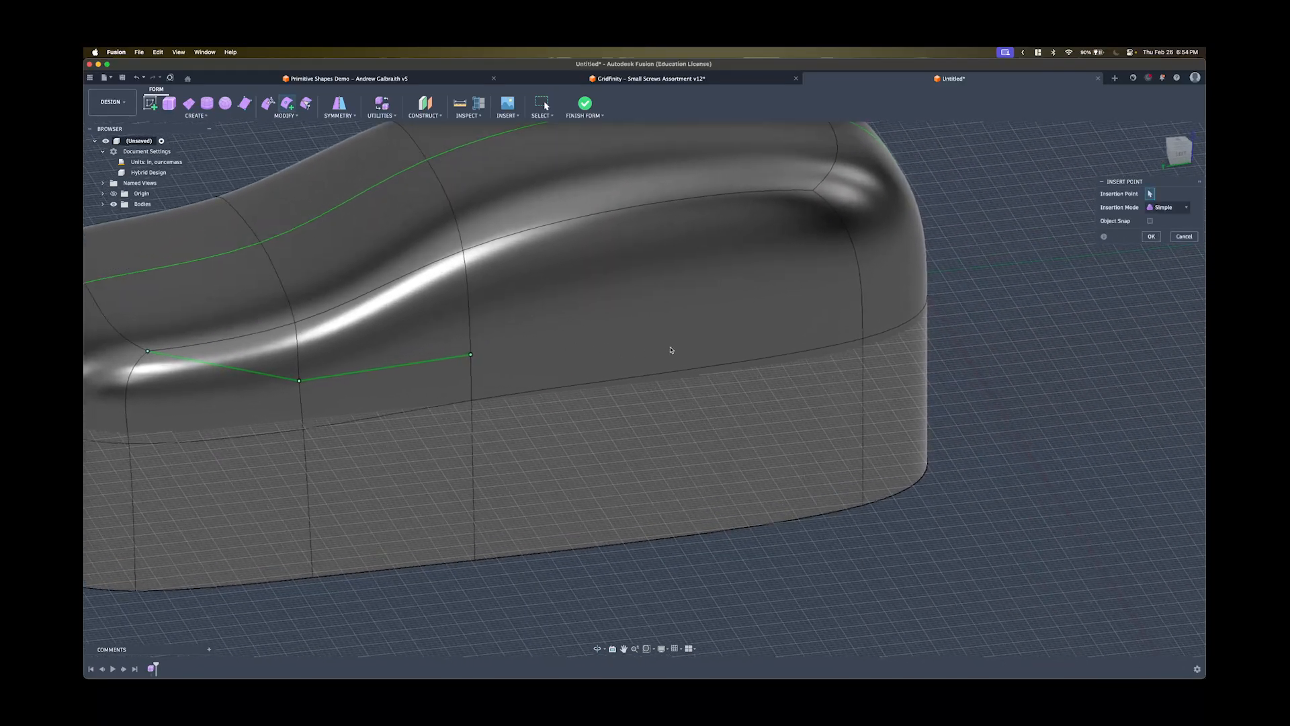
pyautogui.click(864, 296)
pyautogui.keyDown('shift'); pyautogui.moveTo(863, 299); pyautogui.dragTo(772, 314, button='middle'); pyautogui.keyUp('shift')
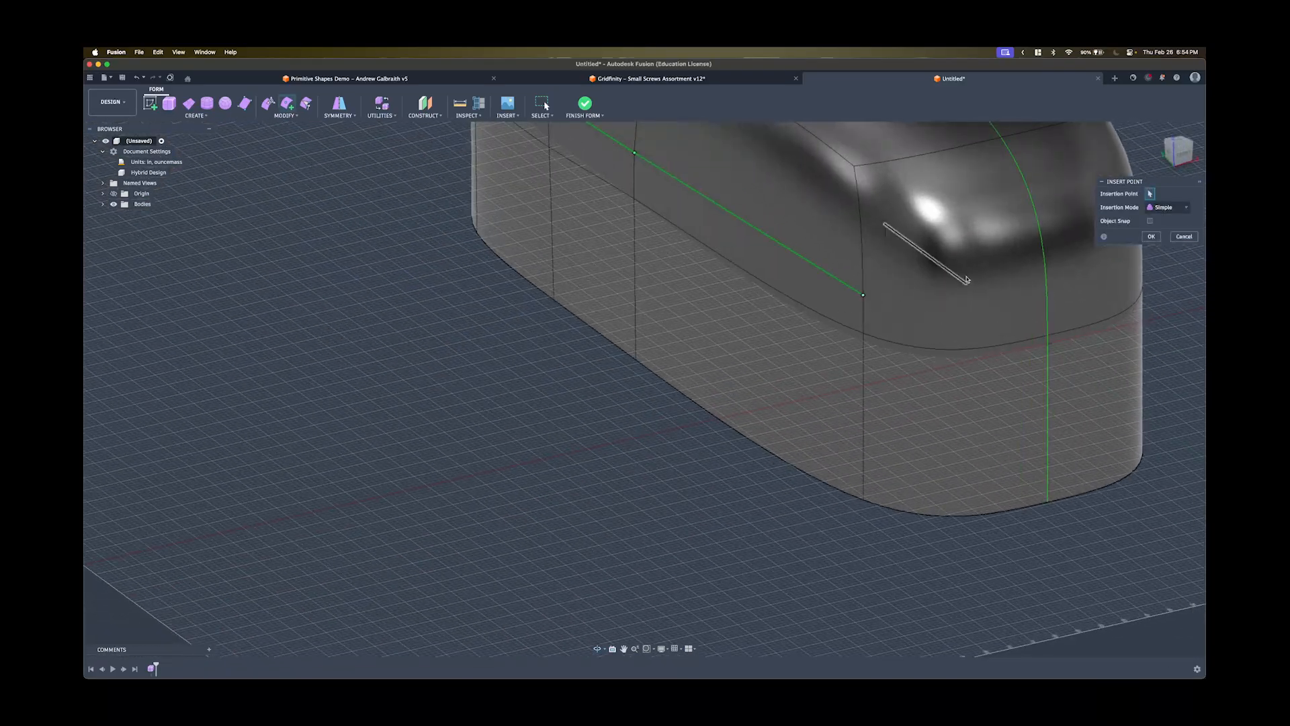
pyautogui.click(1047, 294)
pyautogui.click(1149, 239)
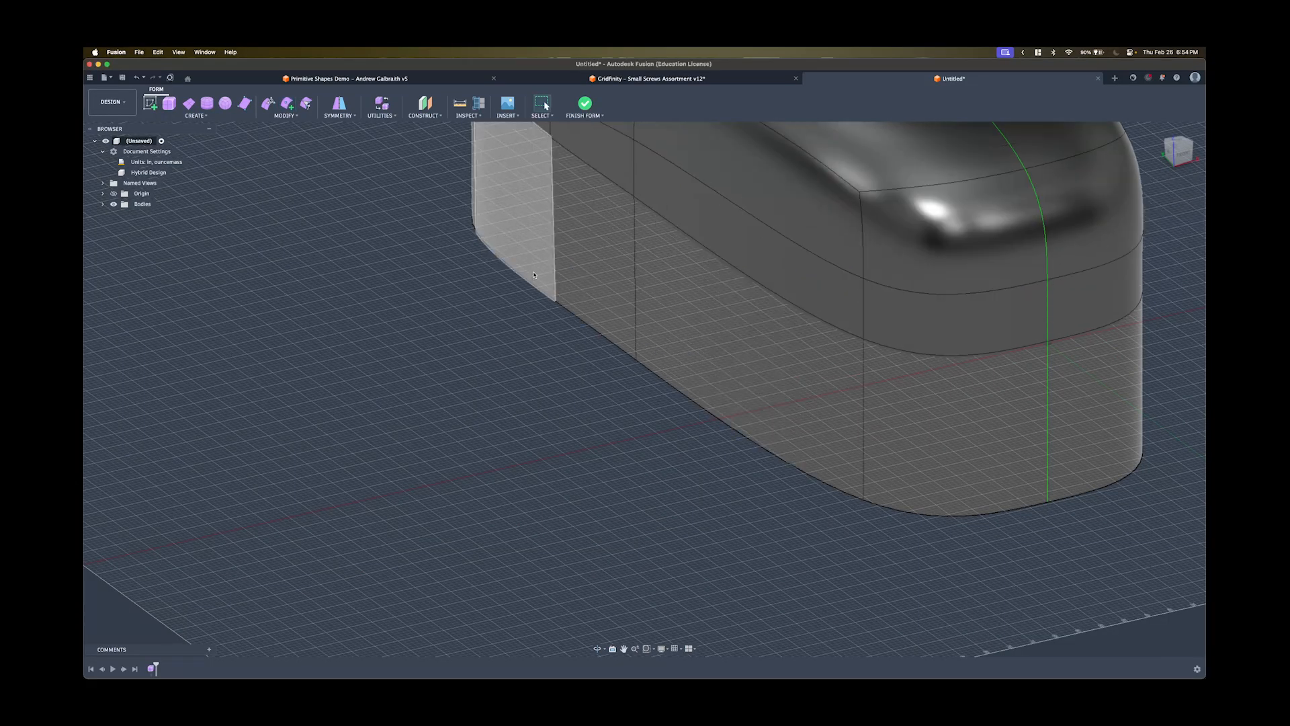
# Try to bevel the two edges across the front of the hood with a 5.091 in width and 2 segments, and undo the bevel.
pyautogui.scroll(-3, 536, 274)
pyautogui.keyDown('shift'); pyautogui.moveTo(537, 275); pyautogui.dragTo(618, 397, button='middle'); pyautogui.keyUp('shift')
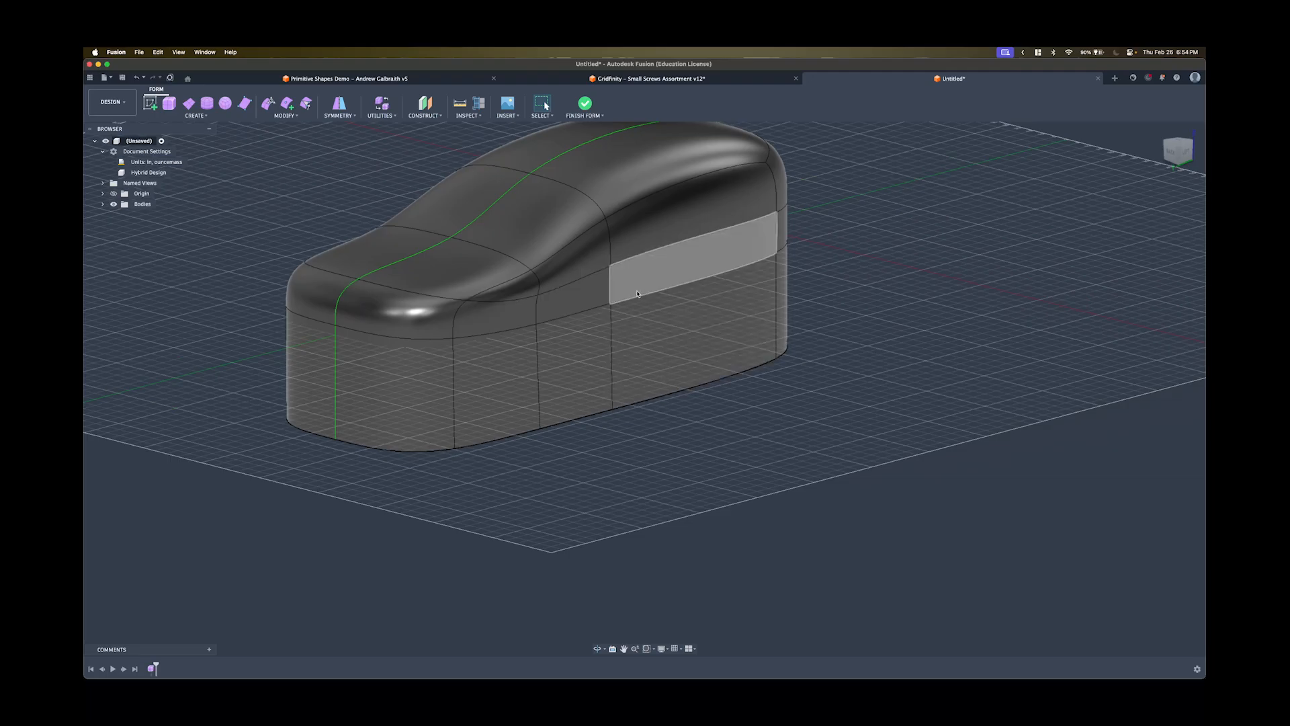
pyautogui.scroll(4, 619, 270)
pyautogui.keyDown('shift'); pyautogui.moveTo(613, 259); pyautogui.dragTo(640, 262, button='middle'); pyautogui.keyUp('shift')
pyautogui.doubleClick(641, 261)
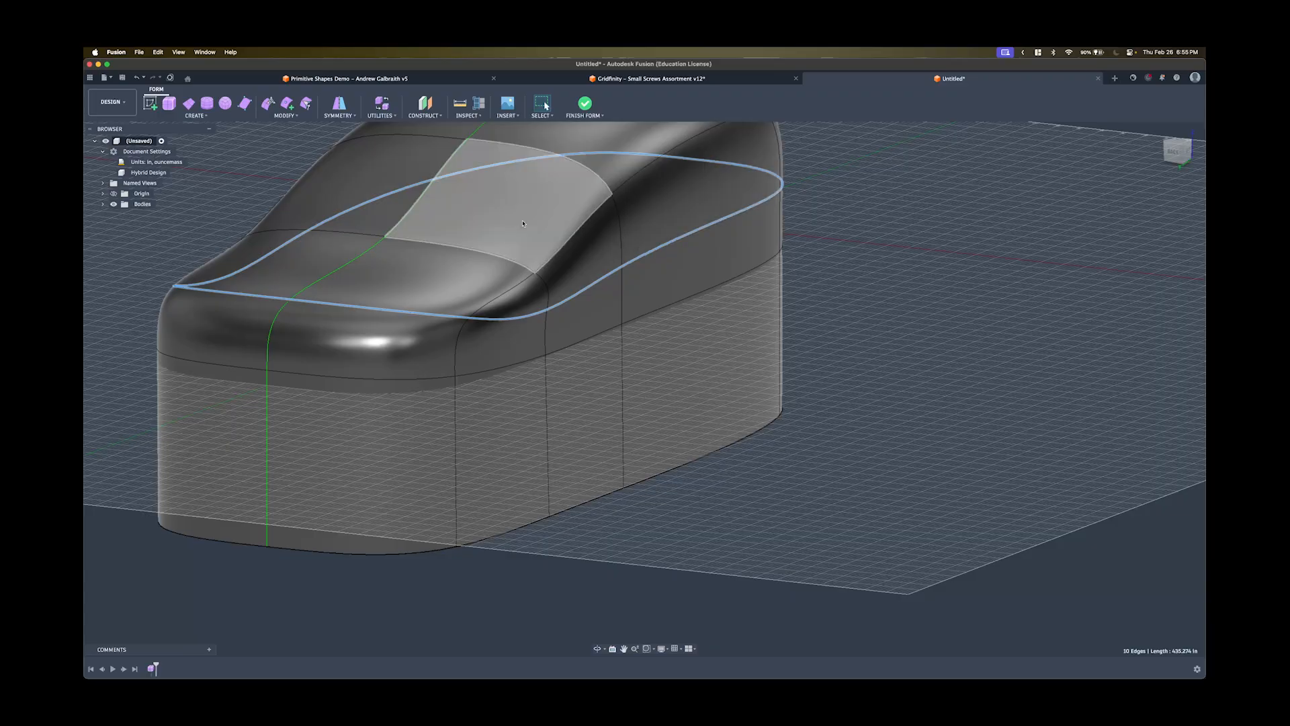
pyautogui.rightClick(577, 295)
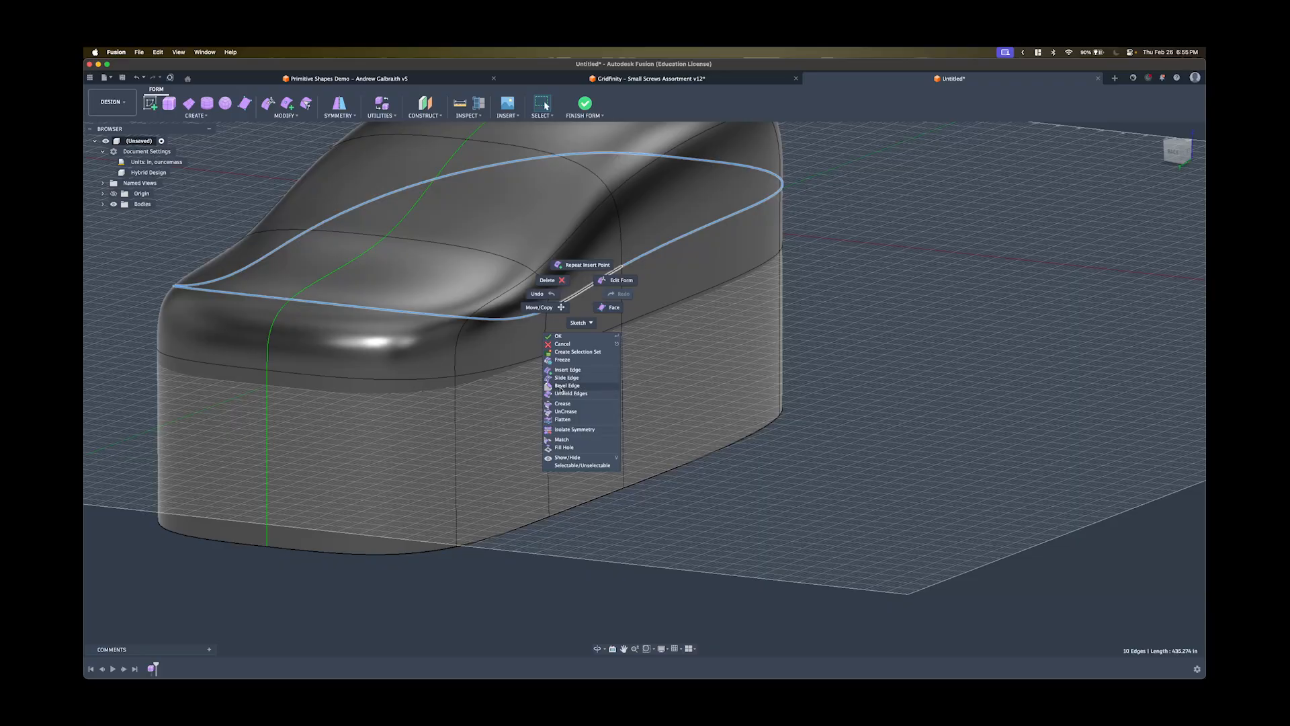
pyautogui.click(596, 388)
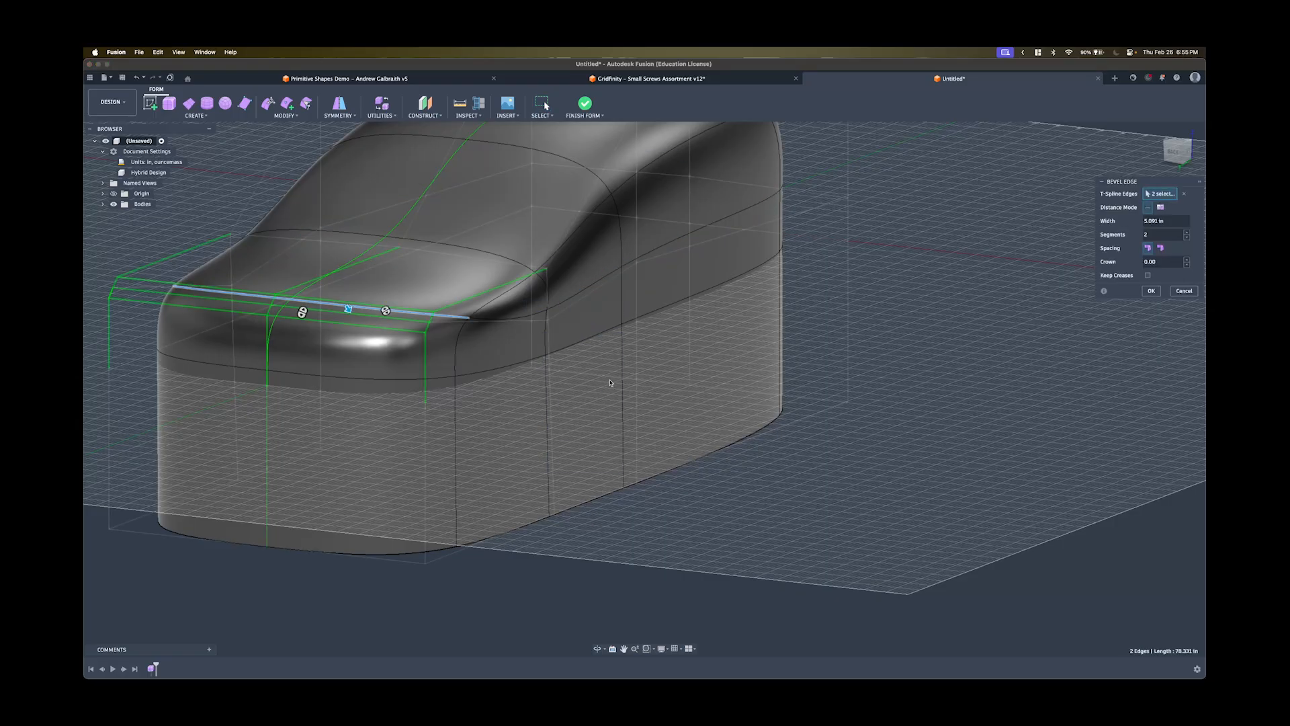
pyautogui.keyDown('shift'); pyautogui.moveTo(455, 346); pyautogui.dragTo(388, 353, button='middle'); pyautogui.keyUp('shift')
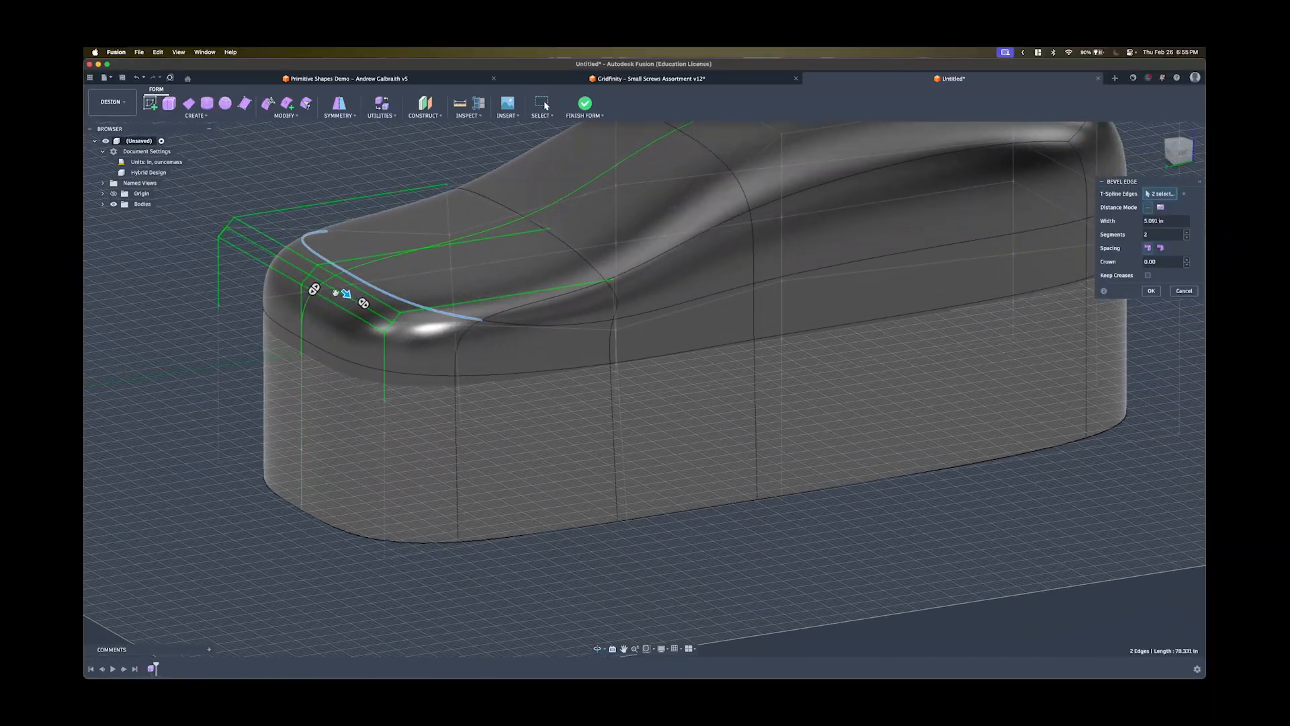
pyautogui.click(1151, 291)
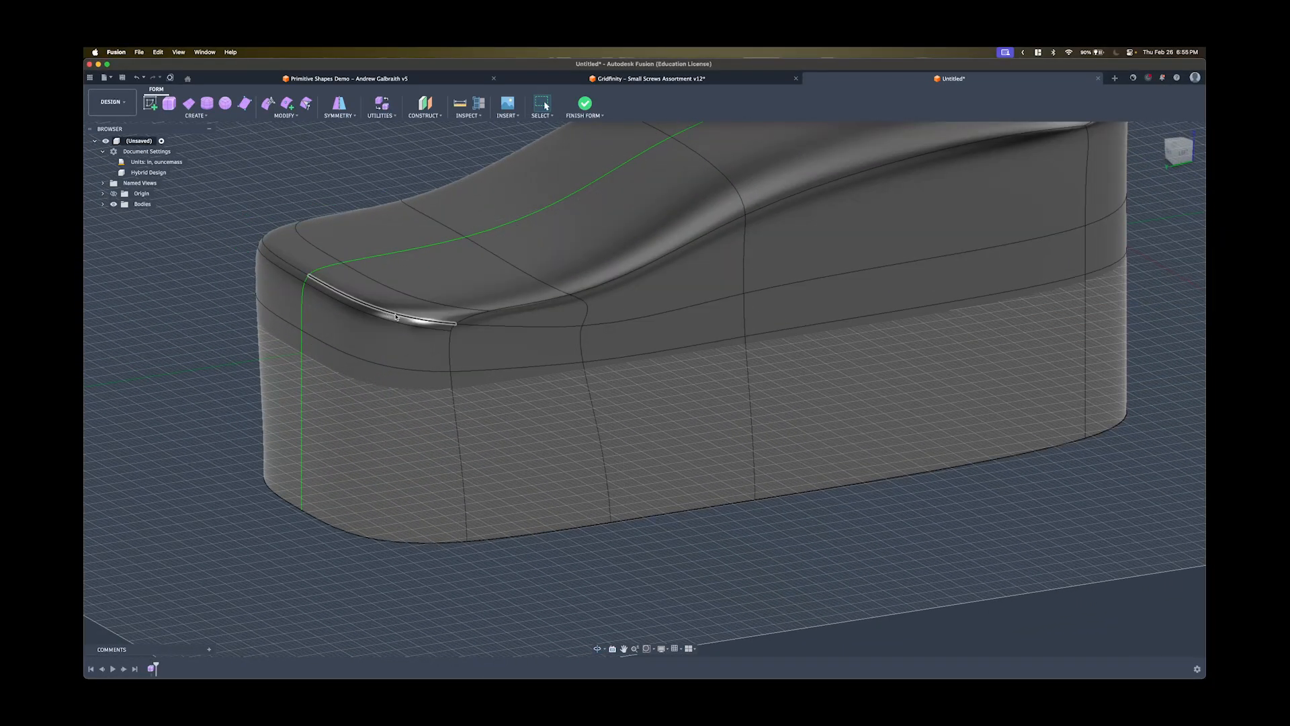
pyautogui.press('super+z')
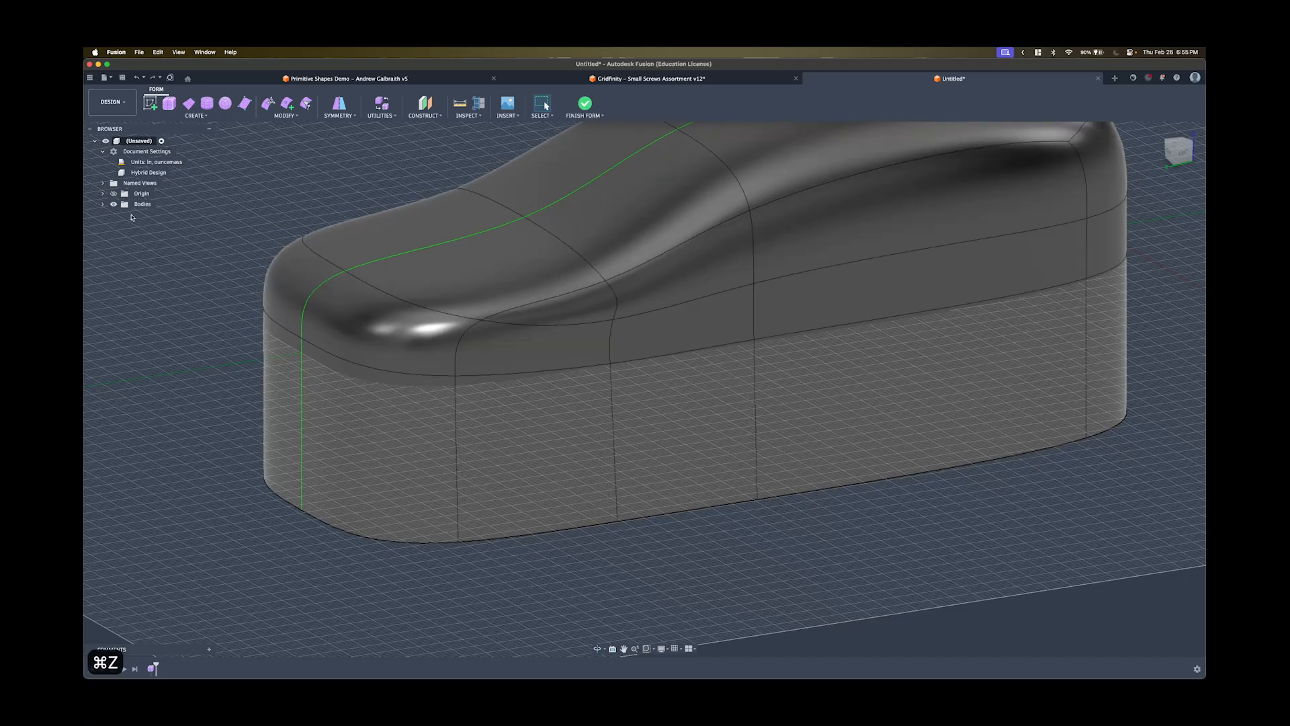
# Insert an edge loop in Simple mode on the upper side of the loop around the hood and body sides, at location 0.50.
pyautogui.doubleClick(353, 275)
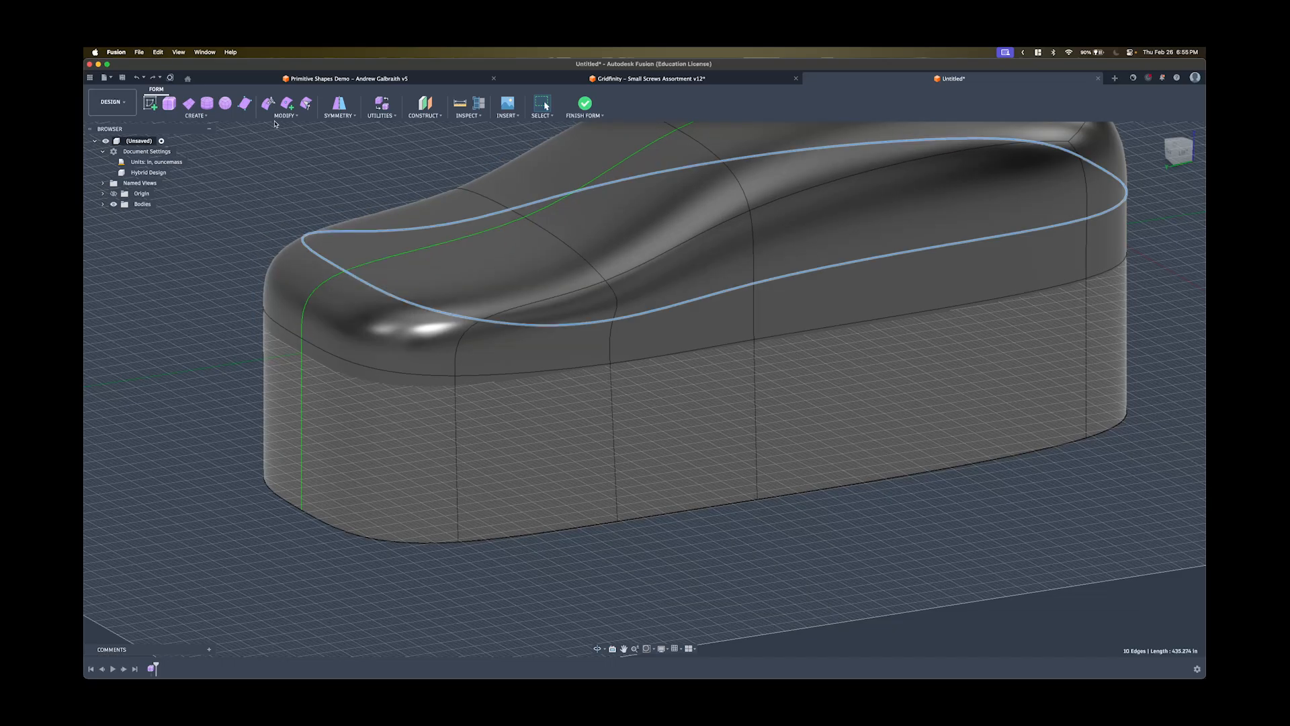
pyautogui.rightClick(431, 308)
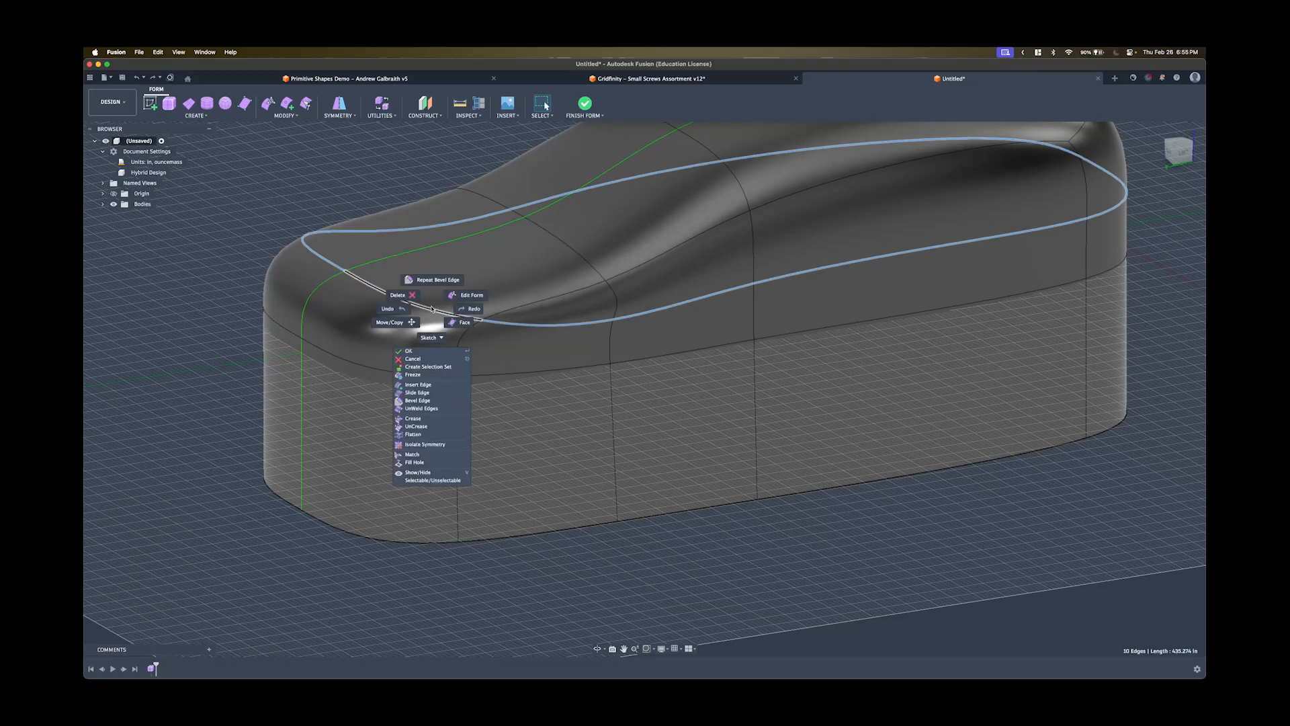
pyautogui.click(426, 385)
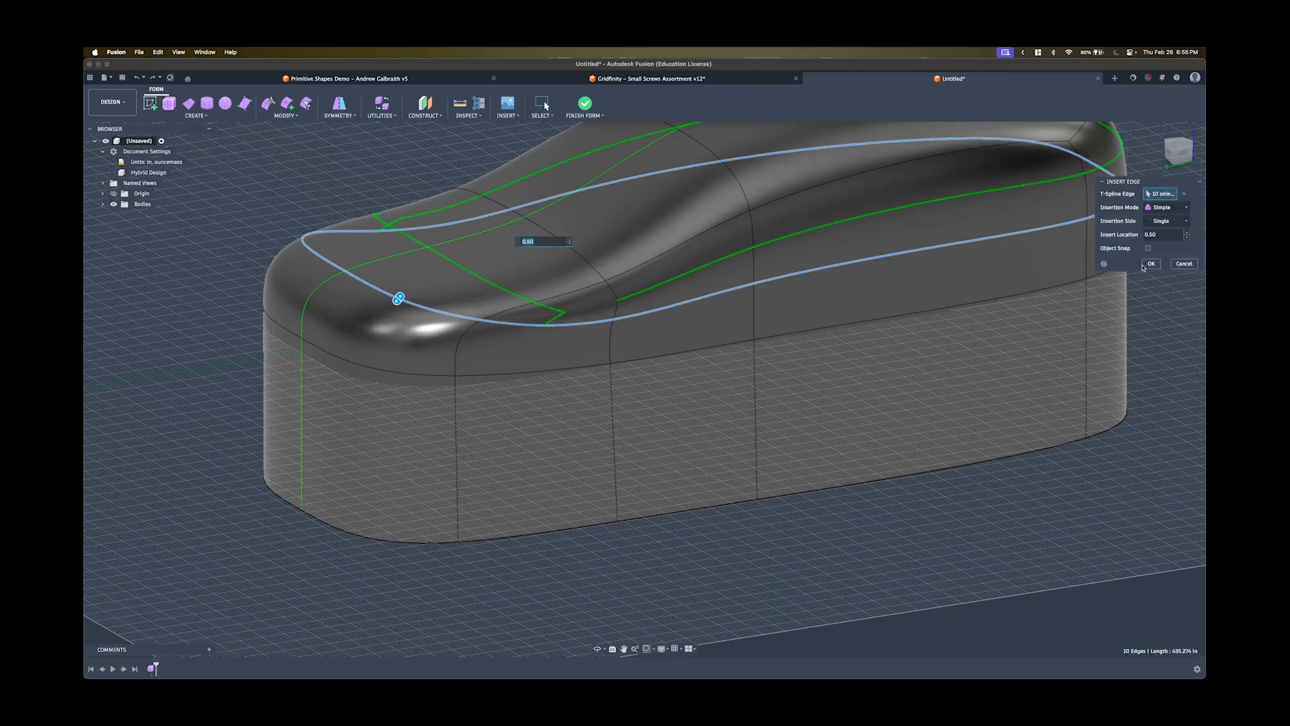
pyautogui.click(1148, 266)
pyautogui.keyDown('shift'); pyautogui.moveTo(674, 271); pyautogui.dragTo(643, 279, button='middle'); pyautogui.keyUp('shift')
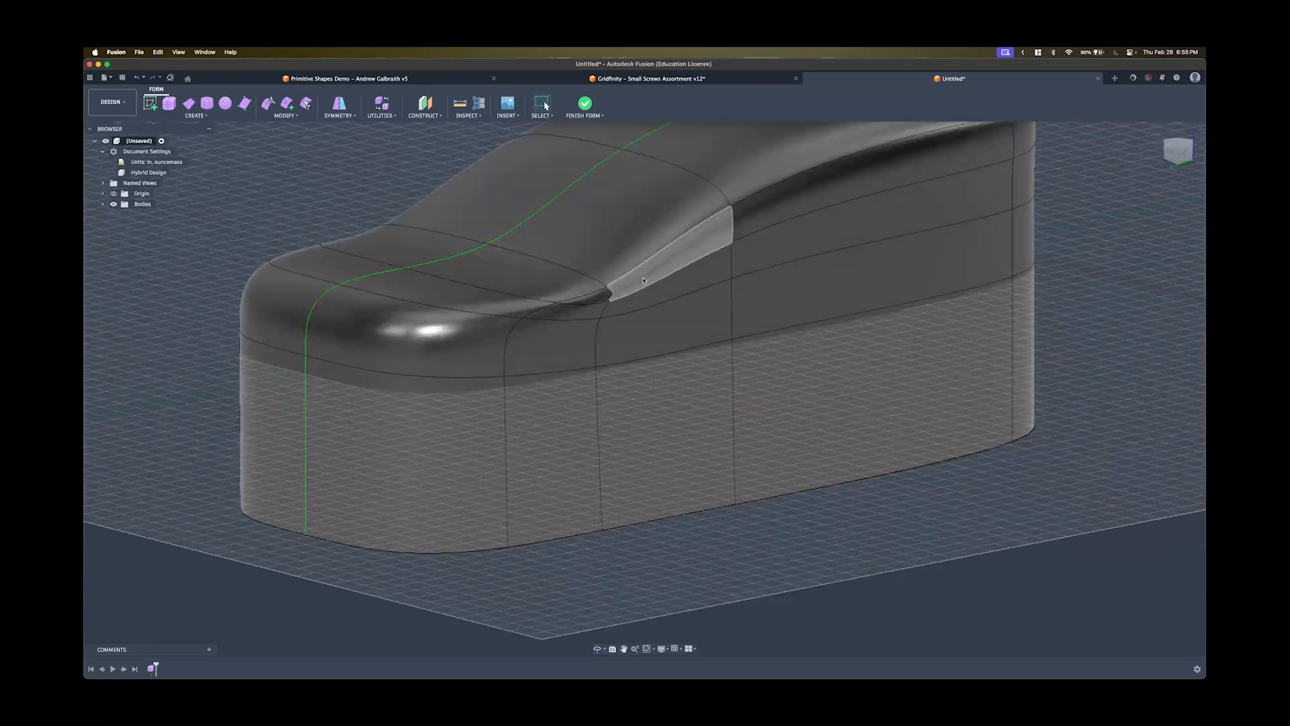
# Insert a second edge loop in Simple mode below the original loop around the hood and body sides, at location -0.37.
pyautogui.doubleClick(534, 298)
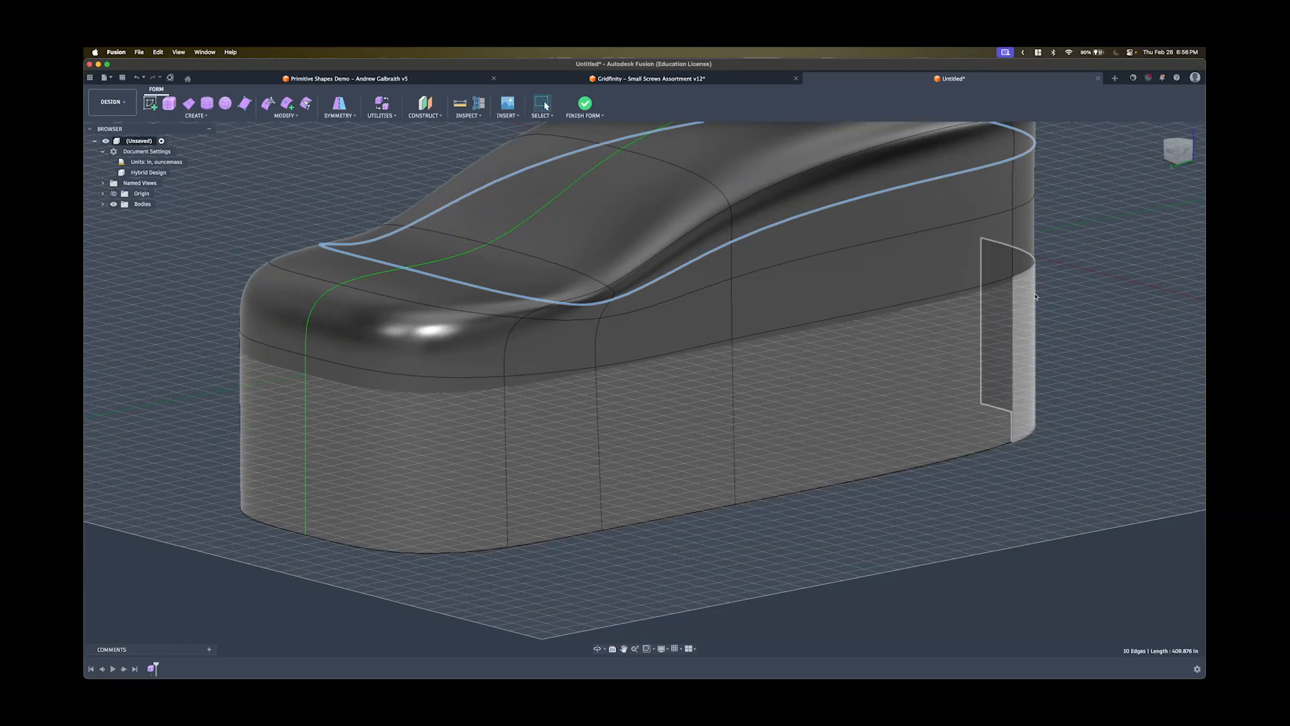
pyautogui.keyDown('shift'); pyautogui.doubleClick(930, 232); pyautogui.keyUp('shift')
pyautogui.click(1071, 248)
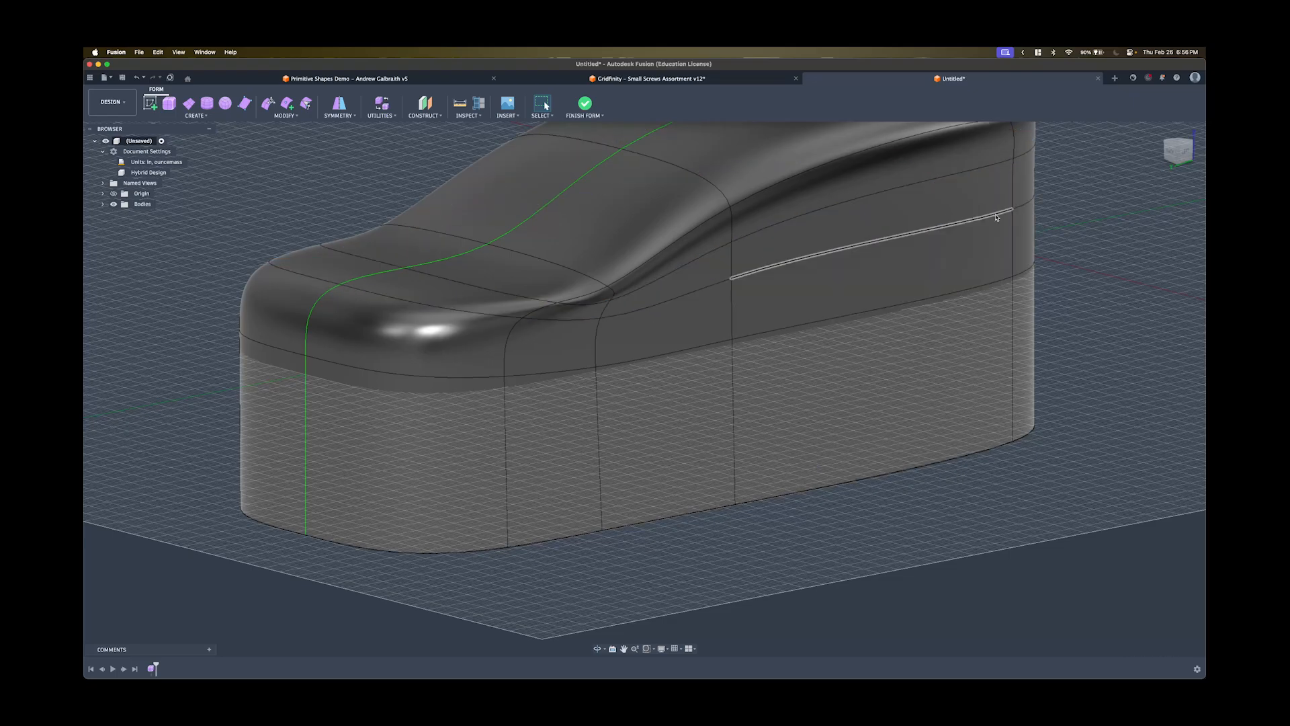
pyautogui.doubleClick(997, 216)
pyautogui.rightClick(997, 217)
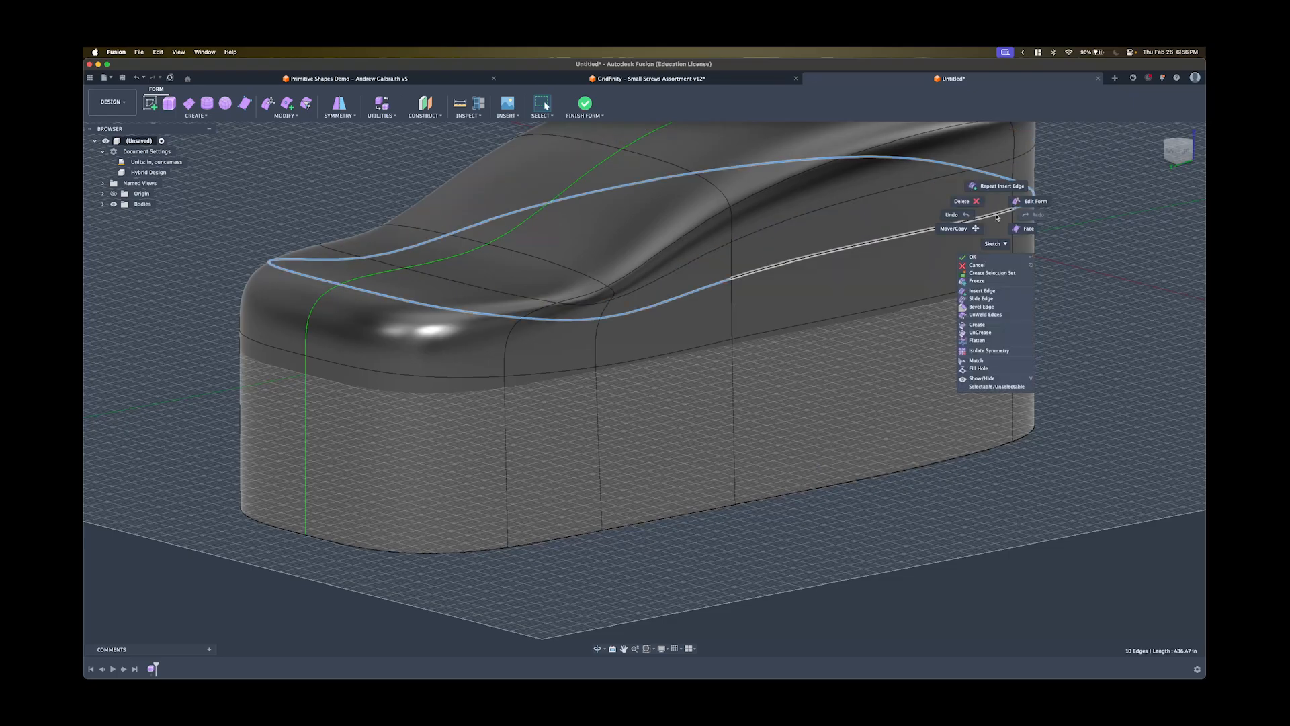
pyautogui.click(980, 291)
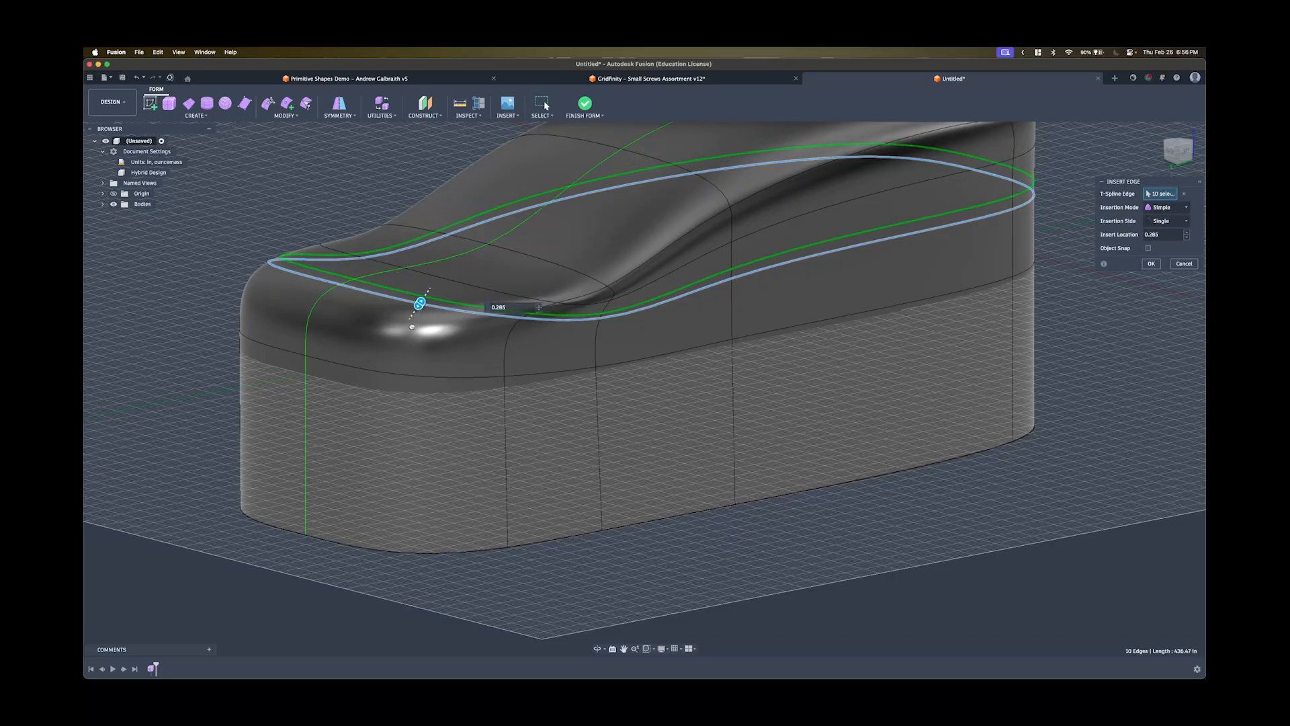
pyautogui.moveTo(412, 327); pyautogui.dragTo(429, 364)
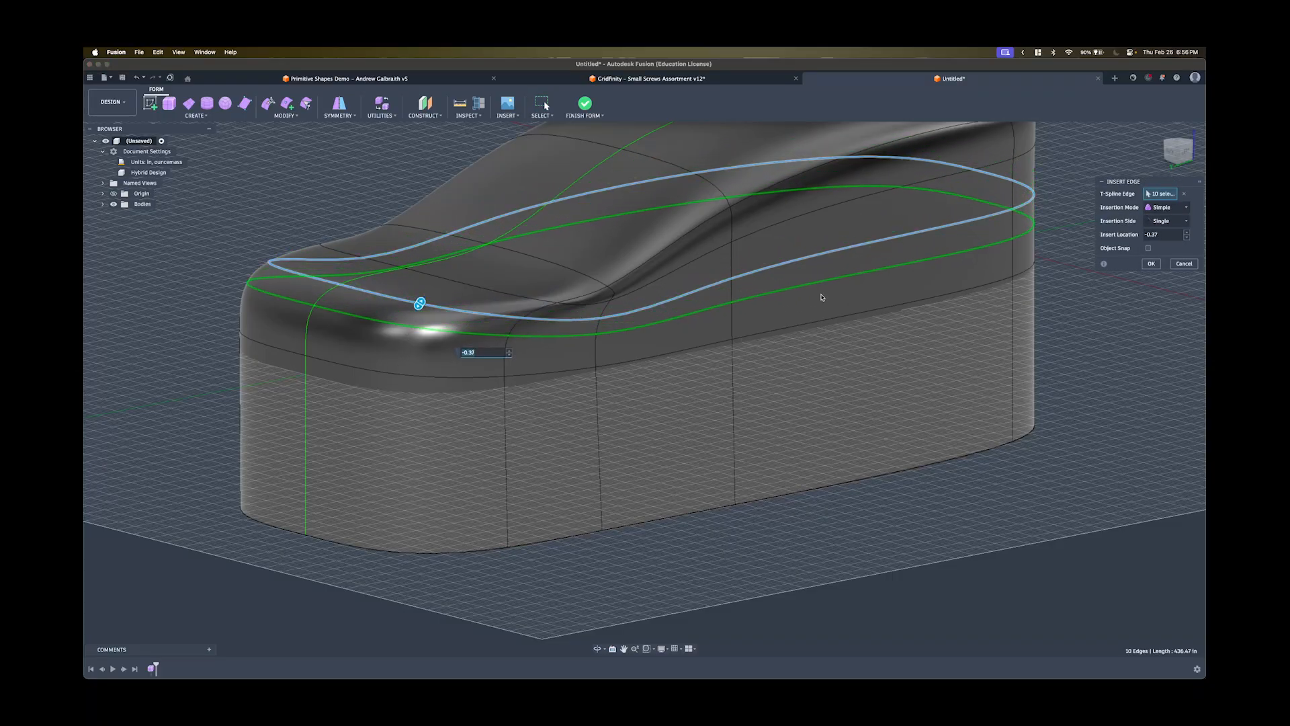
pyautogui.click(1151, 264)
# Move the two uppermost side faces beside the windshield and roof inward by 3 in with Edit Form.
pyautogui.keyDown('shift'); pyautogui.moveTo(799, 263); pyautogui.dragTo(723, 286, button='middle'); pyautogui.keyUp('shift')
pyautogui.click(702, 221)
pyautogui.keyDown('shift'); pyautogui.click(659, 252); pyautogui.keyUp('shift')
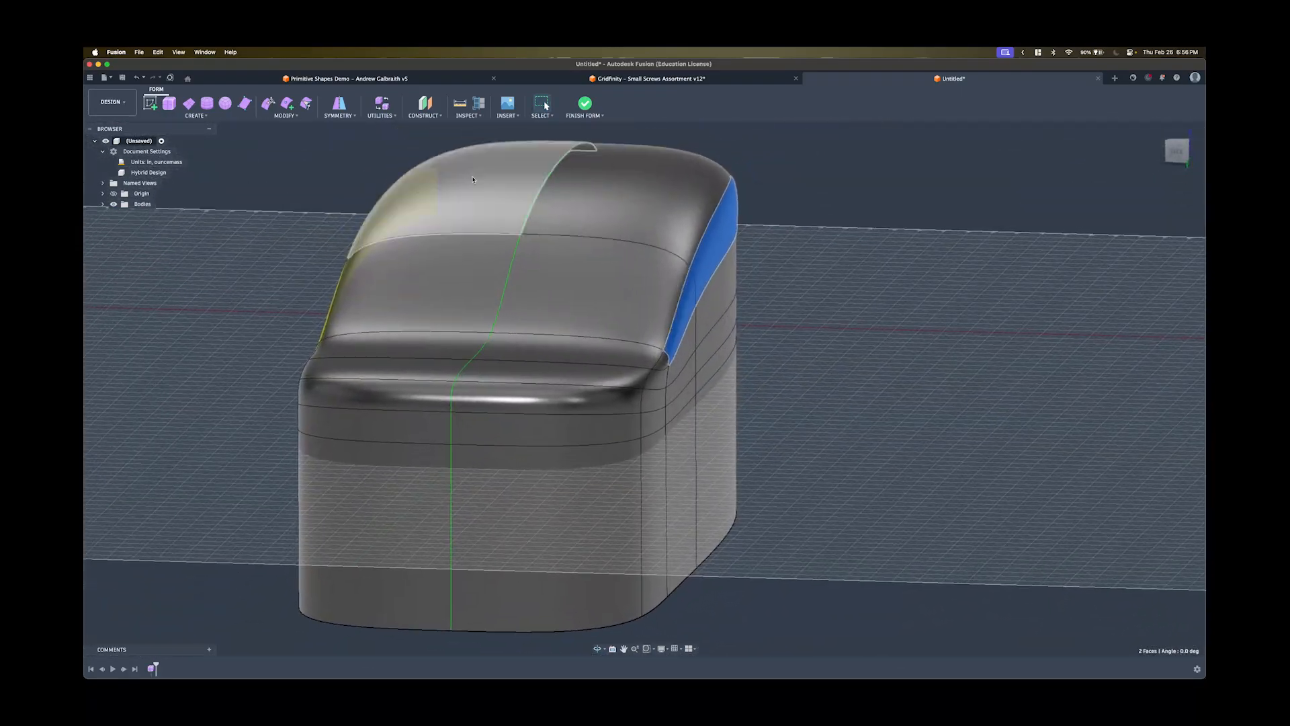
pyautogui.click(267, 105)
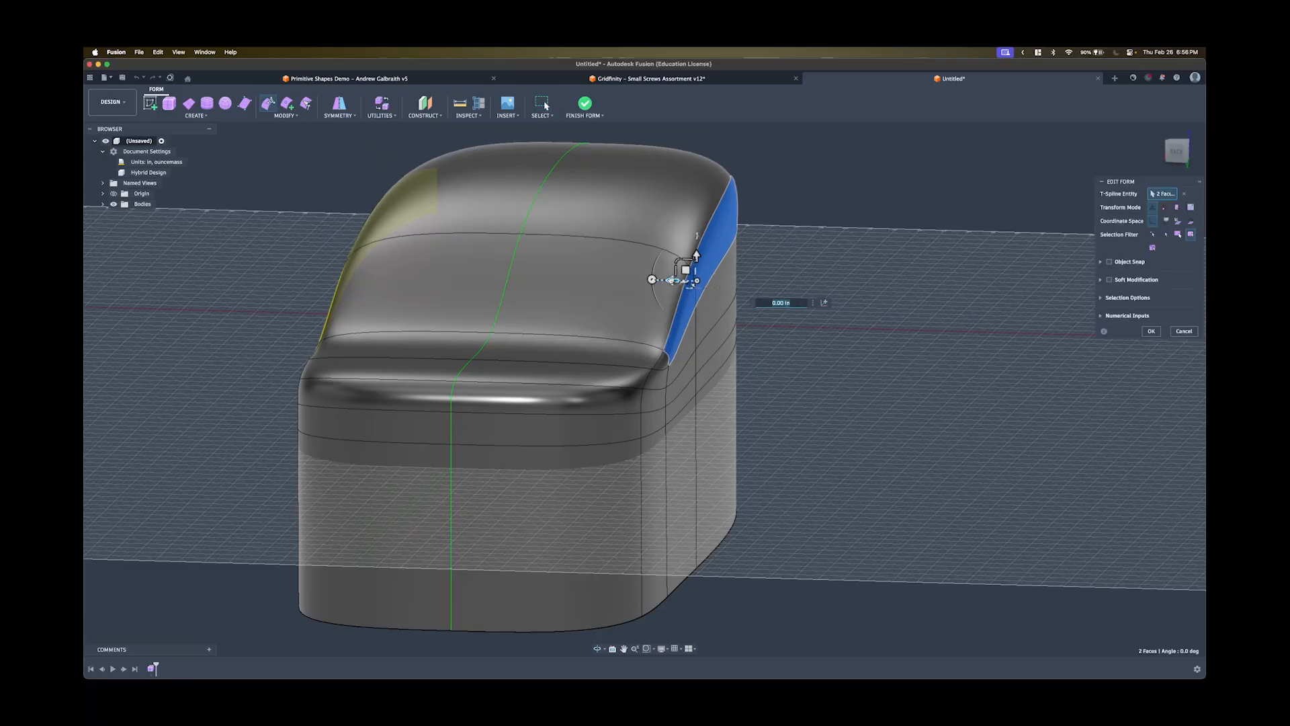
pyautogui.moveTo(671, 280)
pyautogui.mouseDown()
pyautogui.moveTo(639, 279)
pyautogui.moveTo(657, 280)
pyautogui.mouseUp()
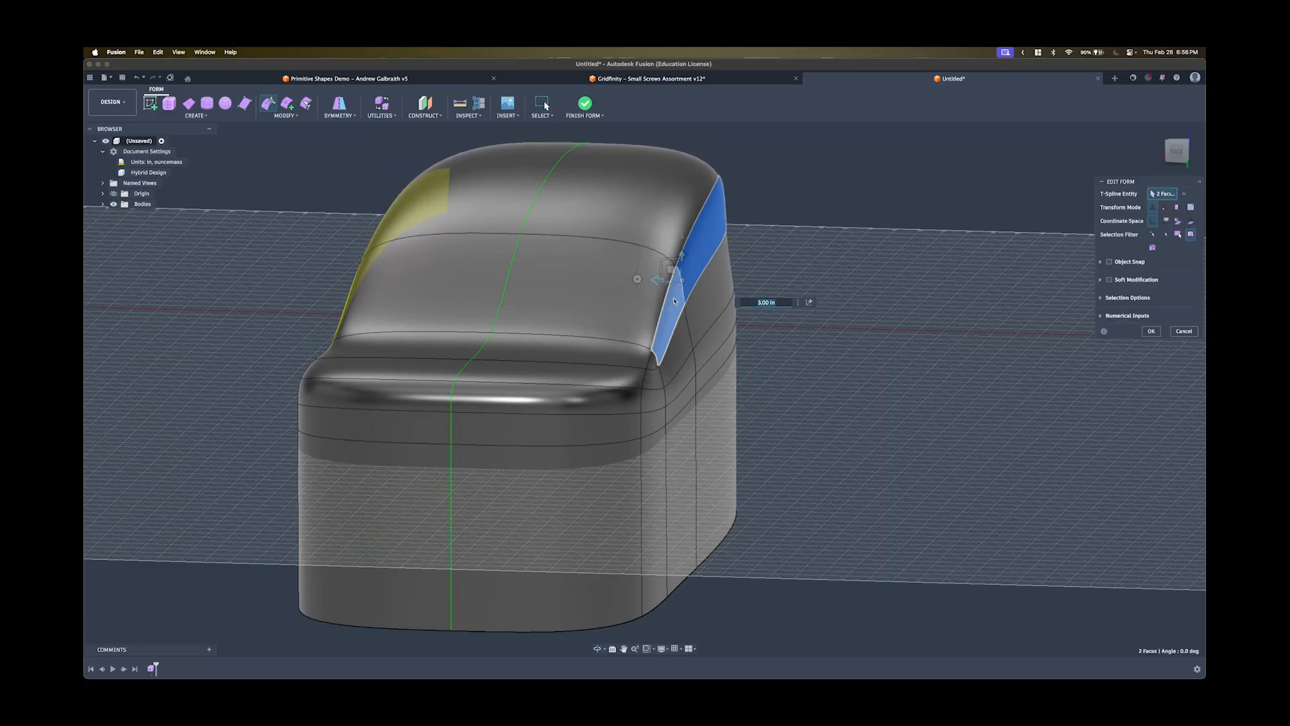
# Try to move the two upper side faces further inward, and undo that move.
pyautogui.keyDown('shift'); pyautogui.moveTo(674, 301); pyautogui.dragTo(689, 329, button='middle'); pyautogui.keyUp('shift')
pyautogui.moveTo(654, 273); pyautogui.dragTo(627, 273)
pyautogui.keyDown('shift'); pyautogui.moveTo(703, 407); pyautogui.dragTo(576, 385, button='middle'); pyautogui.keyUp('shift')
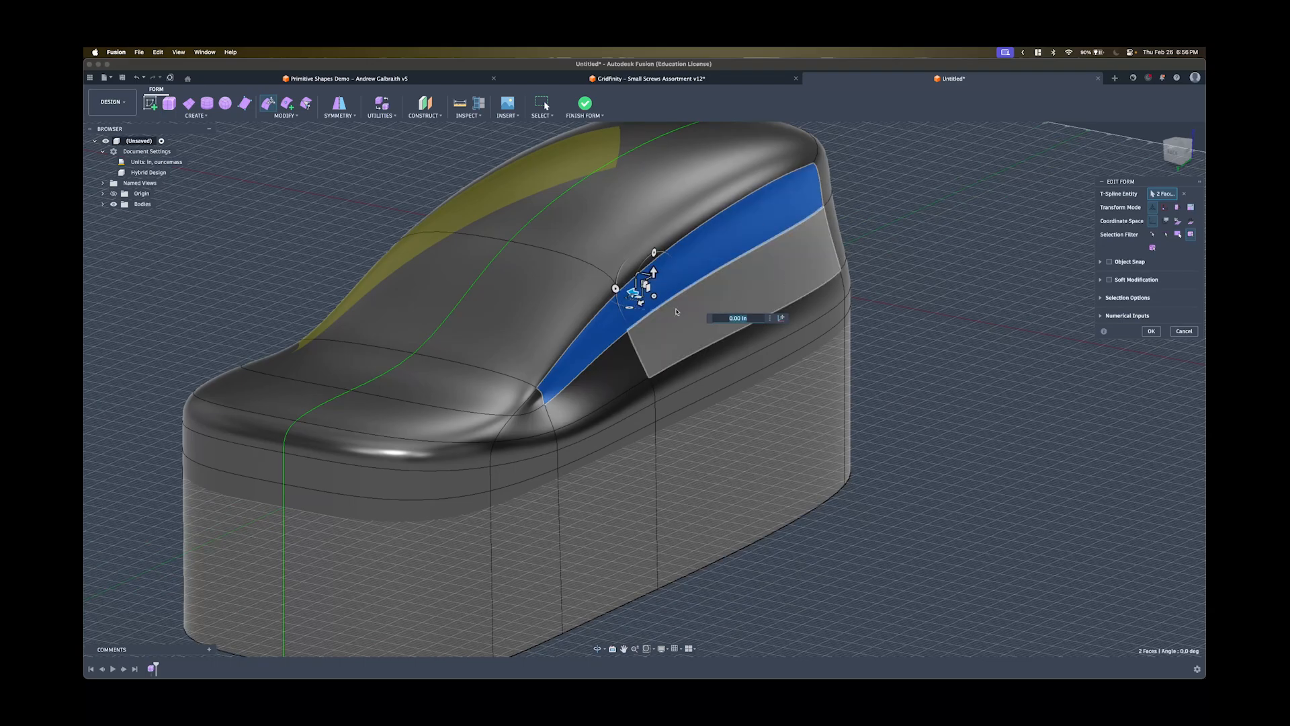
pyautogui.press('super+z')
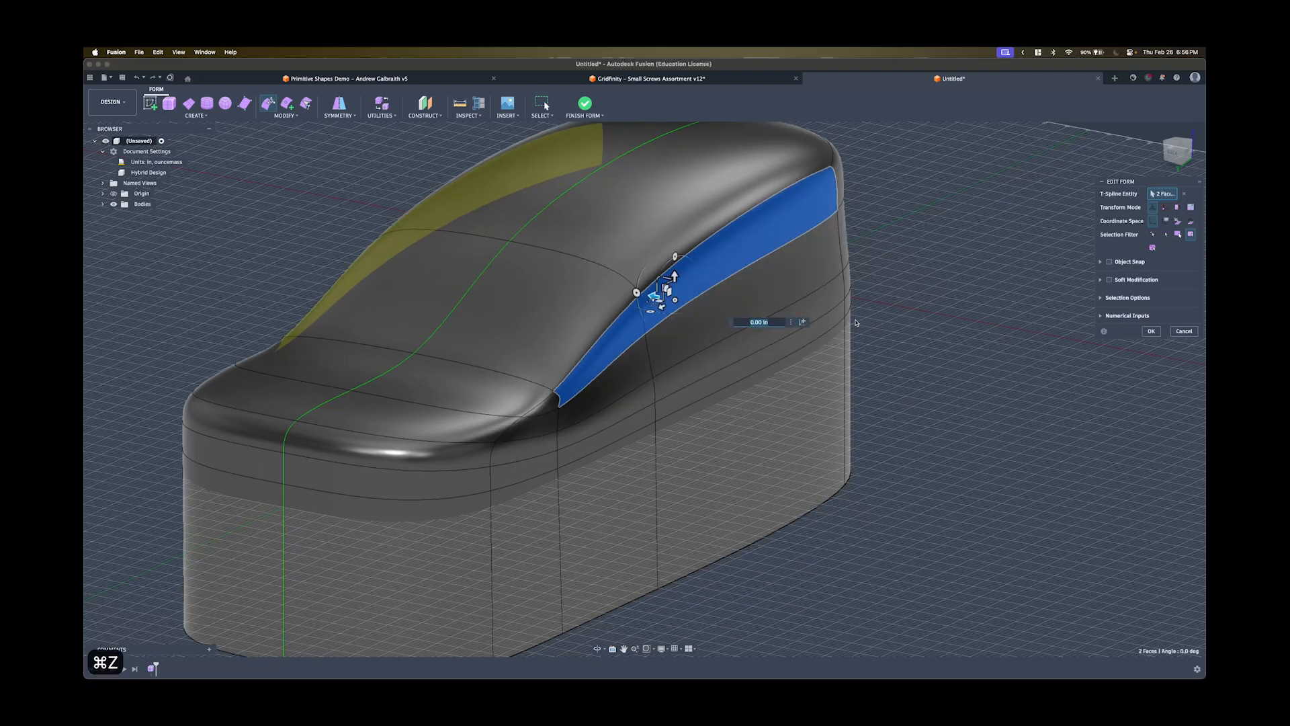
# Enable Soft Modification for the two upper side faces, with its extent set by a face count of 1.
pyautogui.keyDown('shift'); pyautogui.moveTo(742, 310); pyautogui.dragTo(803, 323, button='middle'); pyautogui.keyUp('shift')
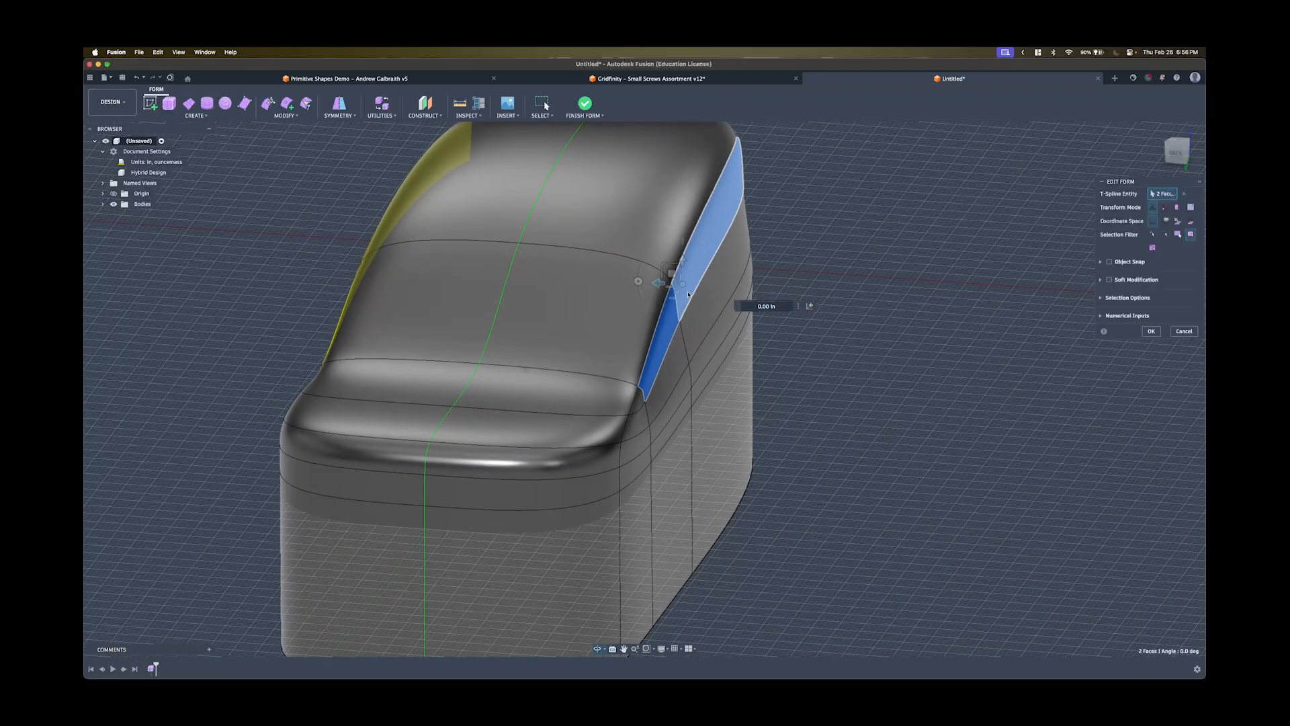
pyautogui.click(1109, 279)
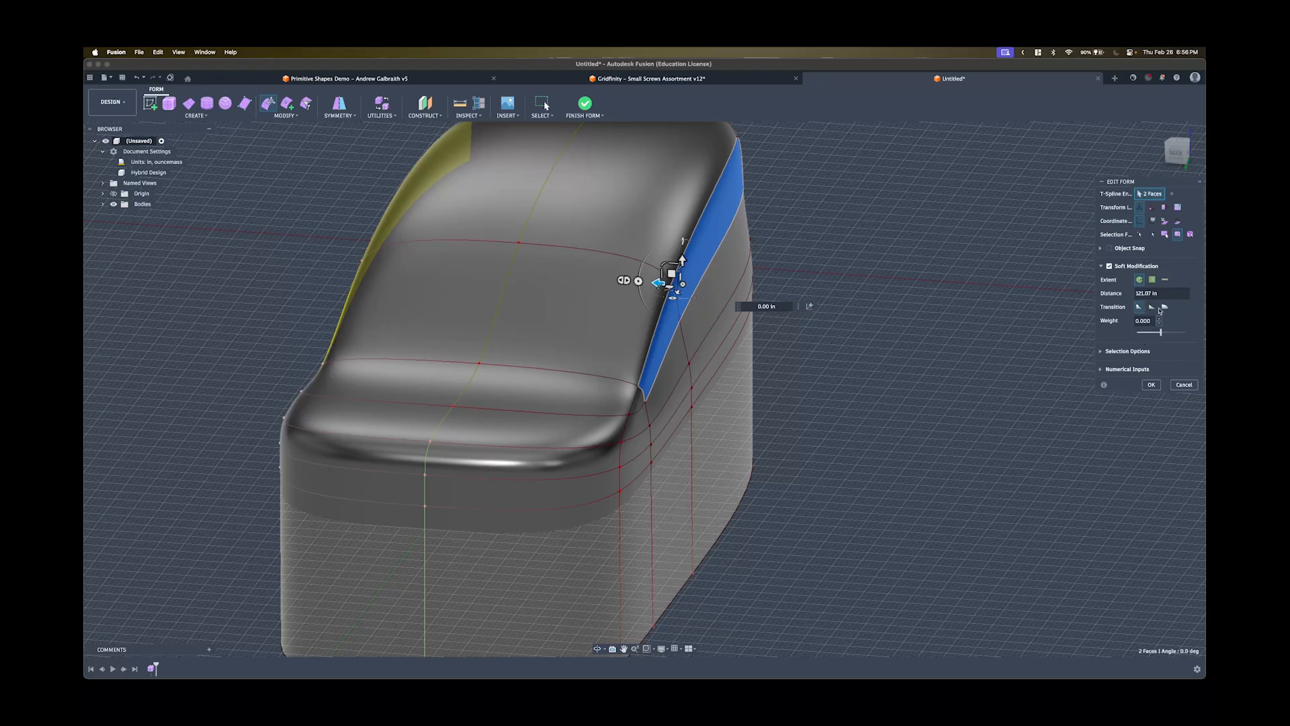
pyautogui.click(1137, 308)
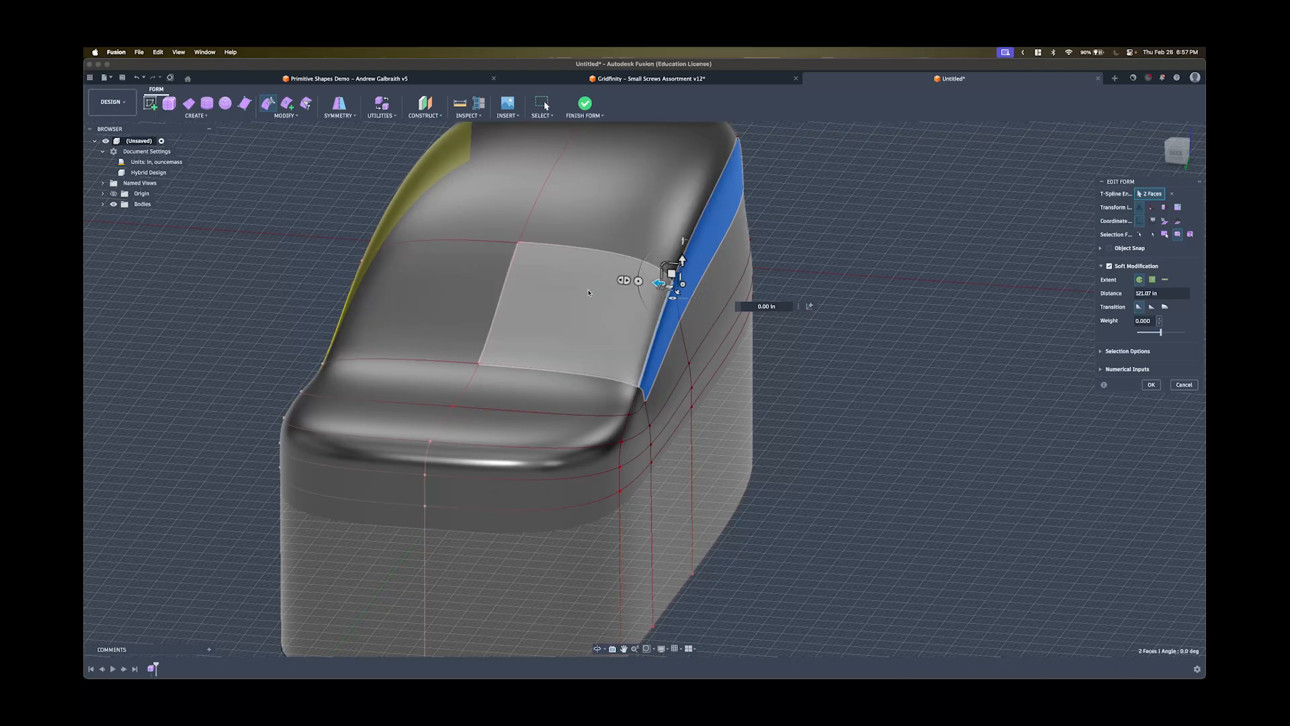
pyautogui.click(1151, 279)
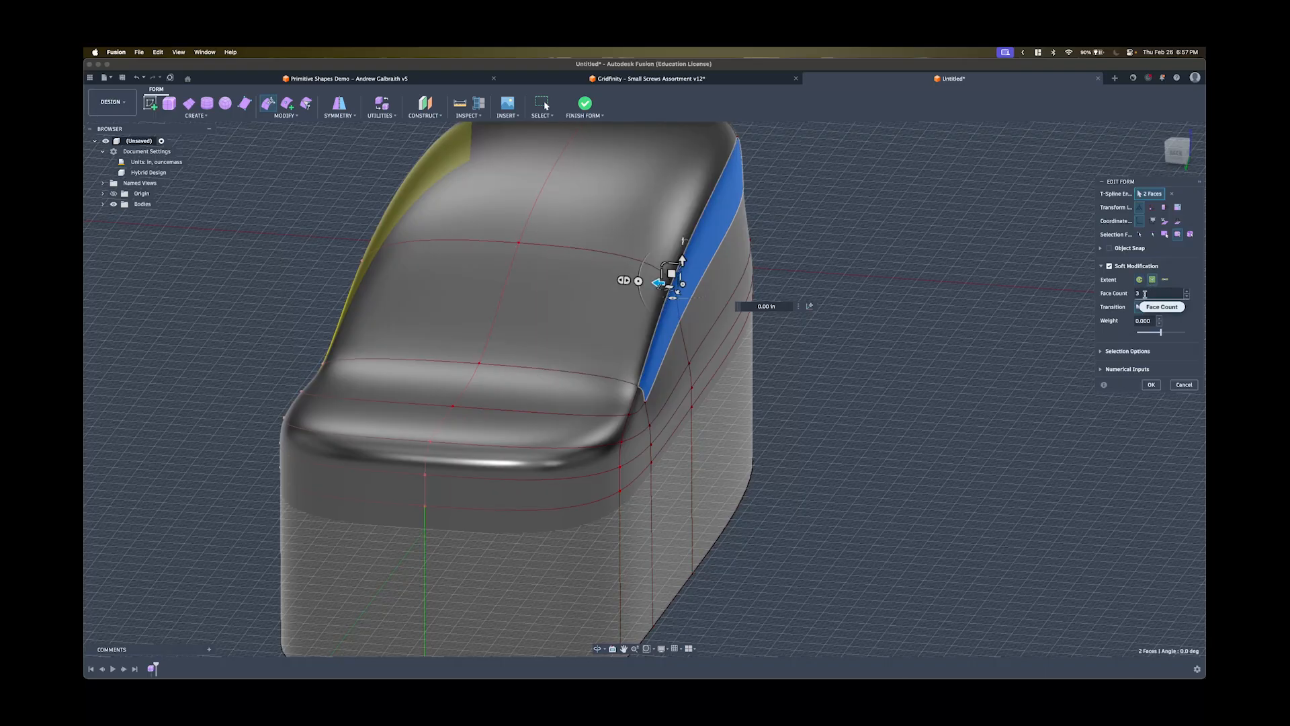
pyautogui.click(1186, 296)
pyautogui.click(1187, 296)
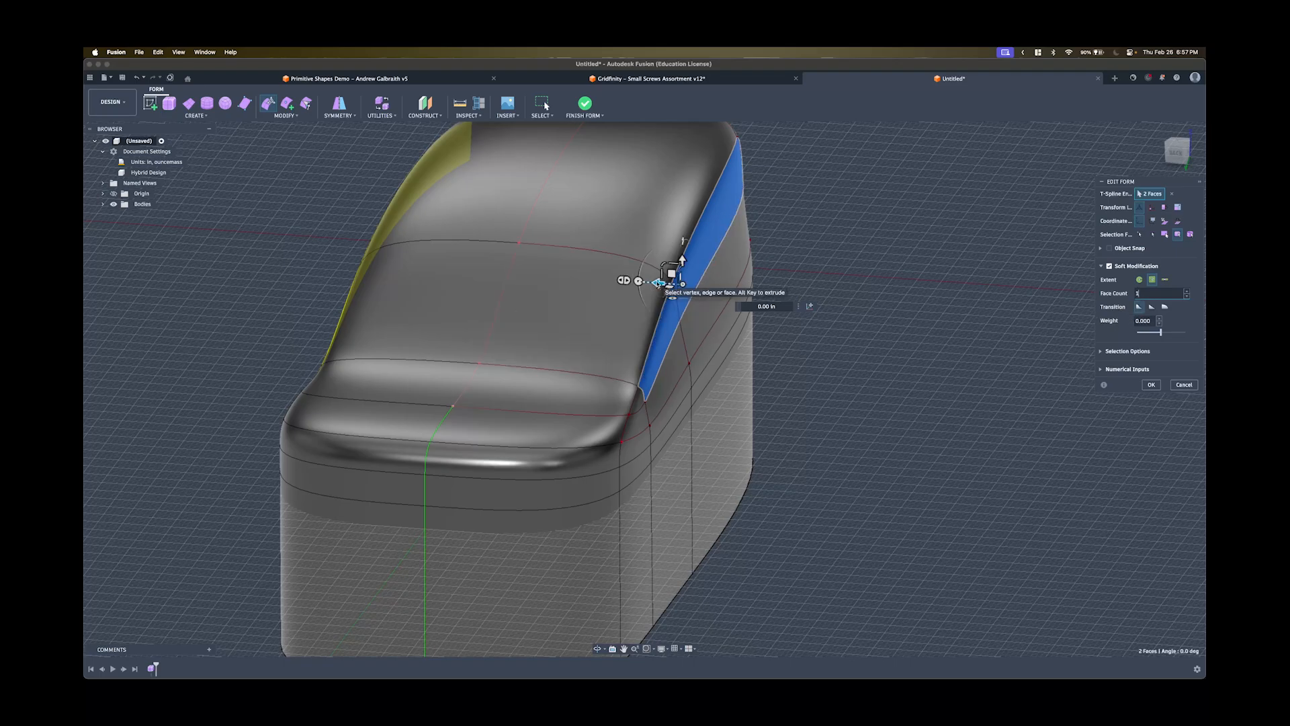
# Move the two upper side faces inward about 7 in using the third soft-modification transition type, and clear the selection.
pyautogui.moveTo(658, 283); pyautogui.dragTo(633, 292)
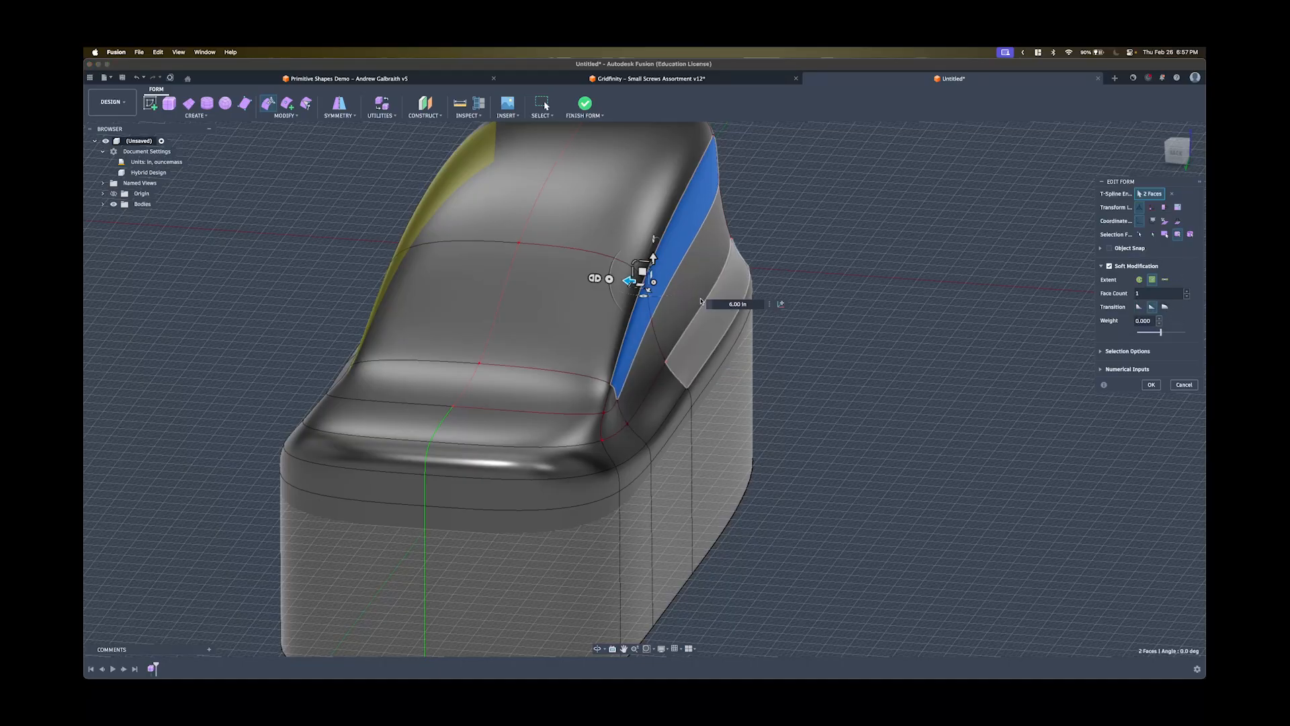
pyautogui.moveTo(632, 282)
pyautogui.mouseDown()
pyautogui.moveTo(603, 280)
pyautogui.moveTo(617, 281)
pyautogui.mouseUp()
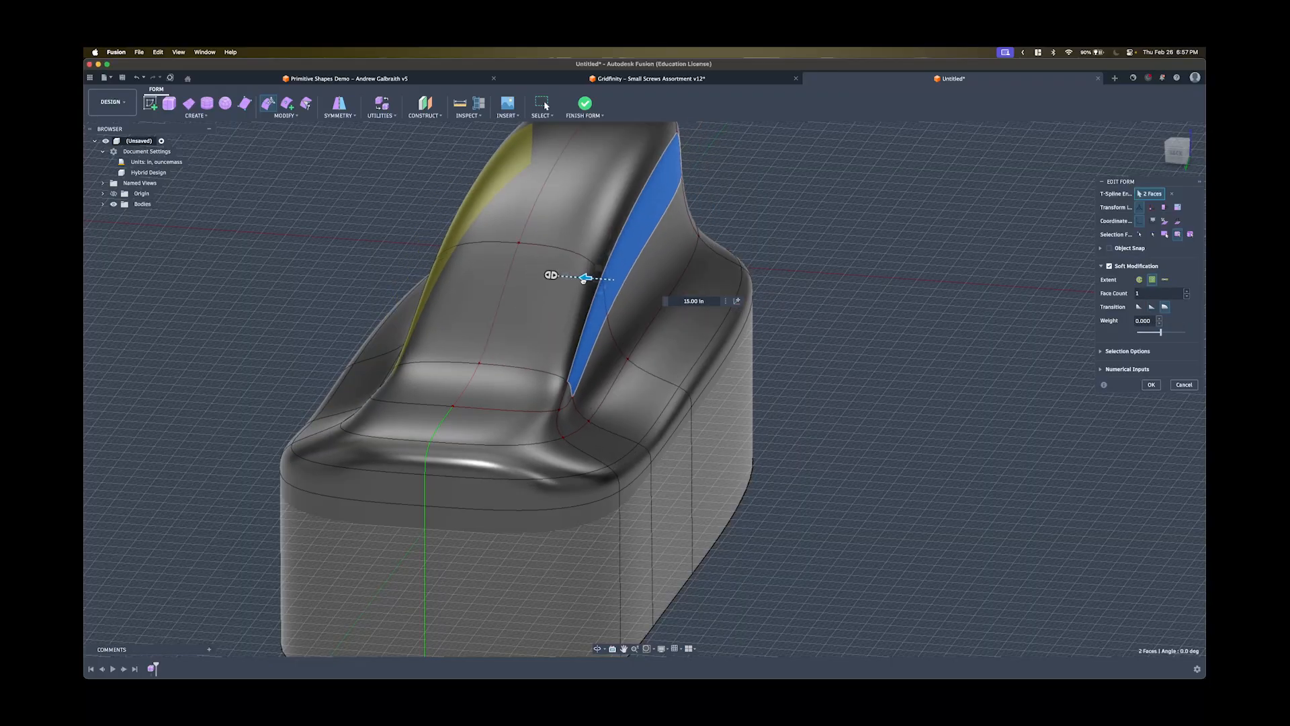
pyautogui.moveTo(614, 283); pyautogui.dragTo(624, 282)
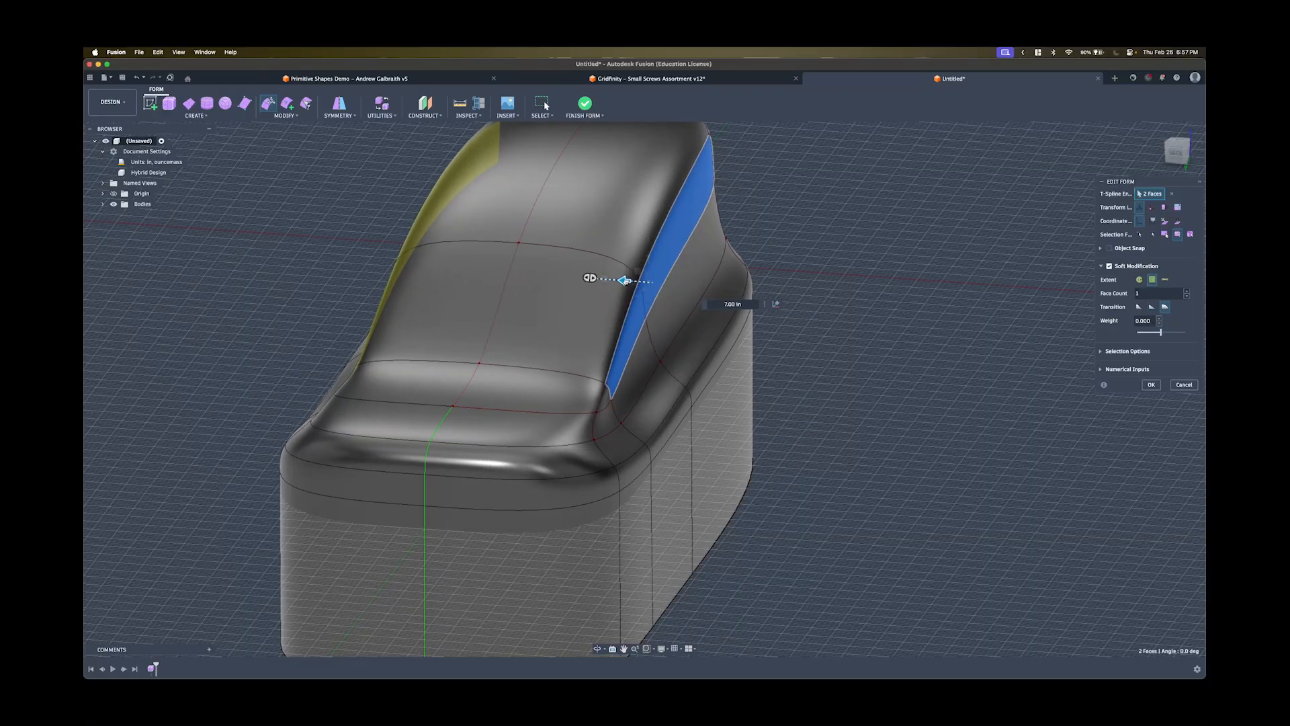
pyautogui.keyDown('shift'); pyautogui.moveTo(633, 285); pyautogui.dragTo(736, 235, button='middle'); pyautogui.keyUp('shift')
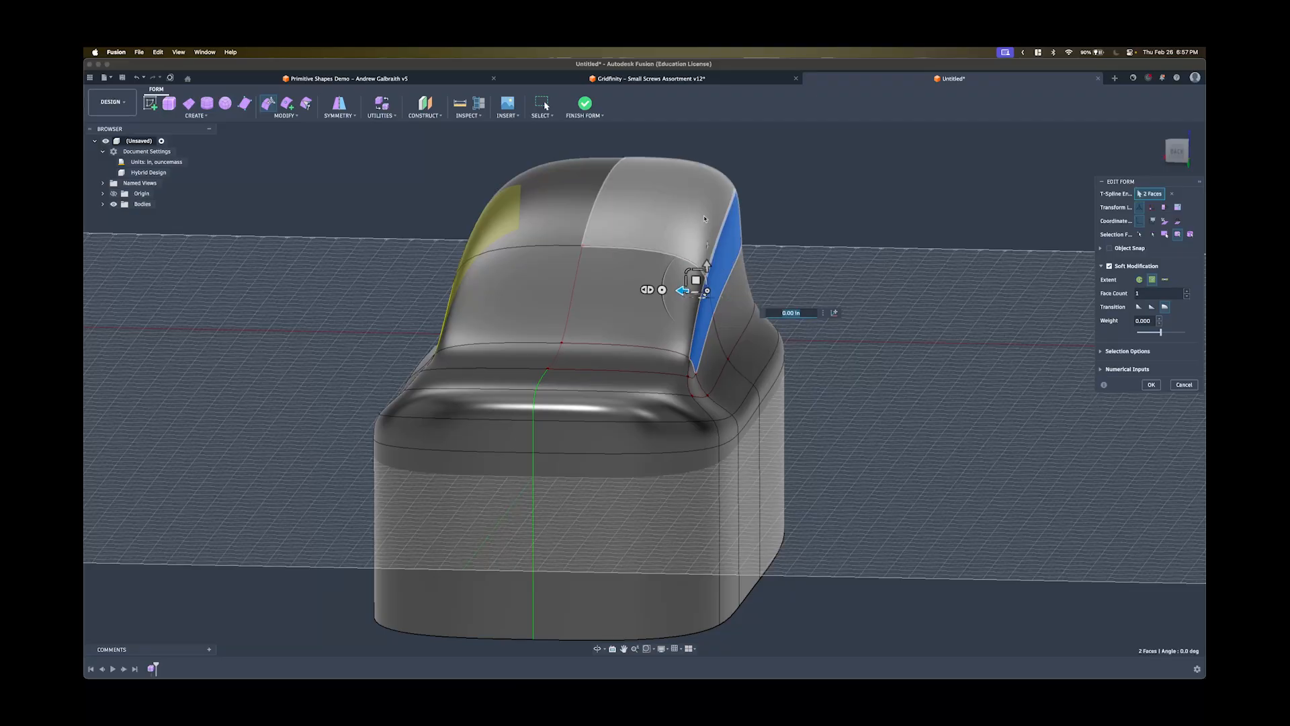
pyautogui.keyDown('shift'); pyautogui.moveTo(736, 240); pyautogui.dragTo(690, 263, button='middle'); pyautogui.keyUp('shift')
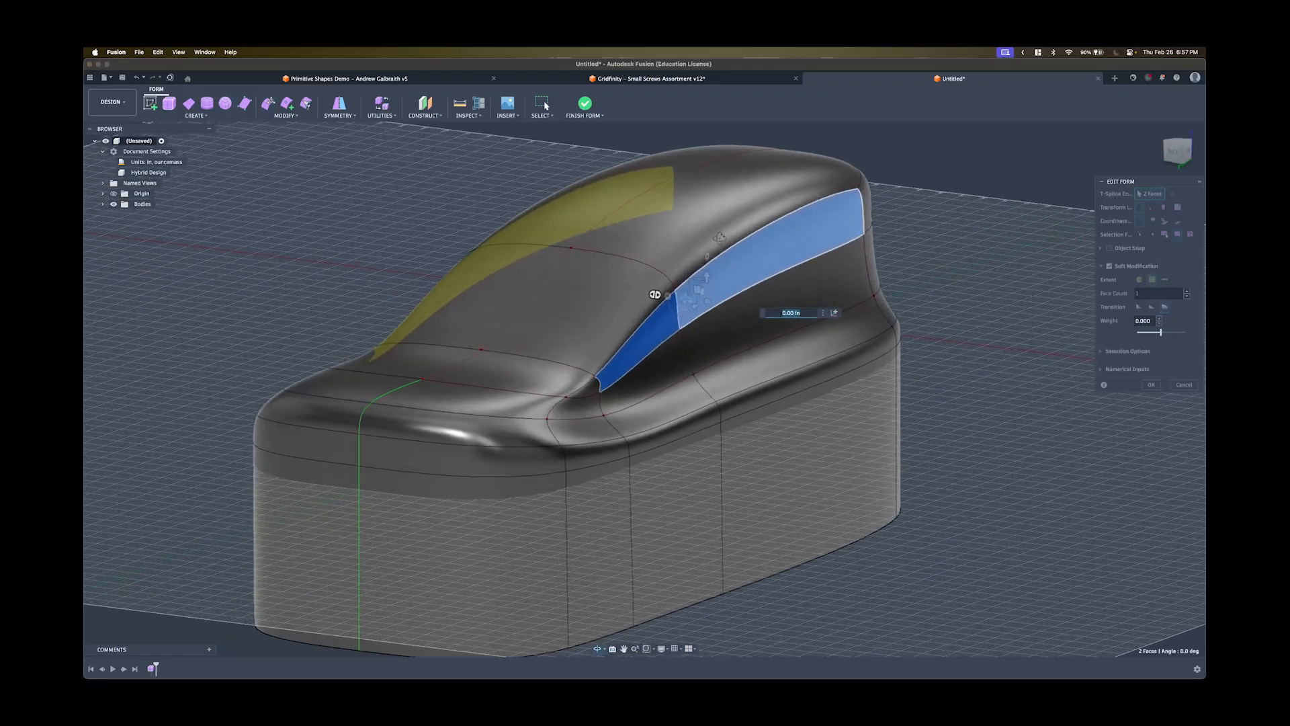
pyautogui.keyDown('shift'); pyautogui.moveTo(818, 225); pyautogui.dragTo(578, 208, button='middle'); pyautogui.keyUp('shift')
pyautogui.click(437, 188)
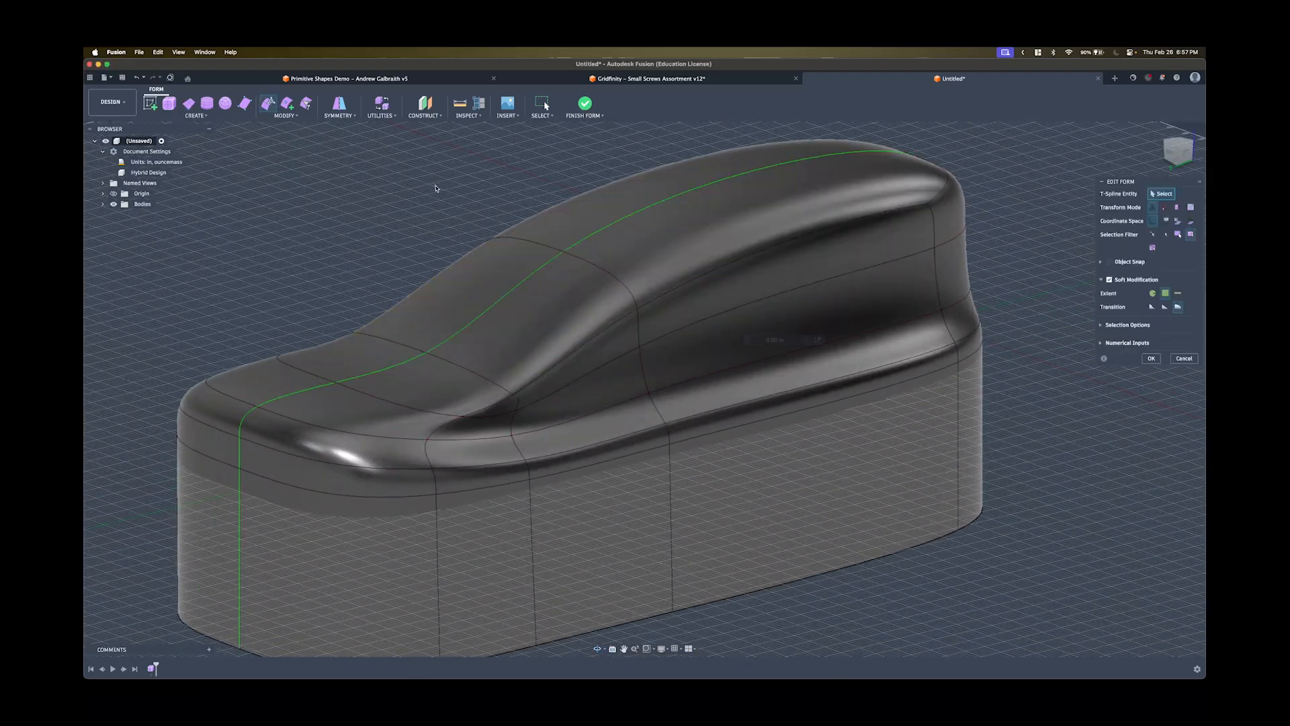
# Lower four faces at the hood's nose, two on top and two around the front corner, by 5 in.
pyautogui.keyDown('shift'); pyautogui.moveTo(752, 289); pyautogui.dragTo(761, 360, button='middle'); pyautogui.keyUp('shift')
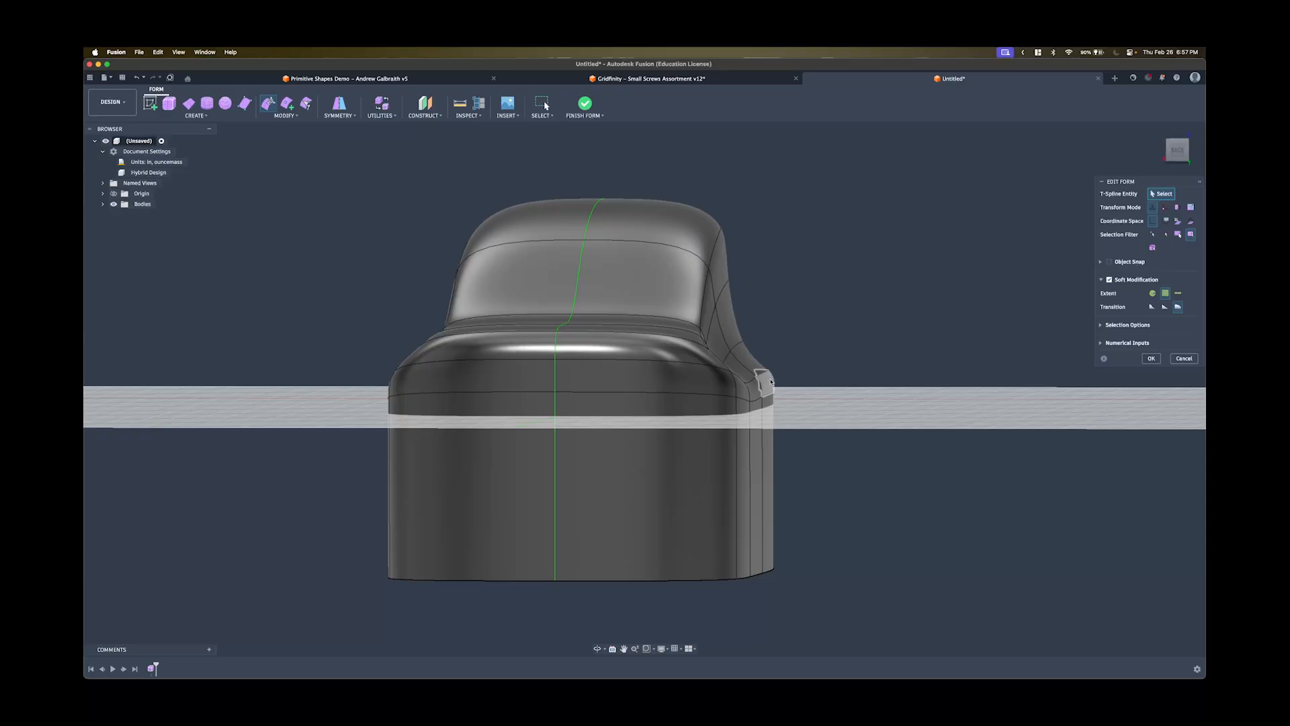
pyautogui.keyDown('shift'); pyautogui.moveTo(737, 302); pyautogui.dragTo(430, 350, button='middle'); pyautogui.keyUp('shift')
pyautogui.click(430, 351)
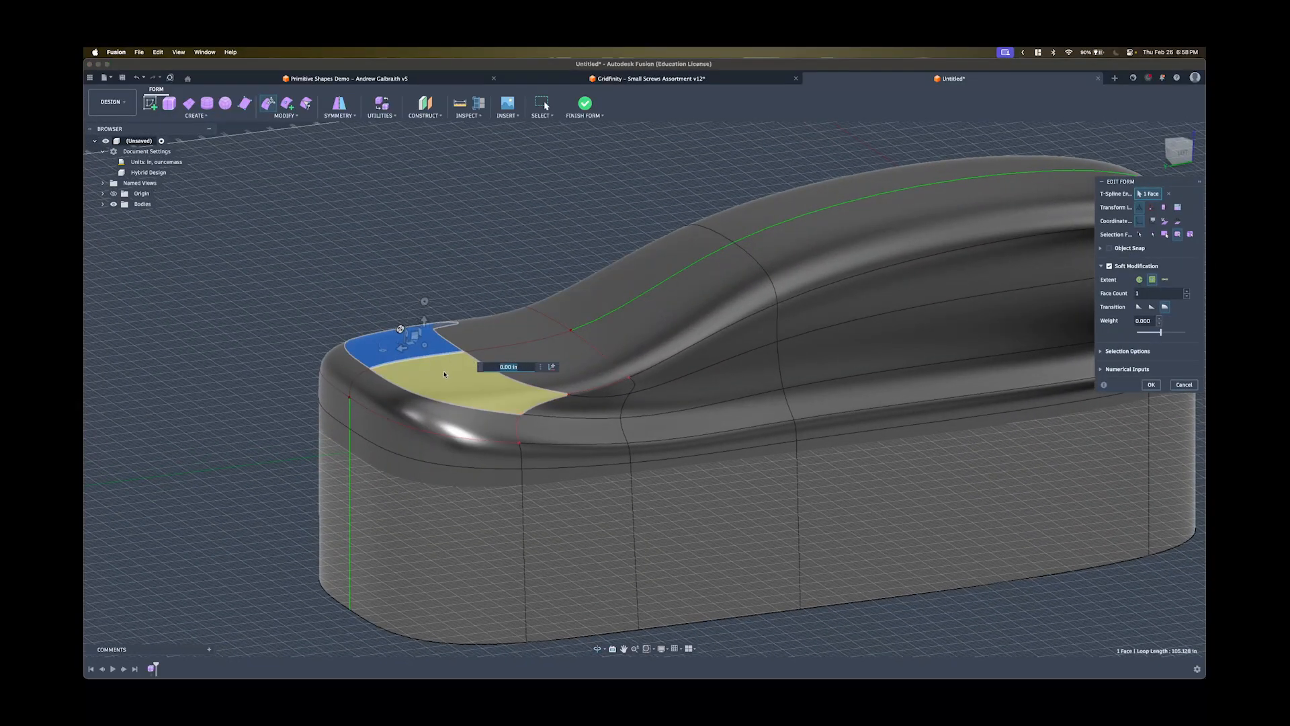
pyautogui.keyDown('shift'); pyautogui.click(440, 366); pyautogui.keyUp('shift')
pyautogui.moveTo(545, 301)
pyautogui.keyDown('shift'); pyautogui.mouseDown(button='middle')
pyautogui.moveTo(529, 282)
pyautogui.moveTo(529, 293)
pyautogui.mouseUp(button='middle'); pyautogui.keyUp('shift')
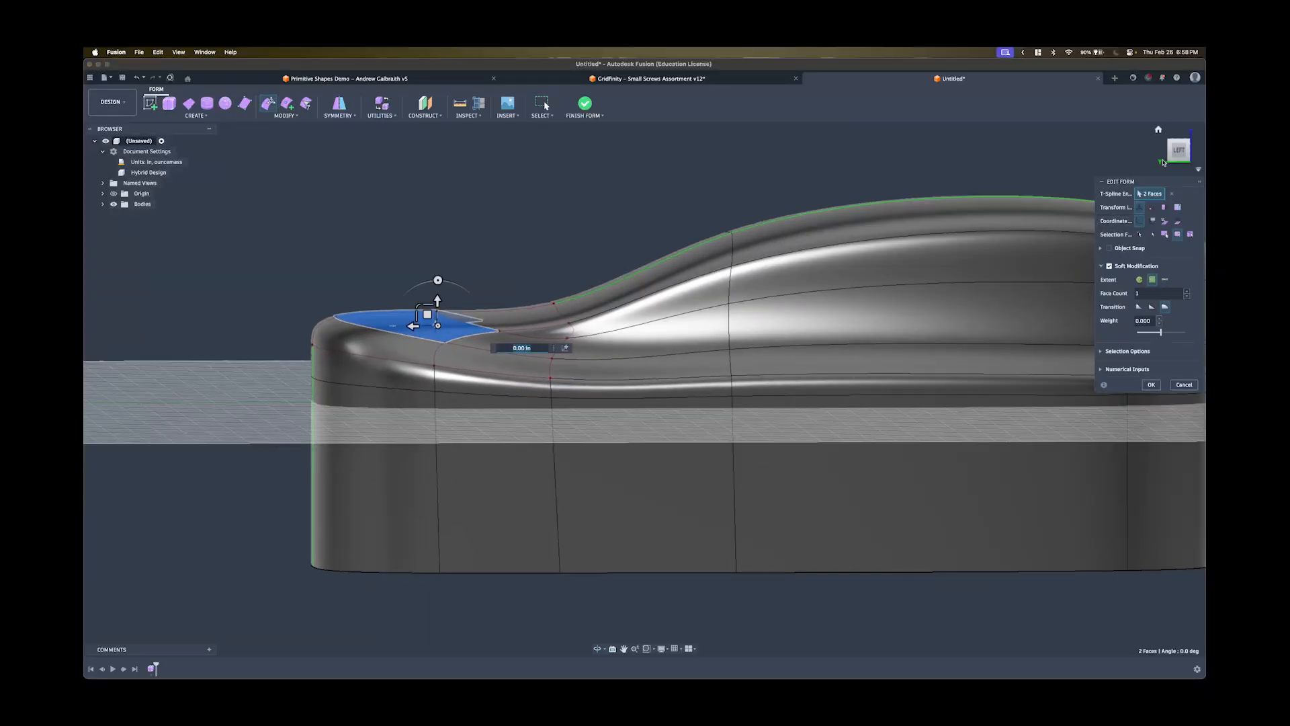
pyautogui.click(1184, 149)
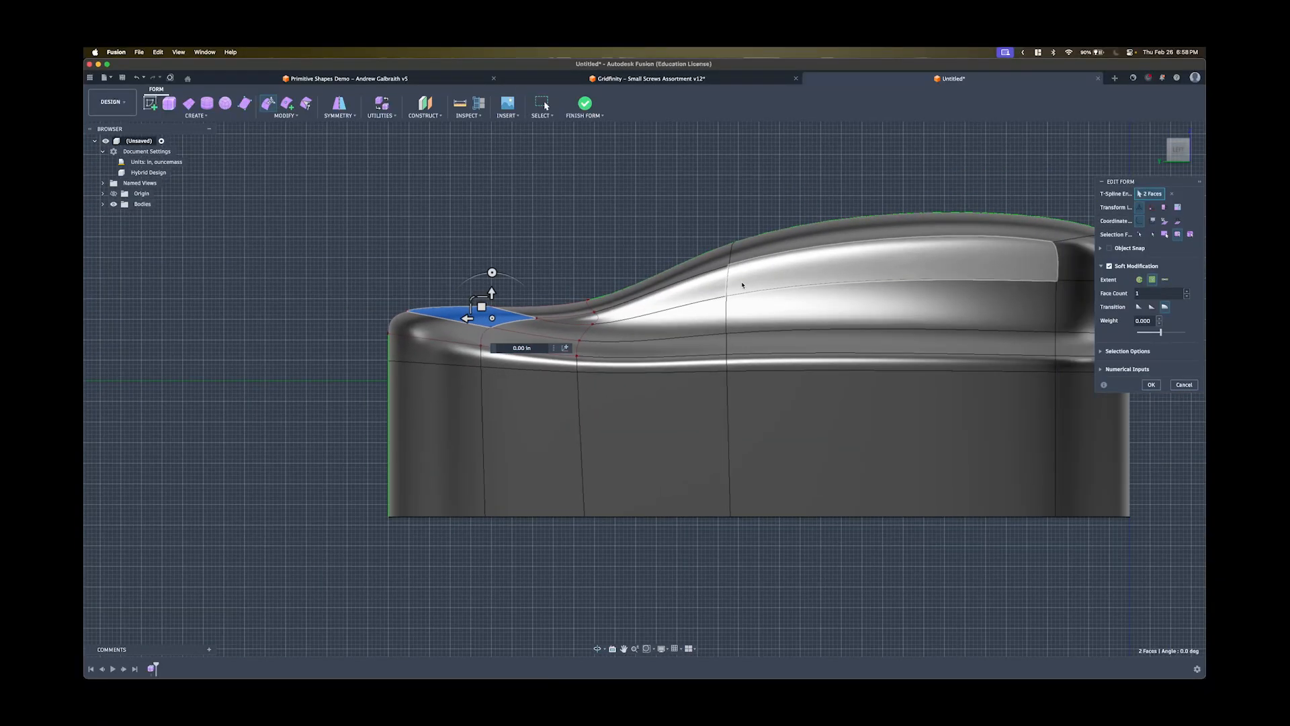
pyautogui.keyDown('shift'); pyautogui.click(418, 337); pyautogui.keyUp('shift')
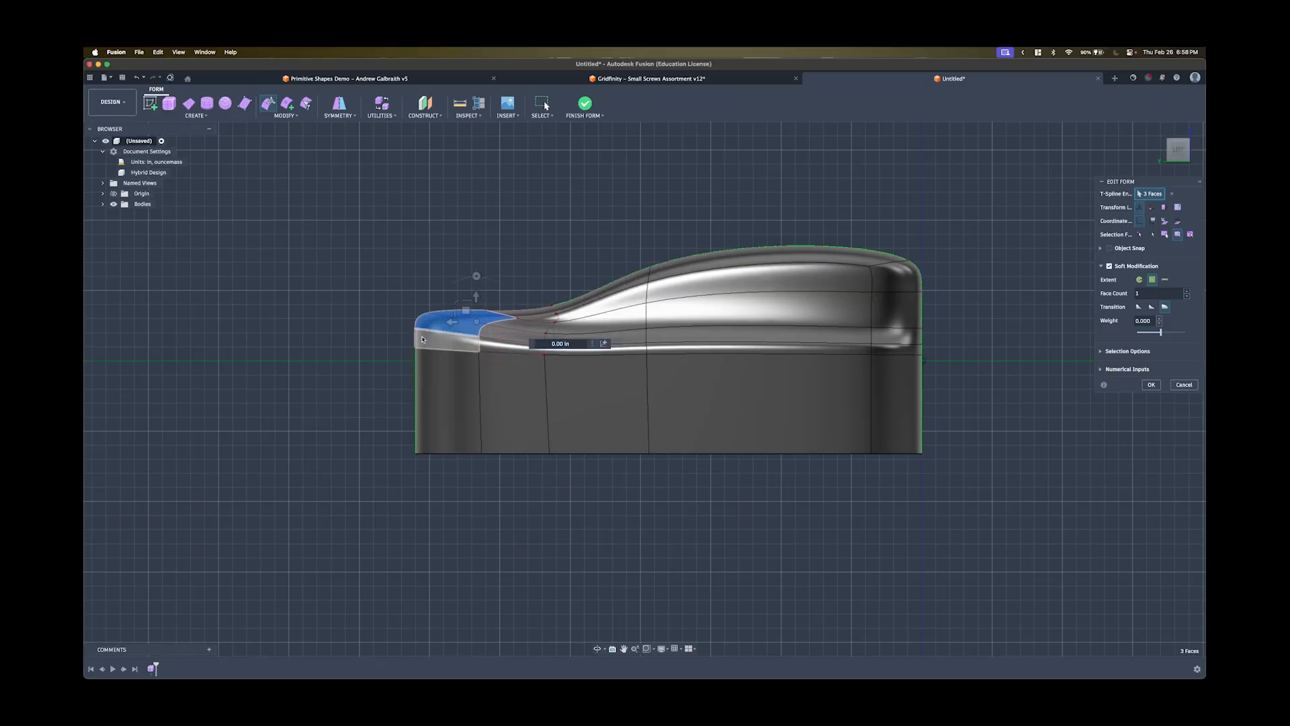
pyautogui.keyDown('shift'); pyautogui.click(472, 331); pyautogui.keyUp('shift')
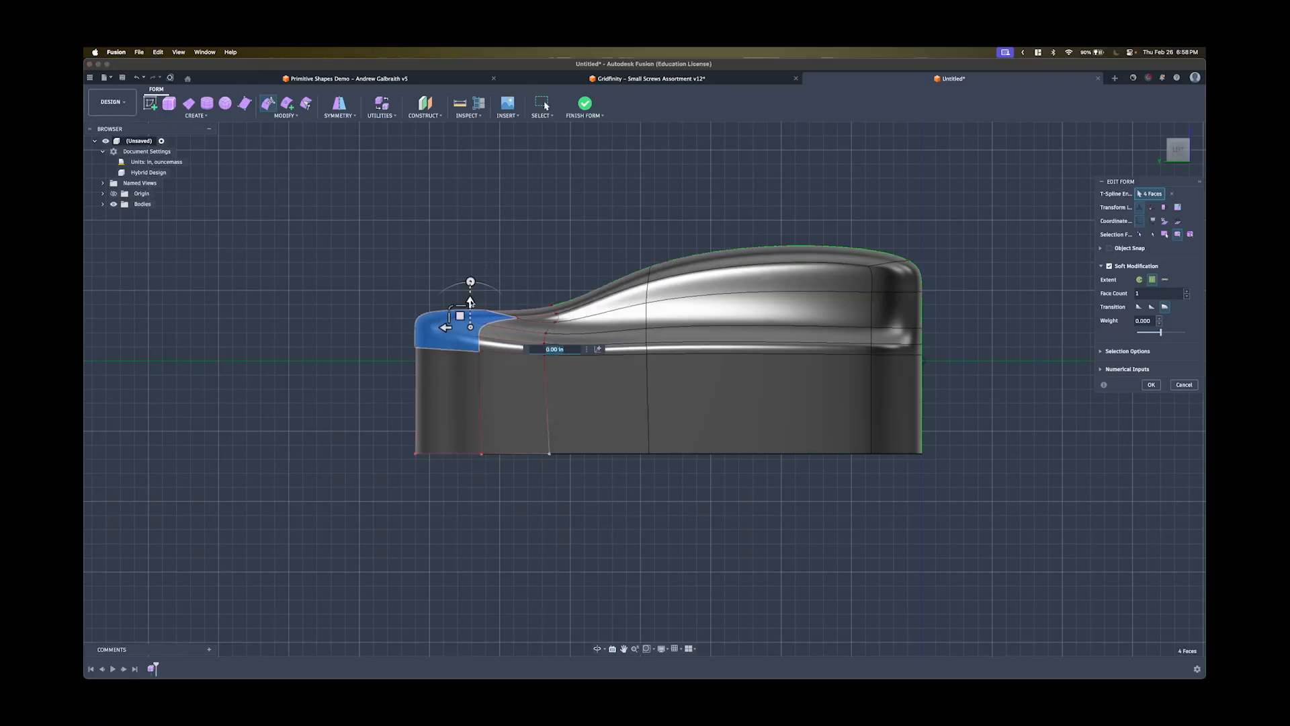
pyautogui.moveTo(470, 301)
pyautogui.mouseDown()
pyautogui.moveTo(471, 290)
pyautogui.moveTo(470, 315)
pyautogui.mouseUp()
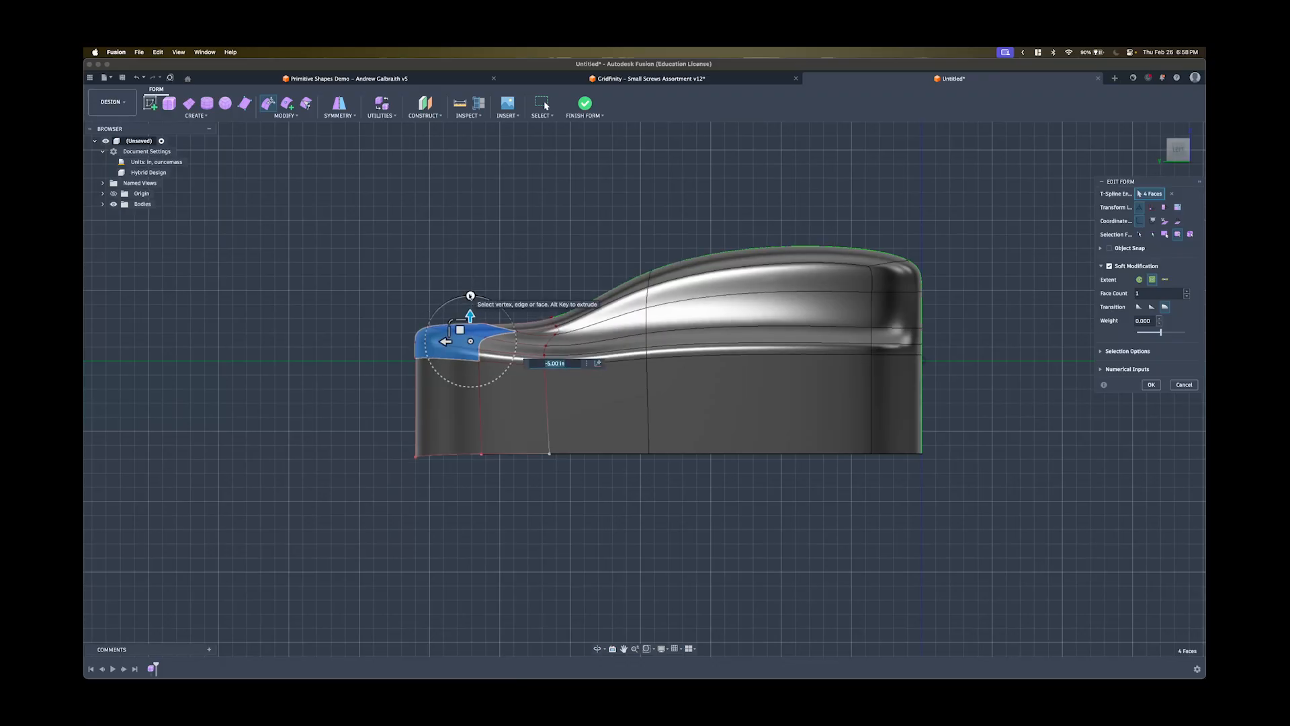
# Rotate the four nose faces by -10 degrees in the side view so the hood slopes downward, and finish the form edit.
pyautogui.moveTo(471, 296); pyautogui.dragTo(463, 296)
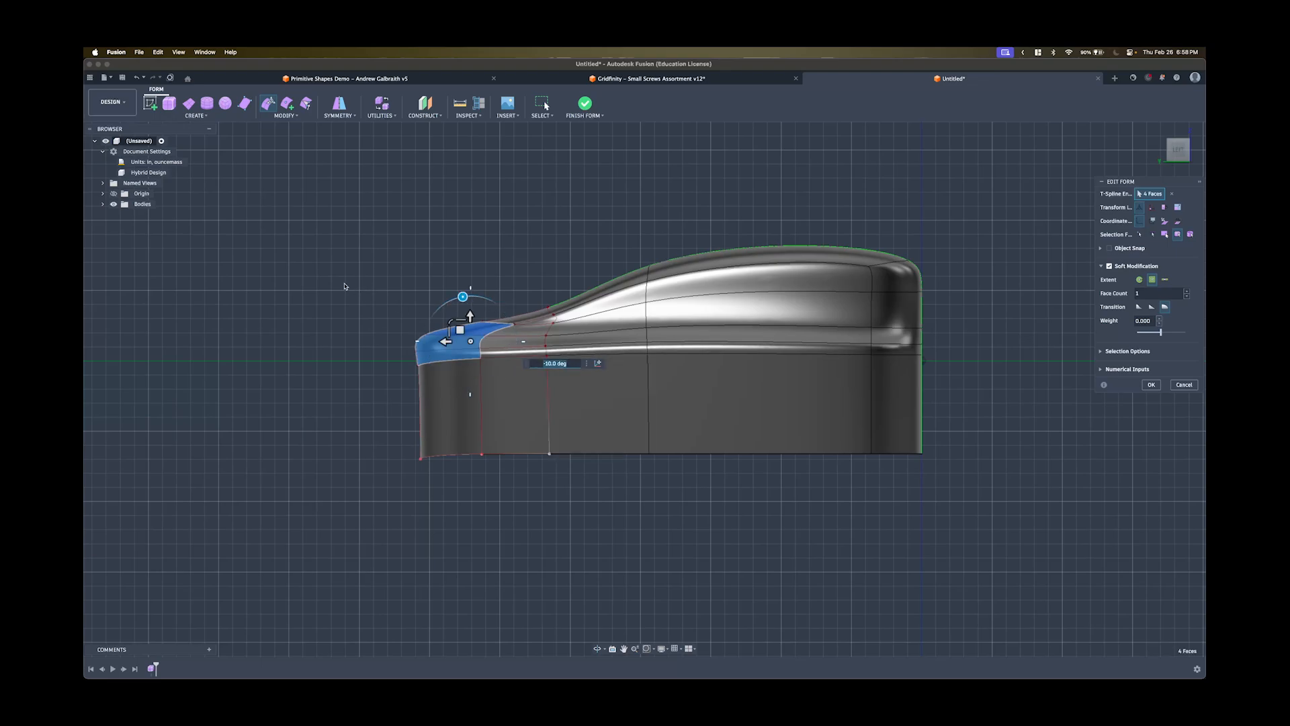
pyautogui.keyDown('shift'); pyautogui.moveTo(346, 285); pyautogui.dragTo(496, 360, button='middle'); pyautogui.keyUp('shift')
pyautogui.keyDown('shift'); pyautogui.moveTo(980, 339); pyautogui.dragTo(1040, 349, button='middle'); pyautogui.keyUp('shift')
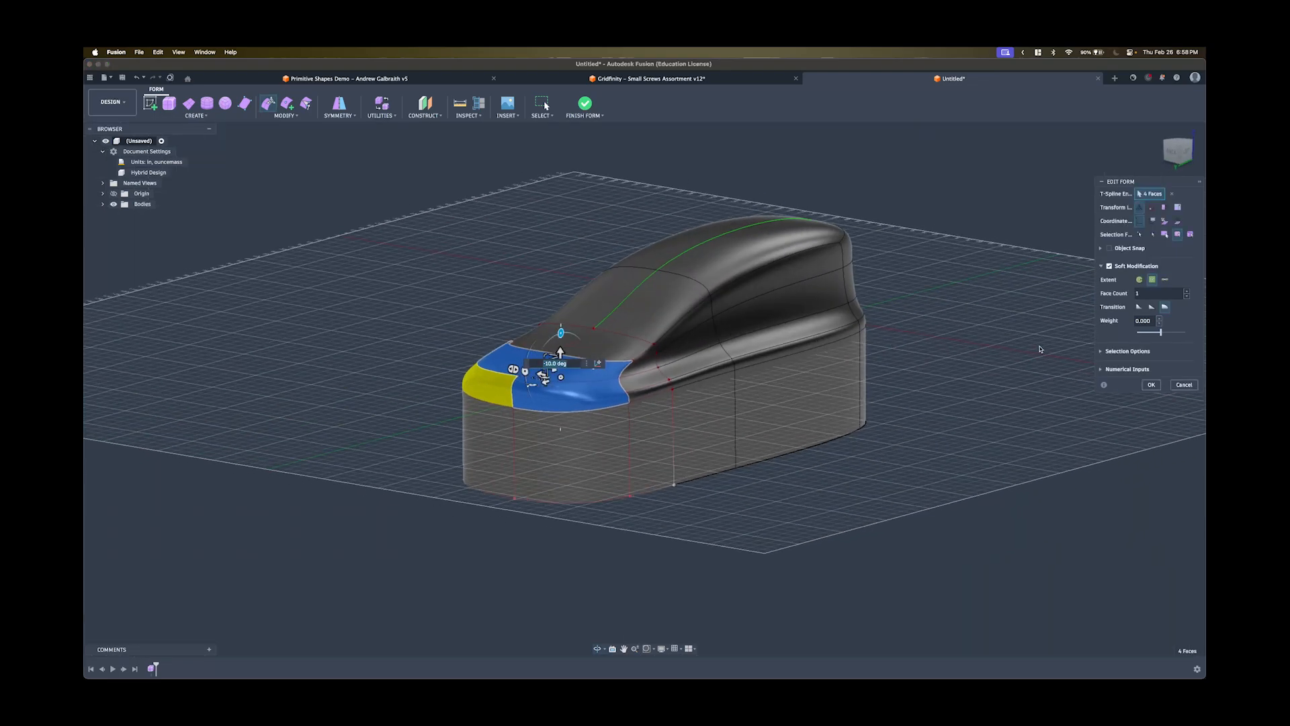
pyautogui.click(1146, 384)
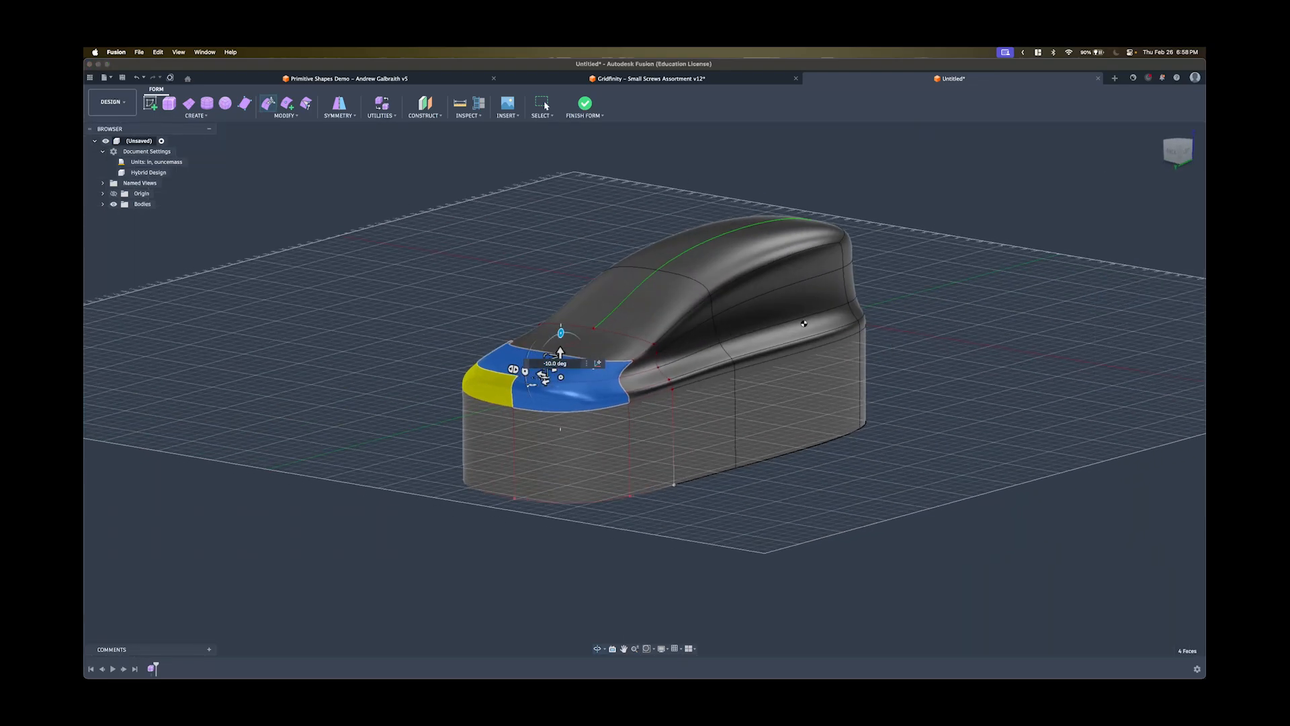
pyautogui.moveTo(696, 304)
pyautogui.keyDown('shift'); pyautogui.mouseDown(button='middle')
pyautogui.moveTo(736, 281)
pyautogui.moveTo(698, 292)
pyautogui.mouseUp(button='middle'); pyautogui.keyUp('shift')
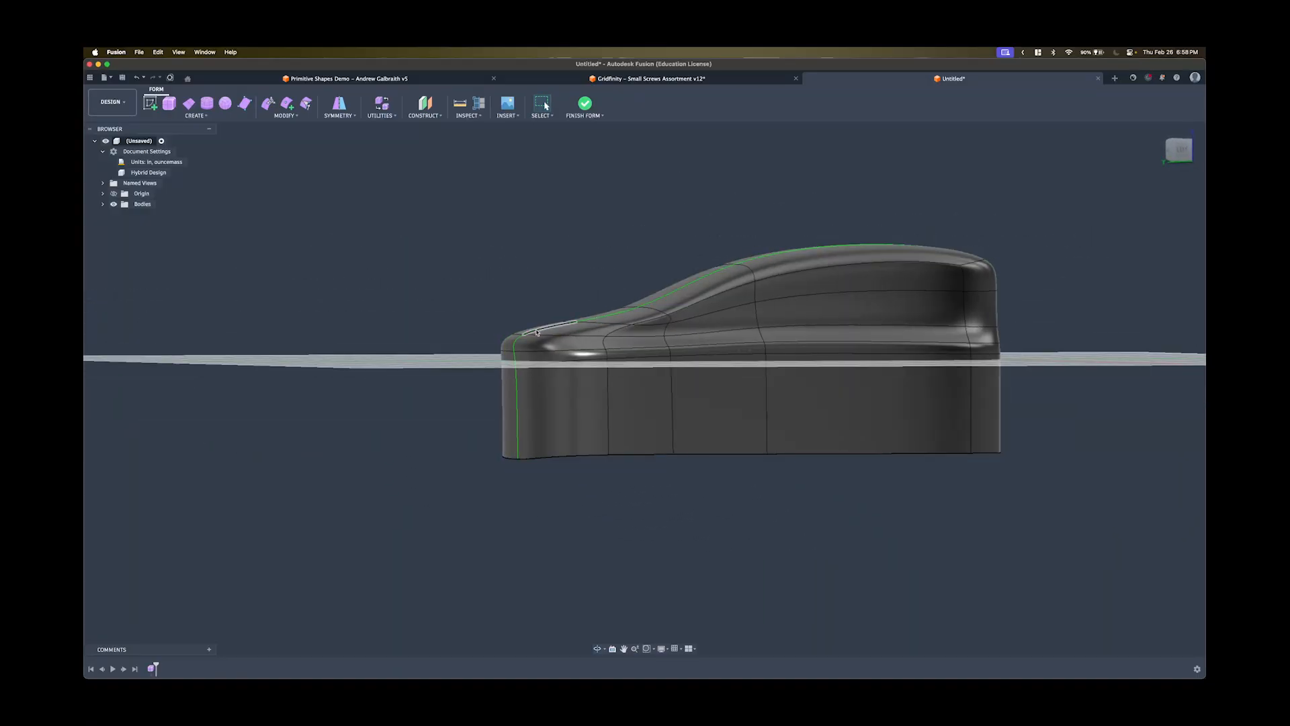
pyautogui.moveTo(621, 314)
pyautogui.keyDown('shift'); pyautogui.mouseDown(button='middle')
pyautogui.moveTo(679, 324)
pyautogui.moveTo(593, 336)
pyautogui.moveTo(628, 332)
pyautogui.mouseUp(button='middle'); pyautogui.keyUp('shift')
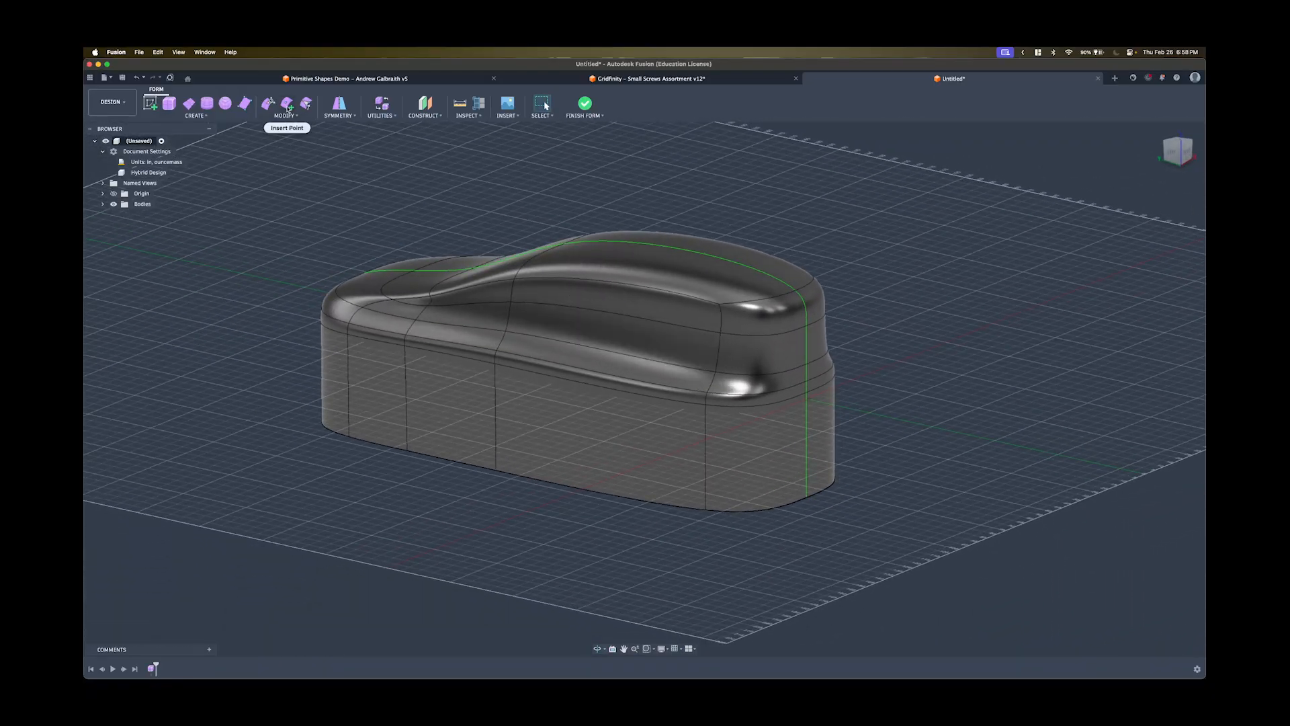
pyautogui.click(287, 104)
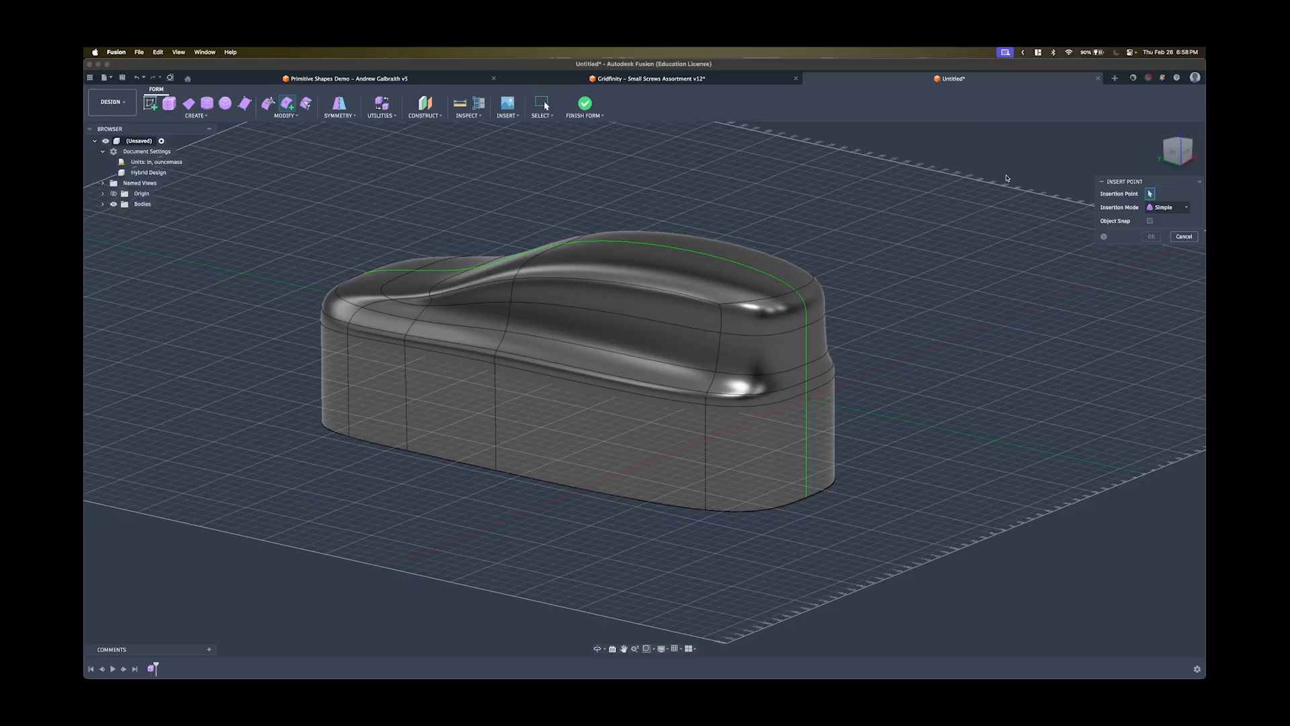
pyautogui.press('Escape')
pyautogui.click(284, 114)
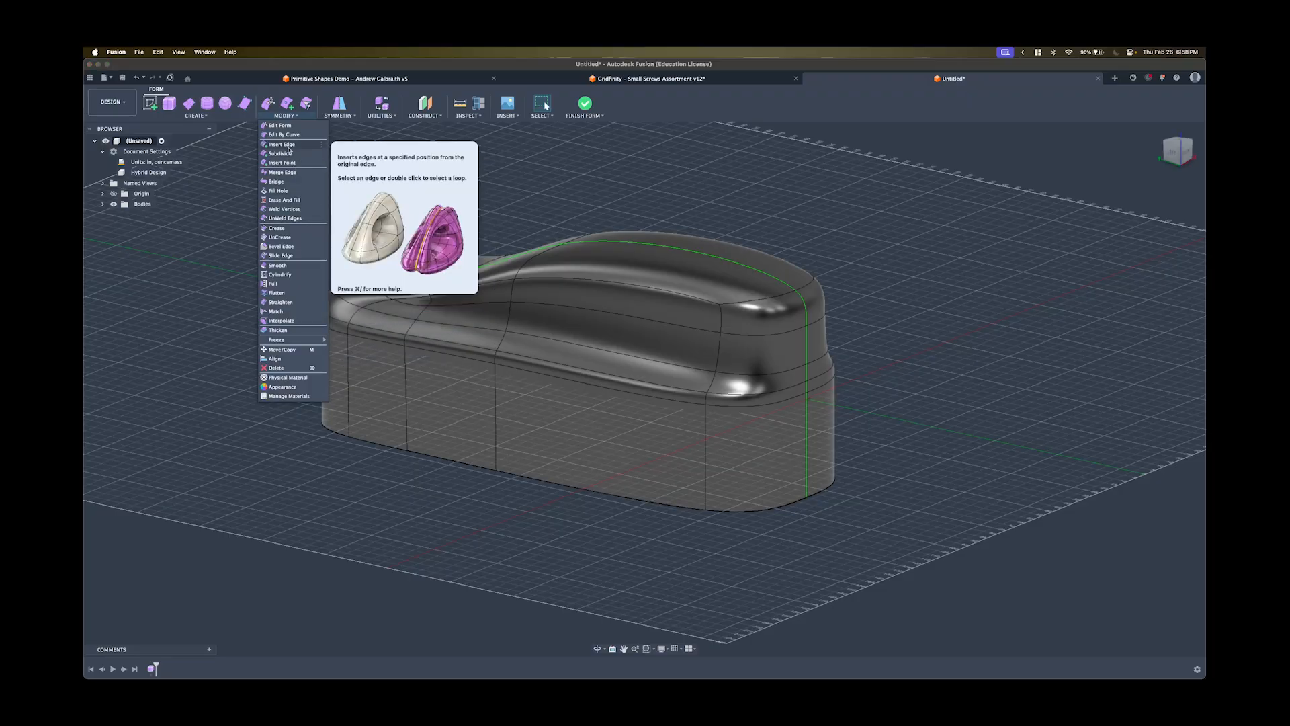
pyautogui.press('Escape')
# Subdivide the side face at the front of the cabin, beside the windshield, into 3 length faces and 3 width faces in Simple mode.
pyautogui.keyDown('shift'); pyautogui.moveTo(546, 180); pyautogui.dragTo(649, 200, button='middle'); pyautogui.keyUp('shift')
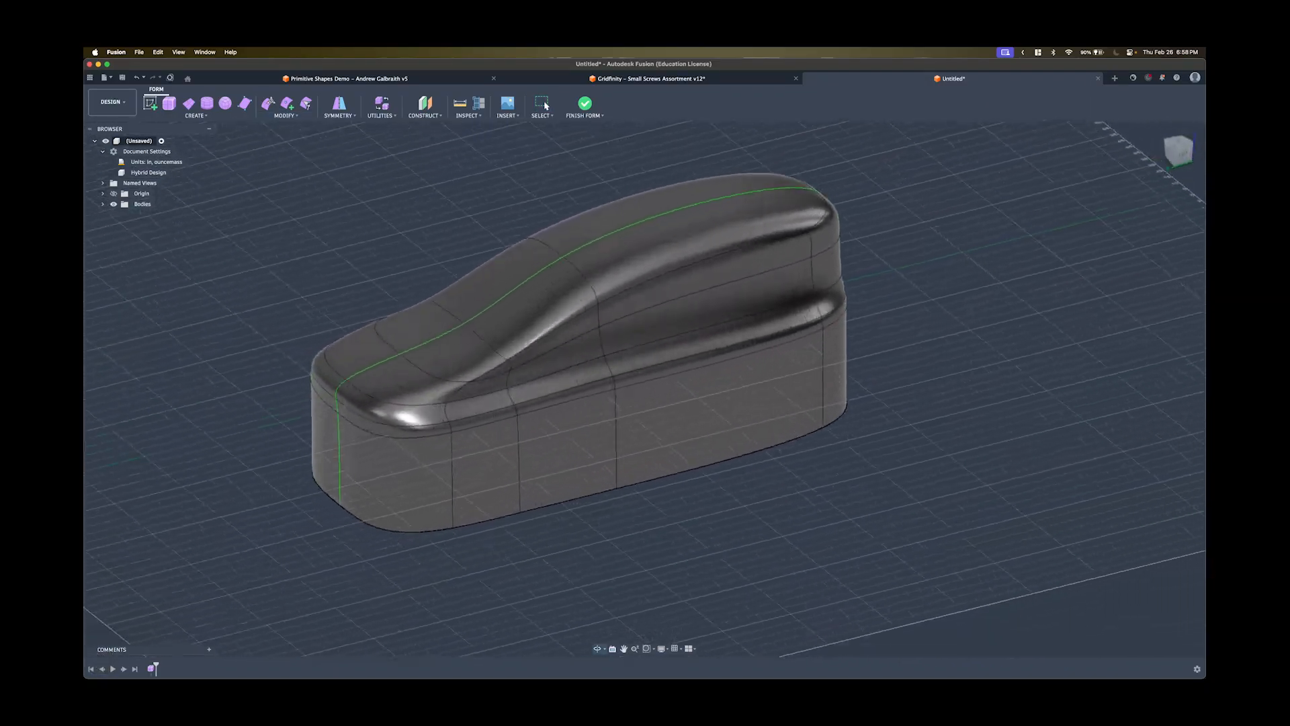
pyautogui.scroll(4, 537, 342)
pyautogui.moveTo(551, 356)
pyautogui.keyDown('shift'); pyautogui.mouseDown(button='middle')
pyautogui.moveTo(662, 302)
pyautogui.moveTo(537, 347)
pyautogui.mouseUp(button='middle'); pyautogui.keyUp('shift')
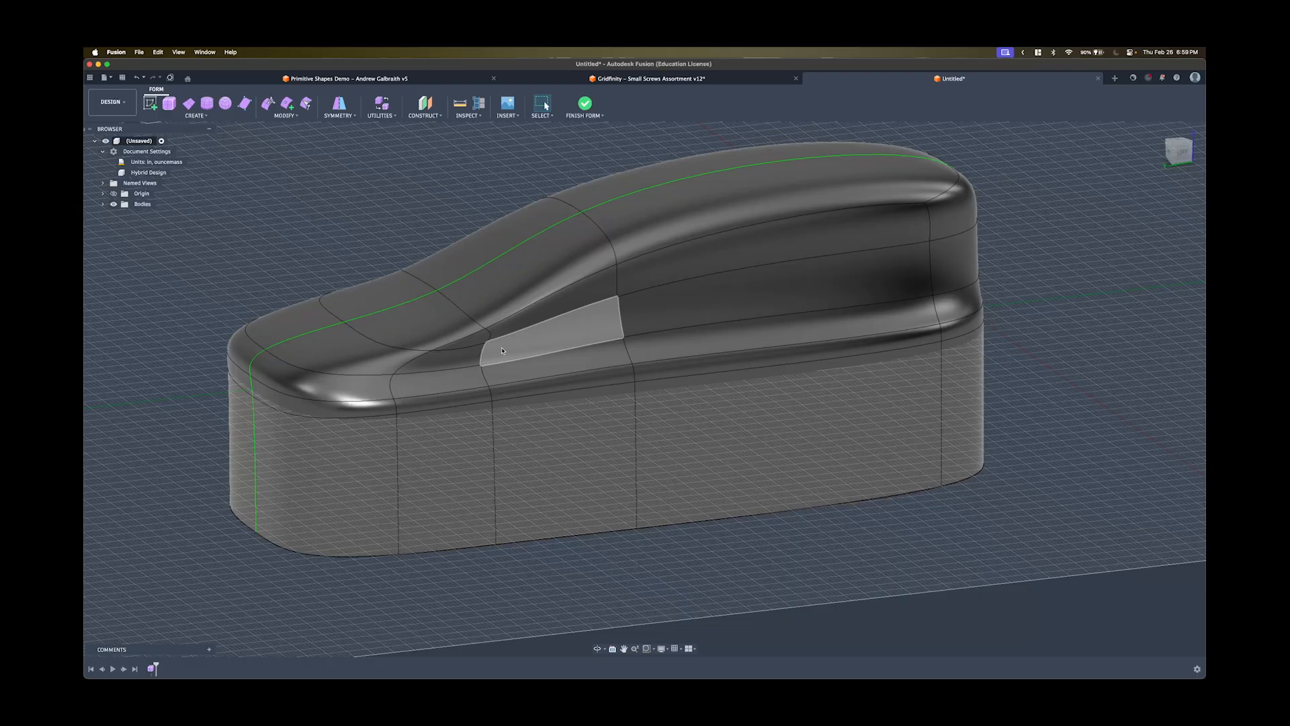
pyautogui.scroll(3, 502, 350)
pyautogui.moveTo(501, 350); pyautogui.dragTo(556, 354, button='middle')
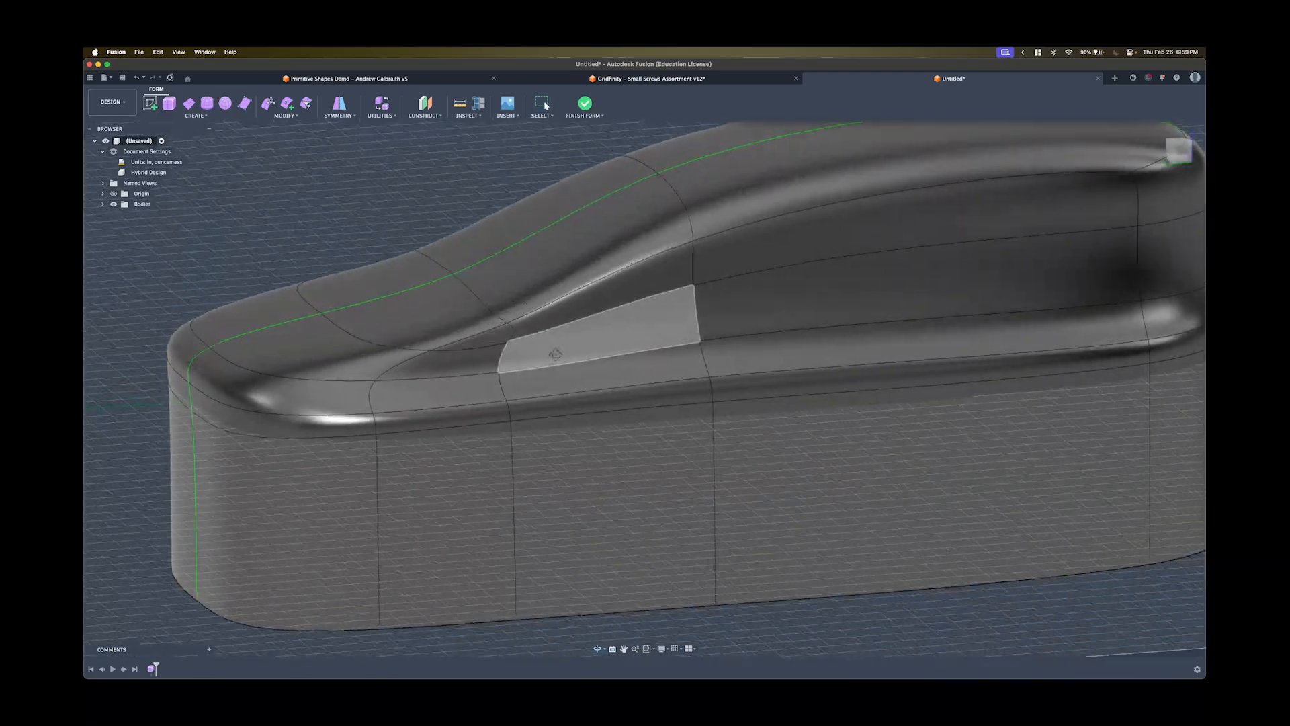
pyautogui.click(274, 116)
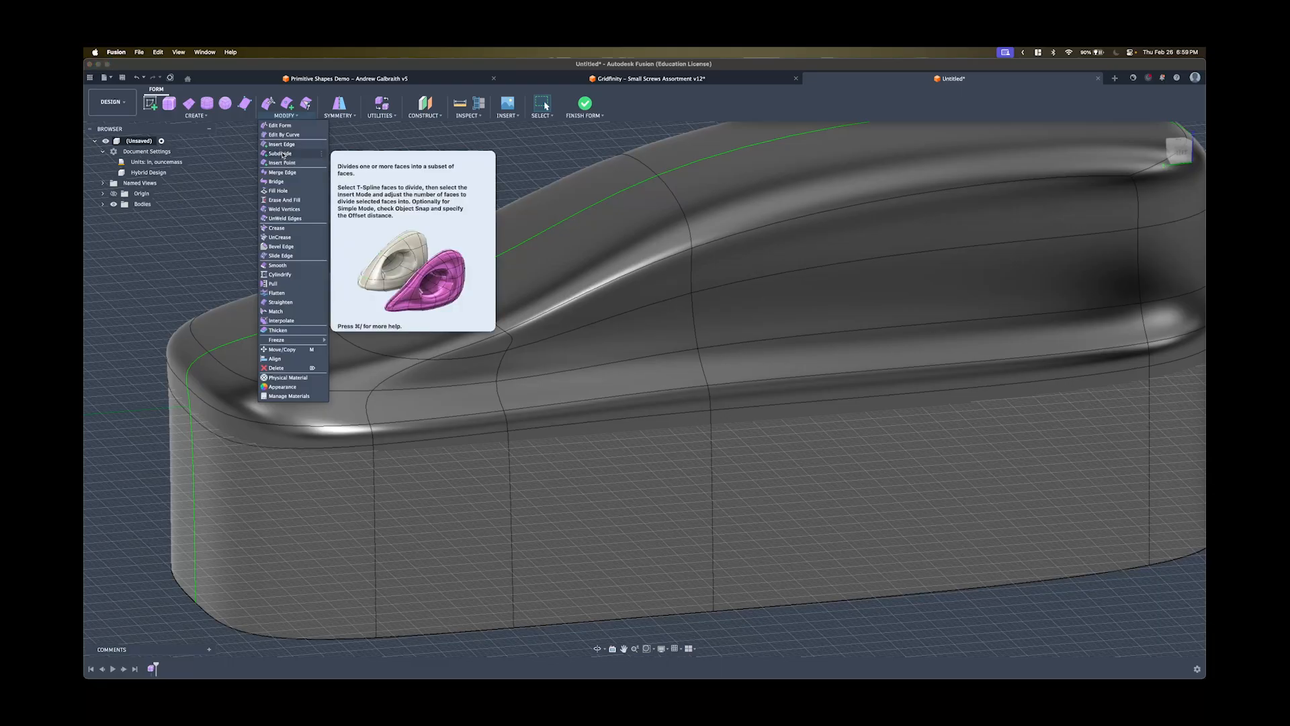
pyautogui.click(281, 153)
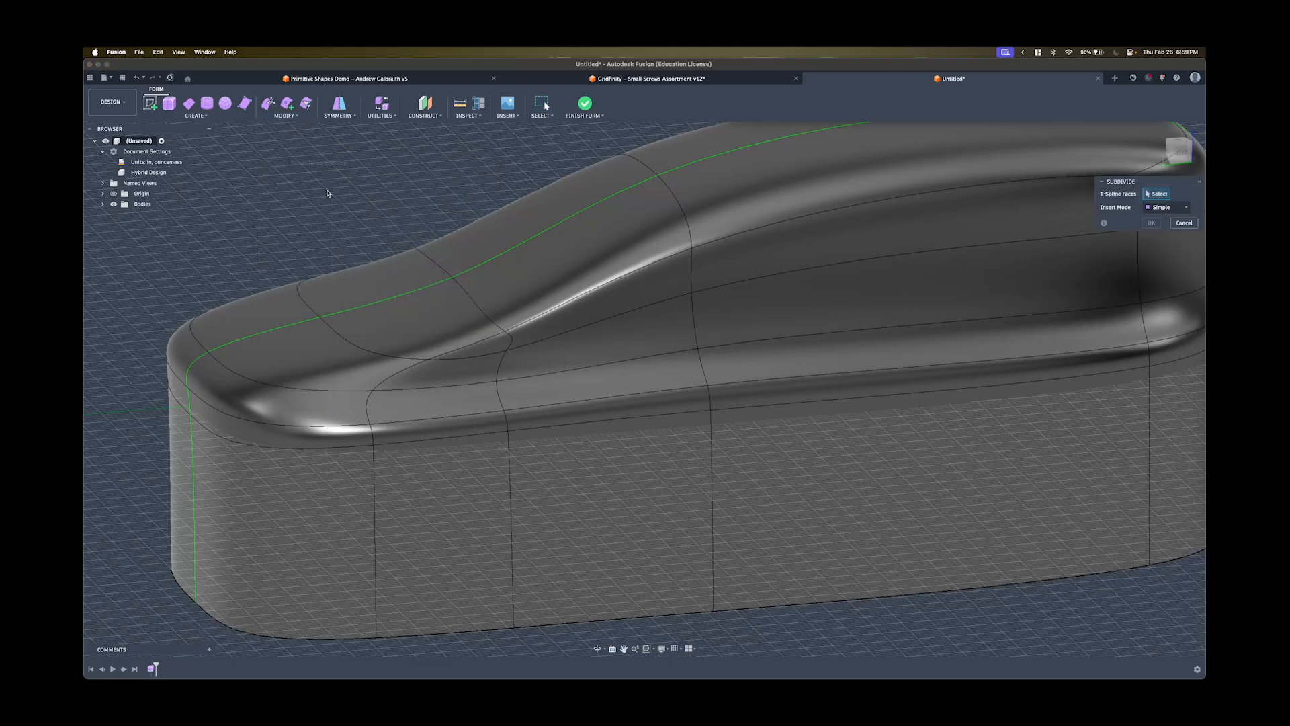
pyautogui.click(590, 358)
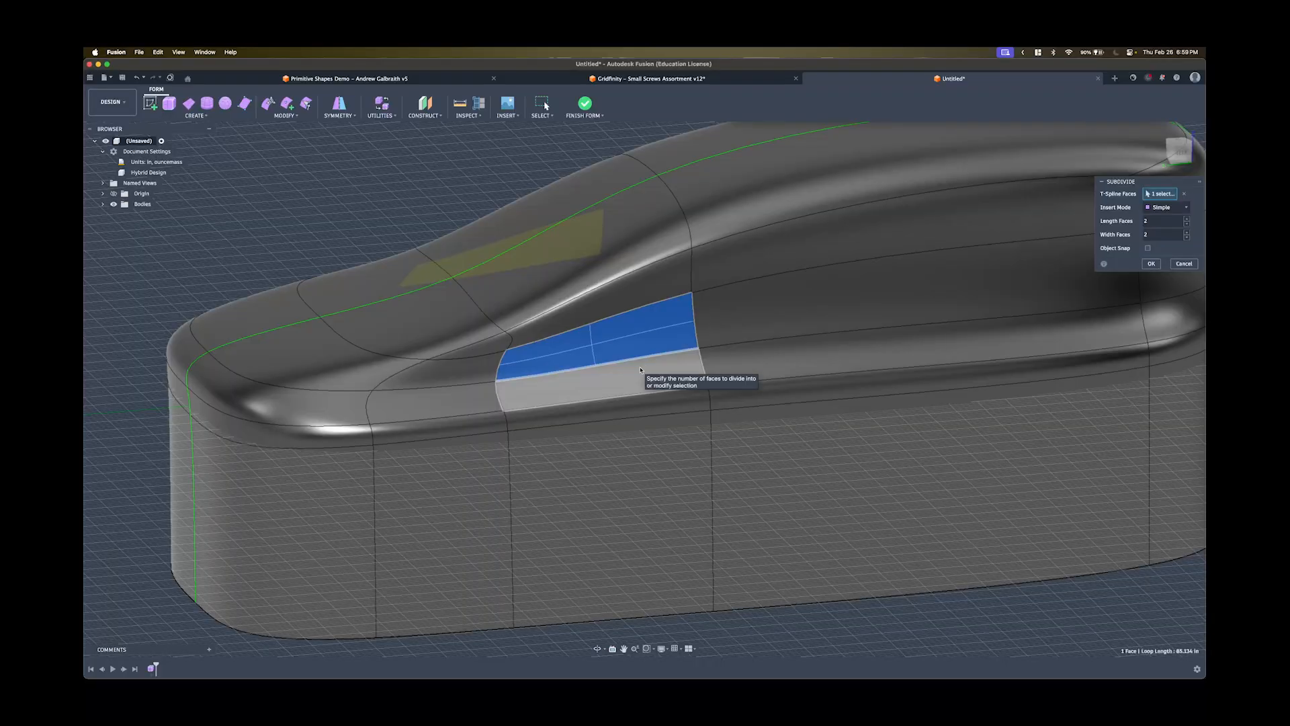
pyautogui.click(1187, 219)
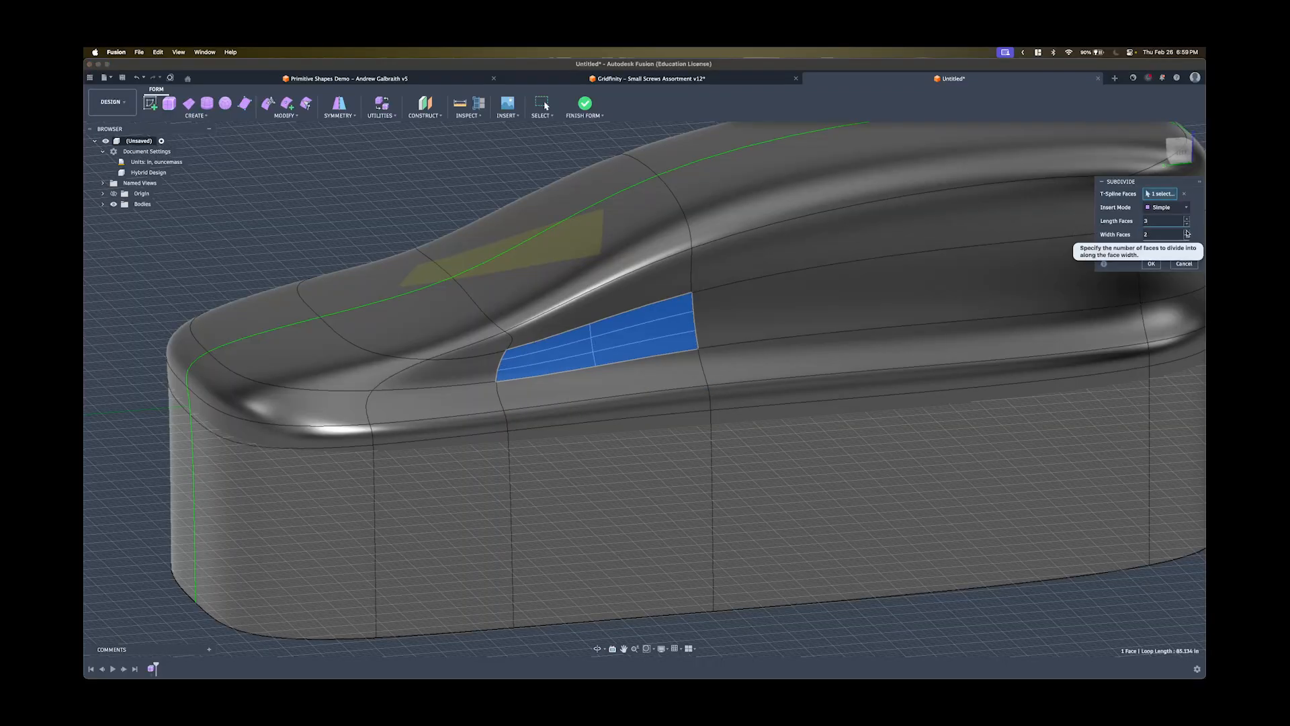
pyautogui.click(1186, 232)
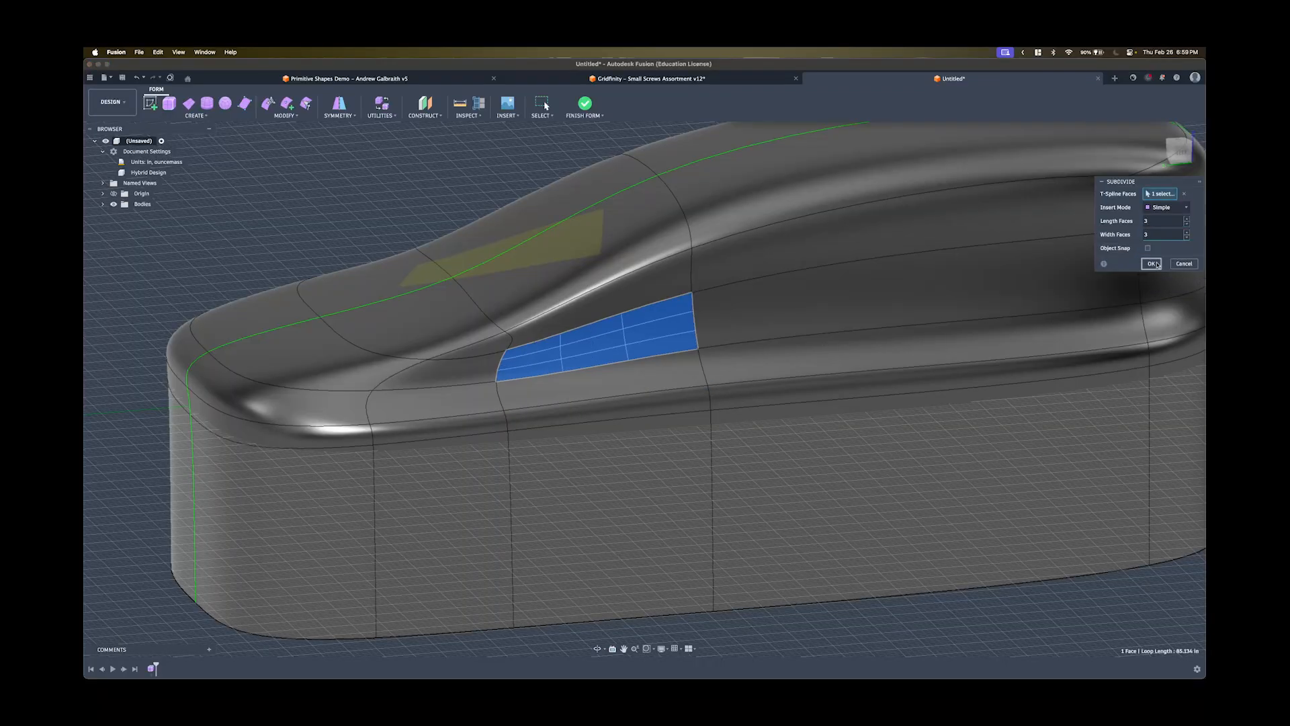
pyautogui.click(1155, 264)
# Delete the centre face of the subdivided side patch to open a hole in the body.
pyautogui.keyDown('shift'); pyautogui.moveTo(628, 295); pyautogui.dragTo(808, 392, button='middle'); pyautogui.keyUp('shift')
pyautogui.click(703, 328)
pyautogui.scroll(5, 757, 369)
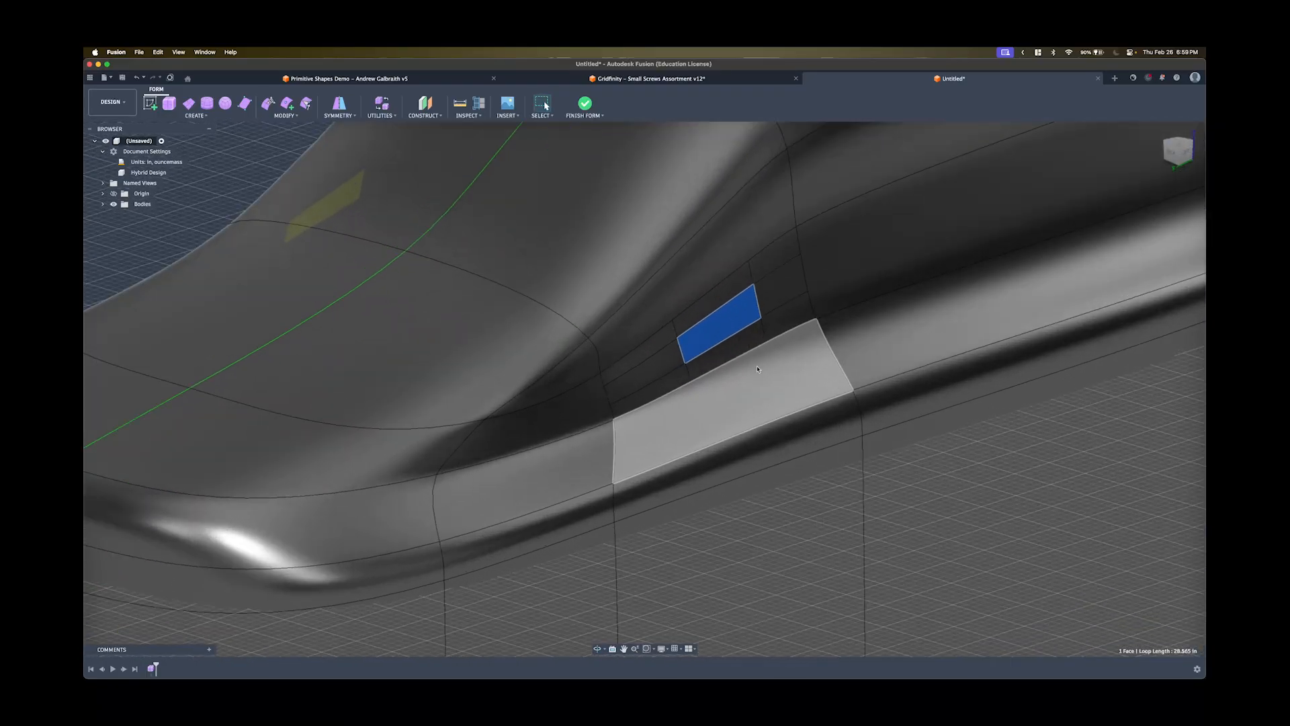
pyautogui.press('BackSpace')
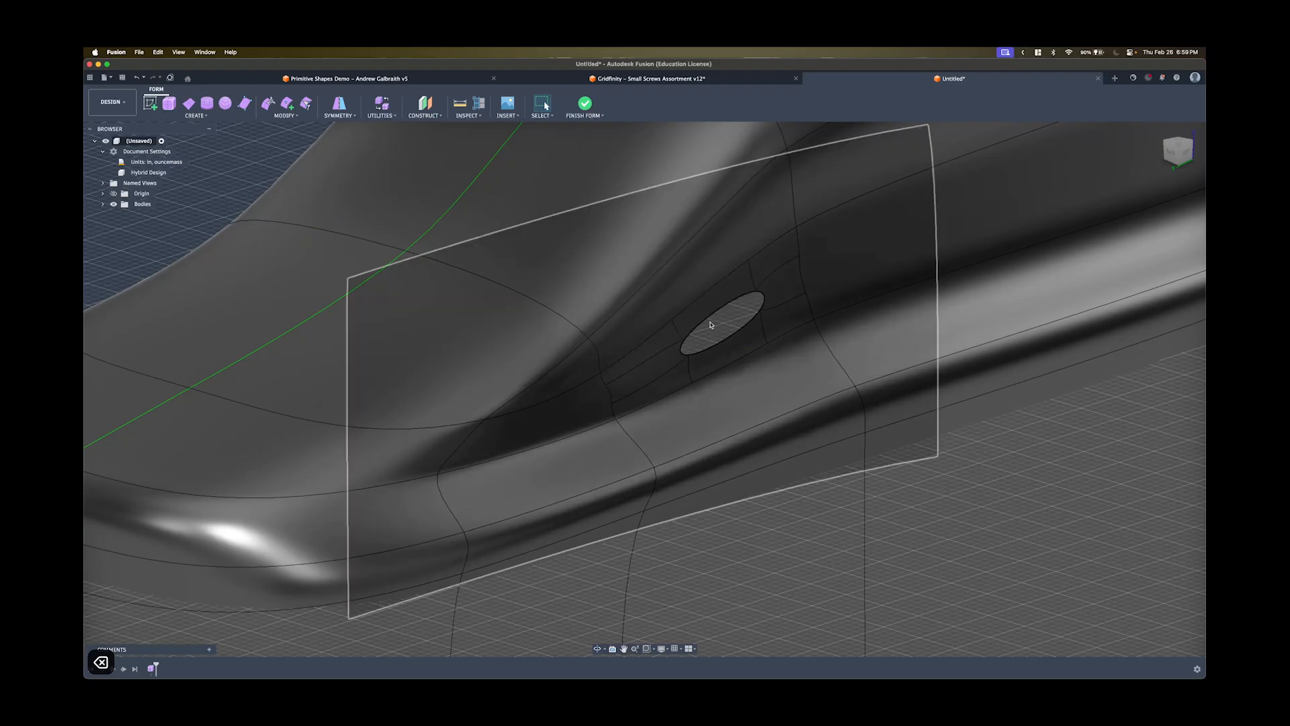
# Select the whole edge loop around the side hole and open it for editing with Edit Form.
pyautogui.keyDown('shift'); pyautogui.moveTo(711, 324); pyautogui.dragTo(691, 311, button='middle'); pyautogui.keyUp('shift')
pyautogui.scroll(-10, 691, 311)
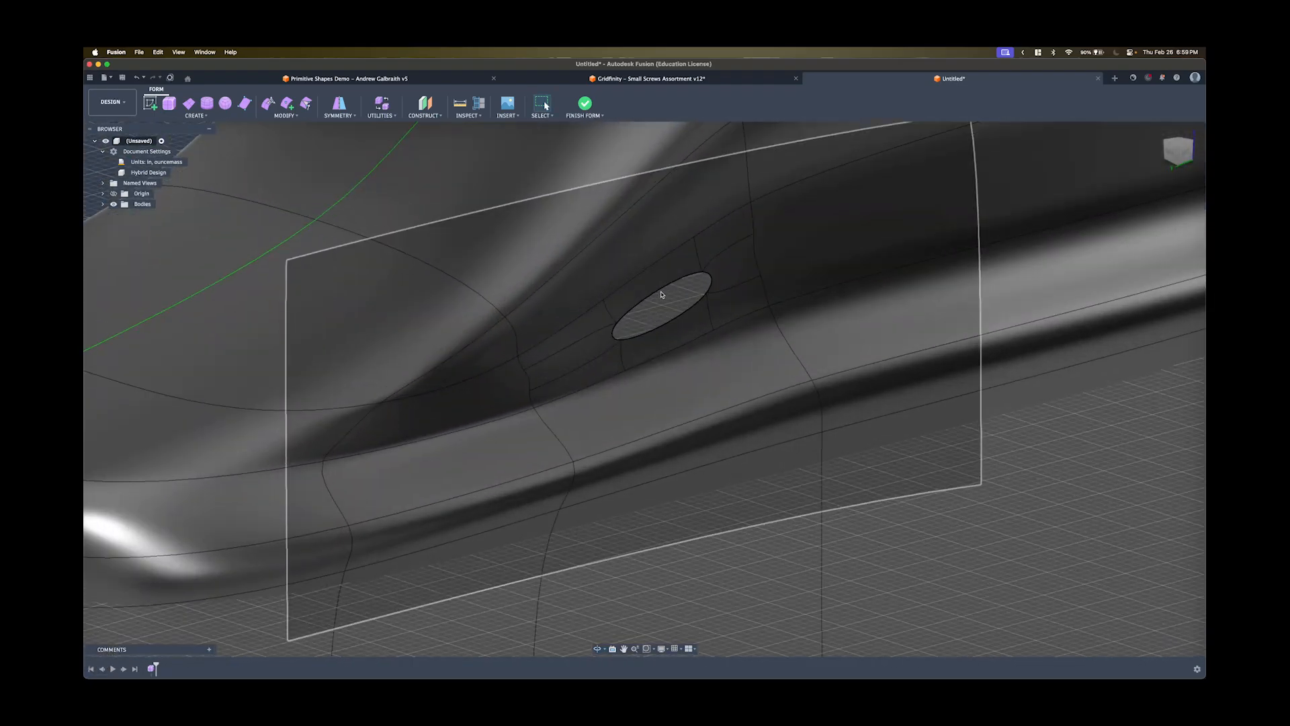
pyautogui.scroll(-5, 667, 293)
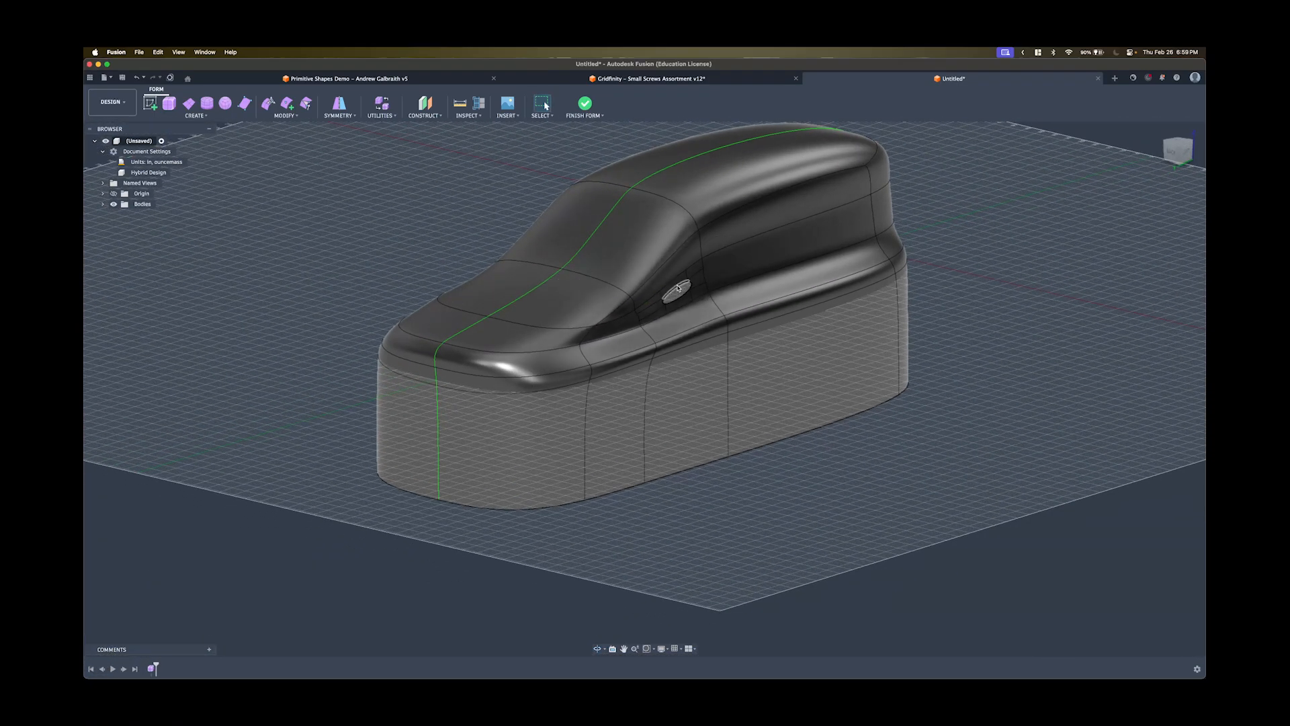
pyautogui.scroll(8, 678, 288)
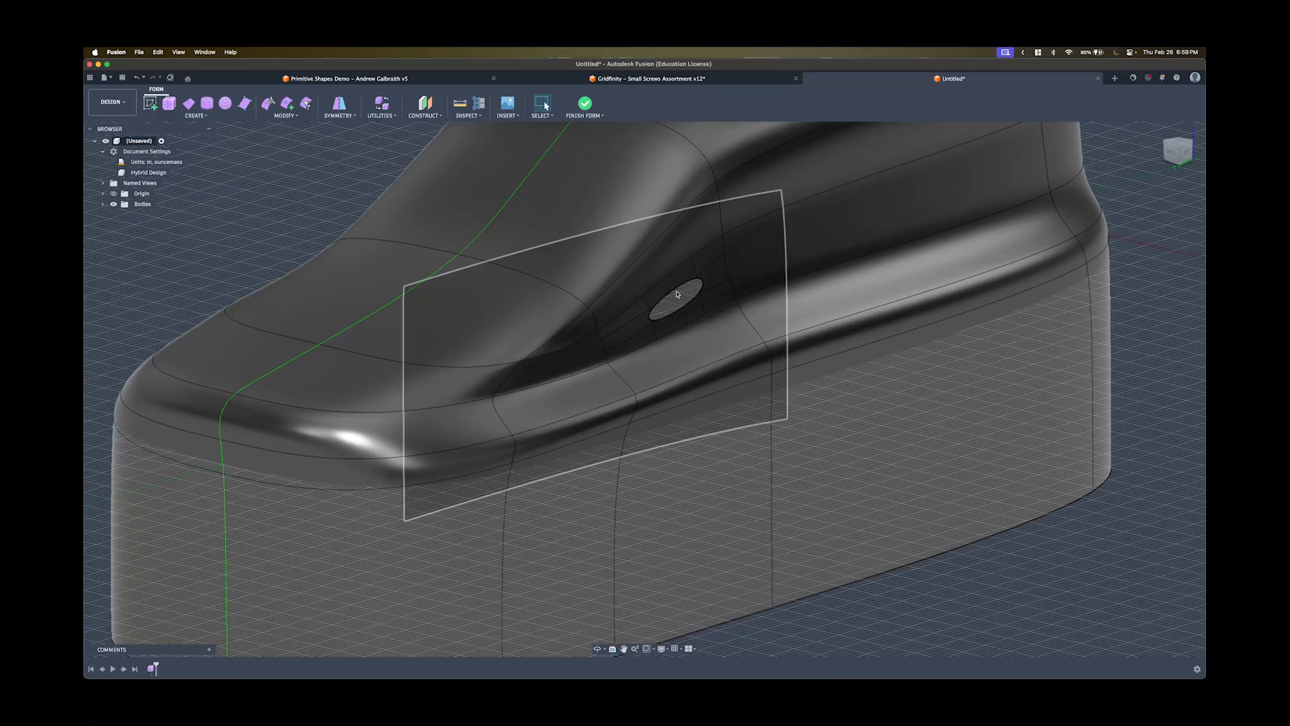
pyautogui.keyDown('shift'); pyautogui.moveTo(685, 292); pyautogui.dragTo(712, 322, button='middle'); pyautogui.keyUp('shift')
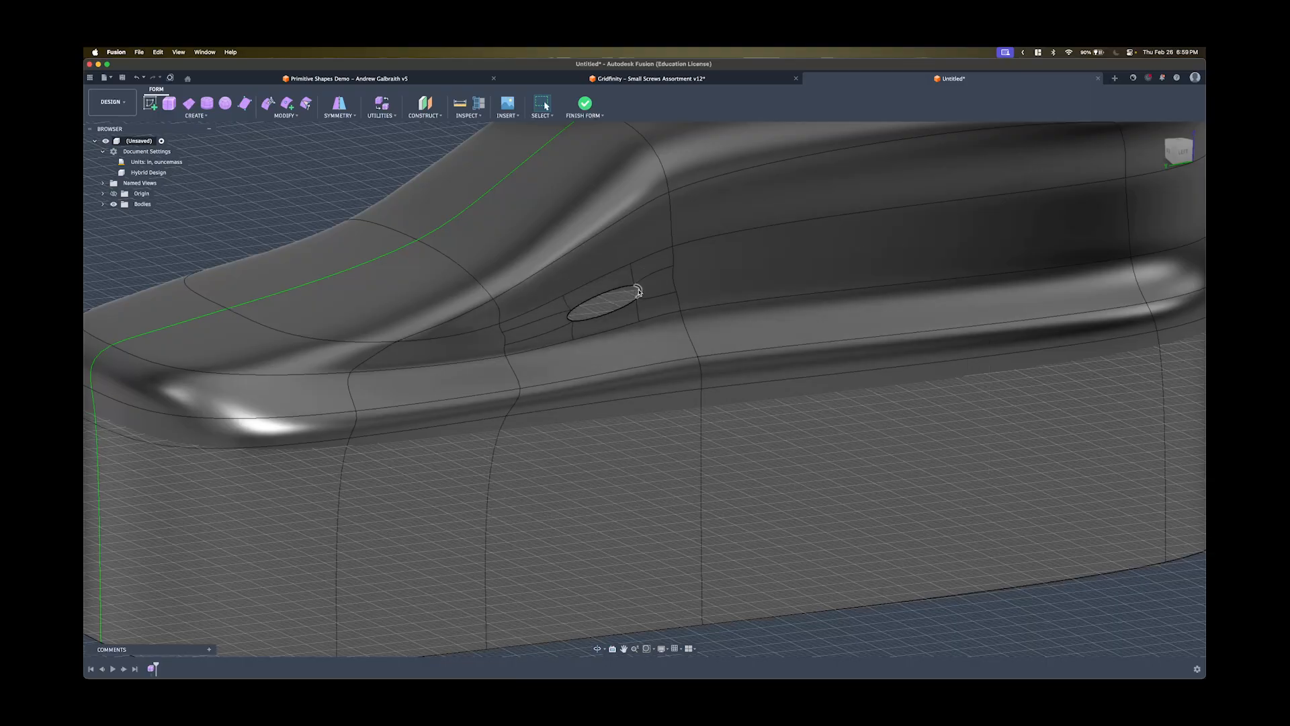
pyautogui.doubleClick(637, 296)
pyautogui.moveTo(651, 305)
pyautogui.keyDown('shift'); pyautogui.mouseDown(button='middle')
pyautogui.moveTo(682, 290)
pyautogui.moveTo(626, 302)
pyautogui.mouseUp(button='middle'); pyautogui.keyUp('shift')
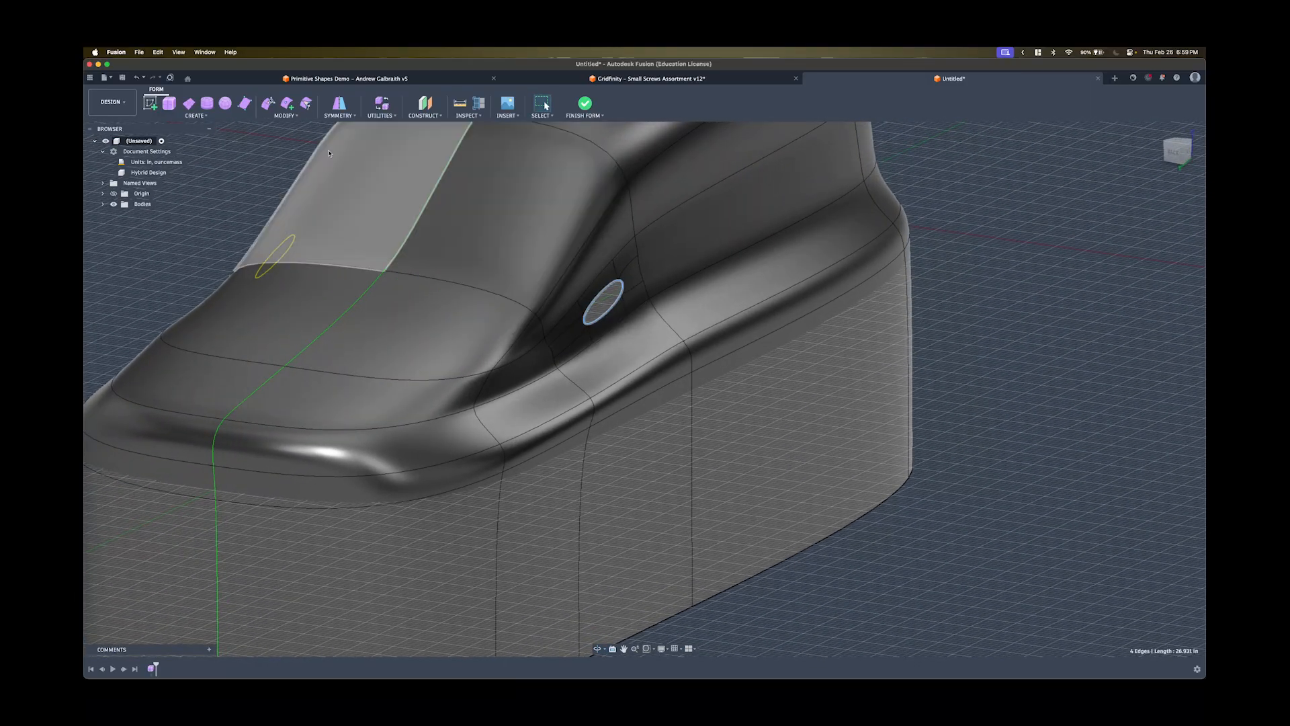
pyautogui.click(268, 103)
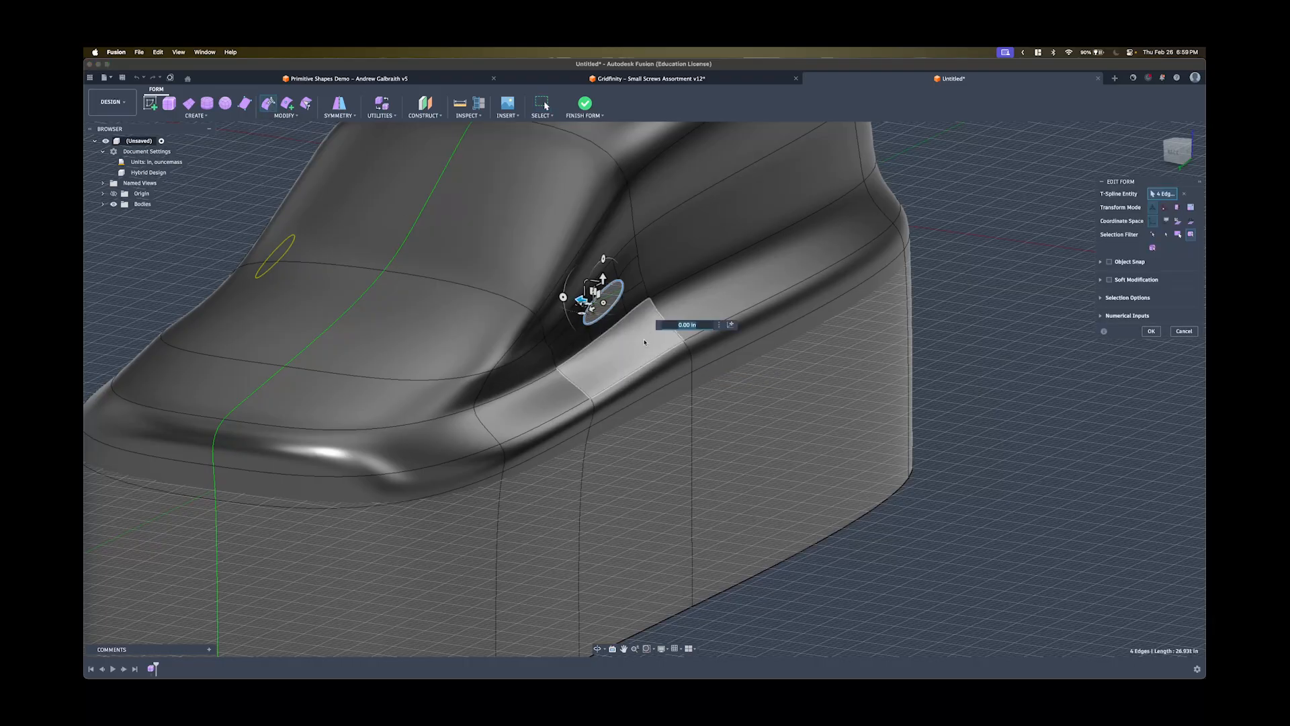
pyautogui.keyDown('shift'); pyautogui.moveTo(625, 351); pyautogui.dragTo(623, 310, button='middle'); pyautogui.keyUp('shift')
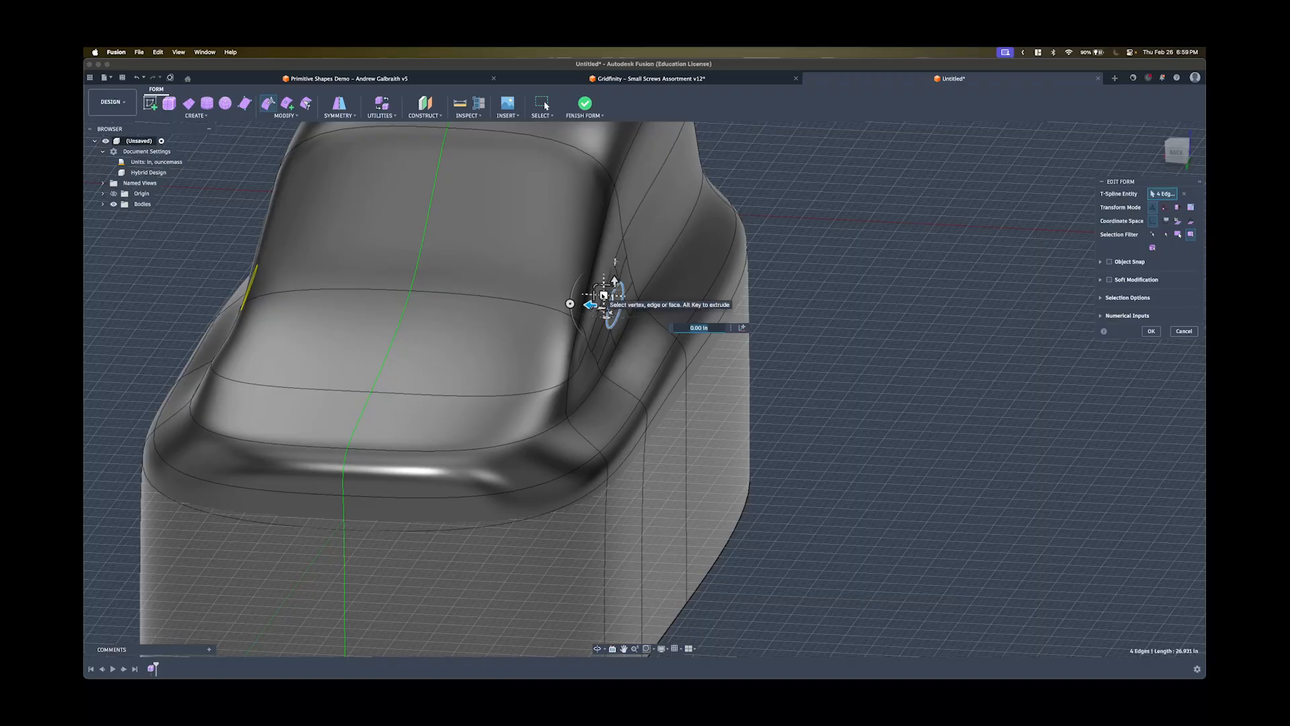
# Try pulling the side hole's edge loop outward, first as an extrusion and again as a plain move, undoing each attempt.
pyautogui.moveTo(603, 295); pyautogui.dragTo(593, 337)
pyautogui.keyDown('shift'); pyautogui.moveTo(593, 336); pyautogui.dragTo(655, 364, button='middle'); pyautogui.keyUp('shift')
pyautogui.scroll(8, 655, 364)
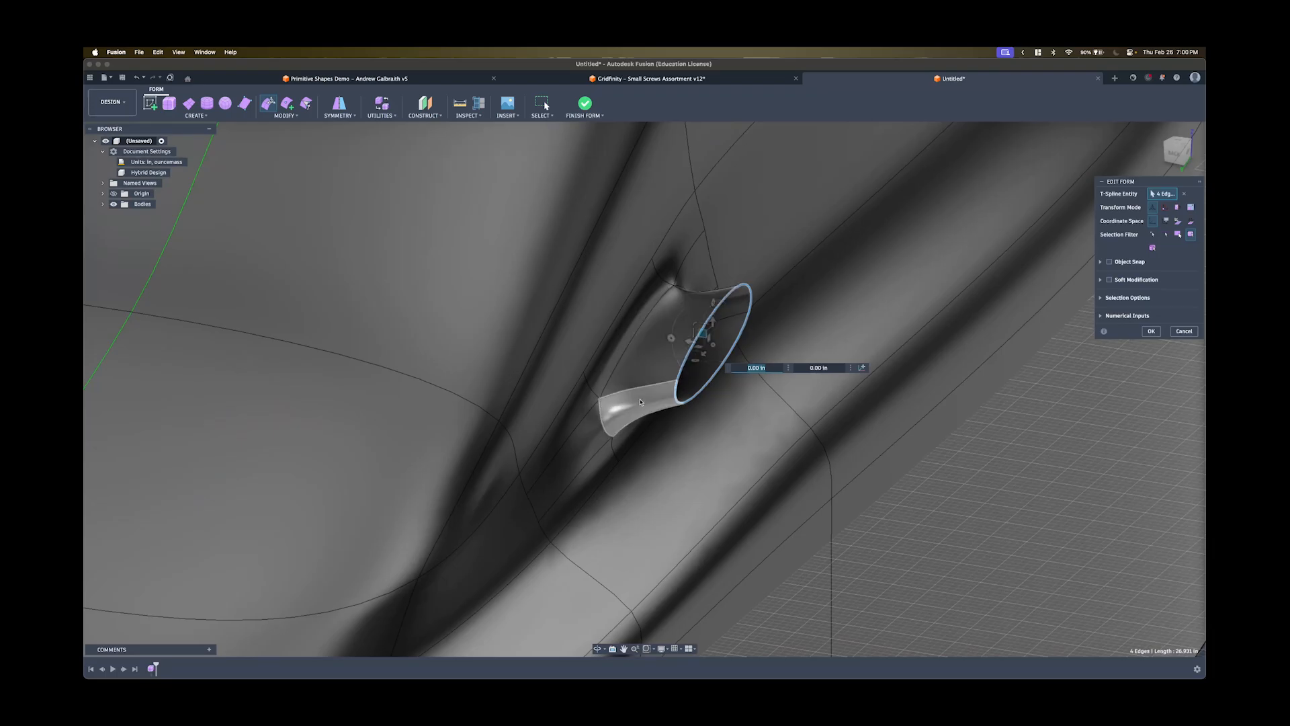
pyautogui.press('super+z')
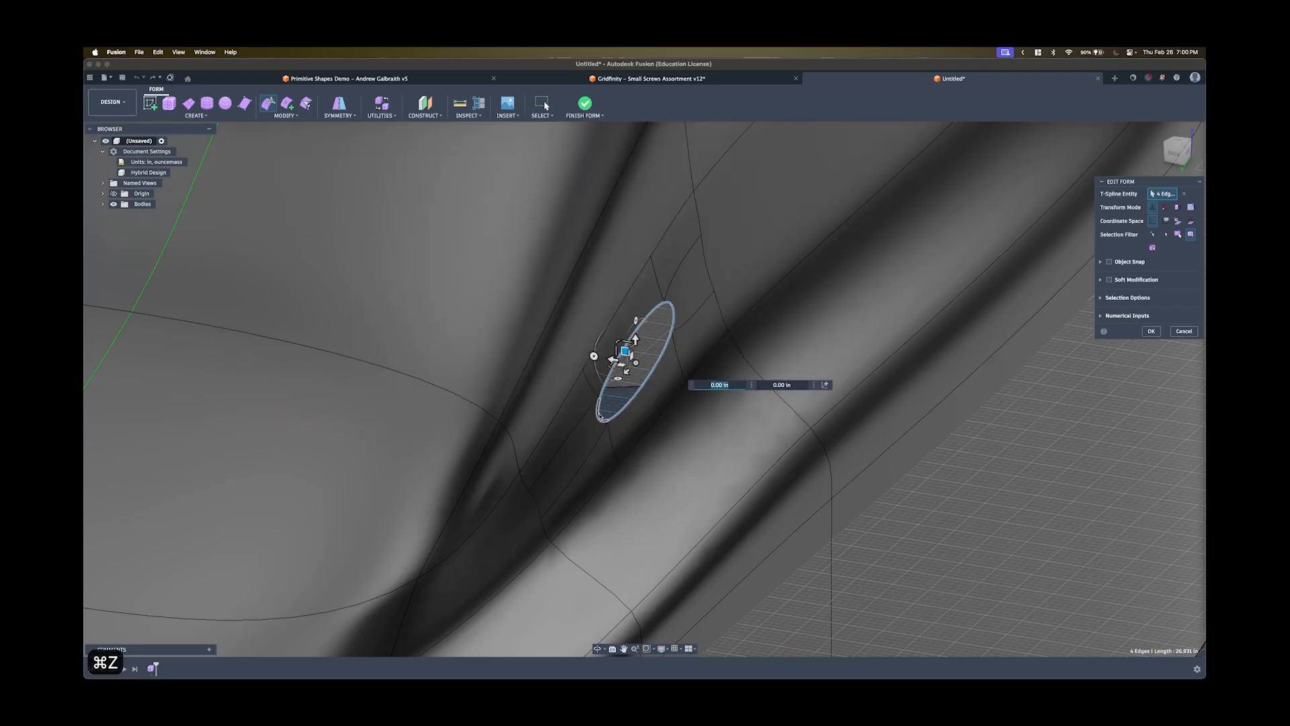
pyautogui.moveTo(624, 356); pyautogui.dragTo(710, 366)
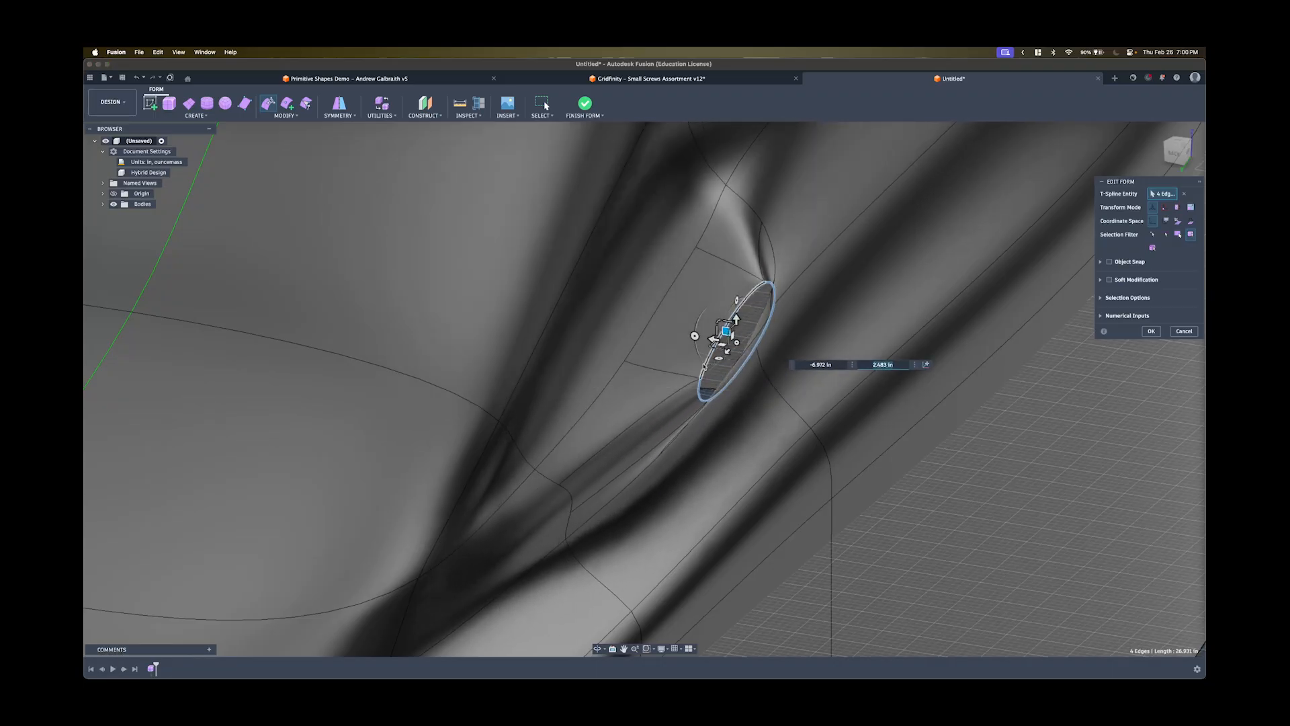
pyautogui.press('super+z')
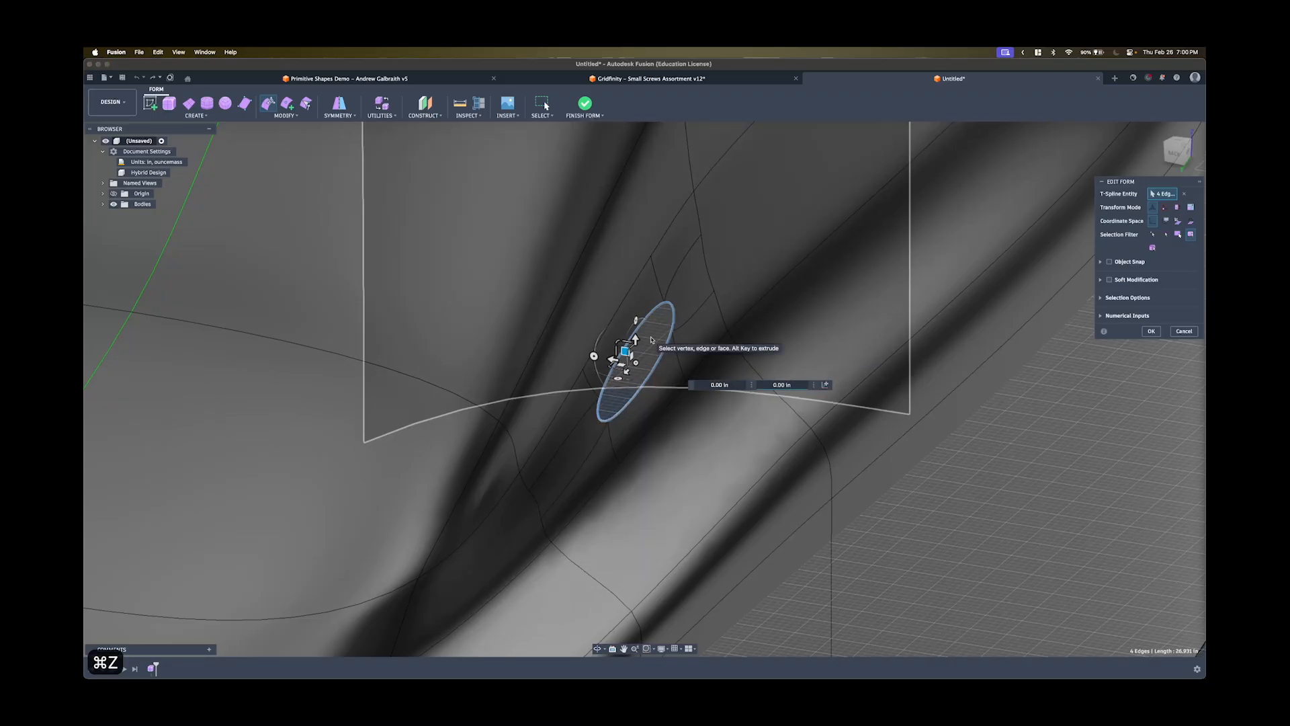
# Extrude the side hole's edge loop outward from the body to form a short tube.
pyautogui.moveTo(622, 353); pyautogui.dragTo(702, 330)
pyautogui.keyDown('shift'); pyautogui.moveTo(622, 352); pyautogui.dragTo(765, 318, button='middle'); pyautogui.keyUp('shift')
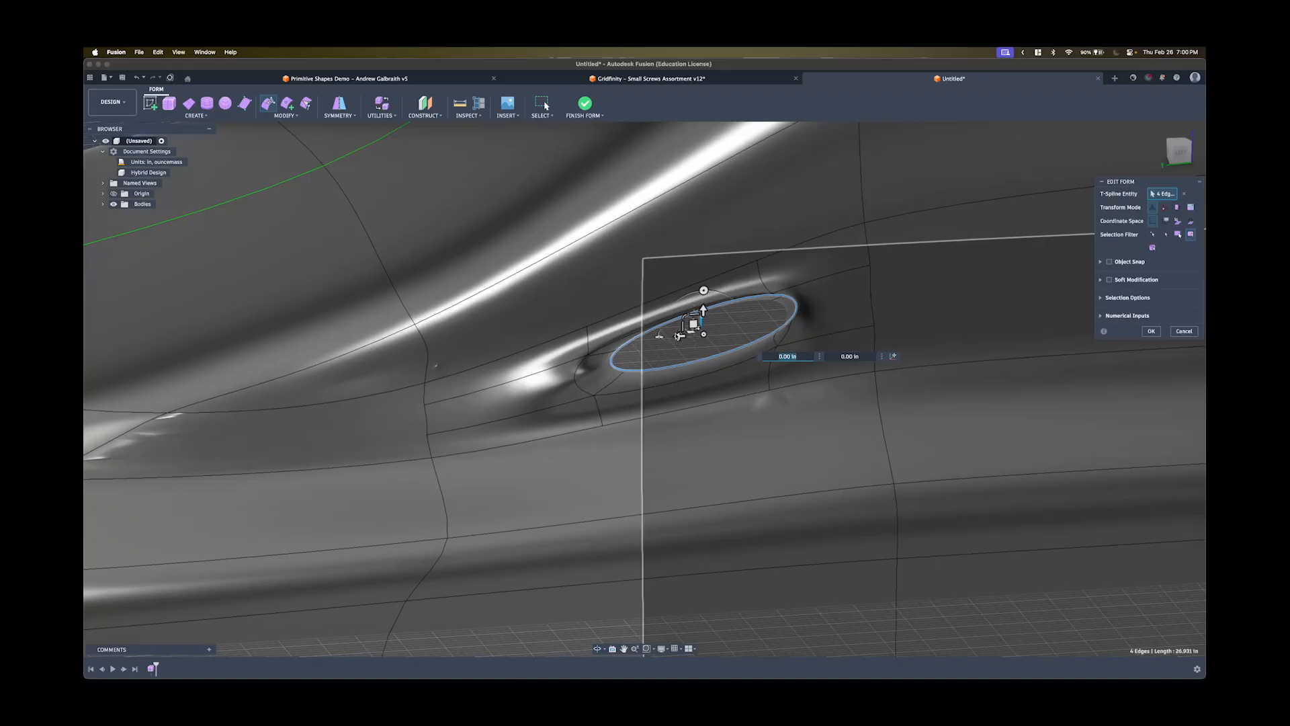
# Enable Soft Modification with a face count of 2 and scale the tube's edge loop to about 0.738 along the car's length.
pyautogui.click(1109, 280)
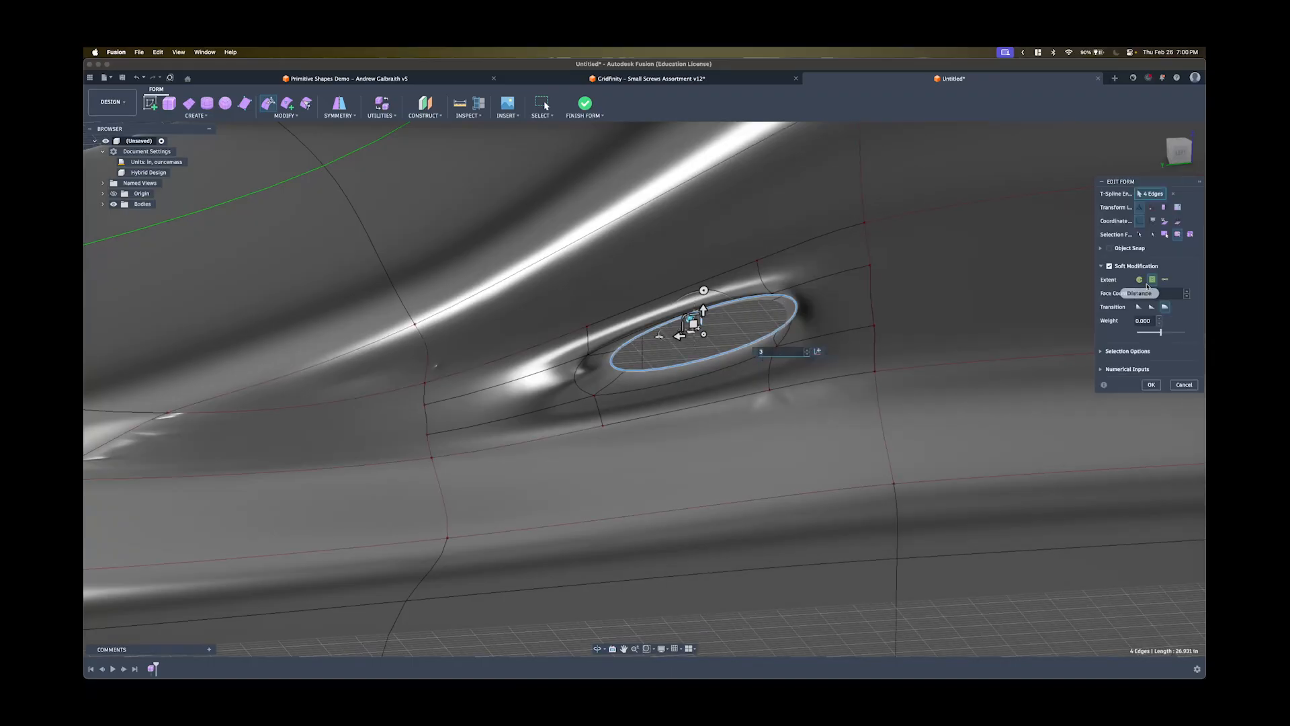
pyautogui.doubleClick(1142, 293)
pyautogui.write('2')
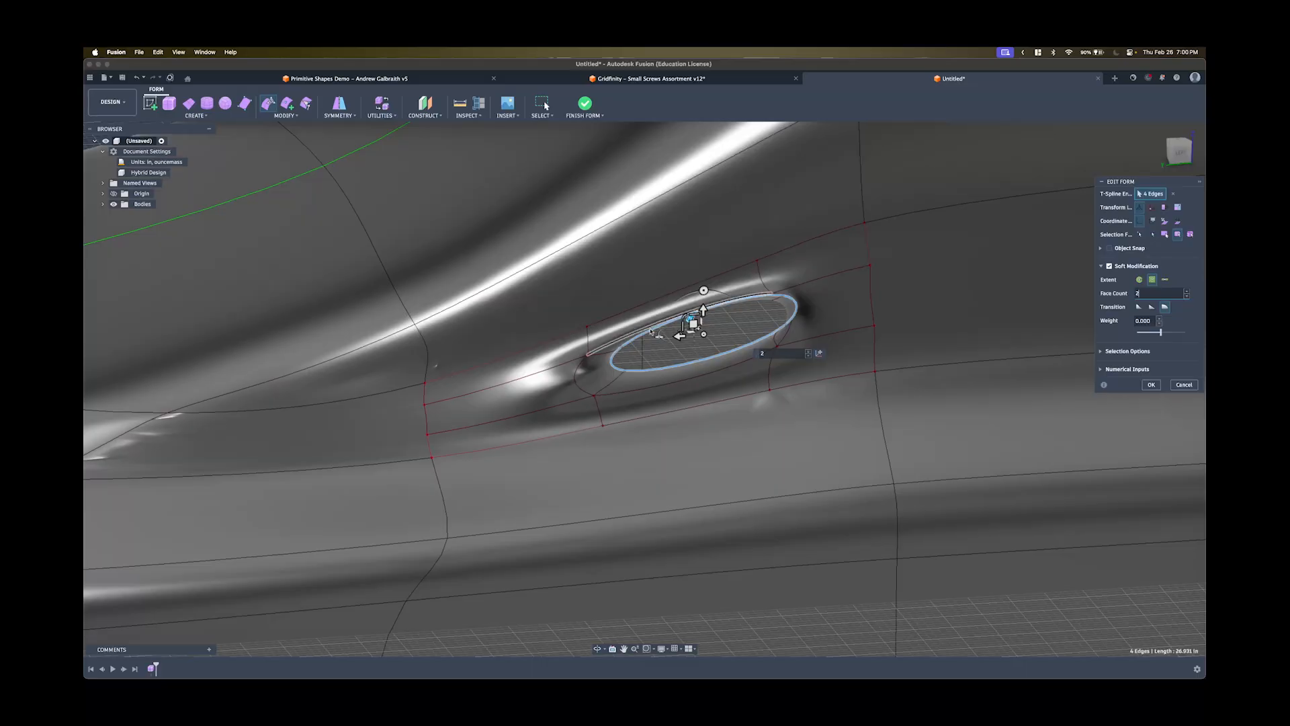
pyautogui.moveTo(698, 335); pyautogui.dragTo(568, 290, button='middle')
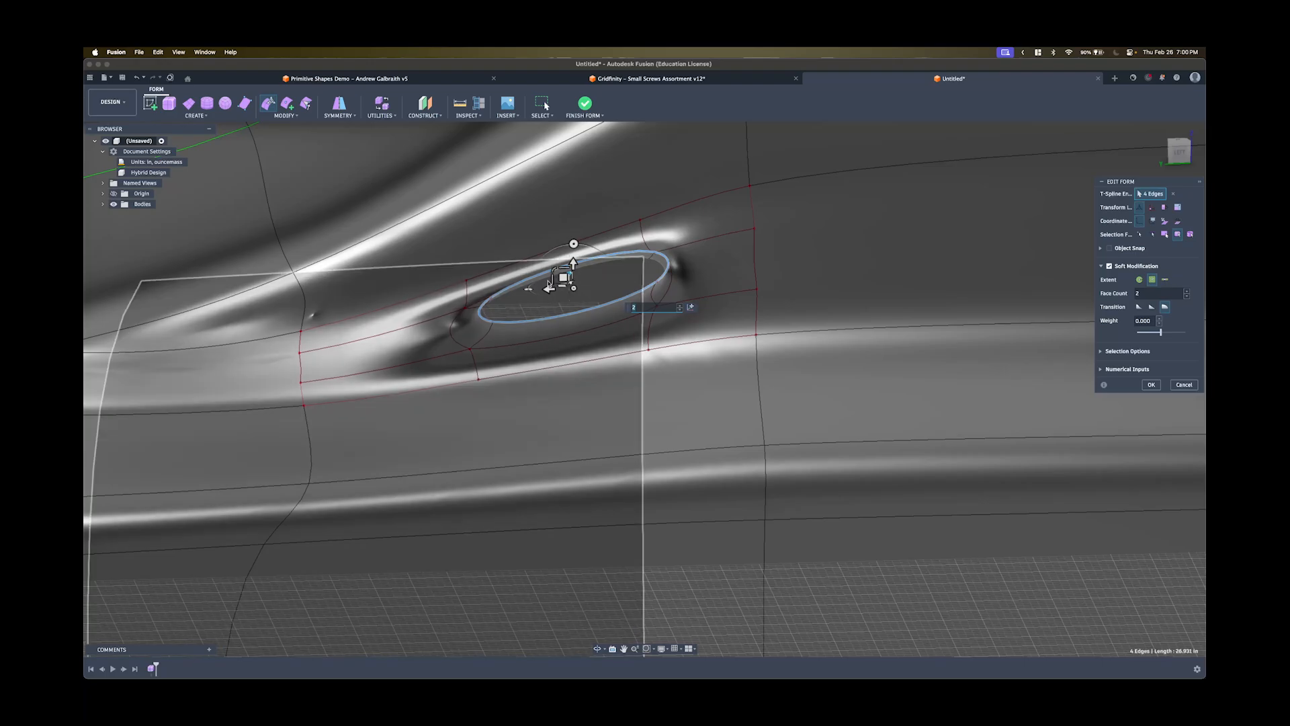
pyautogui.moveTo(563, 277); pyautogui.dragTo(399, 297)
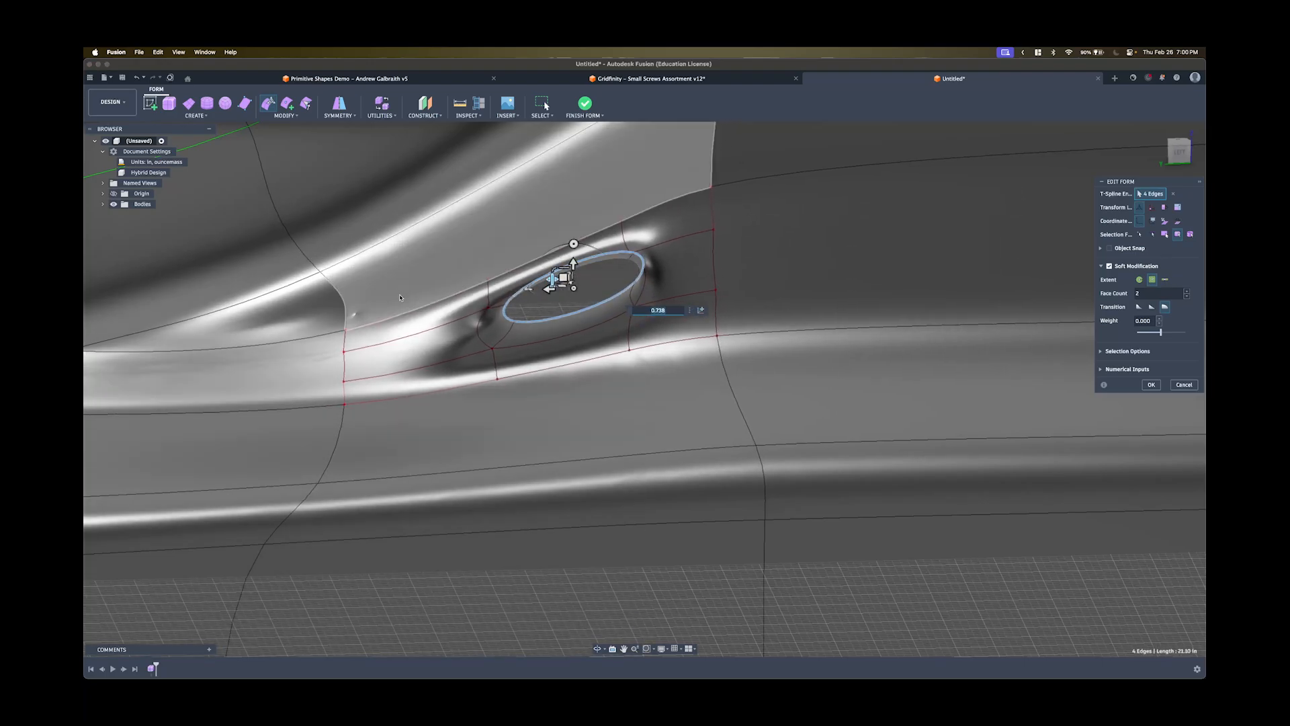
# Turn off Soft Modification and rotate the tube's outer edge loop by 10 degrees in the top view.
pyautogui.scroll(-5, 410, 297)
pyautogui.keyDown('shift'); pyautogui.moveTo(411, 297); pyautogui.dragTo(757, 414, button='middle'); pyautogui.keyUp('shift')
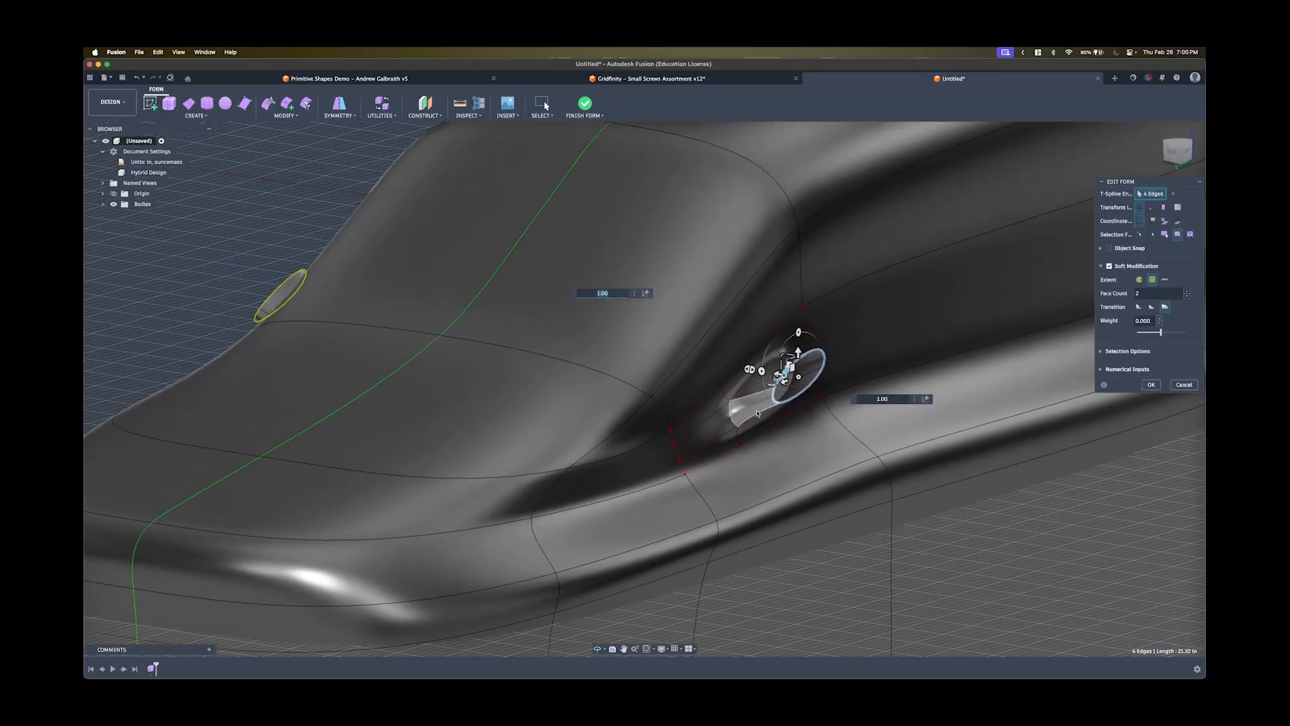
pyautogui.keyDown('alt'); pyautogui.moveTo(757, 414); pyautogui.dragTo(726, 421); pyautogui.keyUp('alt')
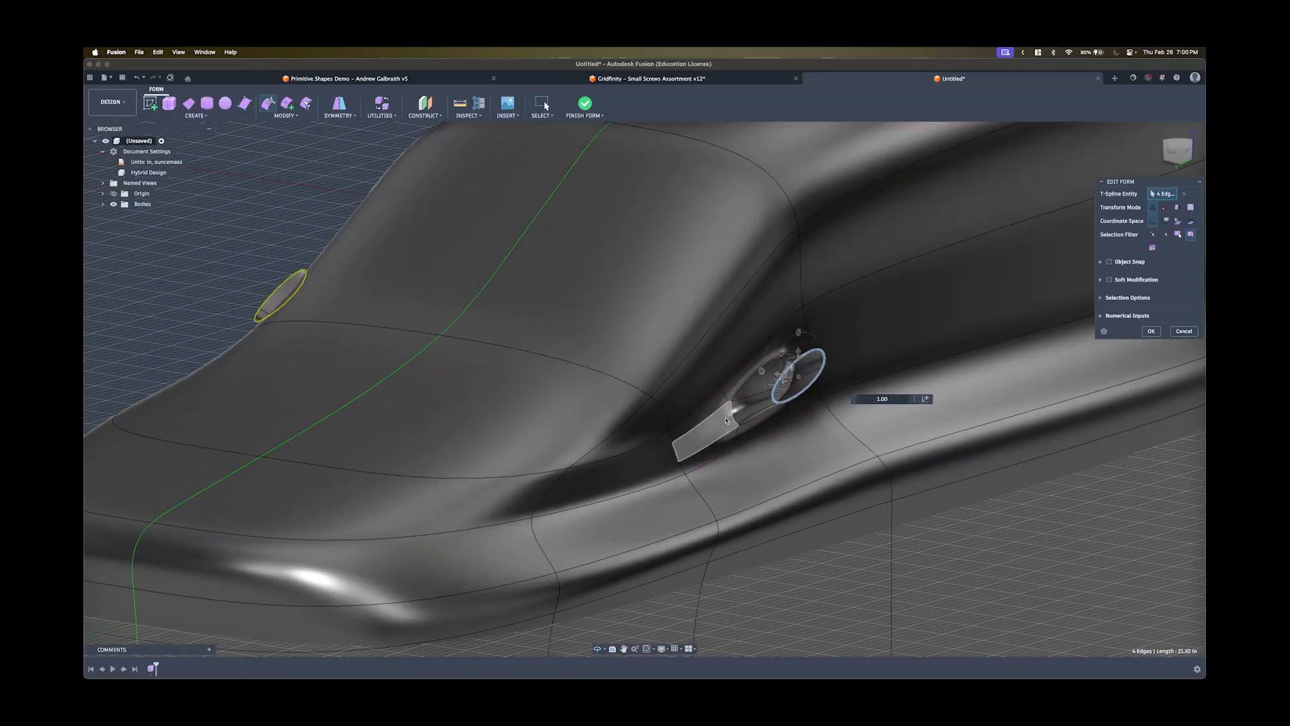
pyautogui.keyDown('shift'); pyautogui.moveTo(725, 421); pyautogui.dragTo(757, 473, button='middle'); pyautogui.keyUp('shift')
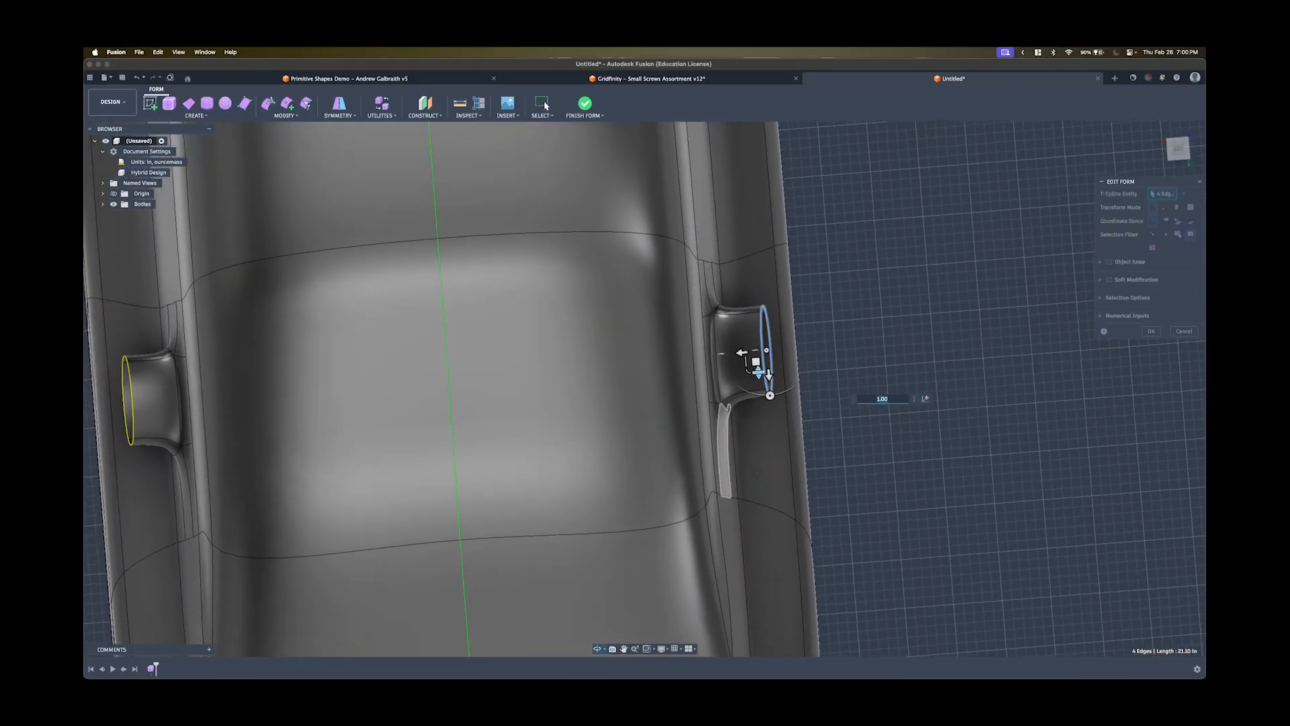
pyautogui.moveTo(775, 395); pyautogui.dragTo(778, 394)
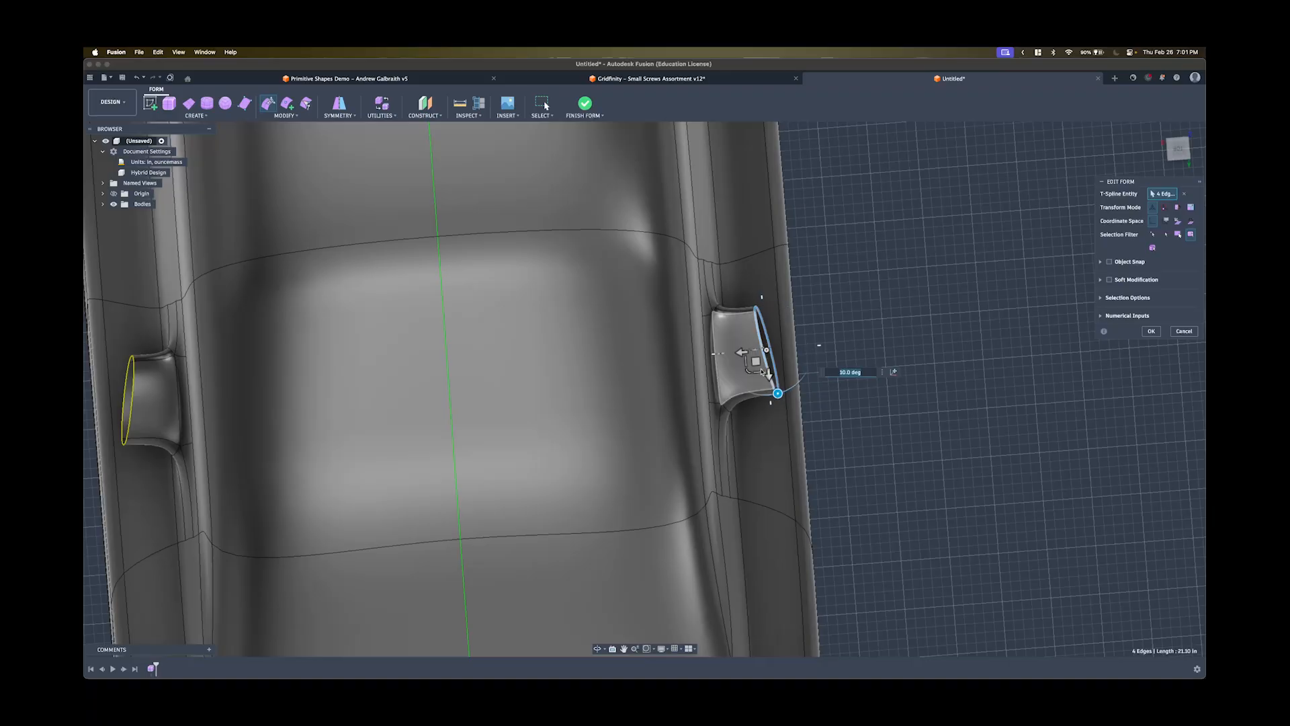
pyautogui.scroll(3, 772, 386)
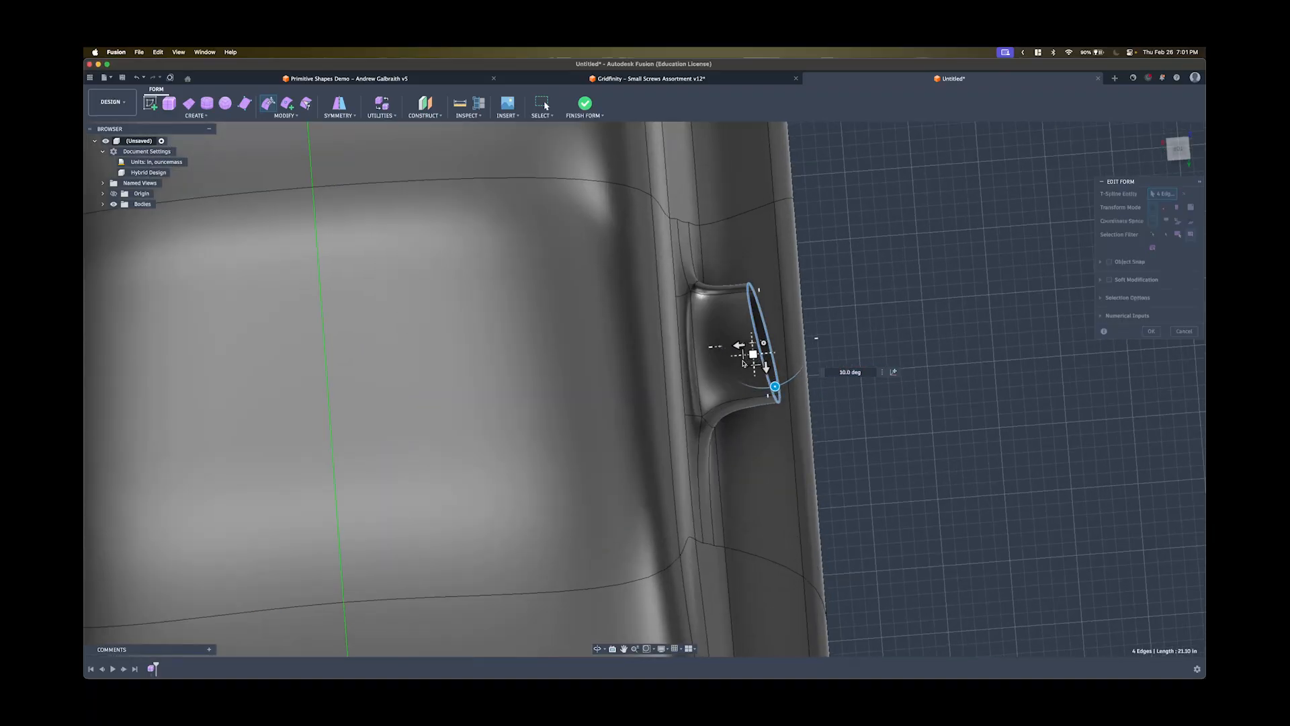
# Scale the side tube's outer edge loop down uniformly so the tube tapers toward its open end.
pyautogui.moveTo(779, 395); pyautogui.dragTo(757, 407, button='middle')
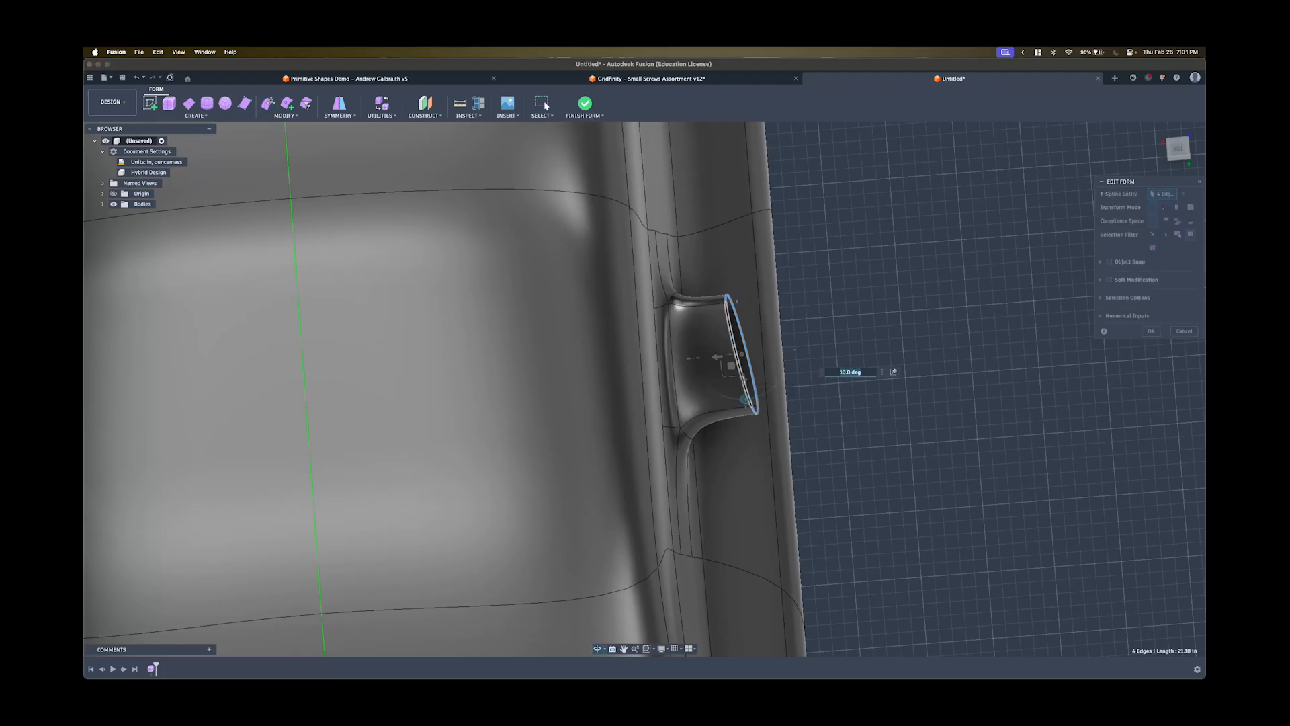
pyautogui.keyDown('shift'); pyautogui.moveTo(727, 379); pyautogui.dragTo(759, 341, button='middle'); pyautogui.keyUp('shift')
pyautogui.moveTo(759, 341); pyautogui.dragTo(753, 348)
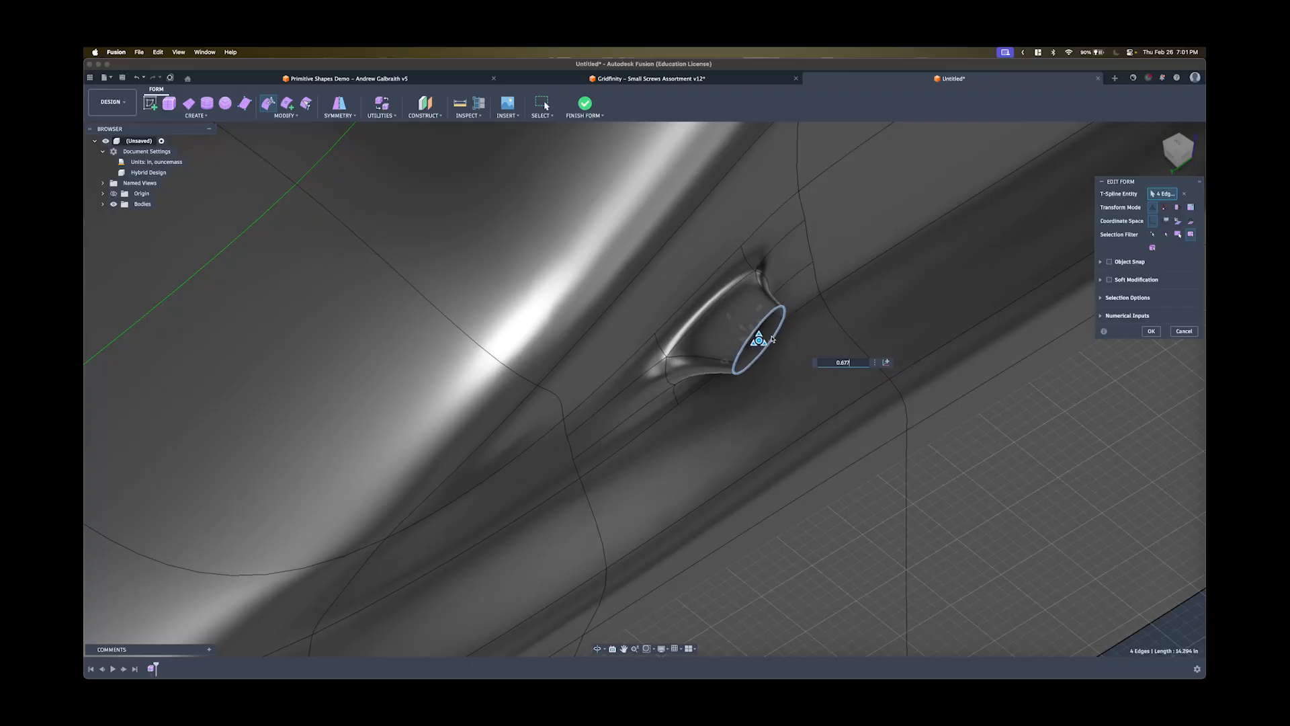
pyautogui.keyDown('shift'); pyautogui.moveTo(717, 377); pyautogui.dragTo(745, 357, button='middle'); pyautogui.keyUp('shift')
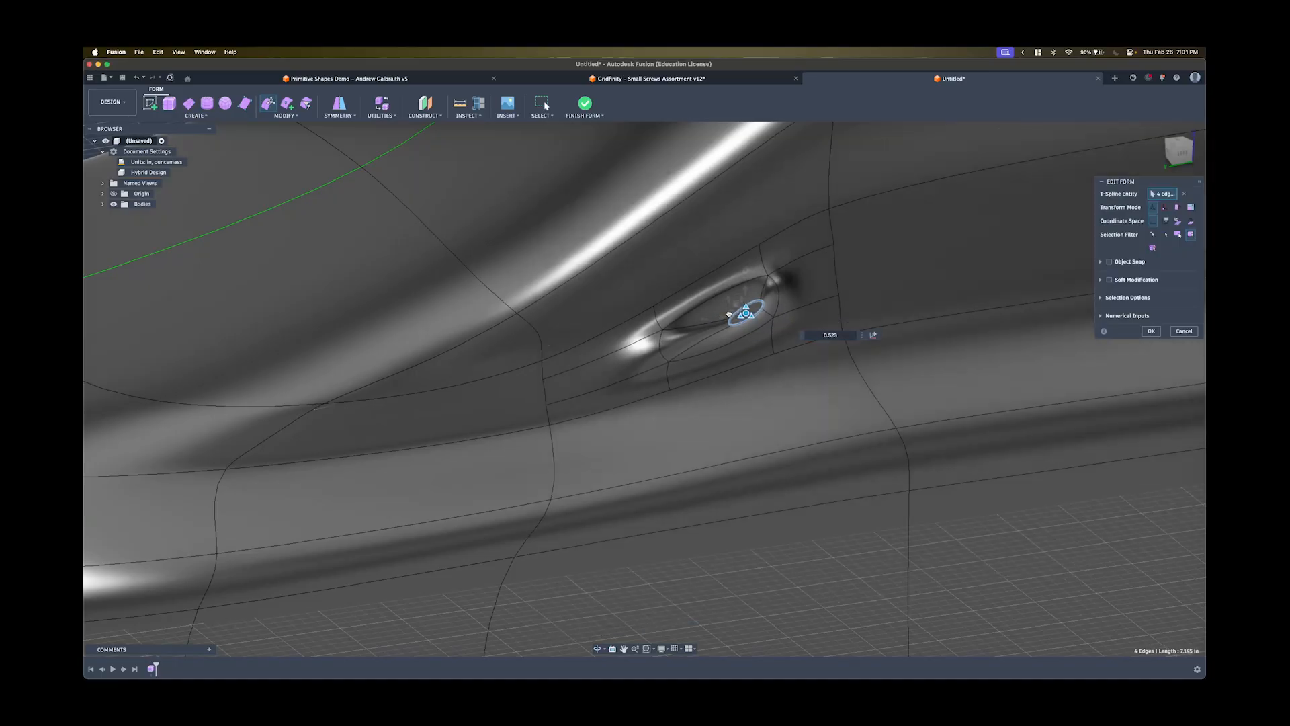
# Extrude the tube's narrowed end loop 2 in outward from the car body.
pyautogui.keyDown('shift'); pyautogui.moveTo(689, 329); pyautogui.dragTo(731, 372, button='middle'); pyautogui.keyUp('shift')
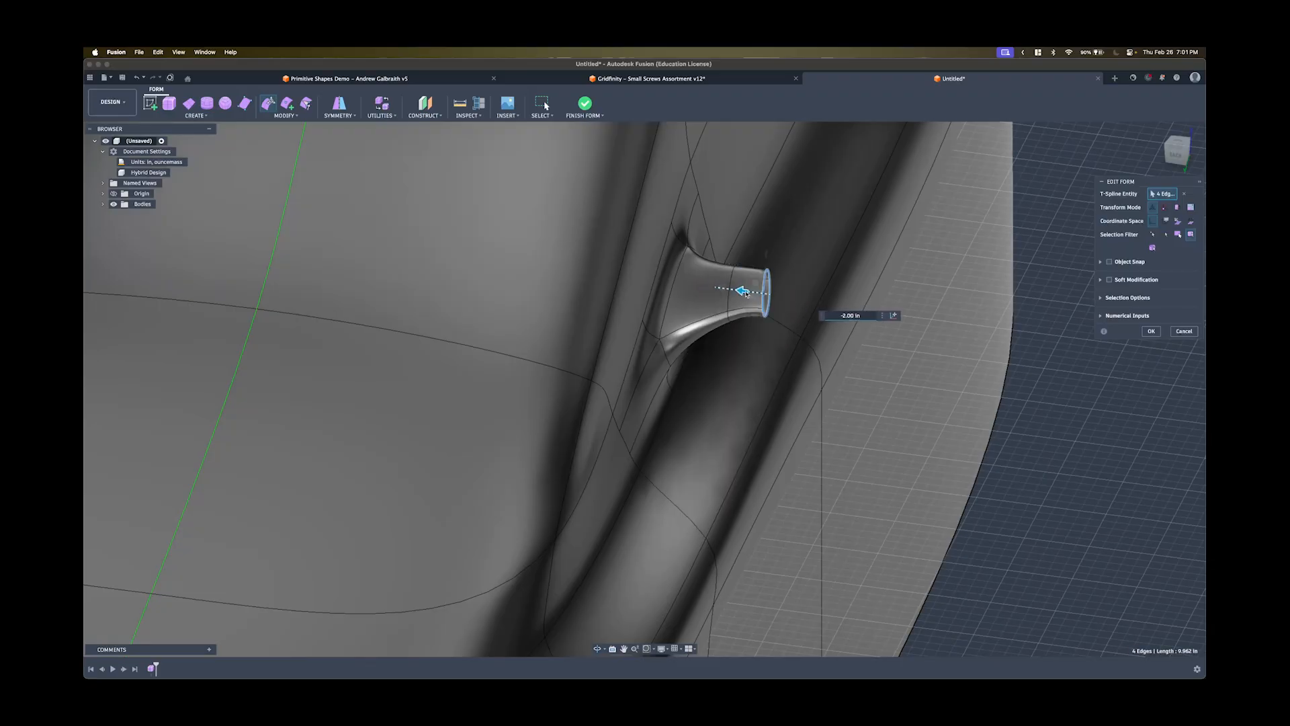
pyautogui.keyDown('shift'); pyautogui.moveTo(688, 328); pyautogui.dragTo(672, 373, button='middle'); pyautogui.keyUp('shift')
pyautogui.moveTo(754, 281); pyautogui.dragTo(760, 276)
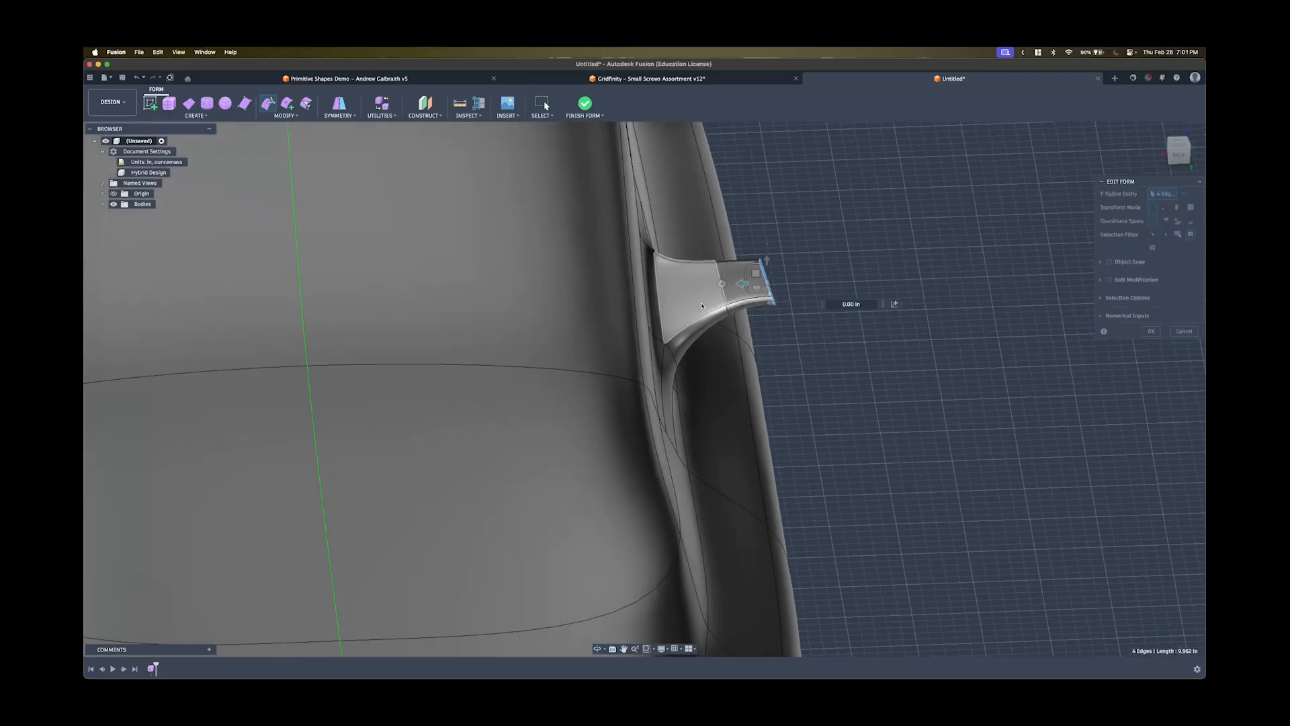
# Move the tube's end loop within a plane by about 0.537 in and -1.139 in to bend the stalk.
pyautogui.keyDown('shift'); pyautogui.moveTo(680, 358); pyautogui.dragTo(713, 301, button='middle'); pyautogui.keyUp('shift')
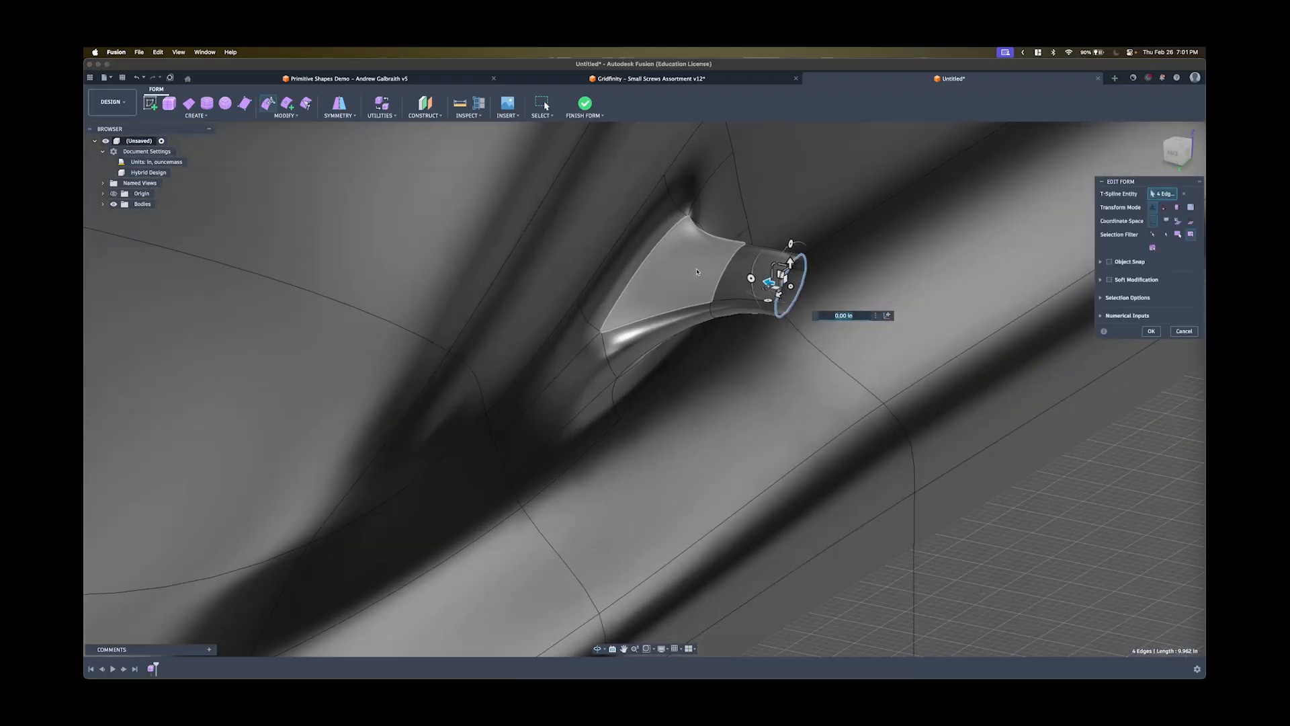
pyautogui.keyDown('shift'); pyautogui.moveTo(734, 276); pyautogui.dragTo(725, 331, button='middle'); pyautogui.keyUp('shift')
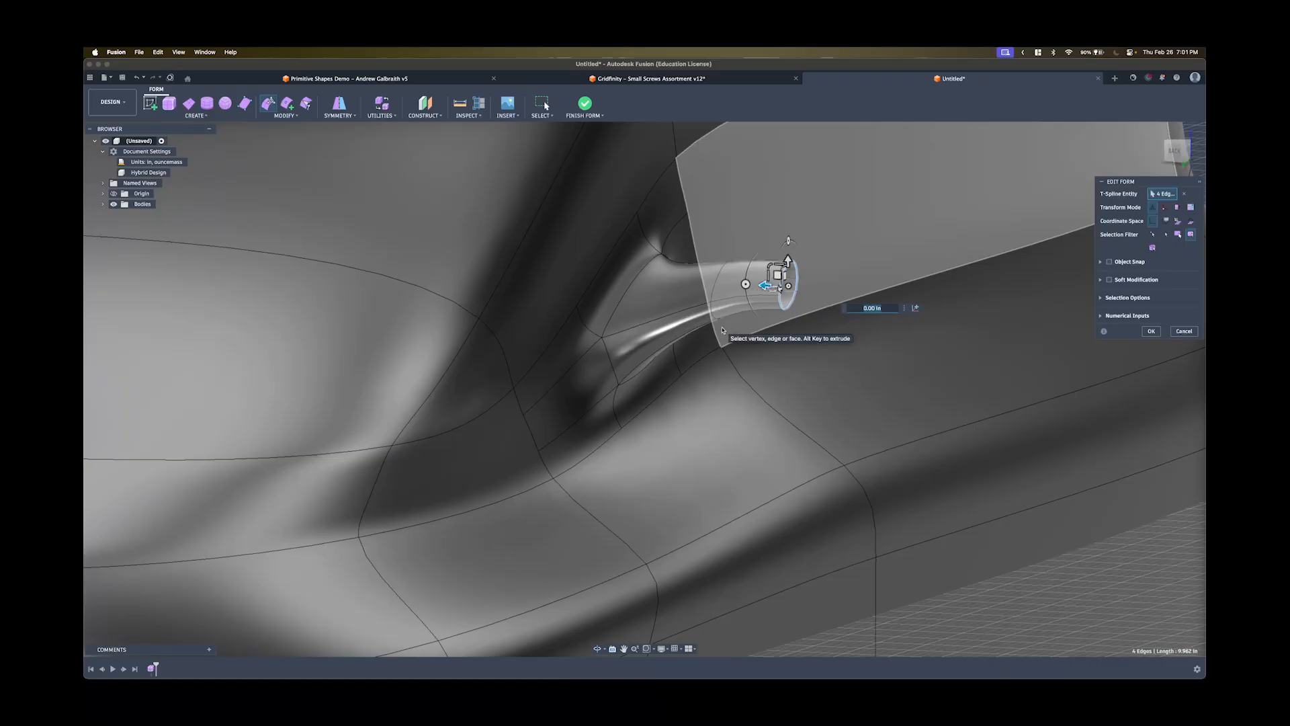
pyautogui.keyDown('shift'); pyautogui.moveTo(722, 330); pyautogui.dragTo(685, 296, button='middle'); pyautogui.keyUp('shift')
pyautogui.scroll(5, 686, 297)
pyautogui.scroll(-10, 690, 297)
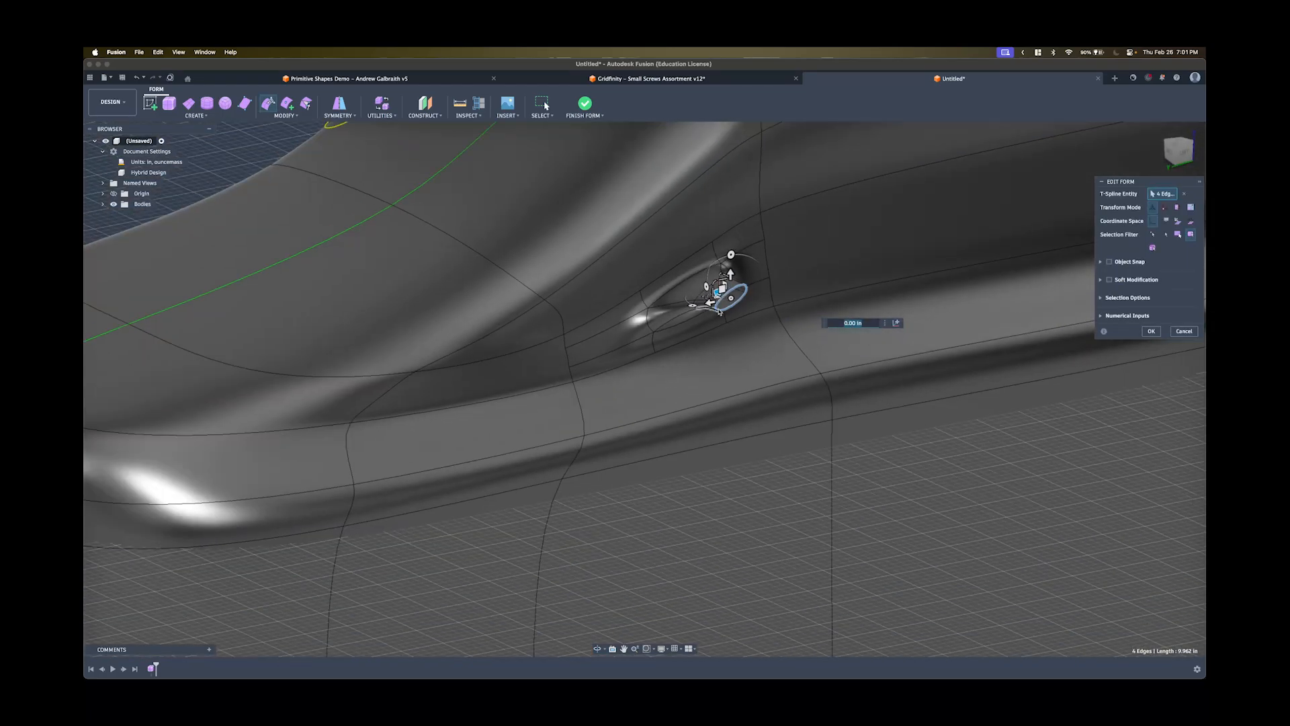
pyautogui.scroll(-5, 691, 283)
pyautogui.moveTo(692, 283); pyautogui.dragTo(676, 240, button='middle')
pyautogui.scroll(10, 696, 313)
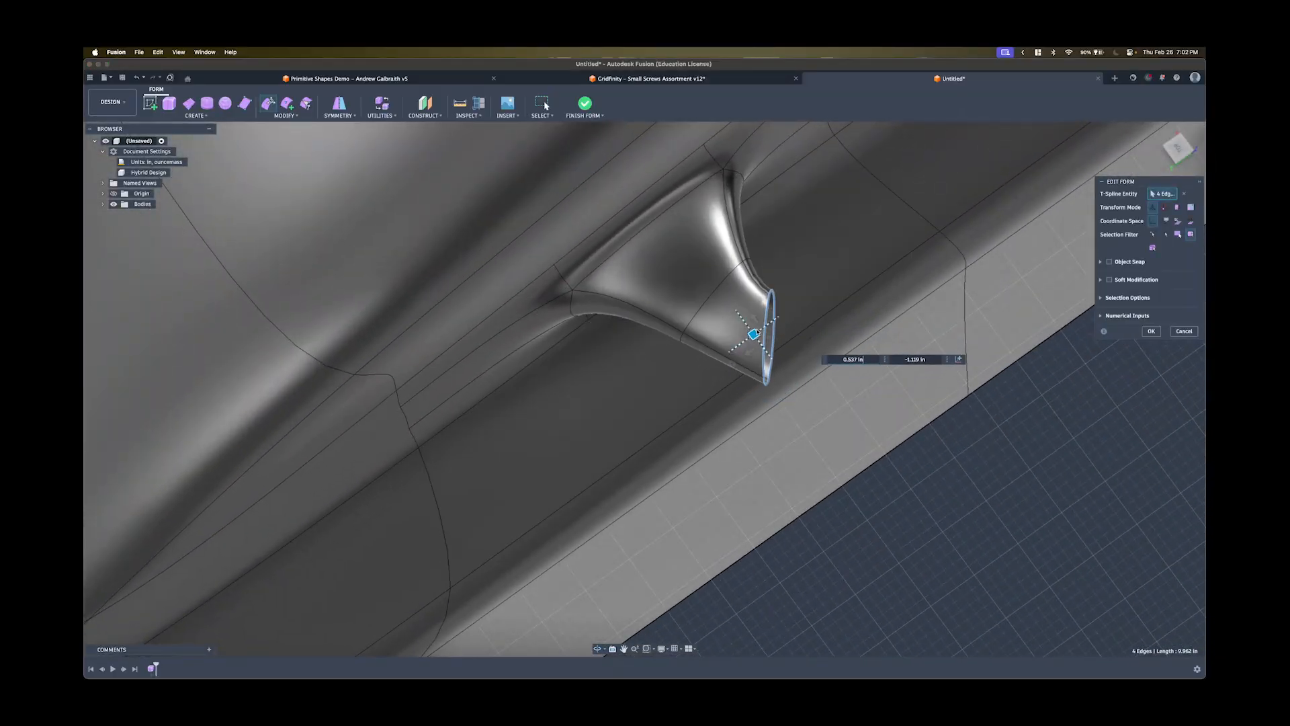
# Extrude the stalk's end loop by about -0.257 in and -0.852 in, and rotate the new loop 40 degrees.
pyautogui.moveTo(740, 336)
pyautogui.keyDown('shift'); pyautogui.mouseDown(button='middle')
pyautogui.moveTo(718, 281)
pyautogui.moveTo(626, 329)
pyautogui.moveTo(728, 347)
pyautogui.mouseUp(button='middle'); pyautogui.keyUp('shift')
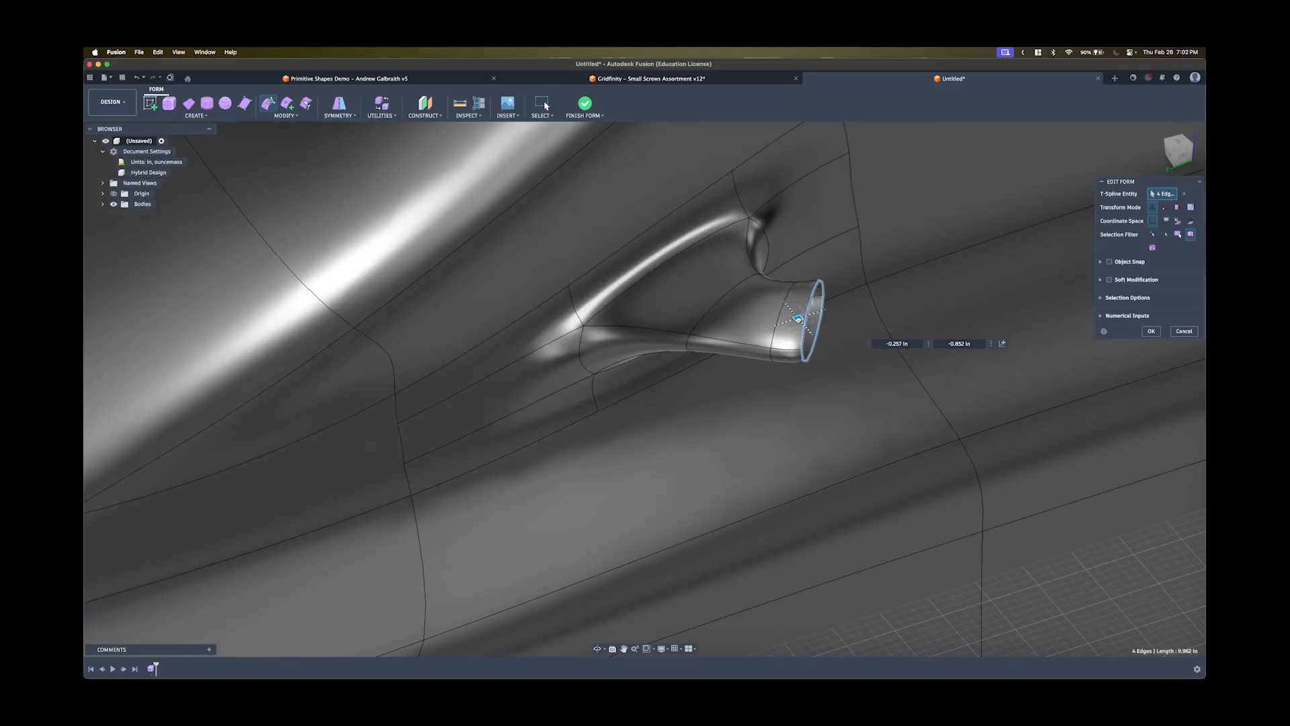
pyautogui.keyDown('shift'); pyautogui.moveTo(728, 348); pyautogui.dragTo(713, 362, button='middle'); pyautogui.keyUp('shift')
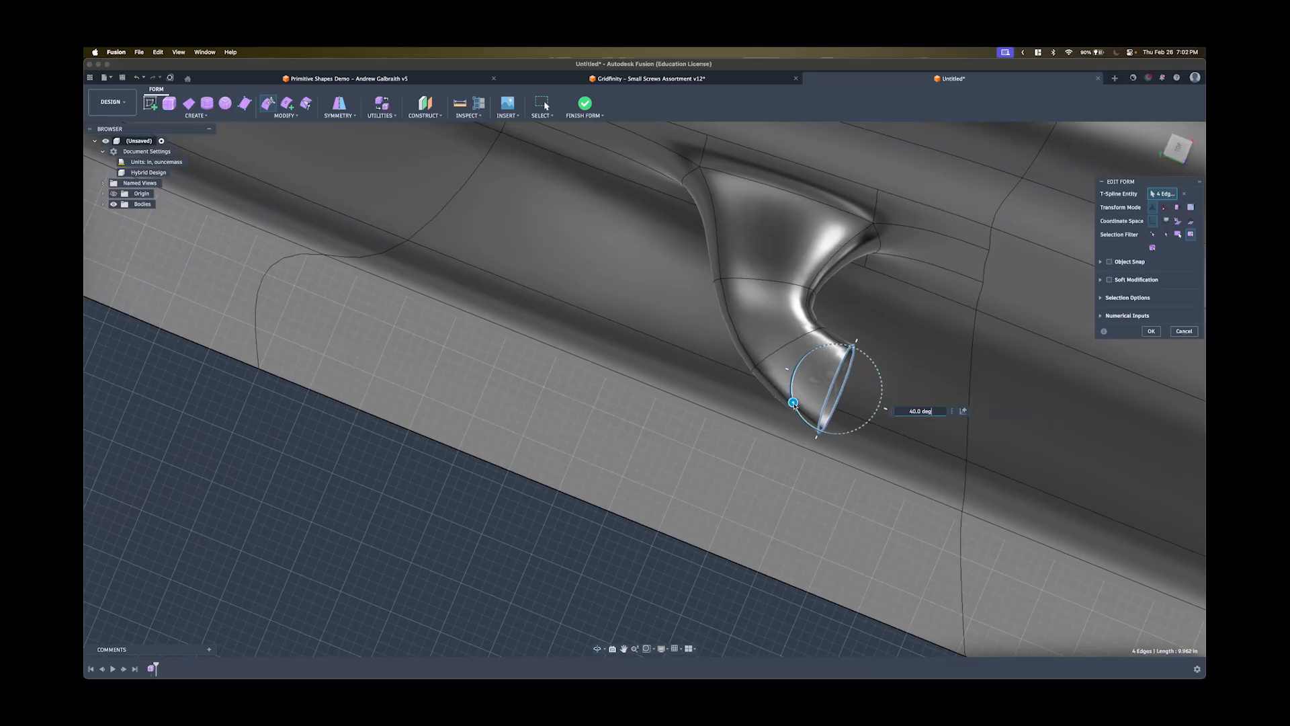
# Flare the stalk's end loop by scaling it to about 1.238 and stretching its height to about 1.94.
pyautogui.keyDown('shift'); pyautogui.moveTo(796, 407); pyautogui.dragTo(689, 269, button='middle'); pyautogui.keyUp('shift')
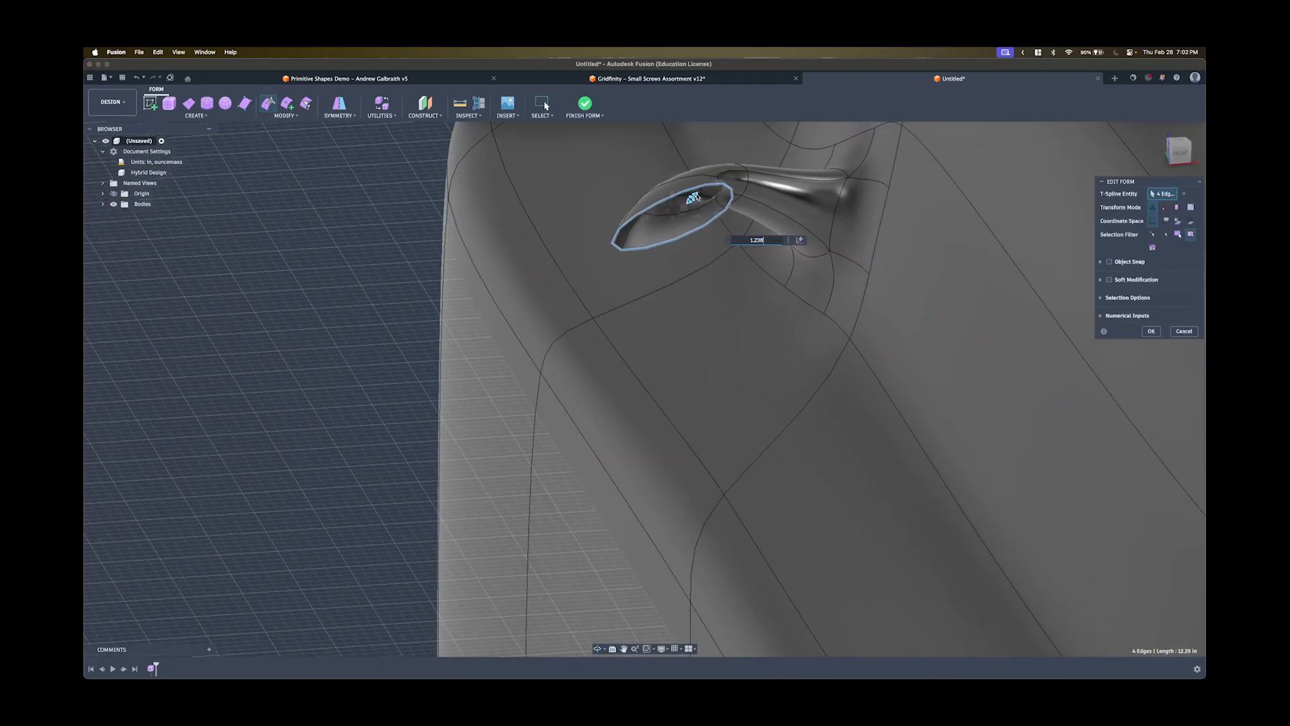
pyautogui.keyDown('shift'); pyautogui.moveTo(694, 201); pyautogui.dragTo(652, 195, button='middle'); pyautogui.keyUp('shift')
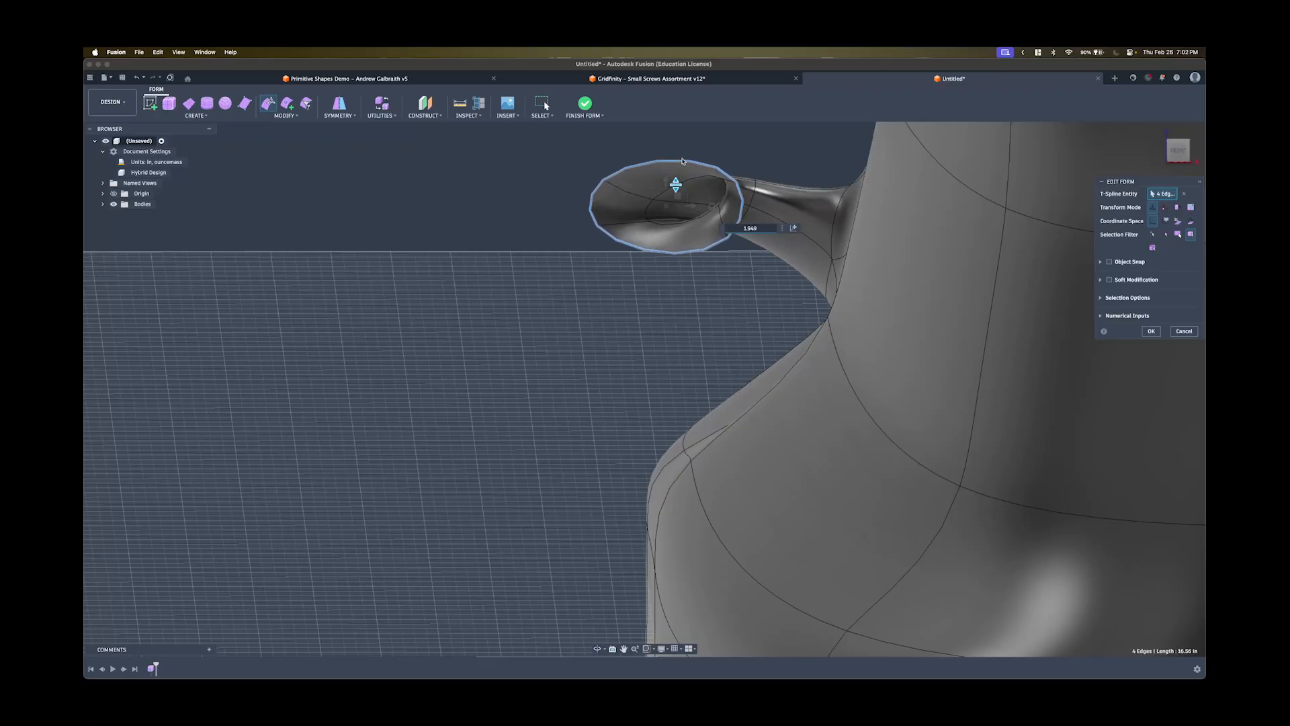
# Extrude the flared end loop 2 in toward the car's rear and scale it up to about 1.889 to form the mirror housing.
pyautogui.keyDown('shift'); pyautogui.moveTo(574, 184); pyautogui.dragTo(575, 243, button='middle'); pyautogui.keyUp('shift')
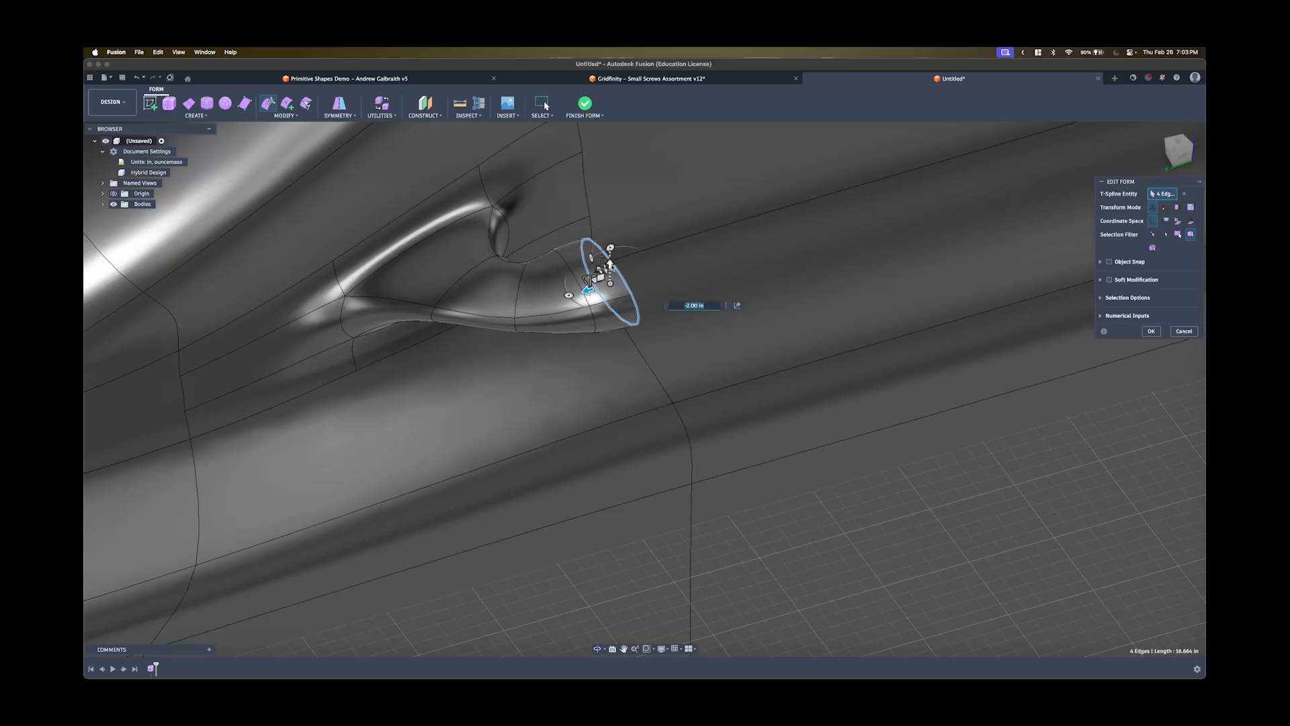
pyautogui.keyDown('shift'); pyautogui.moveTo(612, 264); pyautogui.dragTo(559, 269, button='middle'); pyautogui.keyUp('shift')
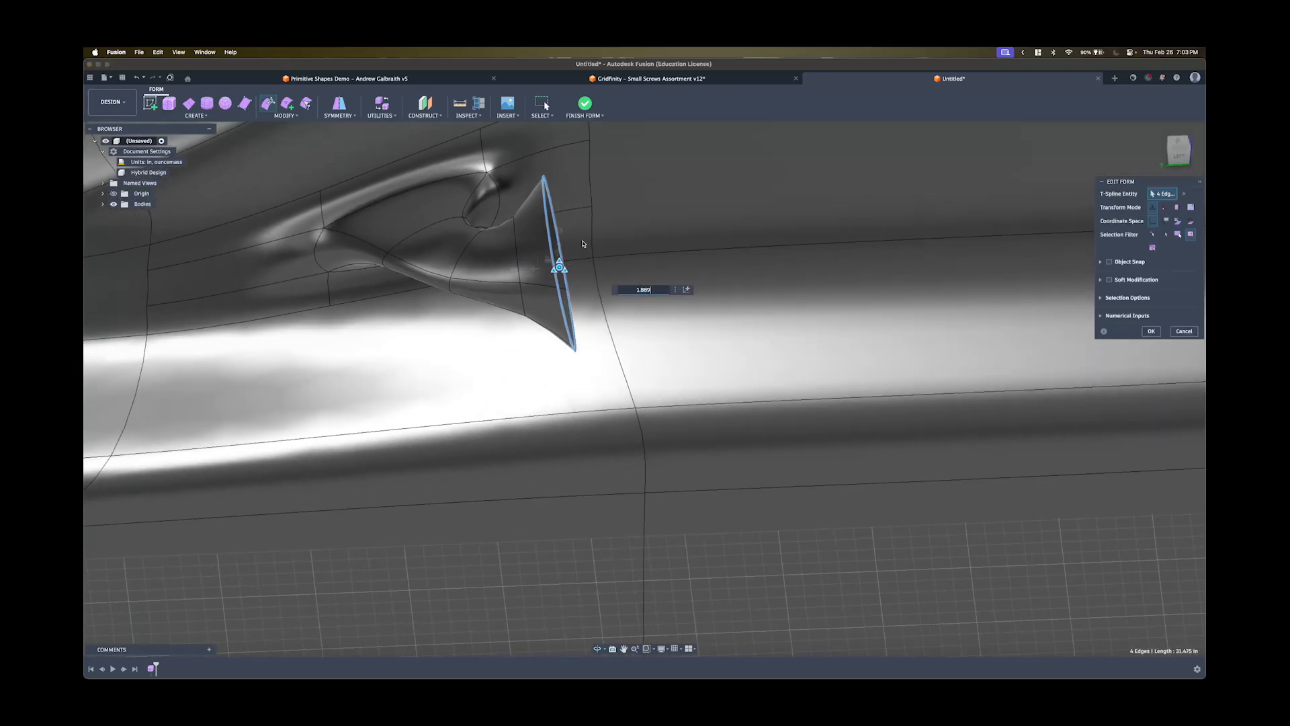
pyautogui.scroll(-10, 582, 246)
pyautogui.keyDown('shift'); pyautogui.moveTo(582, 245); pyautogui.dragTo(733, 249, button='middle'); pyautogui.keyUp('shift')
pyautogui.moveTo(519, 247)
pyautogui.keyDown('shift'); pyautogui.mouseDown(button='middle')
pyautogui.moveTo(498, 214)
pyautogui.moveTo(559, 255)
pyautogui.moveTo(507, 258)
pyautogui.moveTo(529, 266)
pyautogui.mouseUp(button='middle'); pyautogui.keyUp('shift')
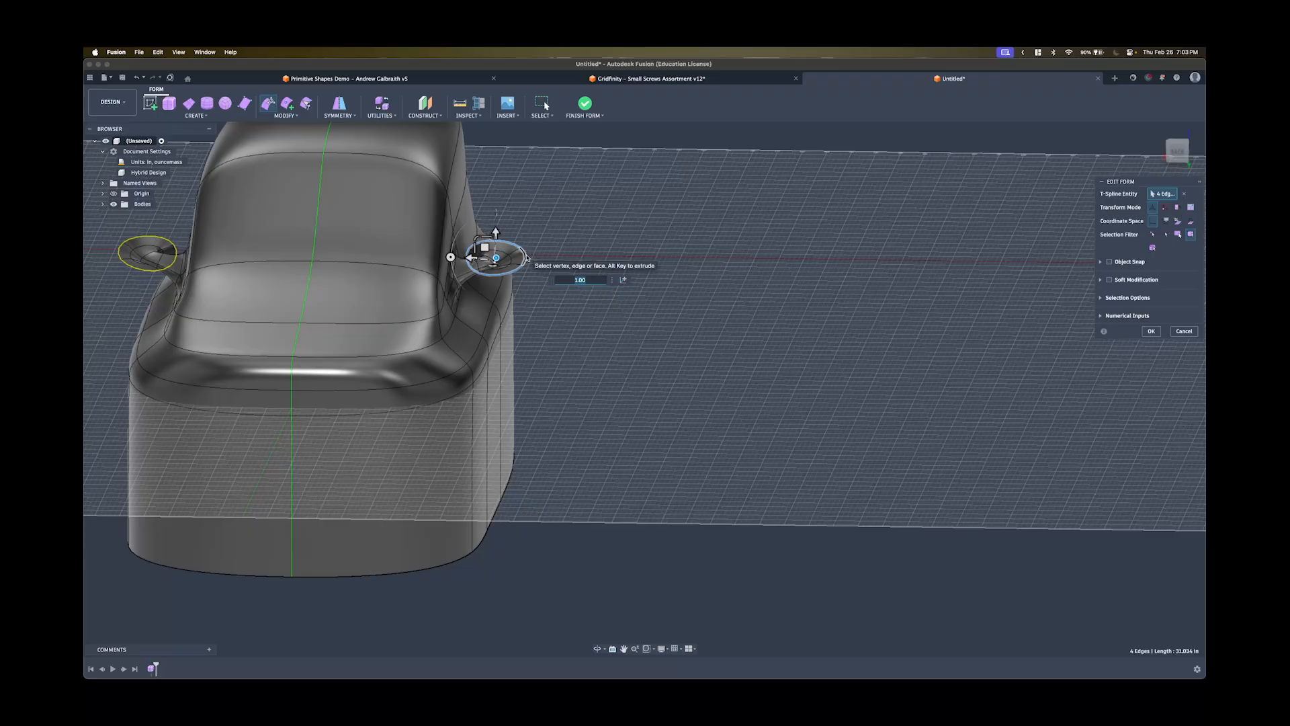
pyautogui.keyDown('shift'); pyautogui.moveTo(527, 258); pyautogui.dragTo(412, 271, button='middle'); pyautogui.keyUp('shift')
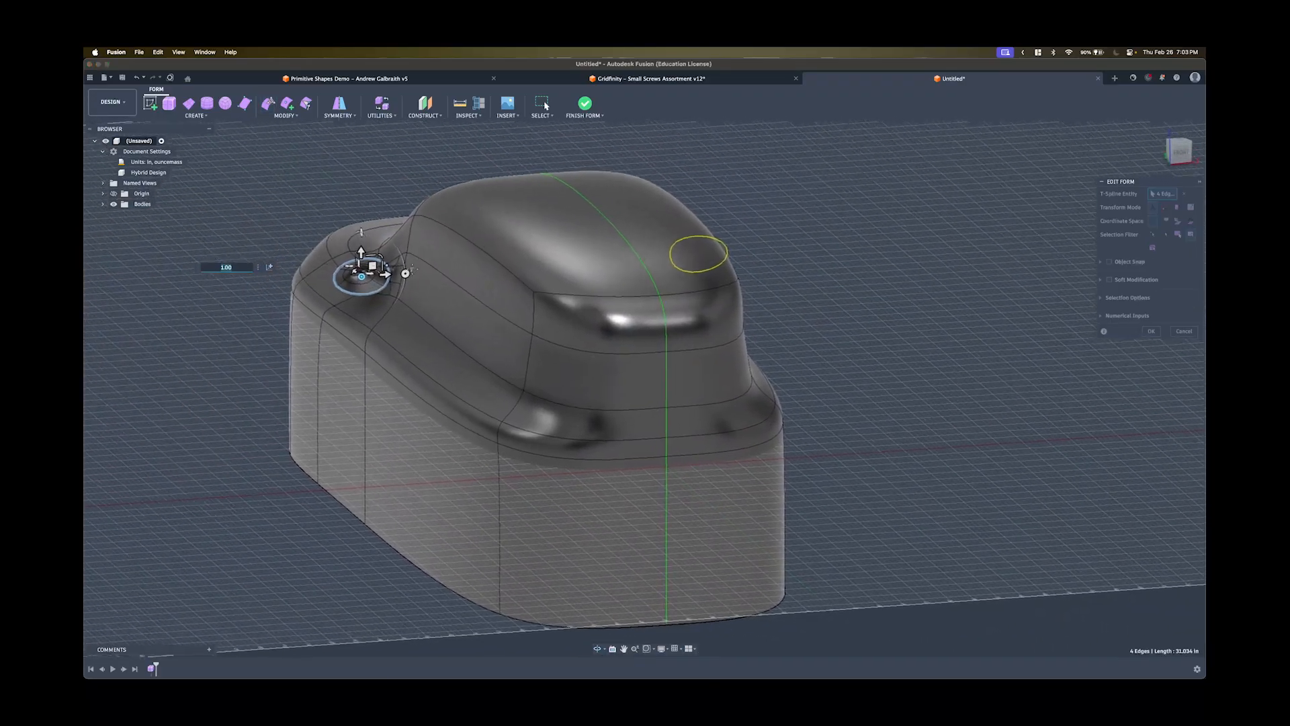
# Scale down the mirror housing's end loop slightly, move it 1 in sideways toward the car body, and clear the selection.
pyautogui.scroll(8, 412, 272)
pyautogui.moveTo(419, 276); pyautogui.dragTo(417, 274)
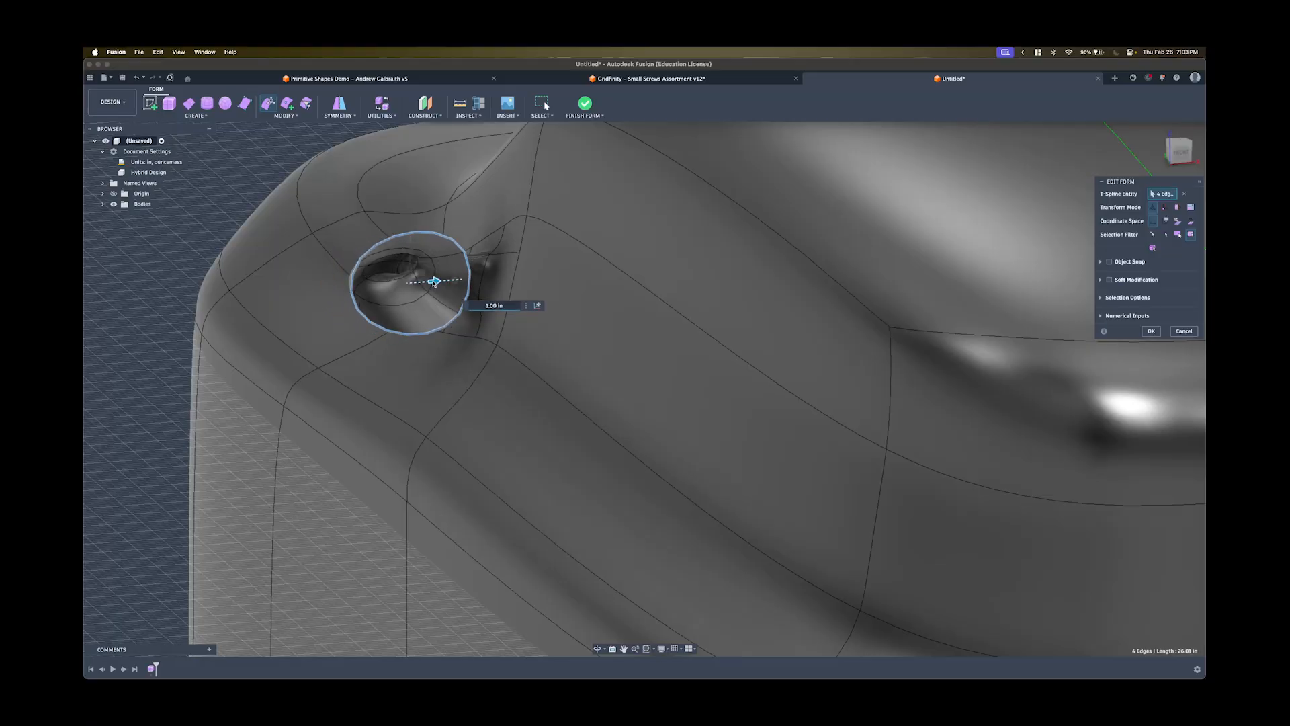
pyautogui.moveTo(433, 284); pyautogui.dragTo(434, 284)
pyautogui.keyDown('shift'); pyautogui.moveTo(397, 273); pyautogui.dragTo(605, 461, button='middle'); pyautogui.keyUp('shift')
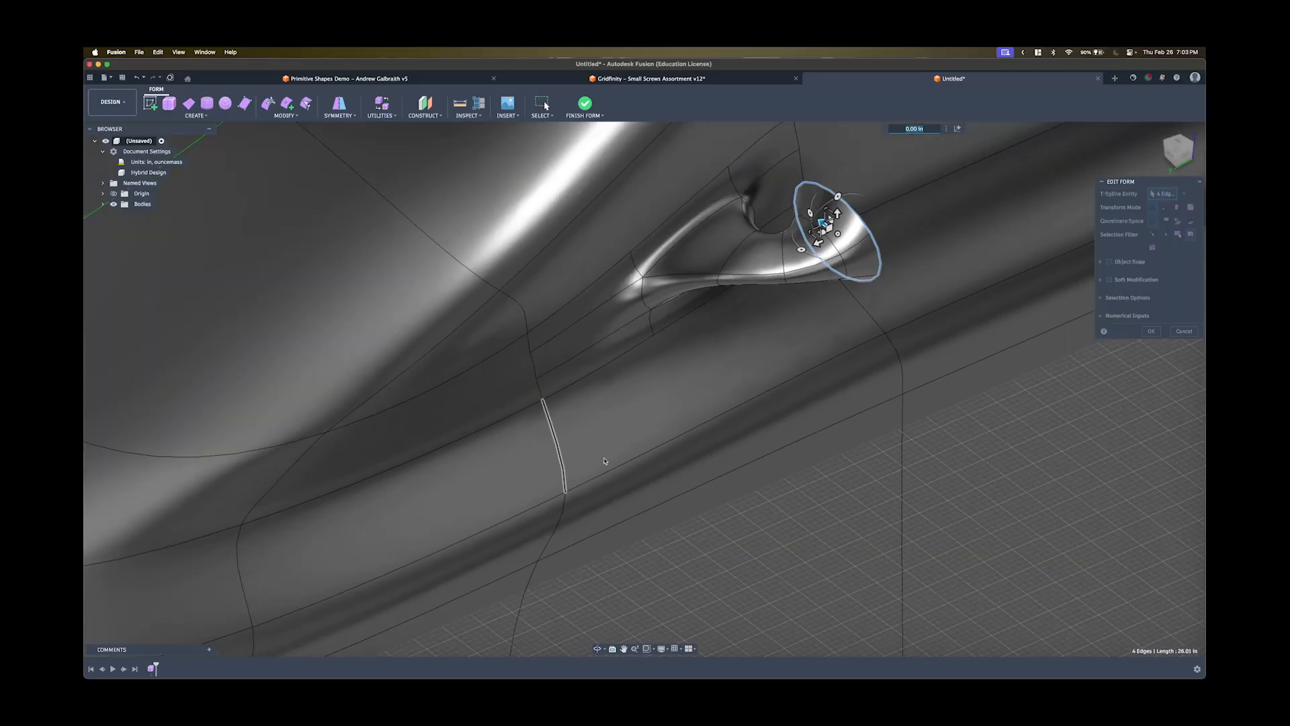
pyautogui.keyDown('shift'); pyautogui.moveTo(711, 328); pyautogui.dragTo(754, 354, button='middle'); pyautogui.keyUp('shift')
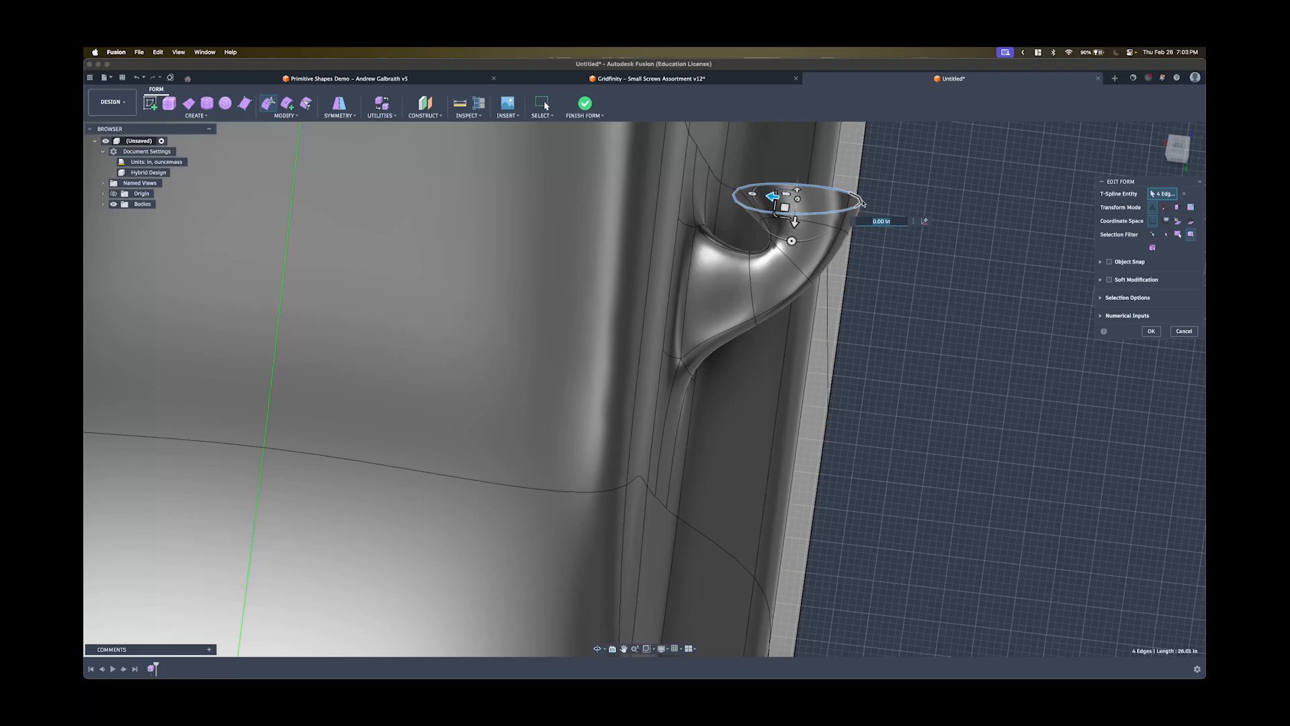
pyautogui.click(937, 298)
pyautogui.keyDown('shift'); pyautogui.moveTo(936, 299); pyautogui.dragTo(638, 232, button='middle'); pyautogui.keyUp('shift')
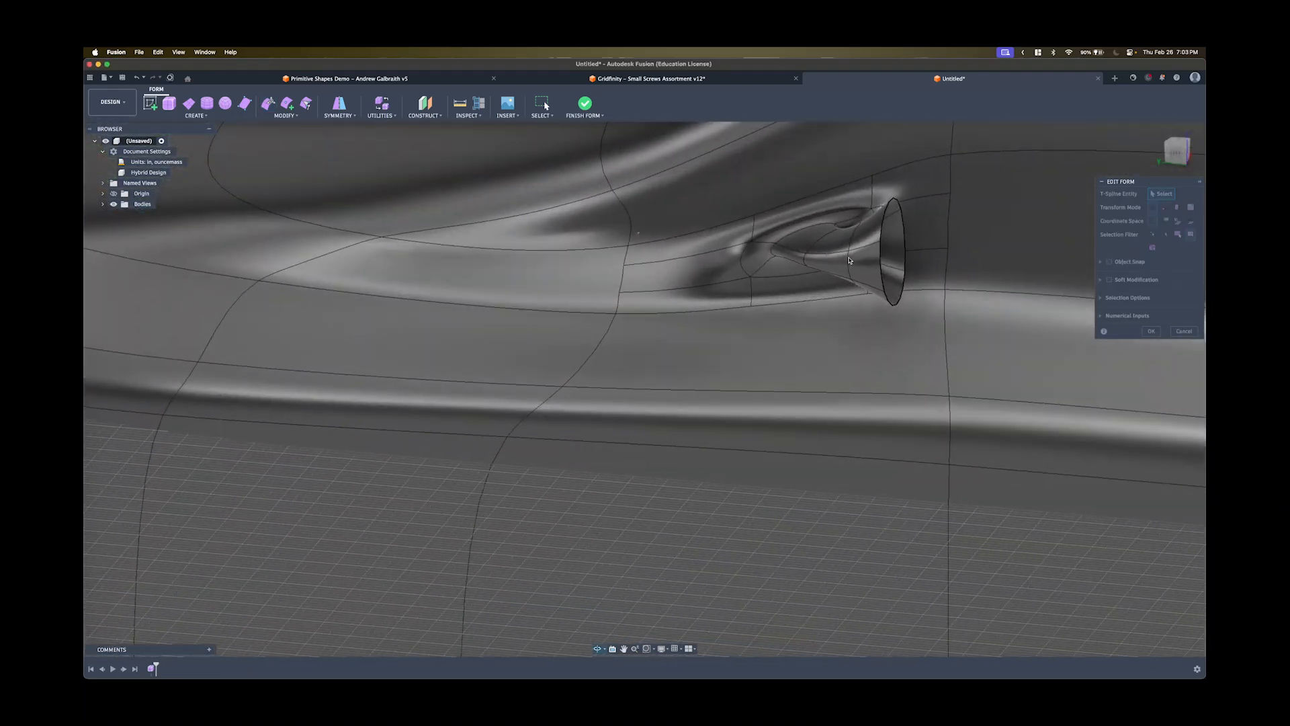
pyautogui.keyDown('shift'); pyautogui.moveTo(883, 266); pyautogui.dragTo(469, 338, button='middle'); pyautogui.keyUp('shift')
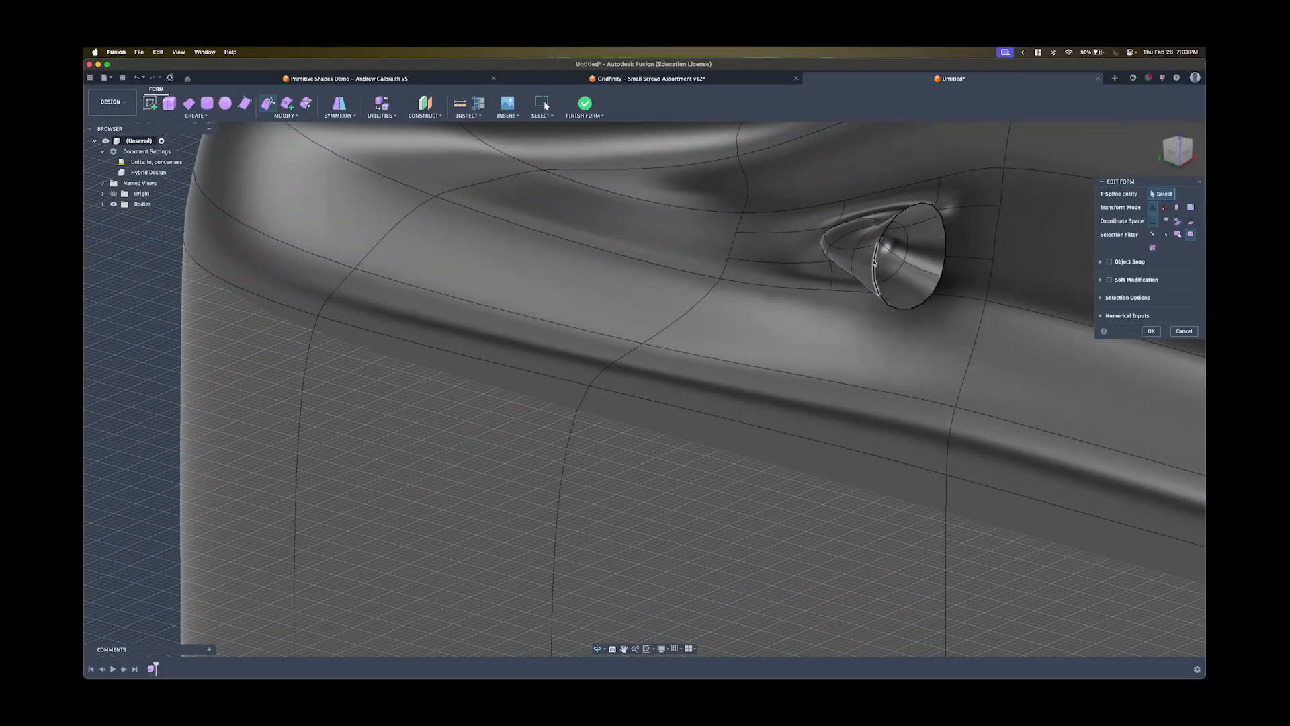
# Select the mirror housing's end loop, enable Soft Modification with a face count of 2, and accept the form edit.
pyautogui.click(876, 264)
pyautogui.doubleClick(876, 263)
pyautogui.moveTo(909, 296); pyautogui.dragTo(1075, 276, button='middle')
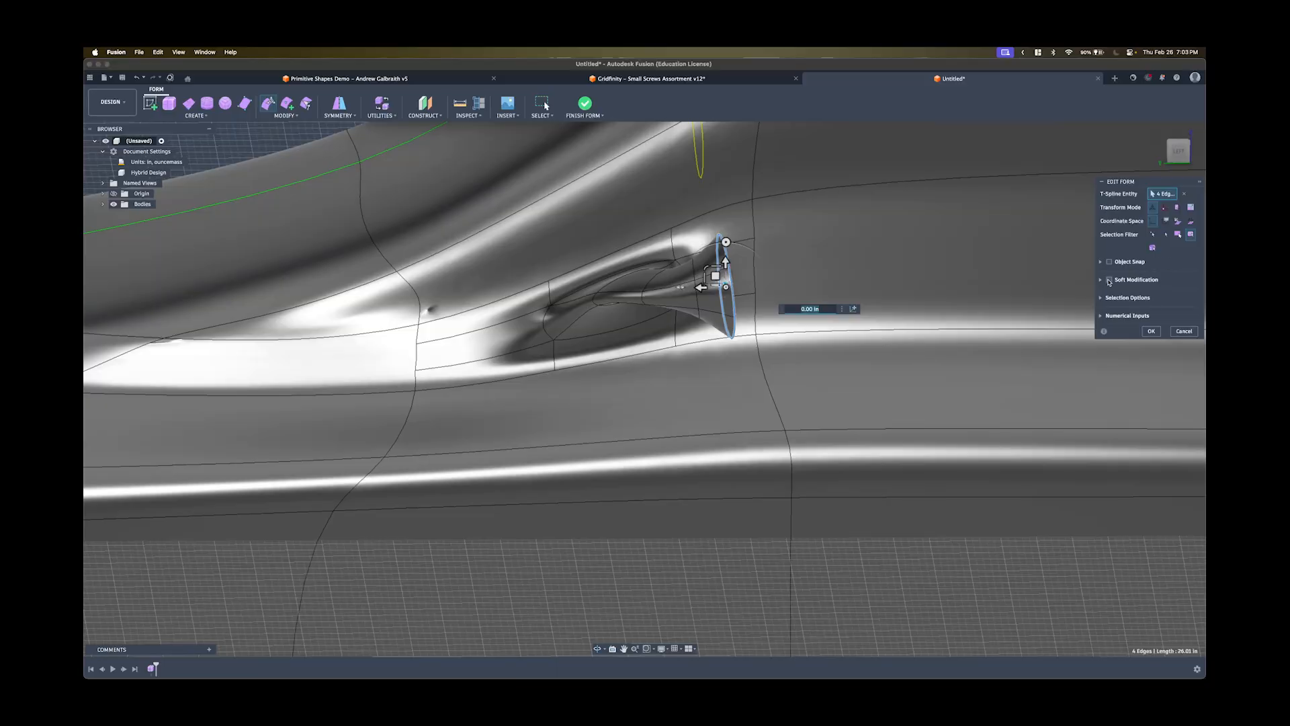
pyautogui.click(1109, 280)
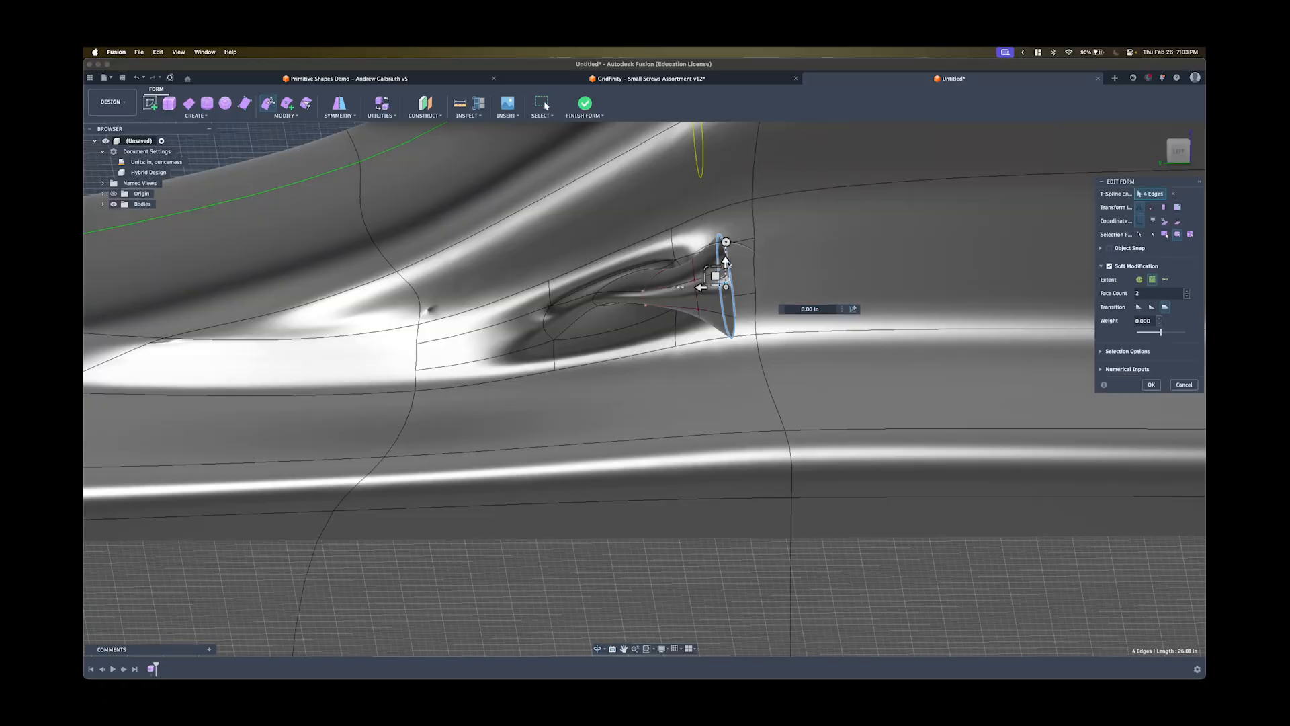
pyautogui.keyDown('shift'); pyautogui.moveTo(731, 243); pyautogui.dragTo(748, 268, button='middle'); pyautogui.keyUp('shift')
pyautogui.scroll(-8, 681, 247)
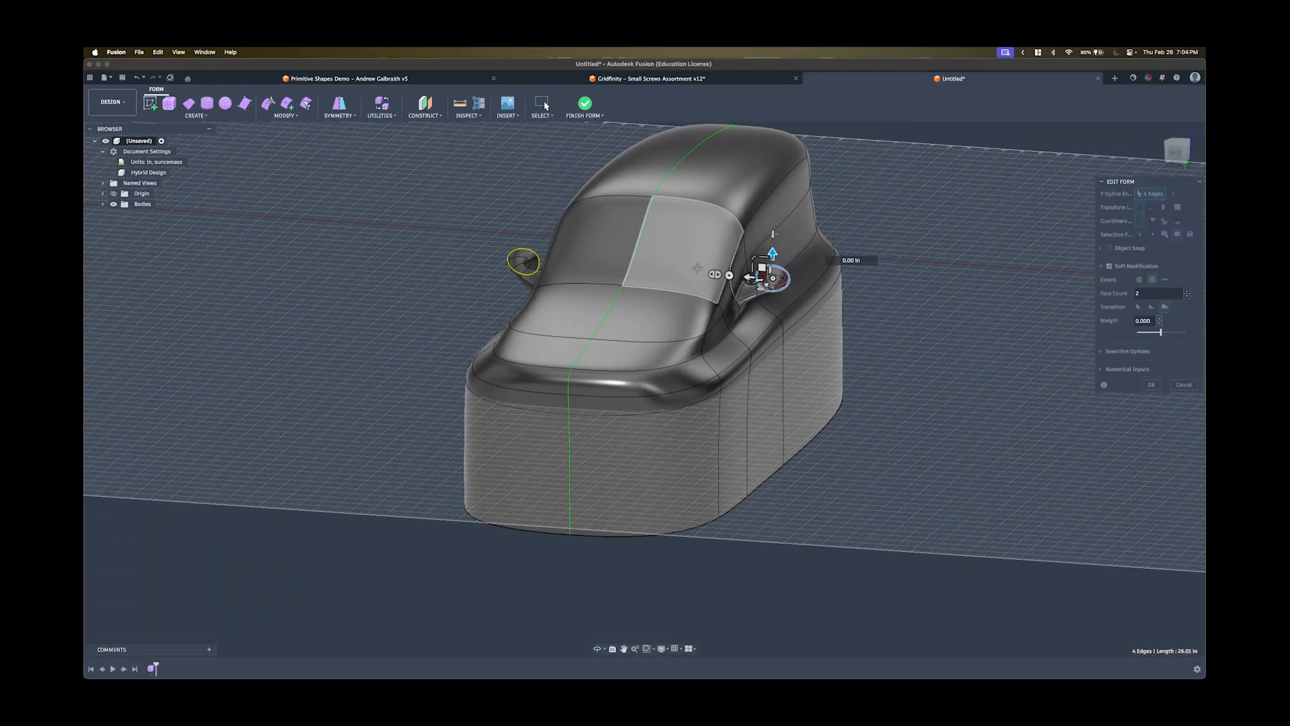
pyautogui.click(1144, 384)
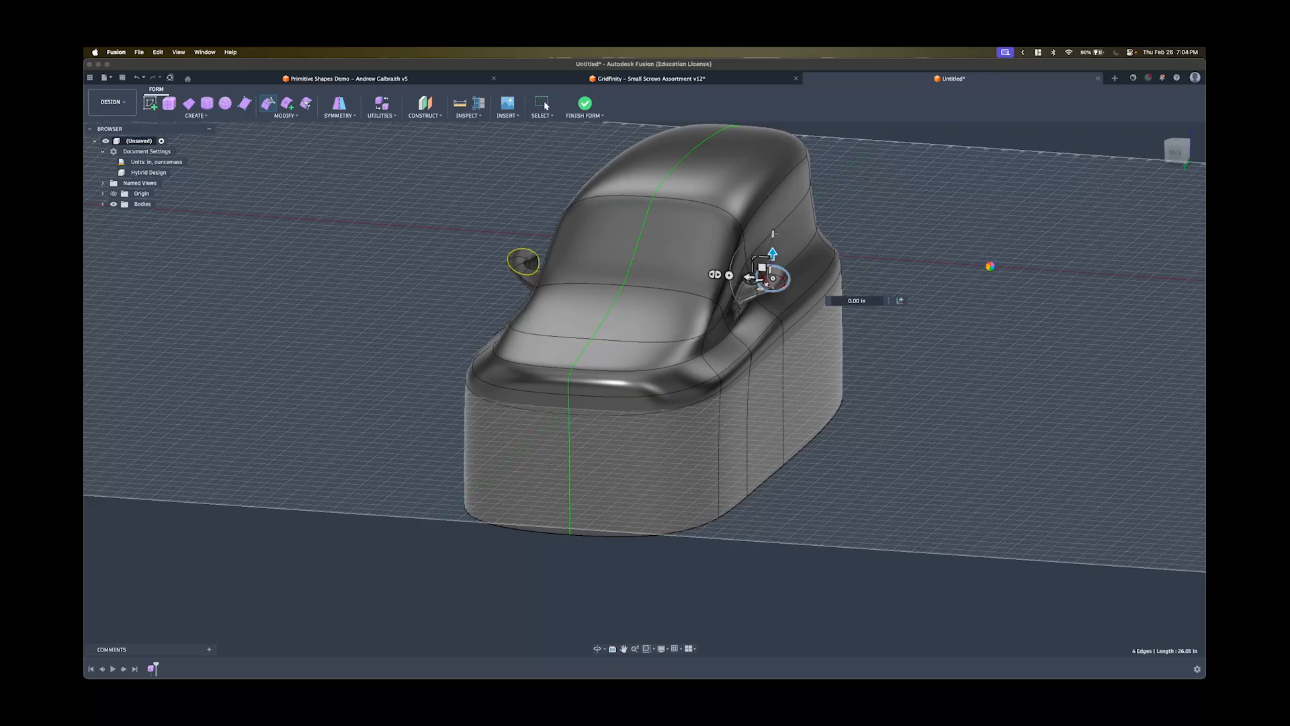
# Restart Edit Form on the mirror housing's end loop and extrude it 0.25 in toward the car's rear.
pyautogui.scroll(4, 796, 251)
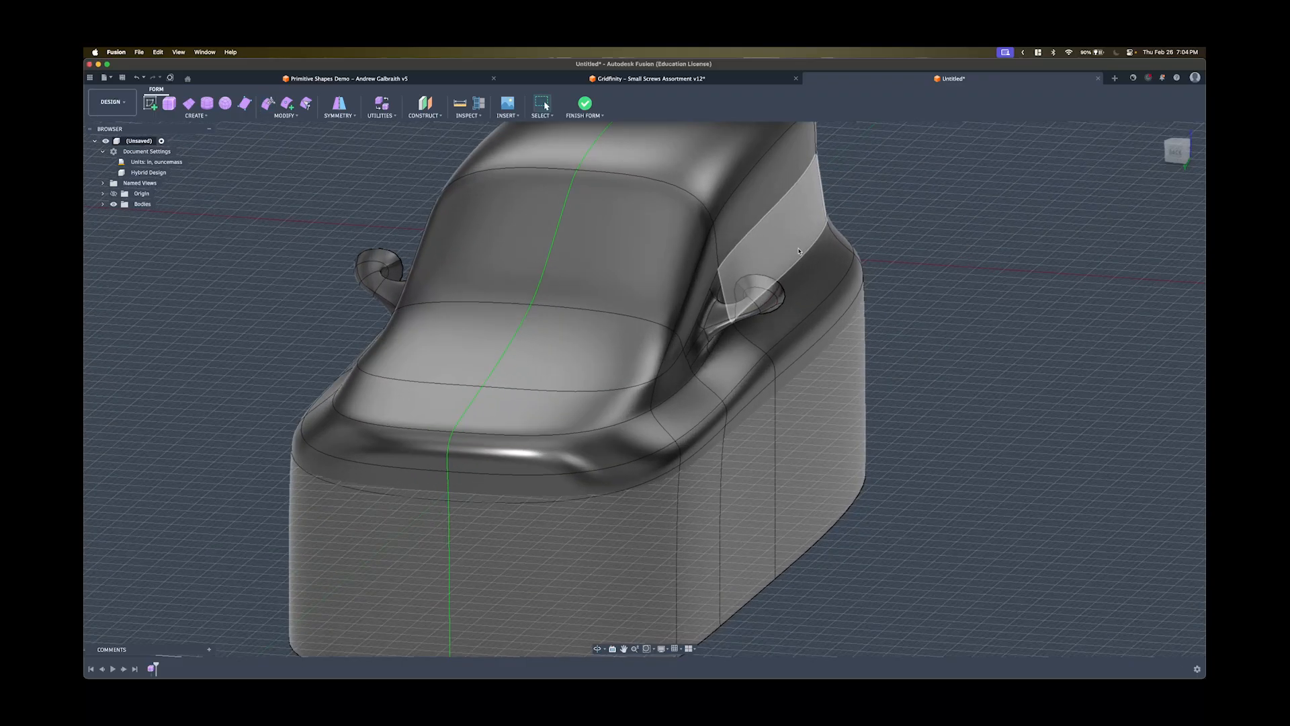
pyautogui.keyDown('shift'); pyautogui.moveTo(797, 251); pyautogui.dragTo(740, 338, button='middle'); pyautogui.keyUp('shift')
pyautogui.scroll(-4, 831, 372)
pyautogui.scroll(5, 725, 414)
pyautogui.keyDown('shift'); pyautogui.moveTo(725, 414); pyautogui.dragTo(759, 404, button='middle'); pyautogui.keyUp('shift')
pyautogui.scroll(4, 759, 403)
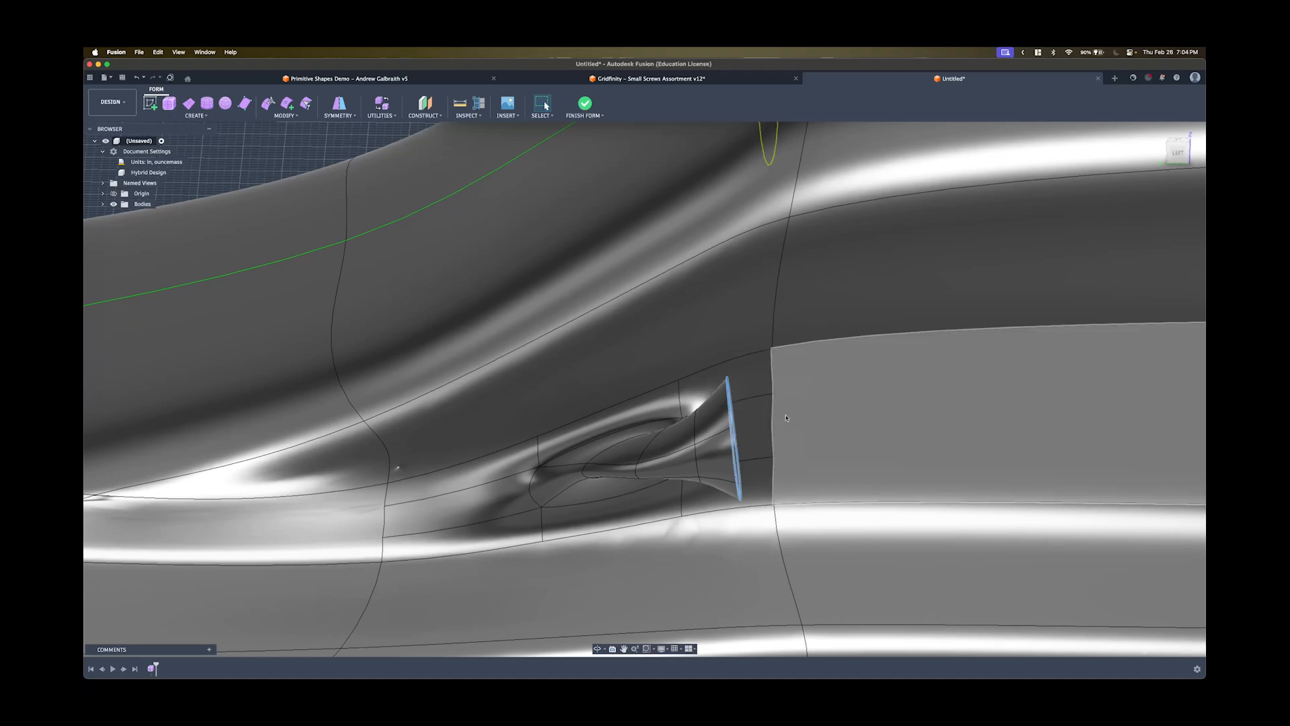
pyautogui.click(276, 106)
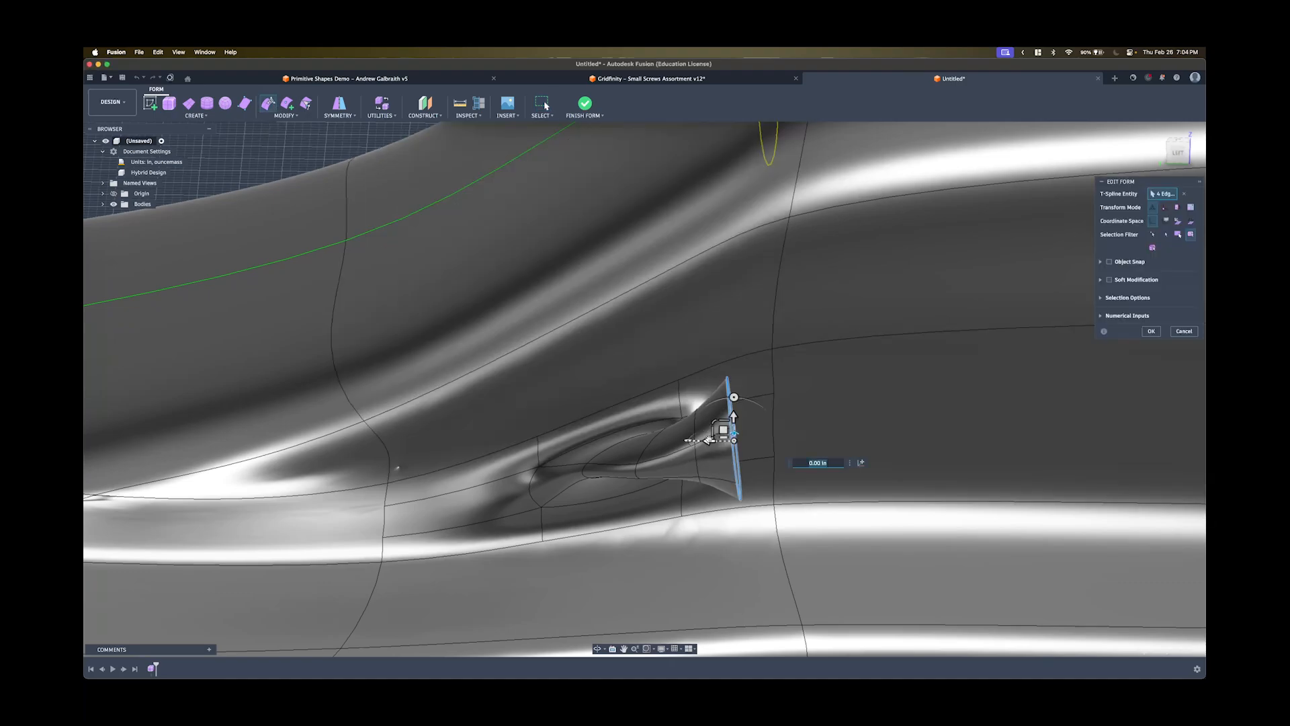
pyautogui.moveTo(720, 444); pyautogui.dragTo(726, 445)
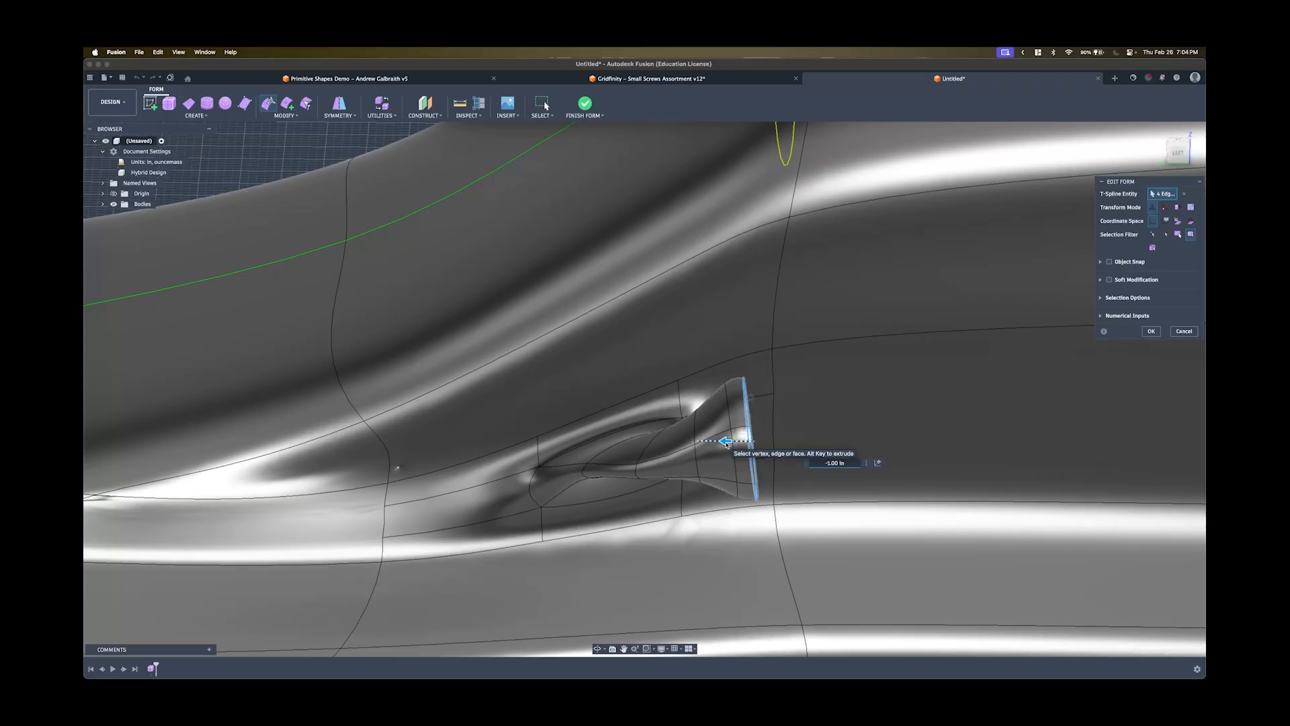
pyautogui.scroll(5, 723, 442)
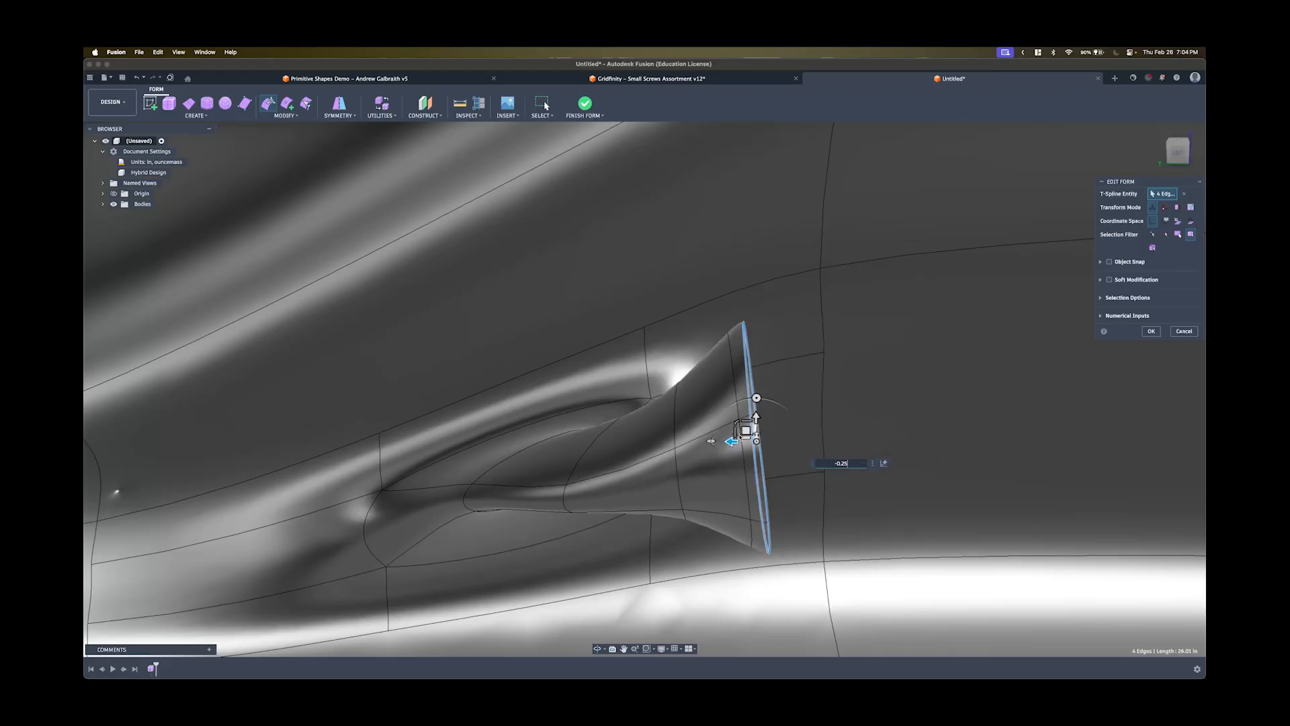
# Extrude the mirror housing's end loop once more toward the rear, accept the form edit, and clear the selection.
pyautogui.moveTo(739, 442); pyautogui.dragTo(755, 441)
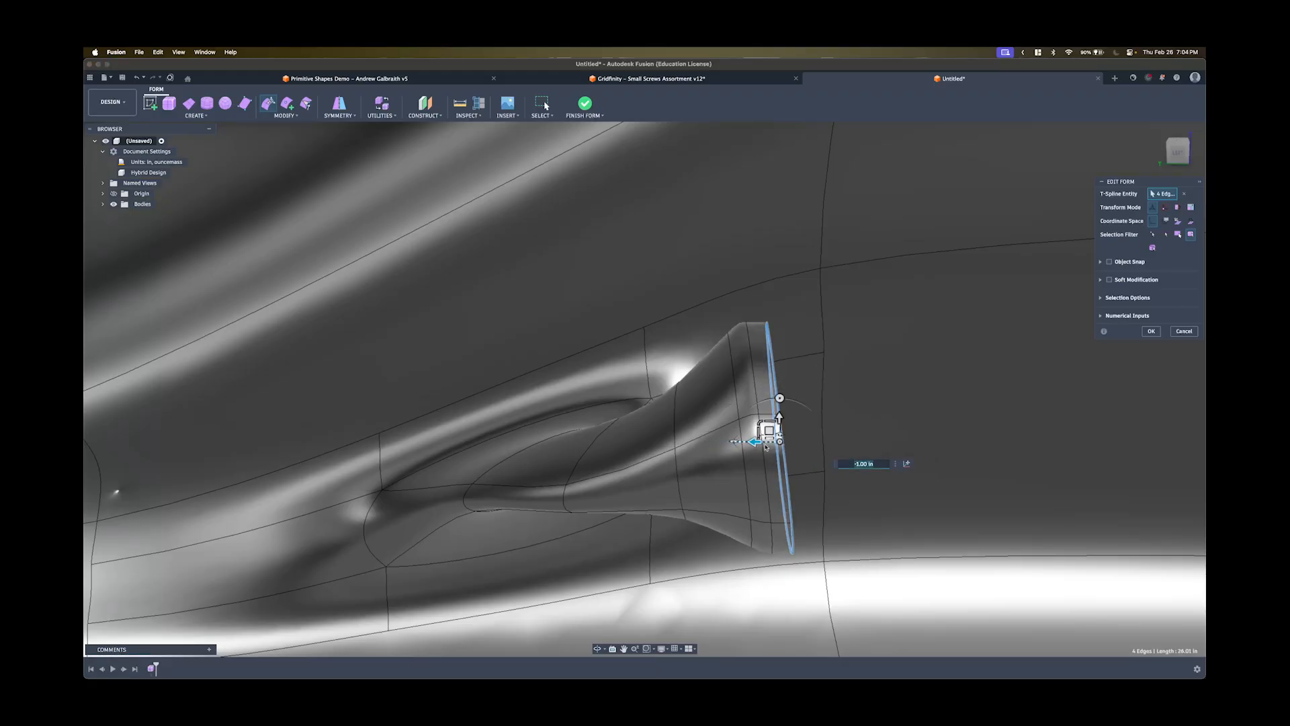
pyautogui.click(1151, 331)
pyautogui.scroll(-5, 804, 413)
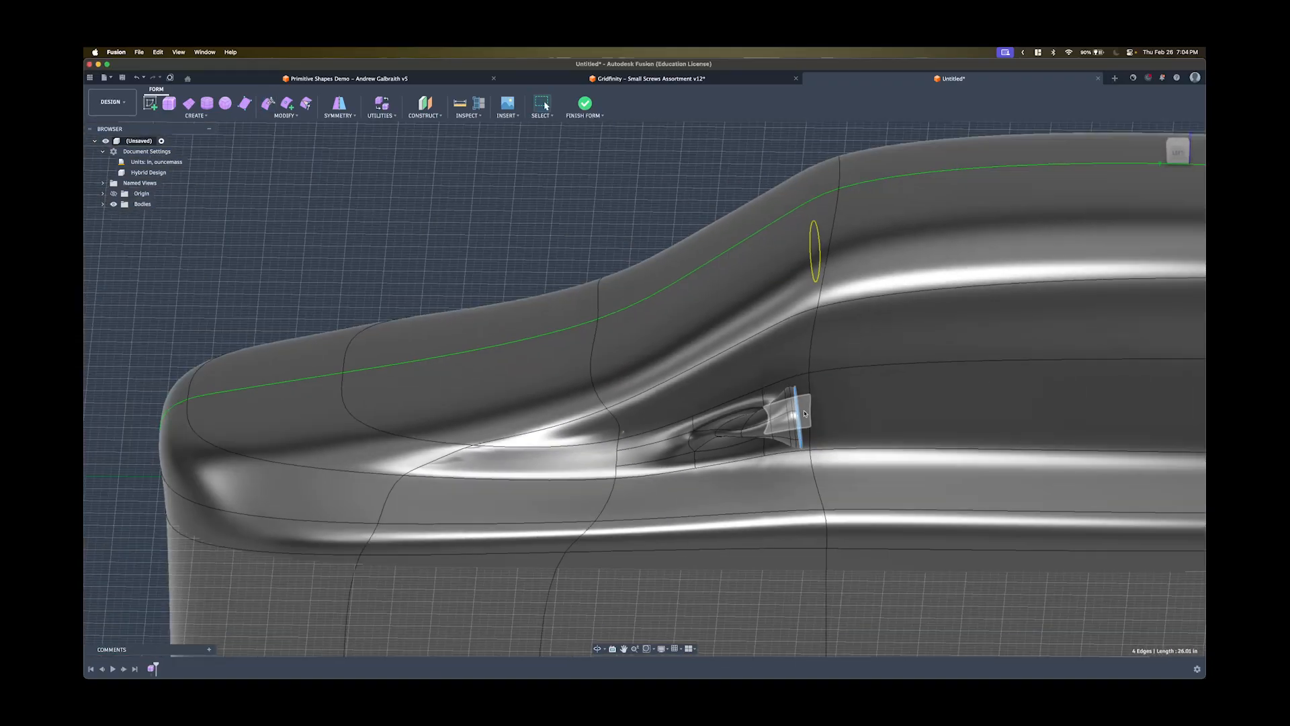
pyautogui.scroll(-5, 805, 413)
pyautogui.click(700, 291)
pyautogui.scroll(10, 802, 464)
pyautogui.keyDown('shift'); pyautogui.moveTo(799, 458); pyautogui.dragTo(777, 381, button='middle'); pyautogui.keyUp('shift')
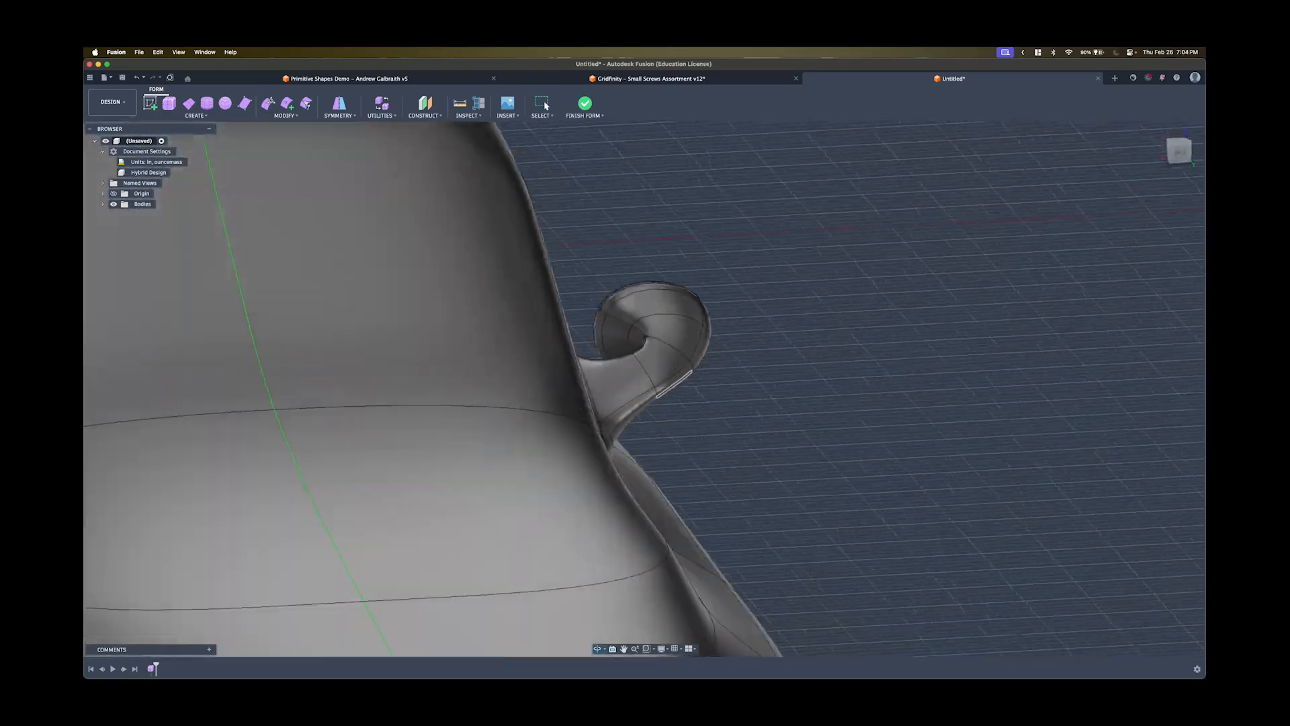
pyautogui.scroll(-10, 634, 408)
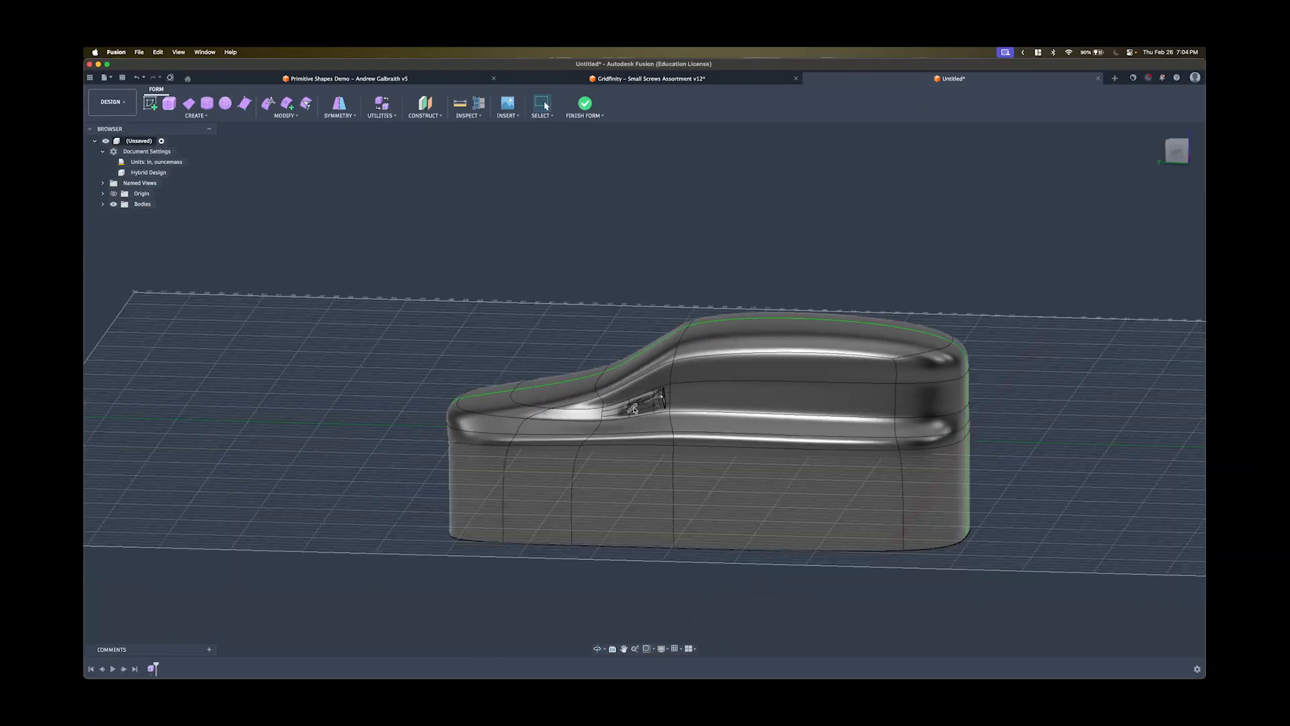
# Raise the car body's open bottom edge loop 15 in with Edit Form, accept the edit, and finish the form.
pyautogui.keyDown('shift'); pyautogui.moveTo(634, 408); pyautogui.dragTo(612, 415, button='middle'); pyautogui.keyUp('shift')
pyautogui.scroll(10, 633, 406)
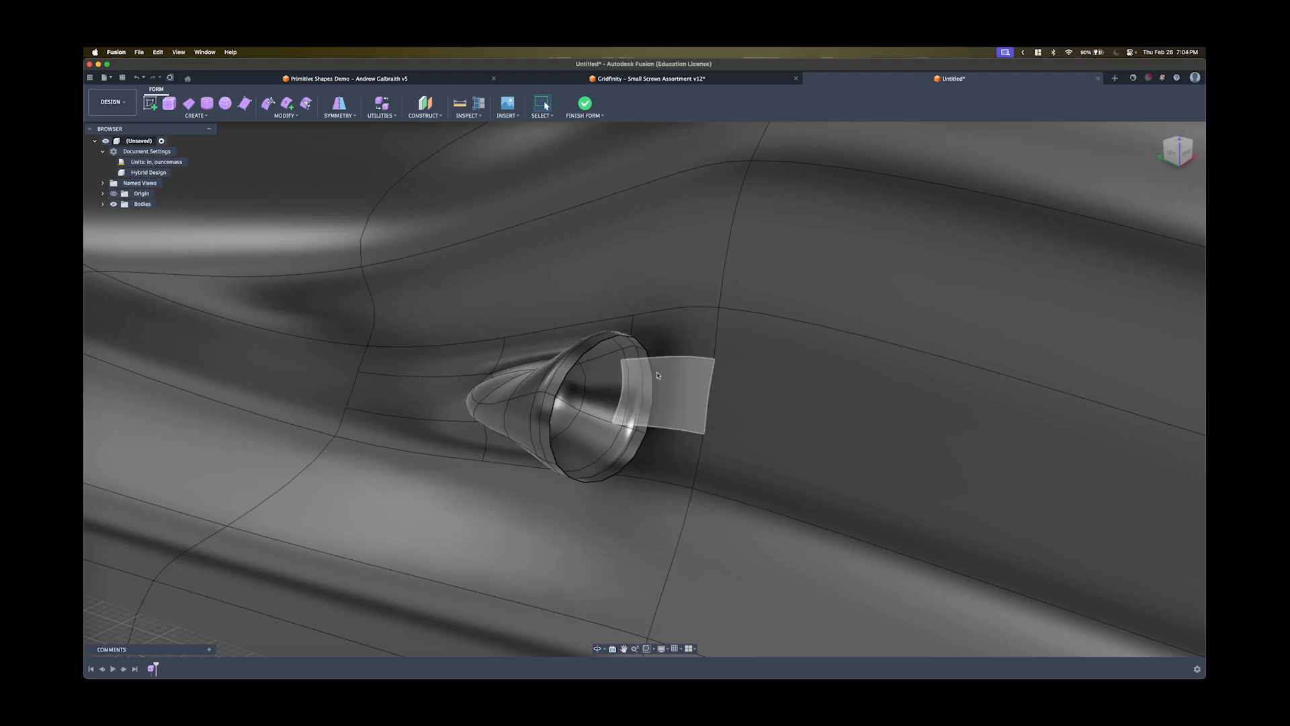
pyautogui.scroll(-10, 659, 371)
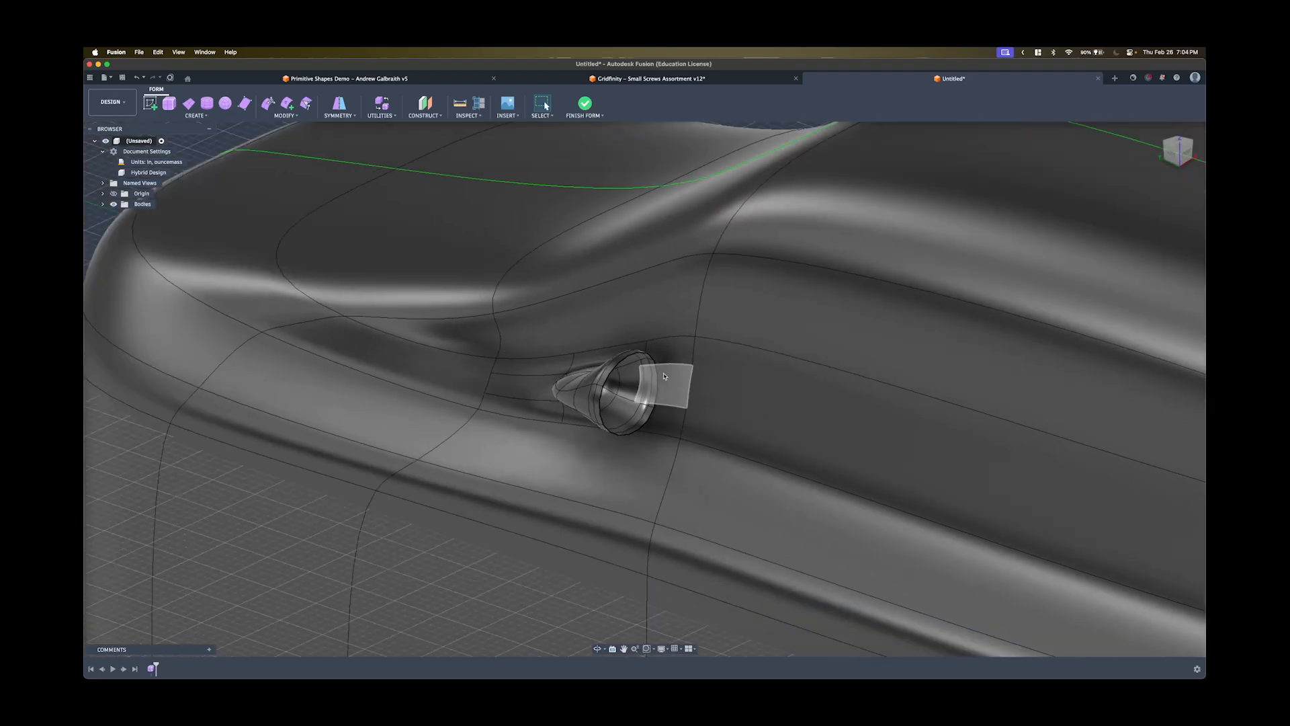
pyautogui.keyDown('shift'); pyautogui.moveTo(658, 374); pyautogui.dragTo(553, 491, button='middle'); pyautogui.keyUp('shift')
pyautogui.scroll(-5, 658, 416)
pyautogui.doubleClick(555, 495)
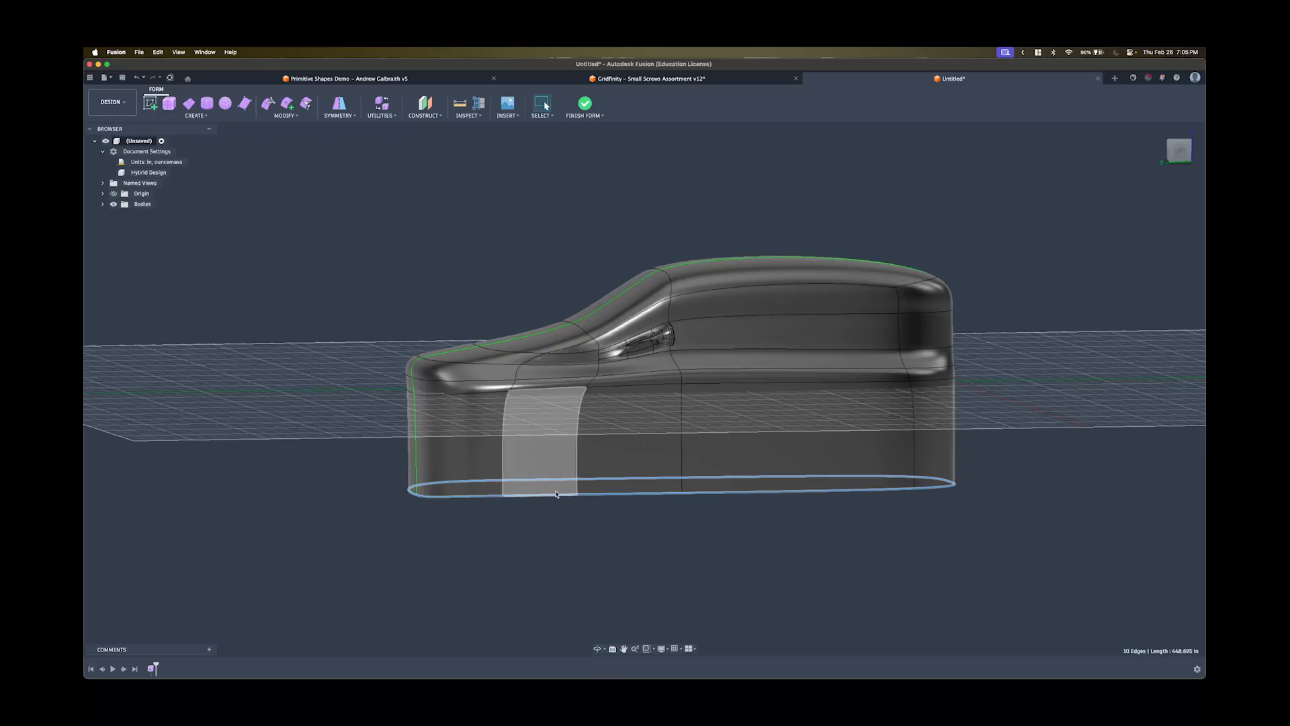
pyautogui.click(268, 104)
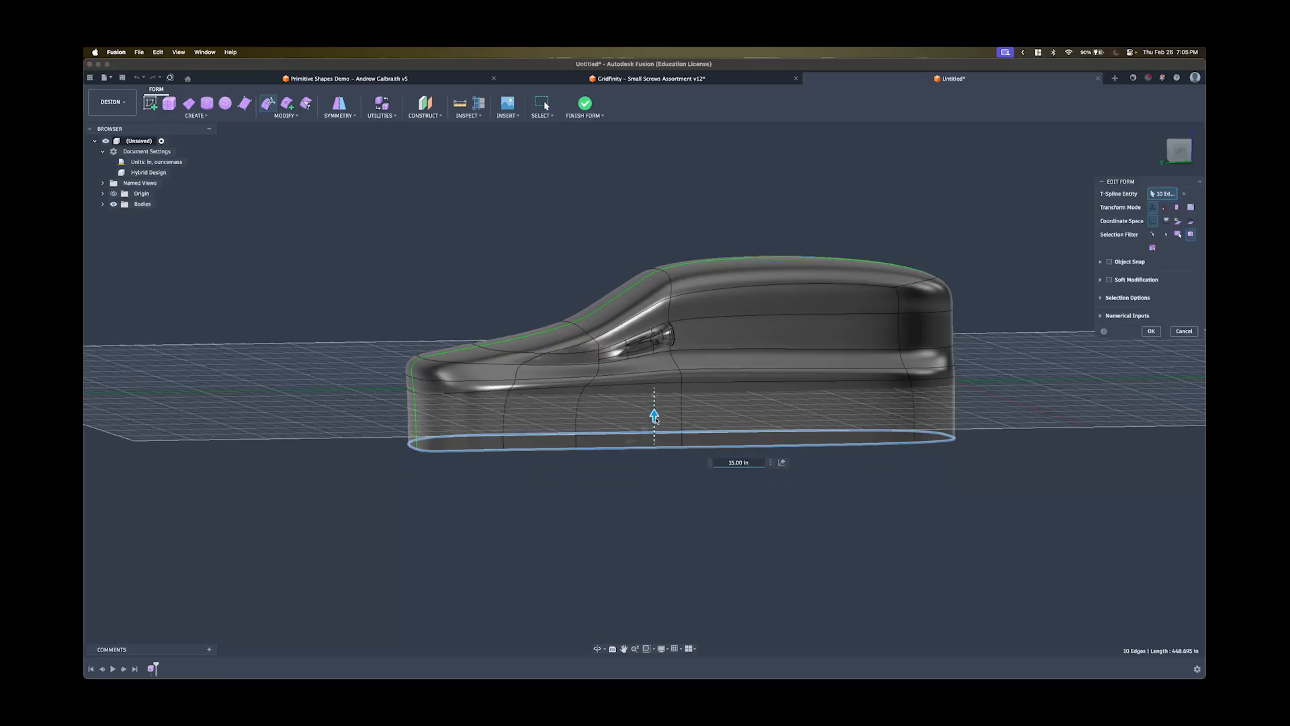
pyautogui.click(1151, 331)
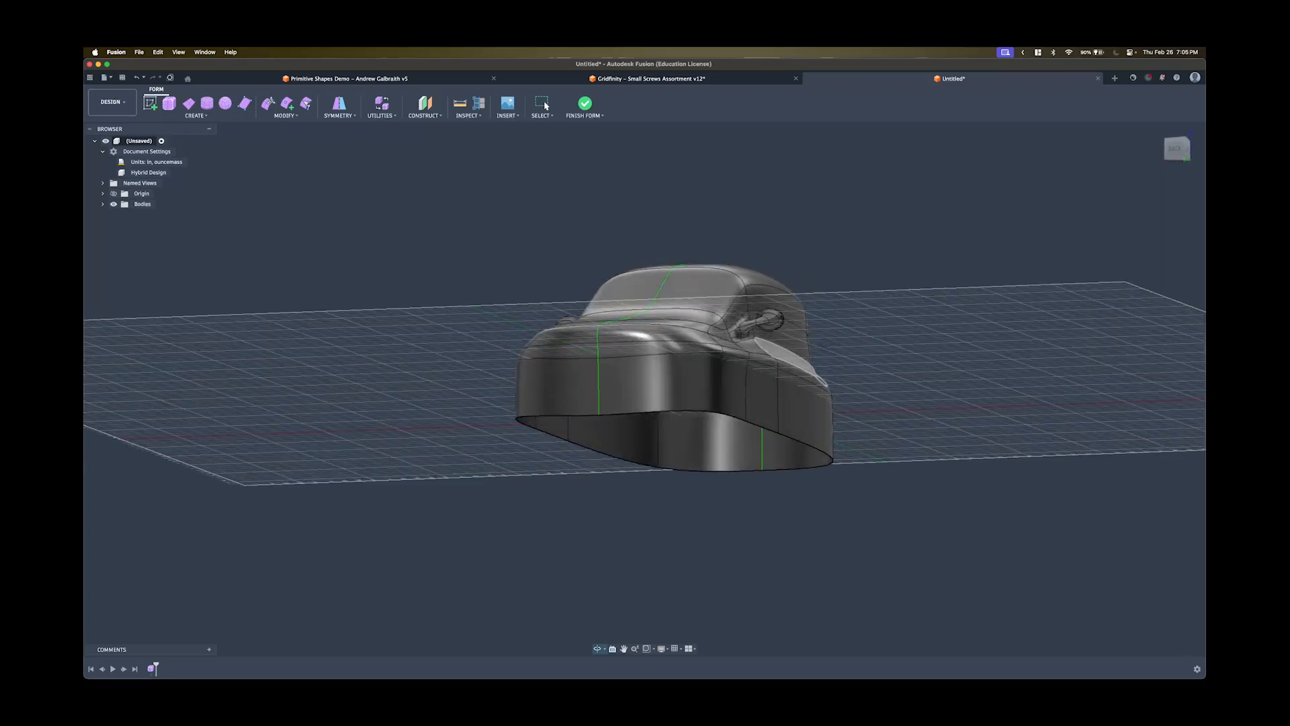
pyautogui.keyDown('shift'); pyautogui.moveTo(805, 351); pyautogui.dragTo(746, 360, button='middle'); pyautogui.keyUp('shift')
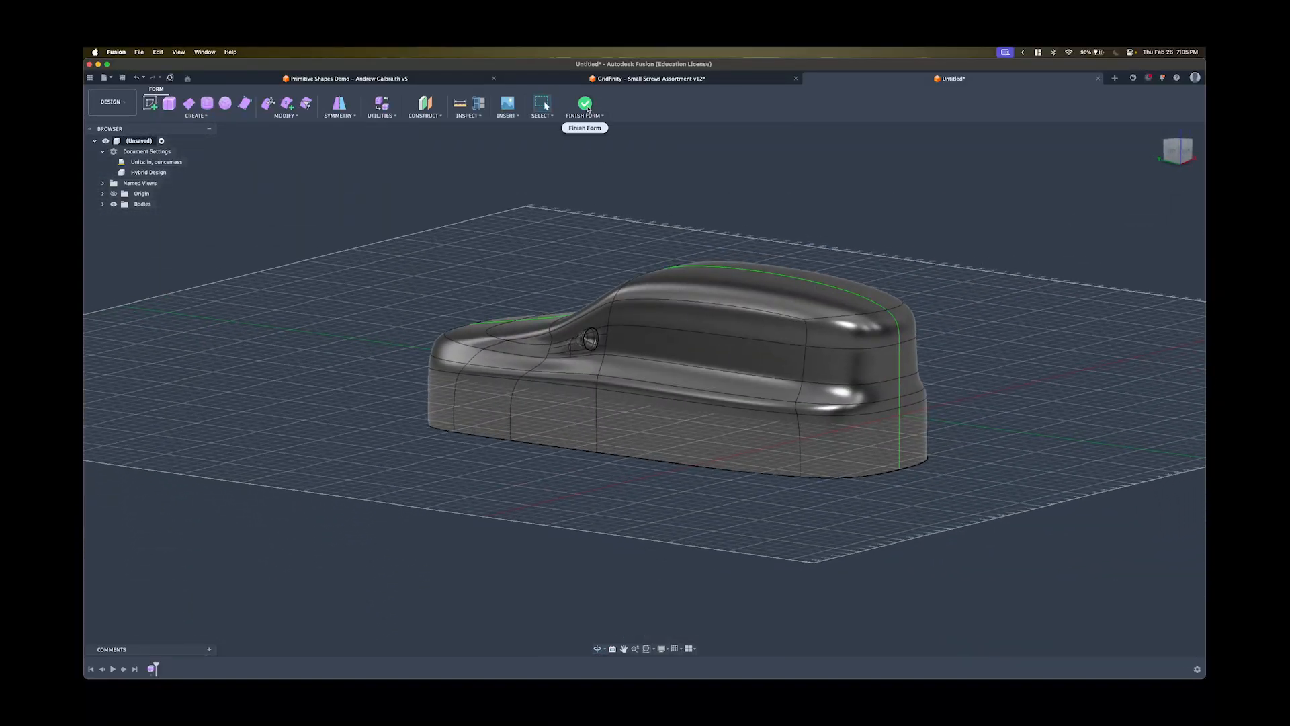
pyautogui.click(586, 104)
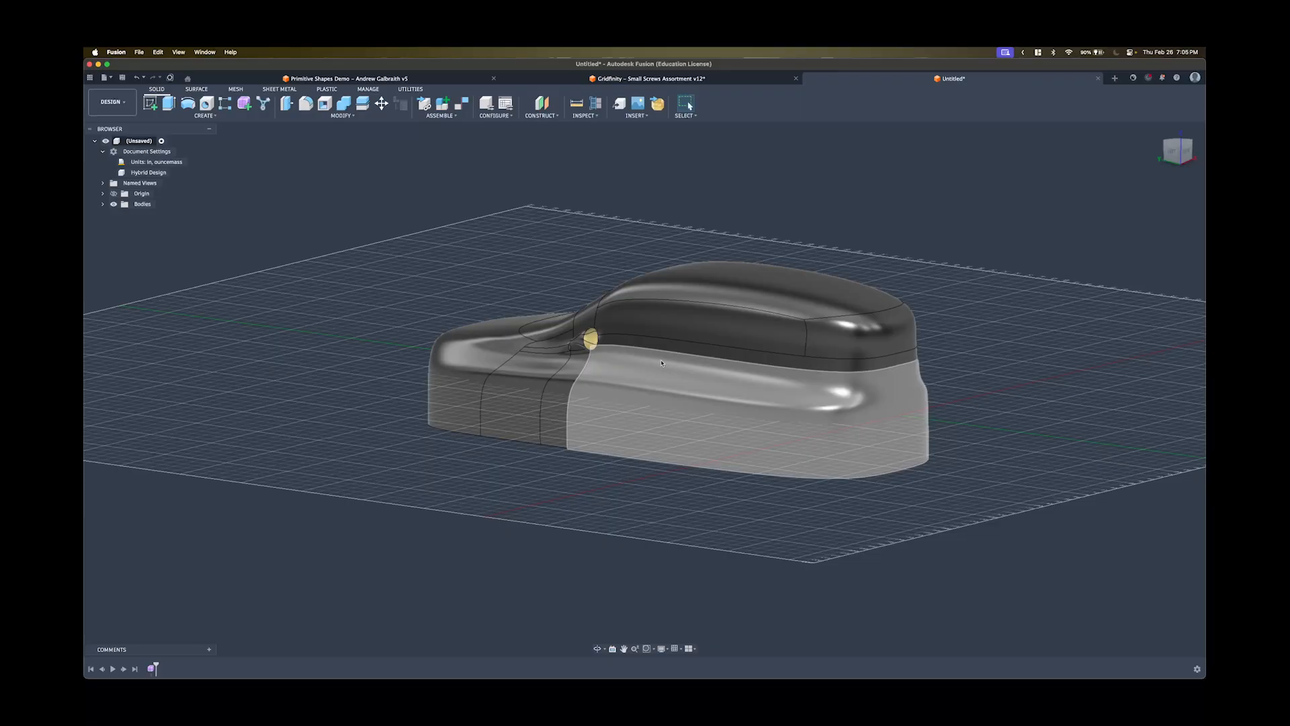
# Examine the converted surface body from above and below, checking its open underside and the openings of both mirrors.
pyautogui.keyDown('shift'); pyautogui.moveTo(679, 326); pyautogui.dragTo(648, 314, button='middle'); pyautogui.keyUp('shift')
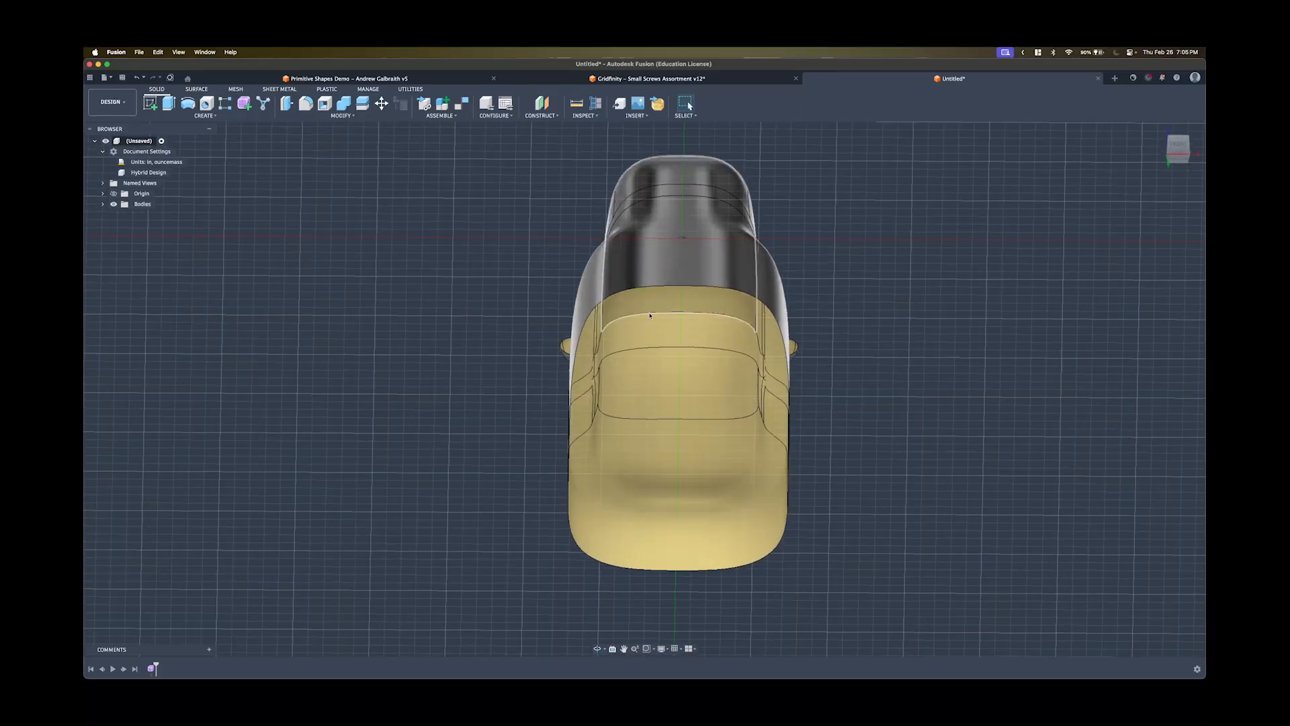
pyautogui.keyDown('shift'); pyautogui.moveTo(659, 389); pyautogui.dragTo(634, 391, button='middle'); pyautogui.keyUp('shift')
pyautogui.moveTo(791, 321)
pyautogui.keyDown('shift'); pyautogui.mouseDown(button='middle')
pyautogui.moveTo(558, 323)
pyautogui.moveTo(613, 336)
pyautogui.moveTo(618, 361)
pyautogui.moveTo(577, 351)
pyautogui.moveTo(595, 341)
pyautogui.mouseUp(button='middle'); pyautogui.keyUp('shift')
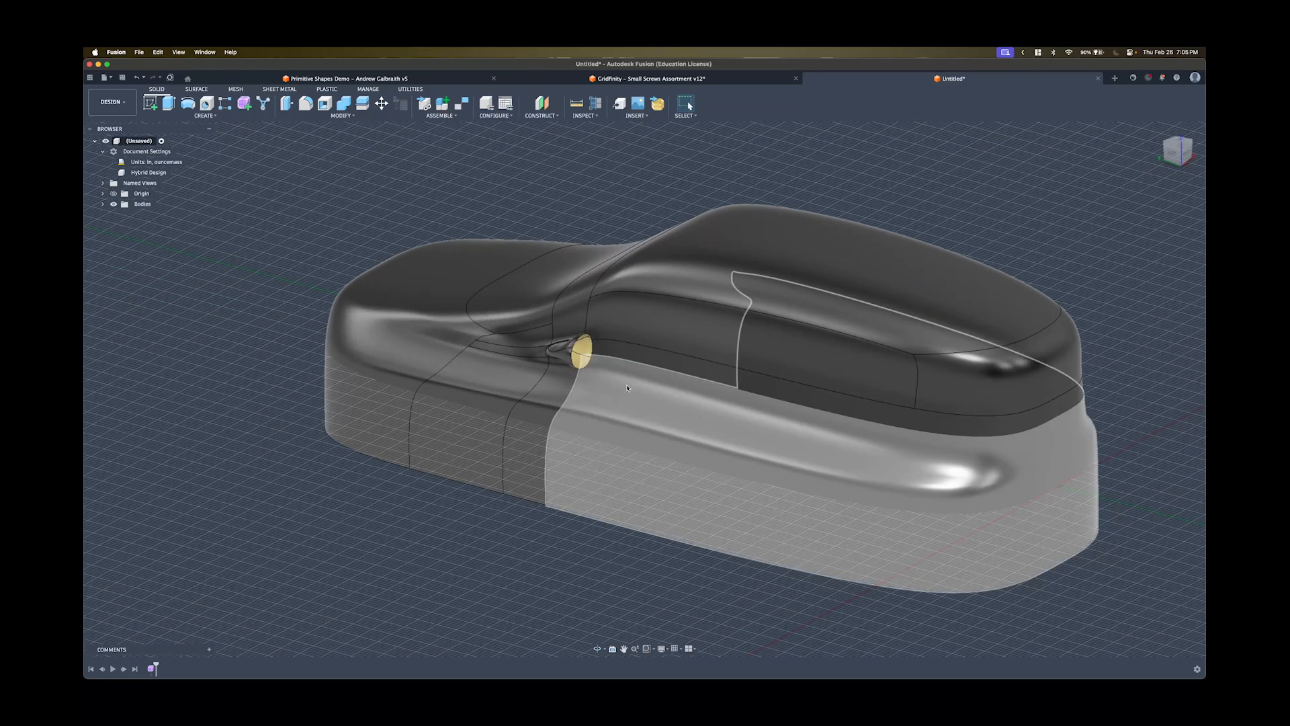
pyautogui.doubleClick(599, 344)
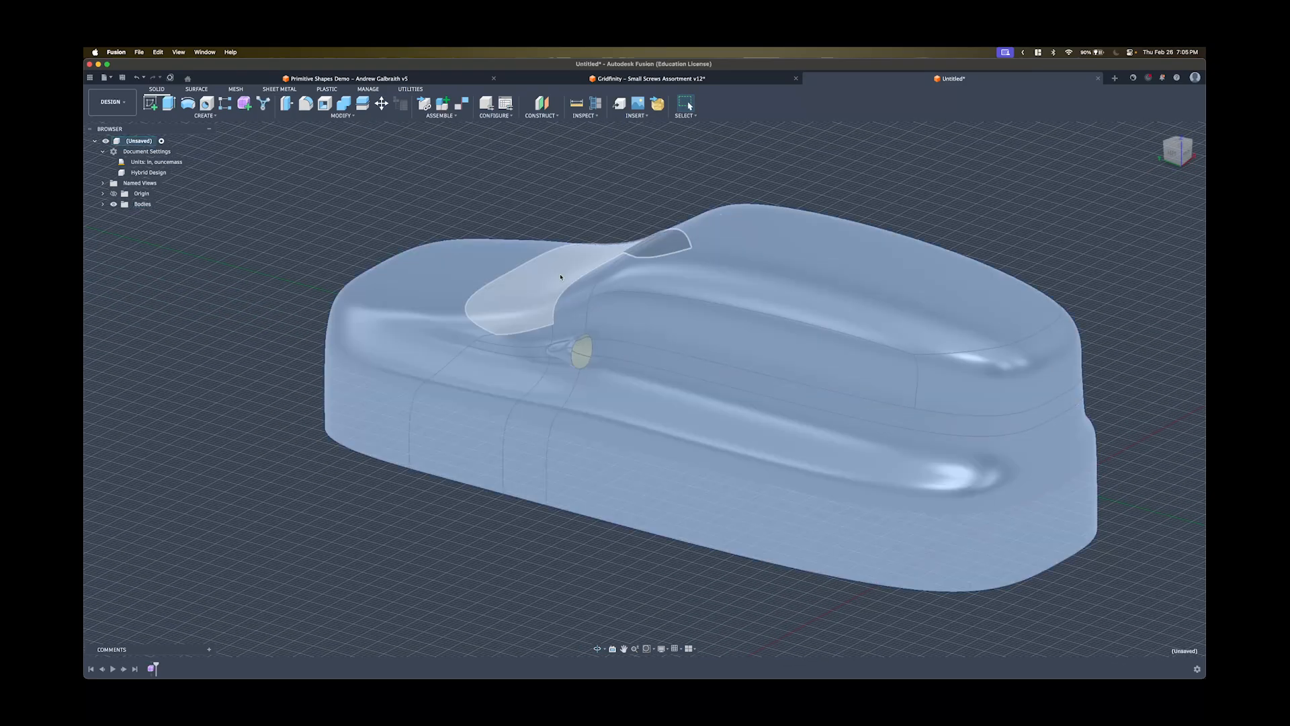
pyautogui.press('Escape')
pyautogui.keyDown('shift'); pyautogui.moveTo(613, 463); pyautogui.dragTo(621, 366, button='middle'); pyautogui.keyUp('shift')
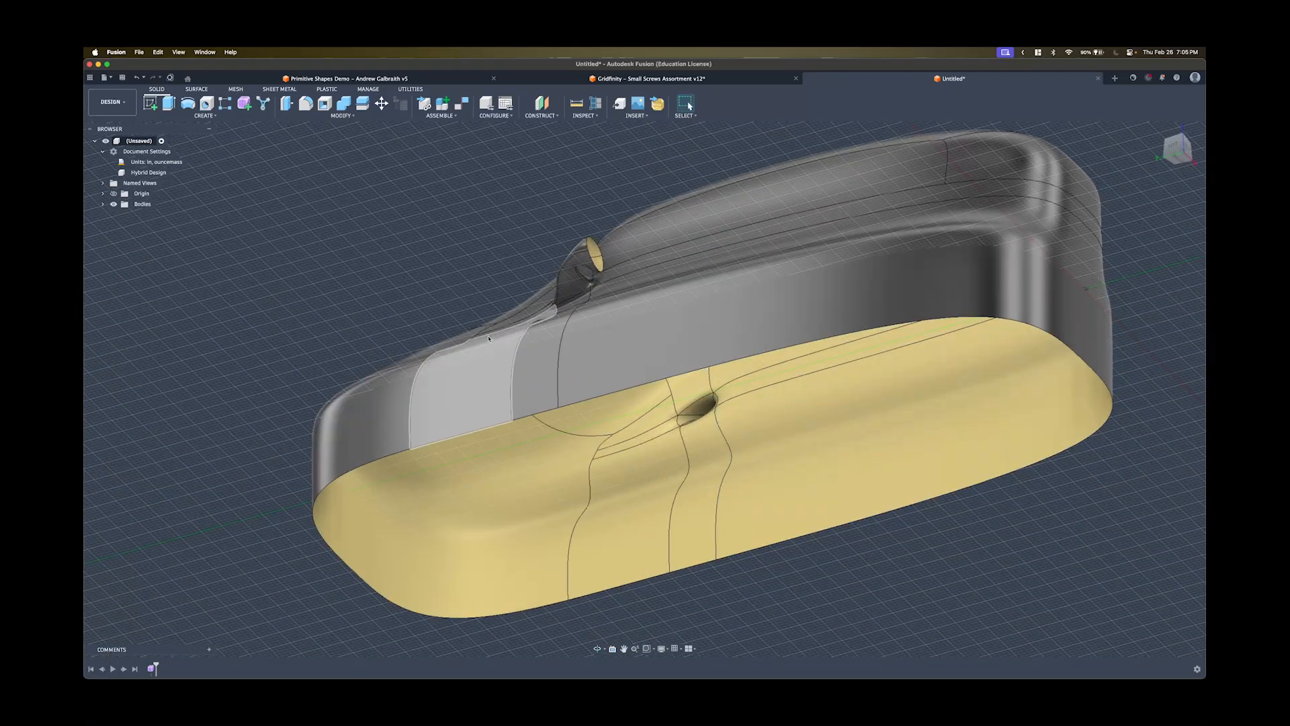
pyautogui.scroll(-3, 487, 281)
pyautogui.keyDown('shift'); pyautogui.moveTo(525, 228); pyautogui.dragTo(477, 356, button='middle'); pyautogui.keyUp('shift')
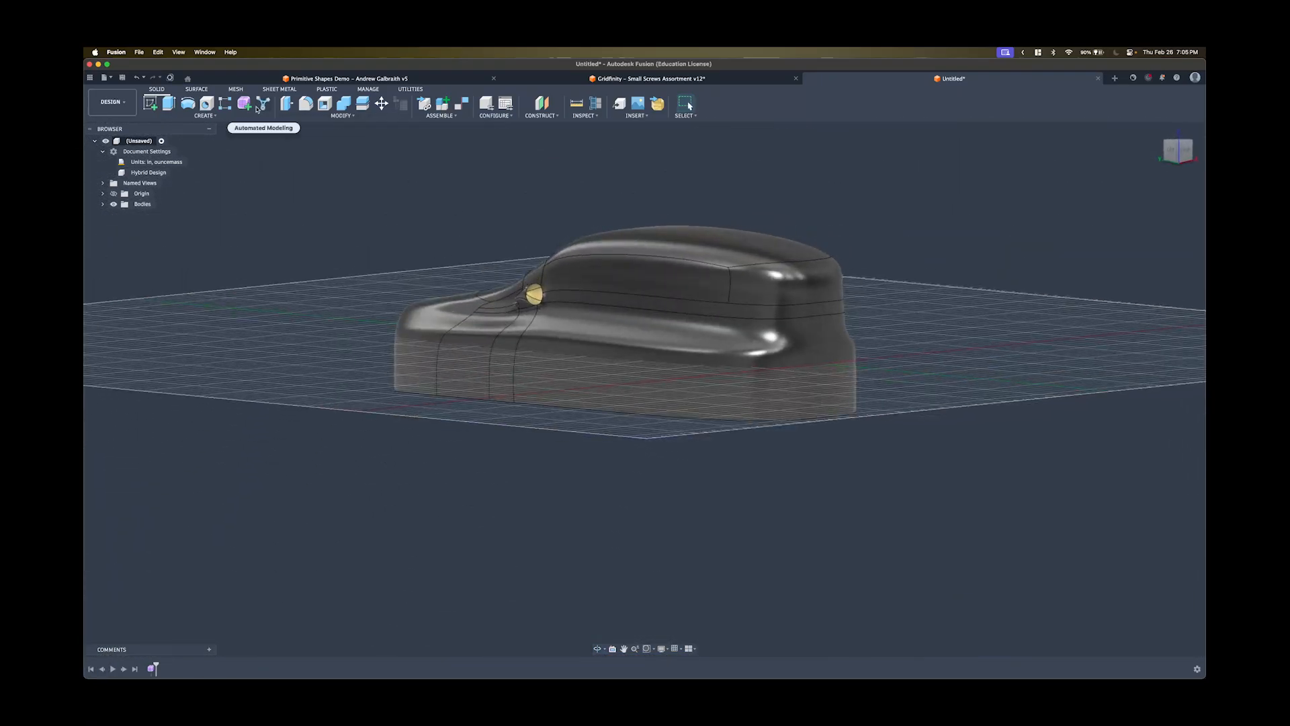
# Patch the first side mirror's open end with a surface, using its edge chain as boundary and New Body as operation.
pyautogui.click(195, 90)
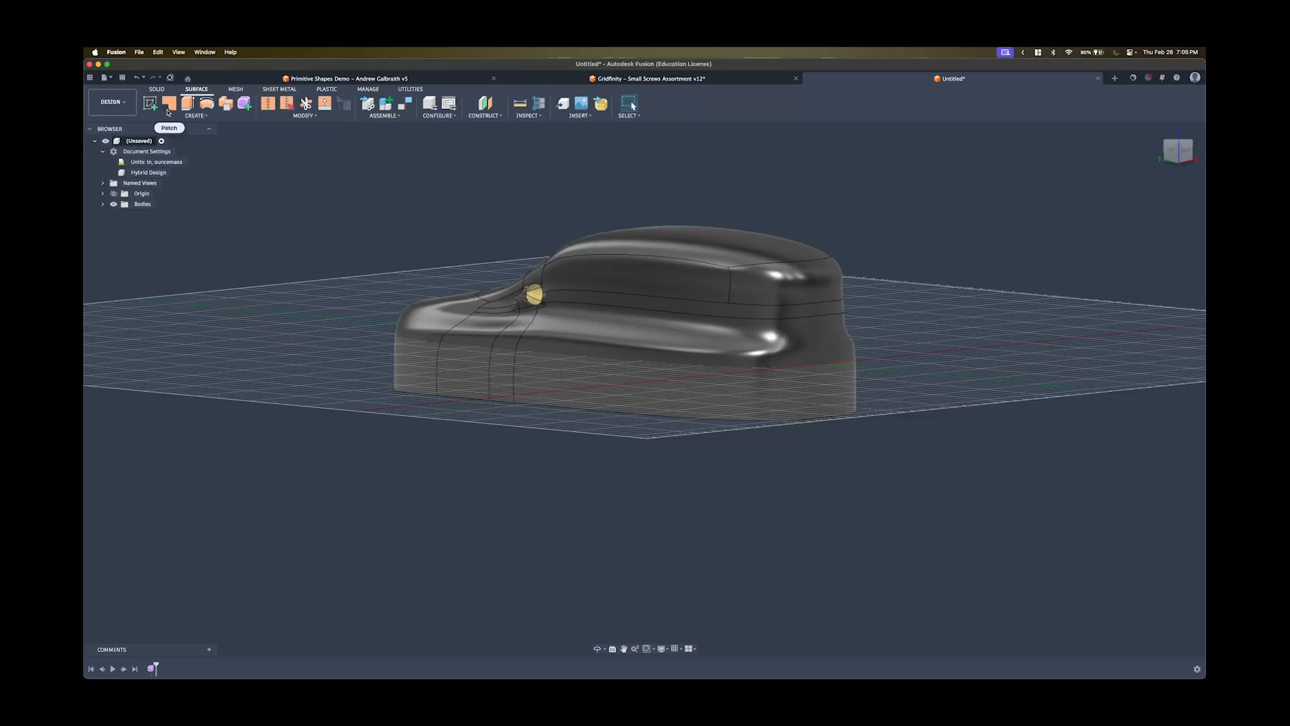
pyautogui.click(168, 107)
pyautogui.scroll(3, 437, 265)
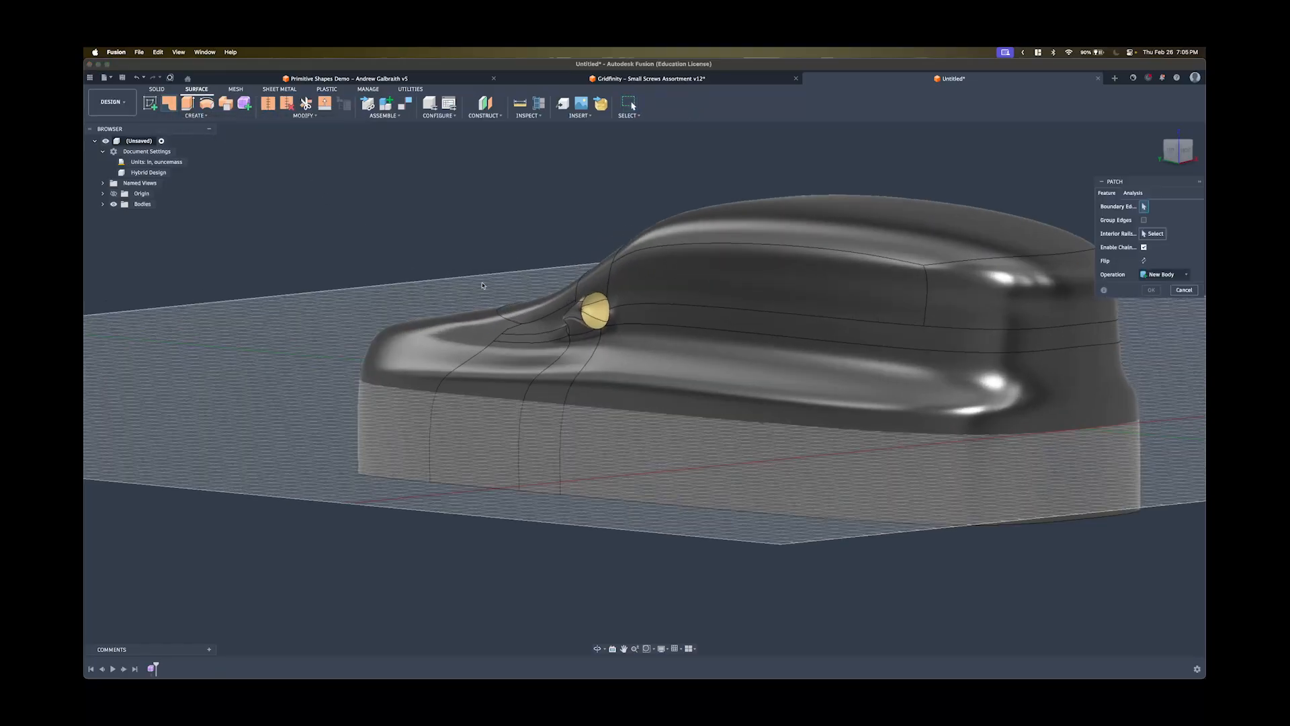
pyautogui.click(596, 325)
pyautogui.keyDown('shift'); pyautogui.moveTo(746, 337); pyautogui.dragTo(1095, 366, button='middle'); pyautogui.keyUp('shift')
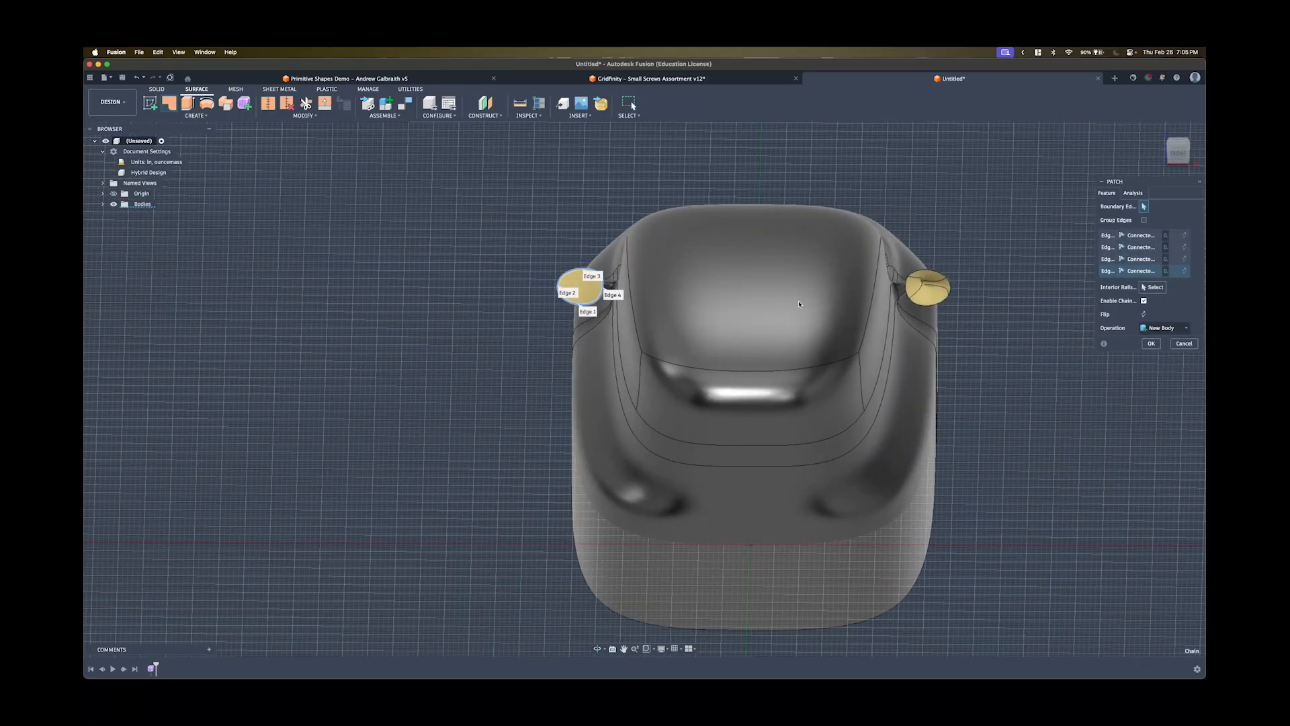
pyautogui.click(1150, 344)
# Patch the open end of the opposite side mirror as a new surface body.
pyautogui.scroll(5, 585, 277)
pyautogui.keyDown('shift'); pyautogui.moveTo(586, 275); pyautogui.dragTo(457, 330, button='middle'); pyautogui.keyUp('shift')
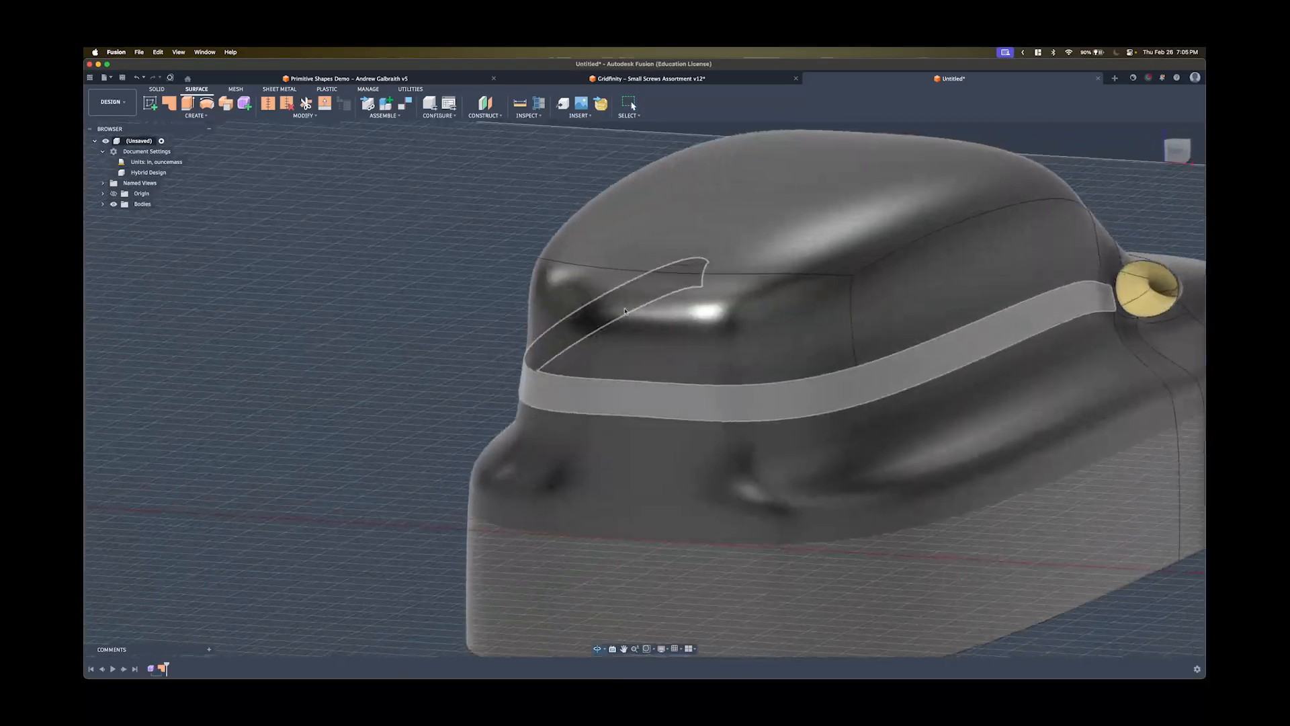
pyautogui.moveTo(774, 306); pyautogui.dragTo(532, 318, button='middle')
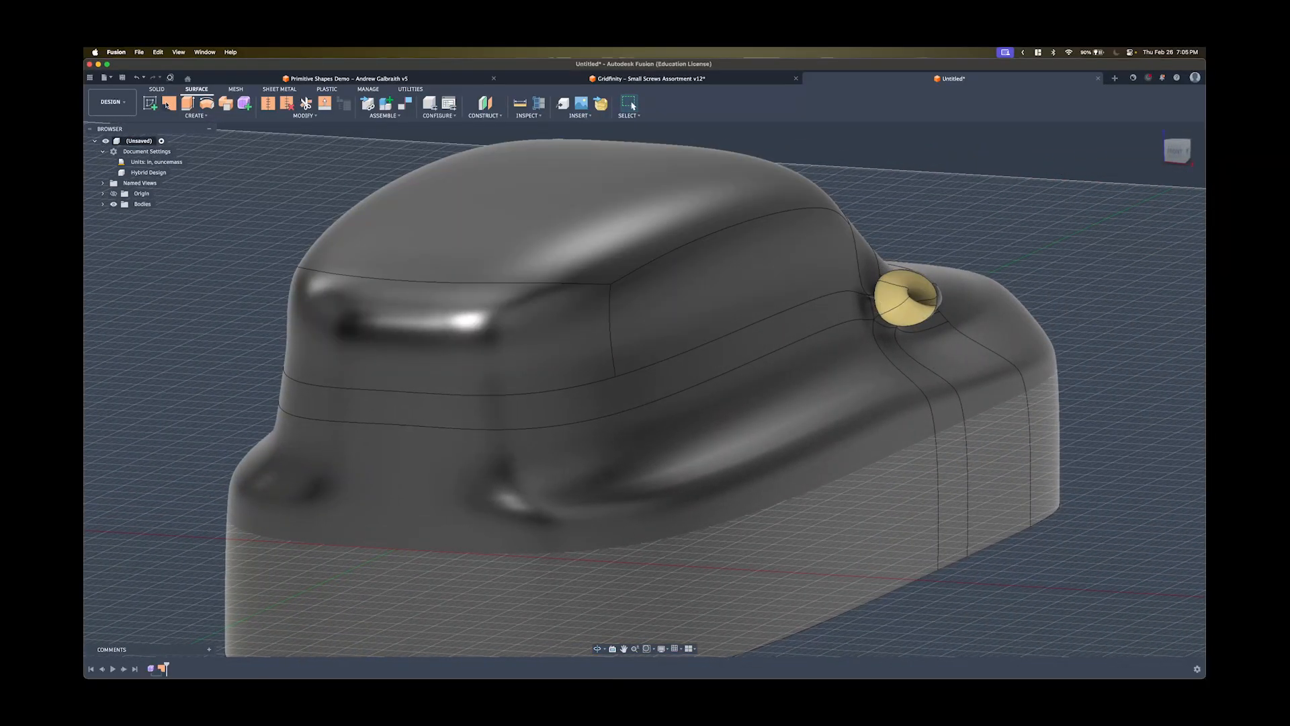
pyautogui.click(167, 104)
pyautogui.click(887, 277)
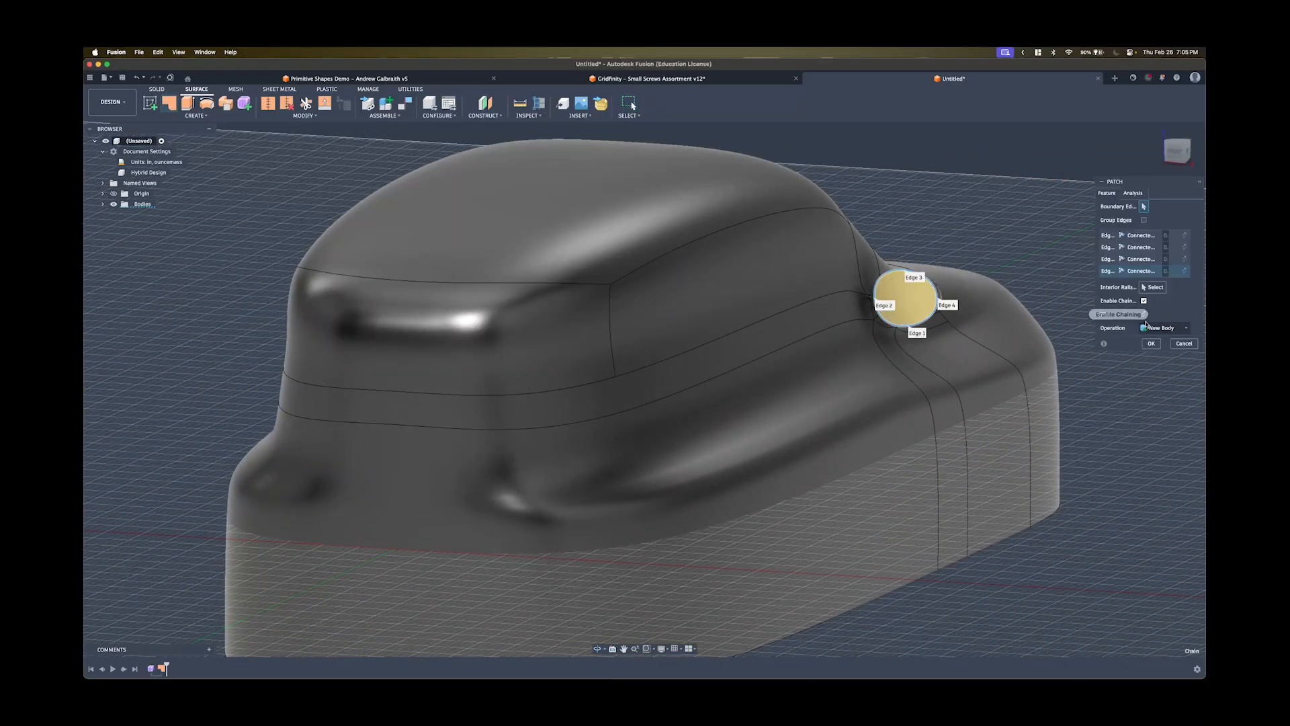
pyautogui.click(1151, 344)
# Patch the car body's open underside along its bottom edge loop as a new surface body.
pyautogui.scroll(-5, 872, 304)
pyautogui.keyDown('shift'); pyautogui.moveTo(753, 336); pyautogui.dragTo(842, 277, button='middle'); pyautogui.keyUp('shift')
pyautogui.click(169, 104)
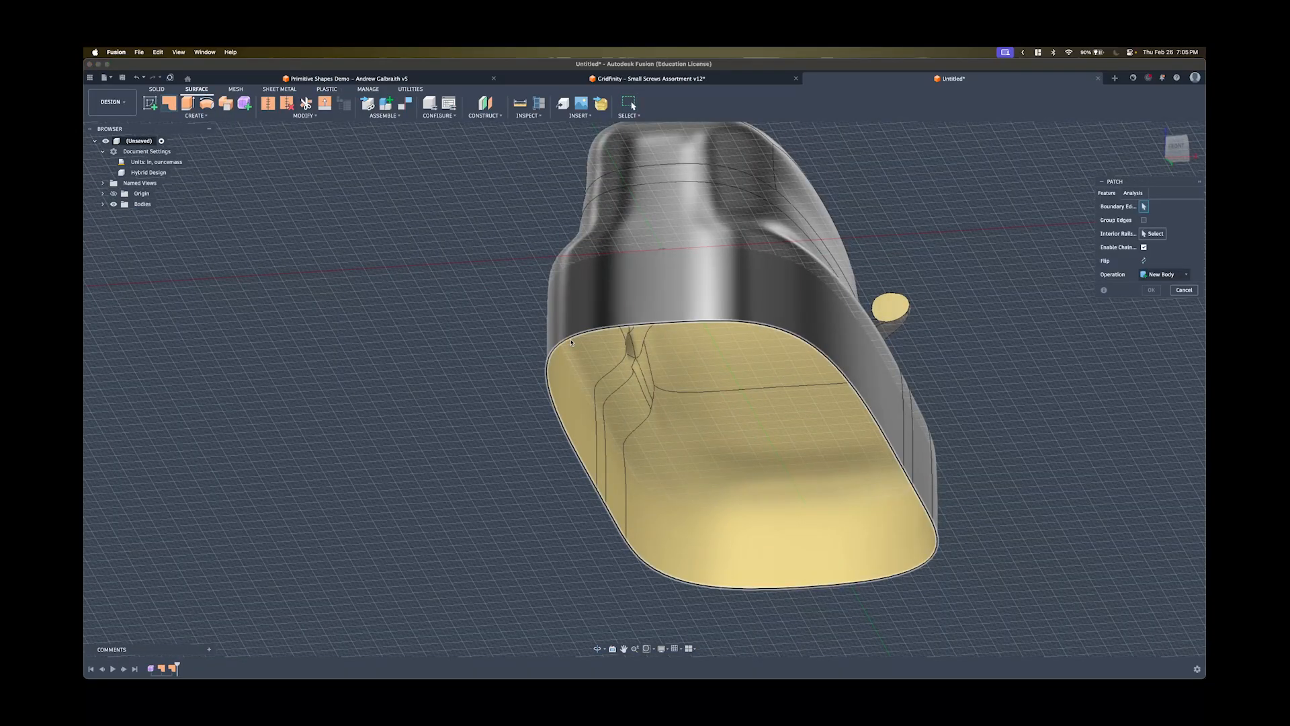
pyautogui.click(537, 349)
pyautogui.keyDown('shift'); pyautogui.moveTo(493, 308); pyautogui.dragTo(510, 295, button='middle'); pyautogui.keyUp('shift')
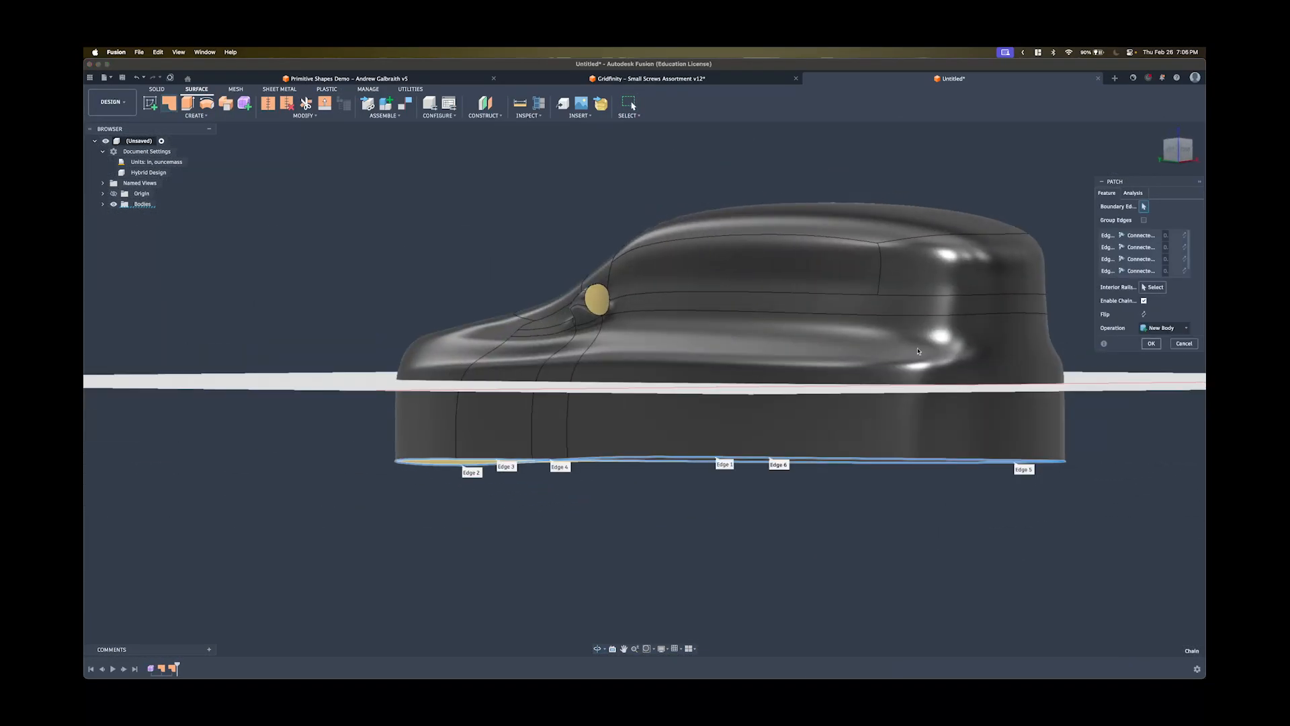
pyautogui.click(1151, 343)
pyautogui.keyDown('shift'); pyautogui.moveTo(563, 376); pyautogui.dragTo(591, 366, button='middle'); pyautogui.keyUp('shift')
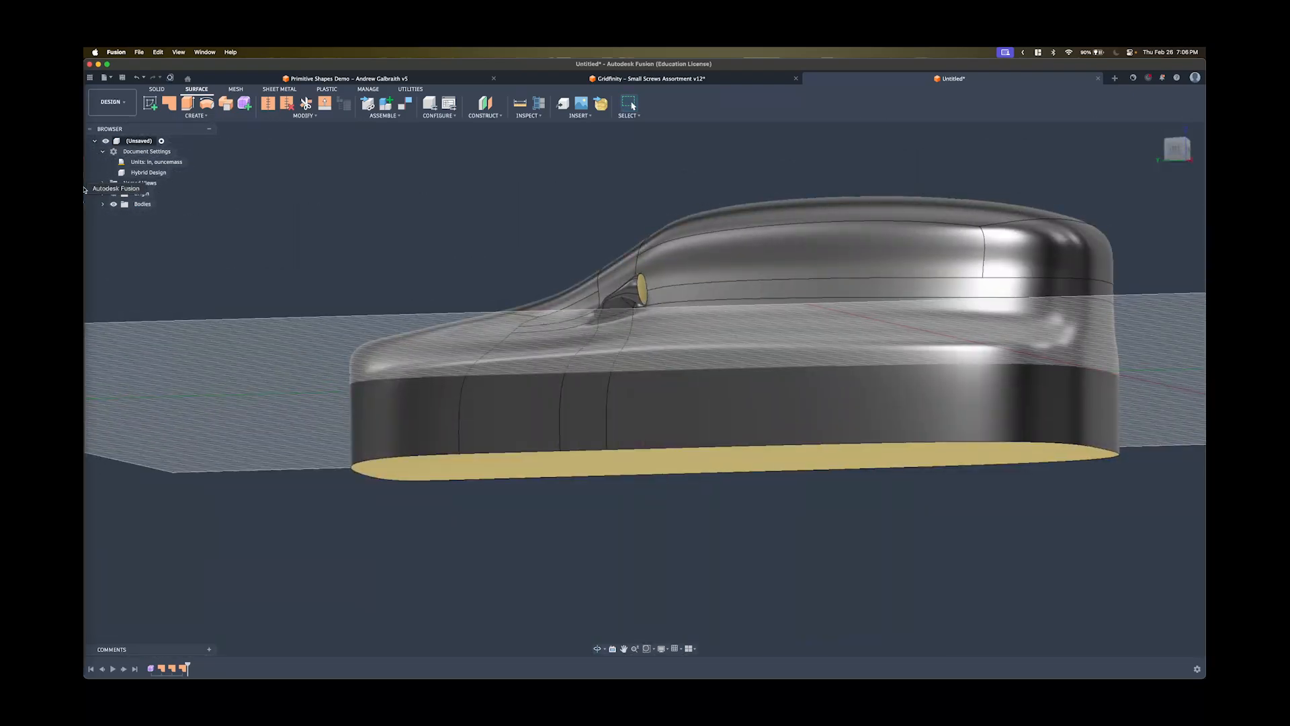
# Stitch the car body surface and the three patches with a 0.004 in tolerance, using New Body as operation.
pyautogui.click(102, 203)
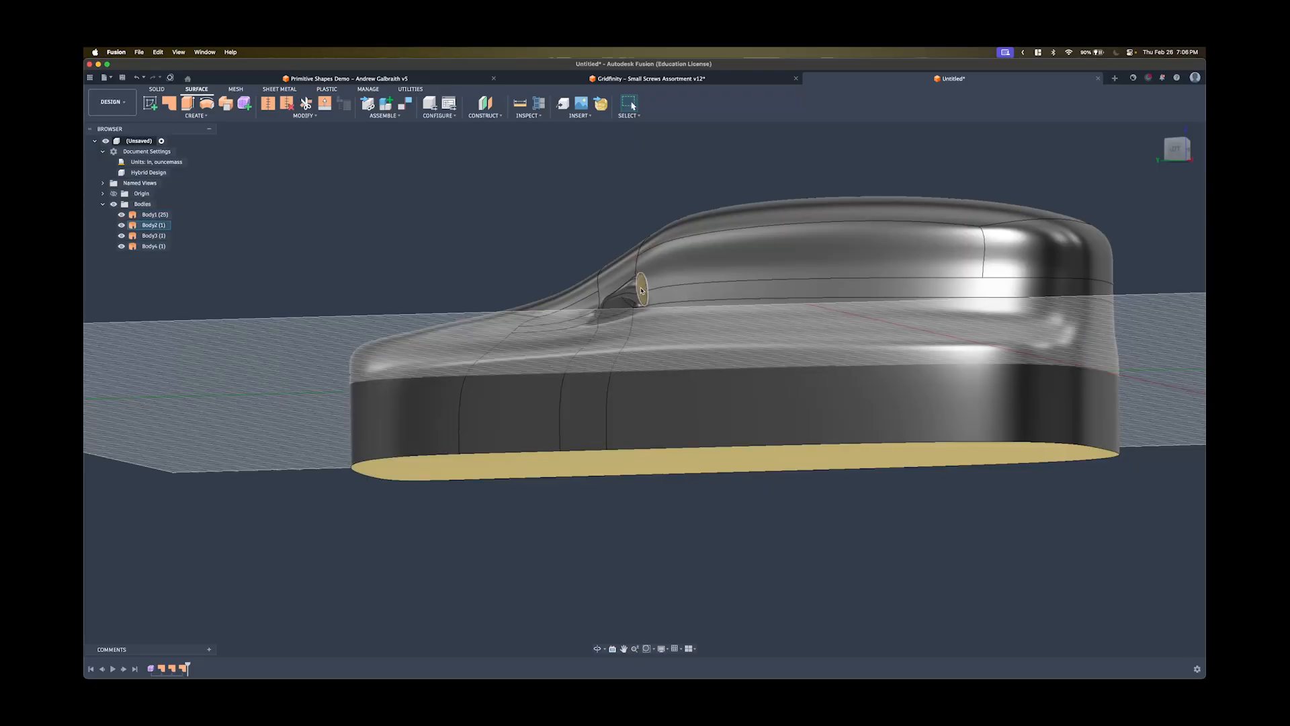
pyautogui.click(268, 104)
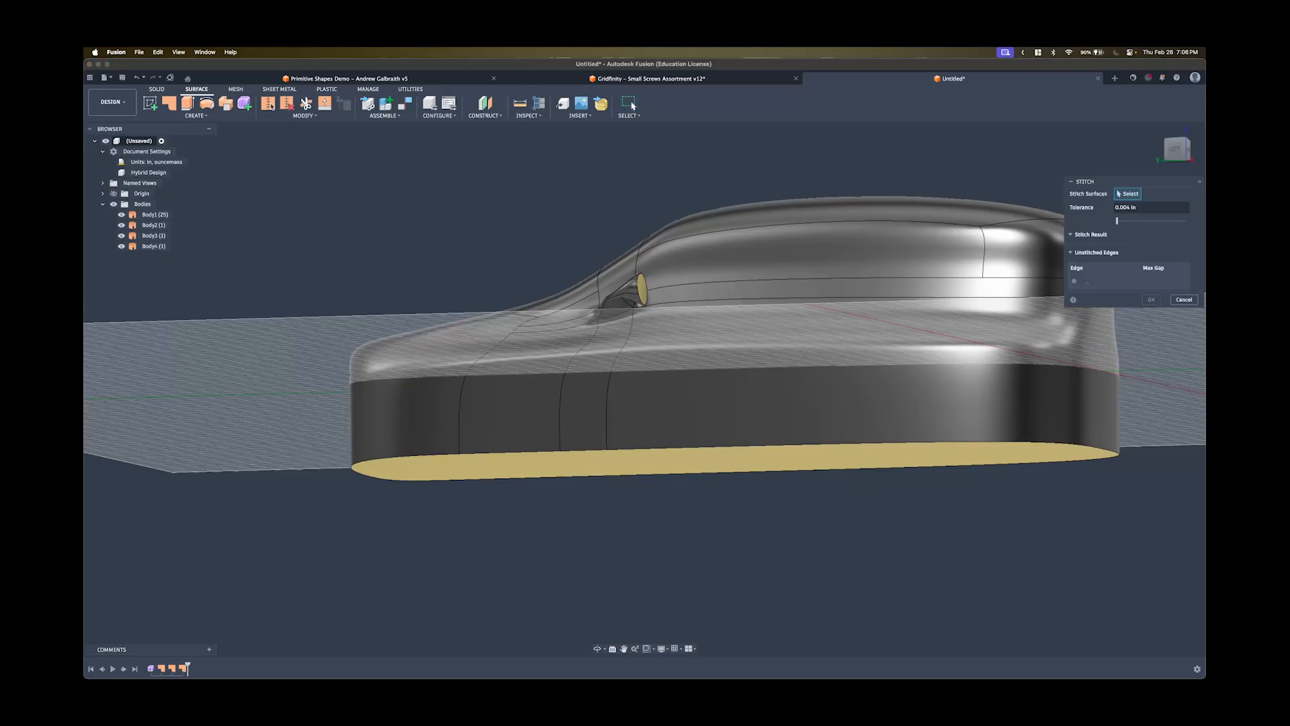
pyautogui.click(157, 216)
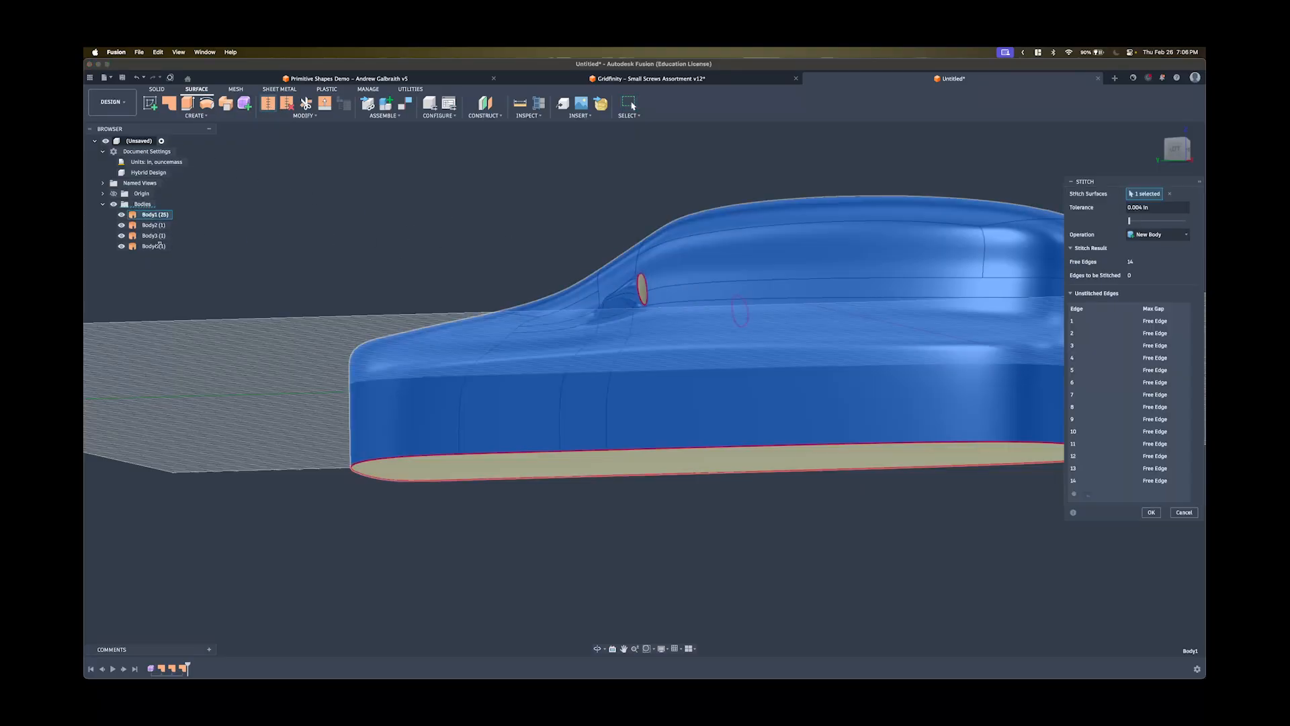
pyautogui.keyDown('shift'); pyautogui.click(159, 247); pyautogui.keyUp('shift')
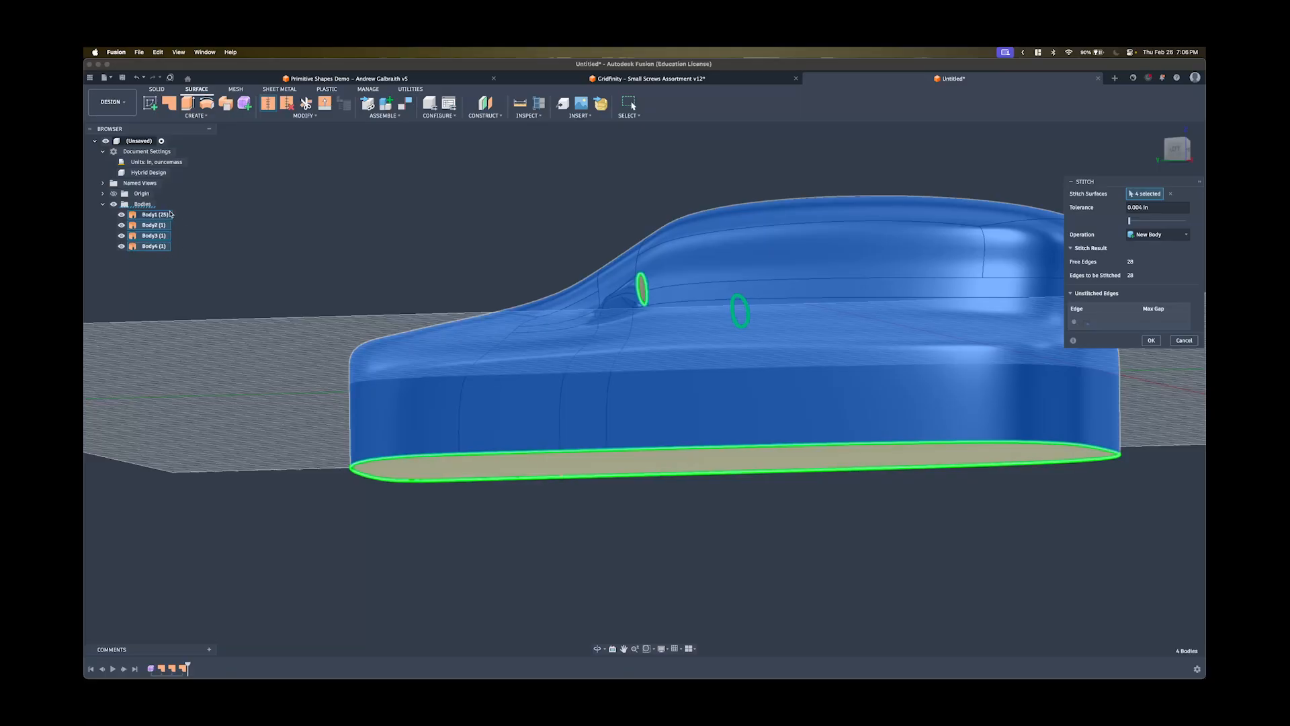
pyautogui.keyDown('shift'); pyautogui.moveTo(409, 264); pyautogui.dragTo(613, 320, button='middle'); pyautogui.keyUp('shift')
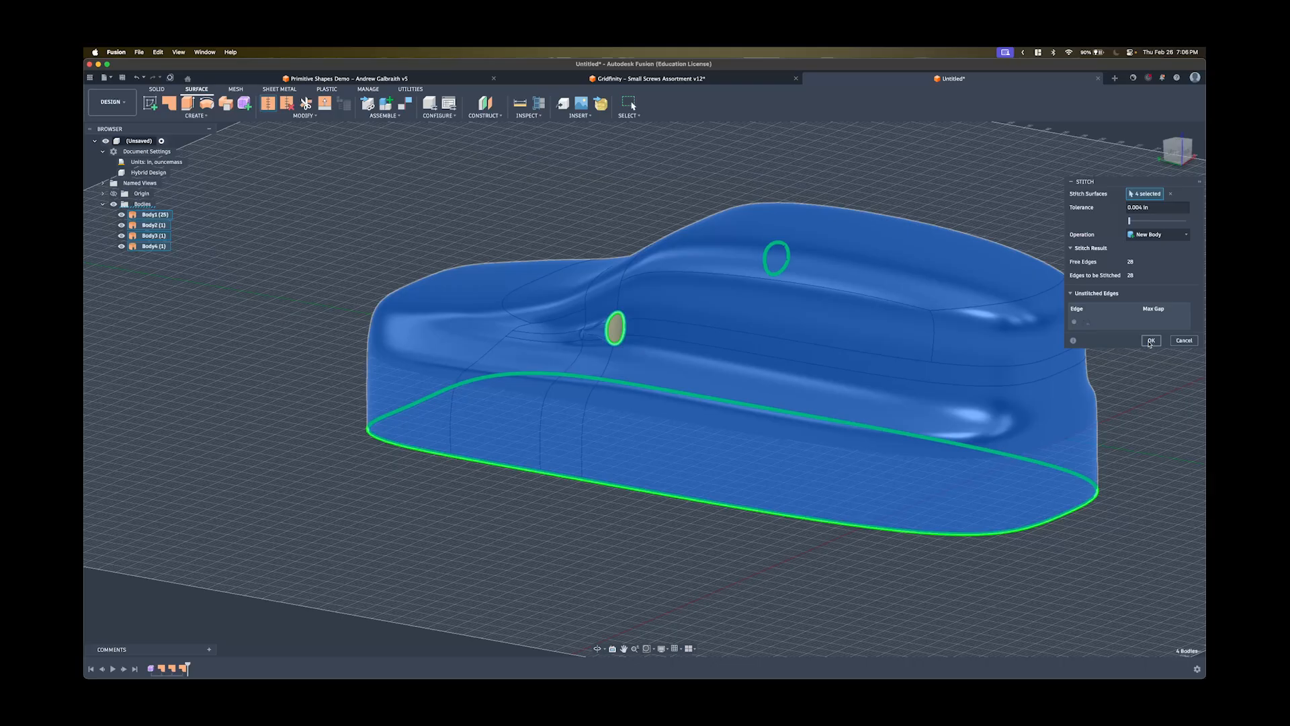
pyautogui.click(1149, 340)
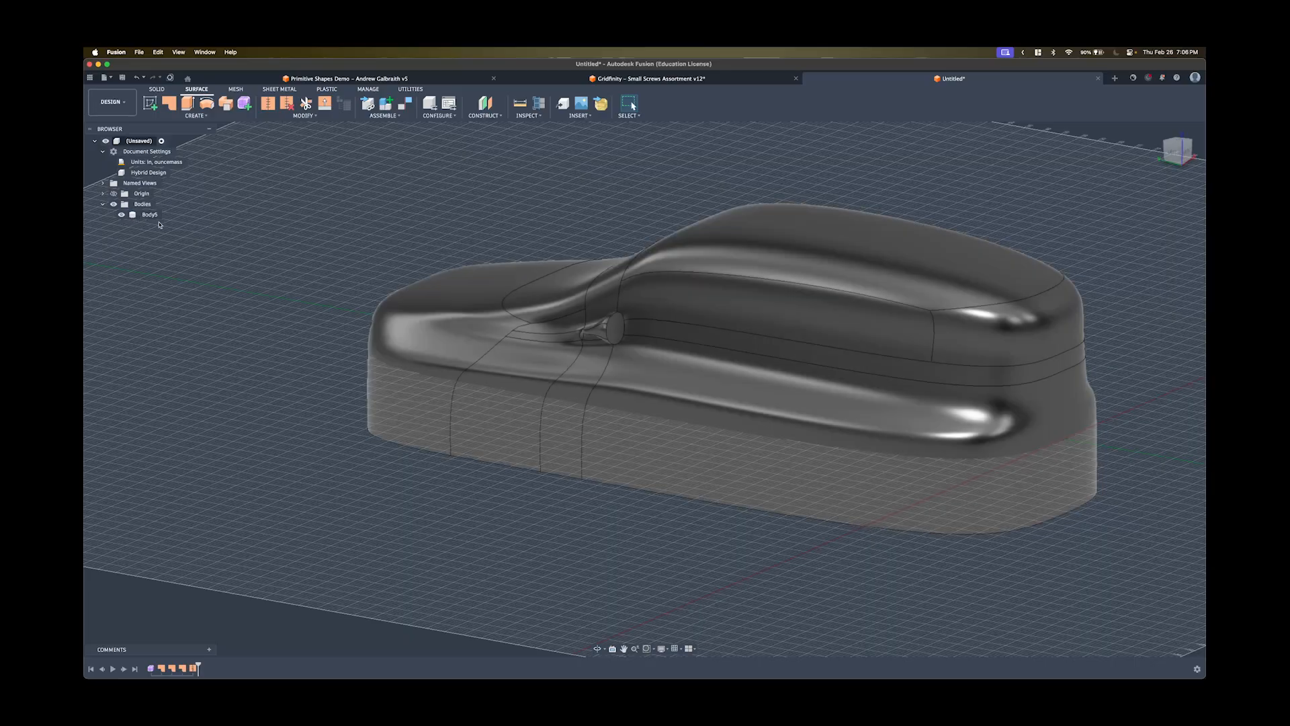
# Undo the stitch and redo it to compare the body list, and check the stitched car from the side.
pyautogui.press('super+z')
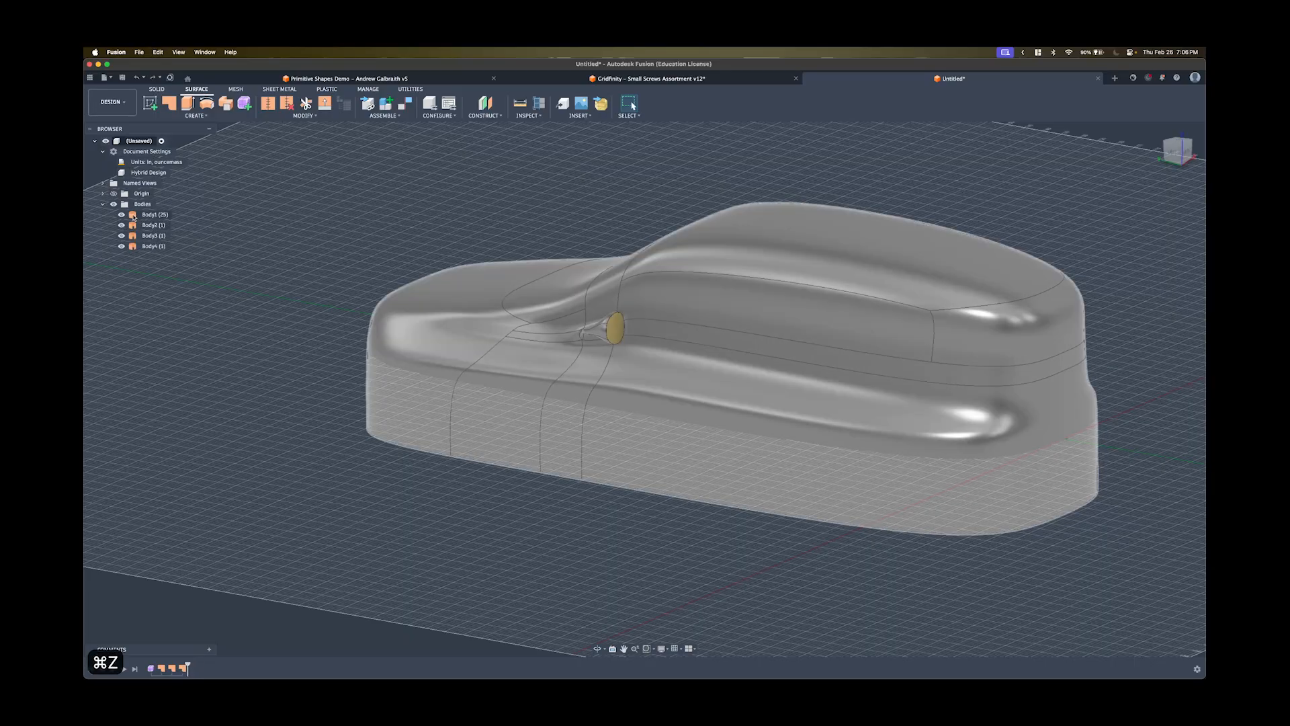
pyautogui.press('super+shift+z')
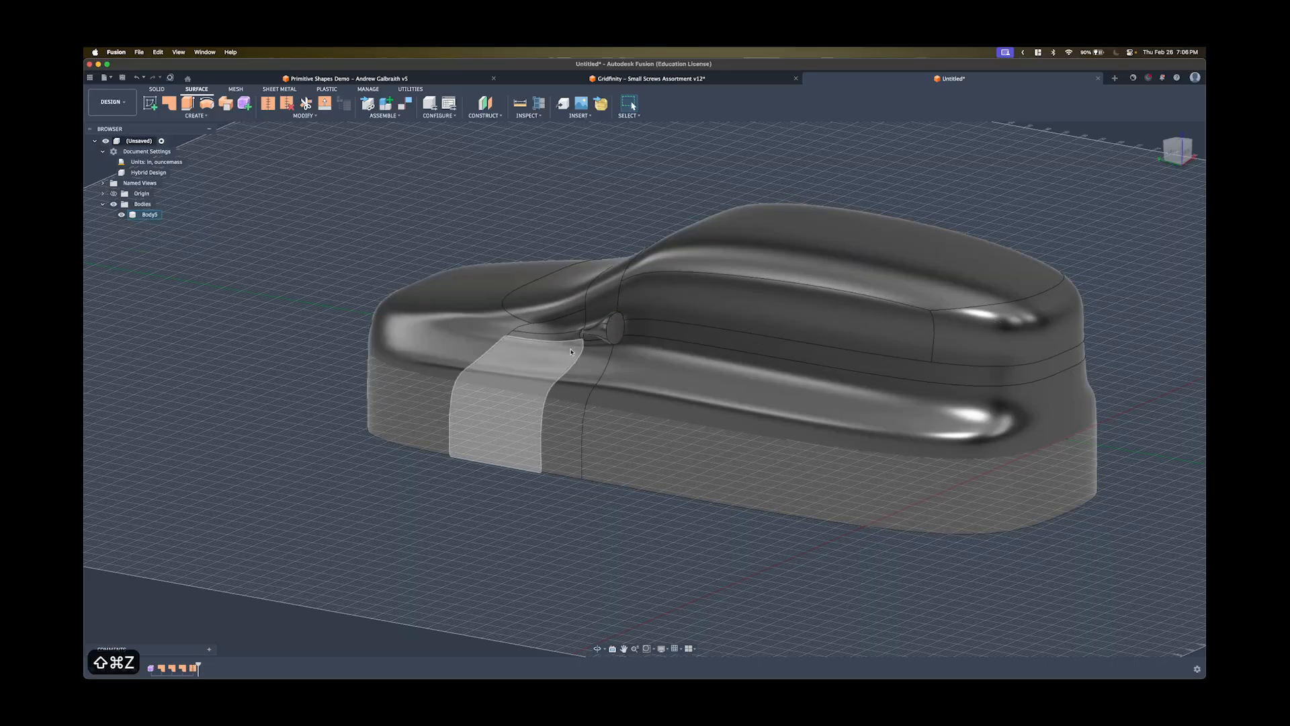
pyautogui.moveTo(559, 338)
pyautogui.keyDown('shift'); pyautogui.mouseDown(button='middle')
pyautogui.moveTo(548, 278)
pyautogui.moveTo(450, 269)
pyautogui.moveTo(423, 215)
pyautogui.moveTo(565, 350)
pyautogui.moveTo(541, 316)
pyautogui.moveTo(548, 262)
pyautogui.moveTo(526, 366)
pyautogui.moveTo(526, 329)
pyautogui.moveTo(367, 222)
pyautogui.moveTo(531, 356)
pyautogui.moveTo(565, 326)
pyautogui.mouseUp(button='middle'); pyautogui.keyUp('shift')
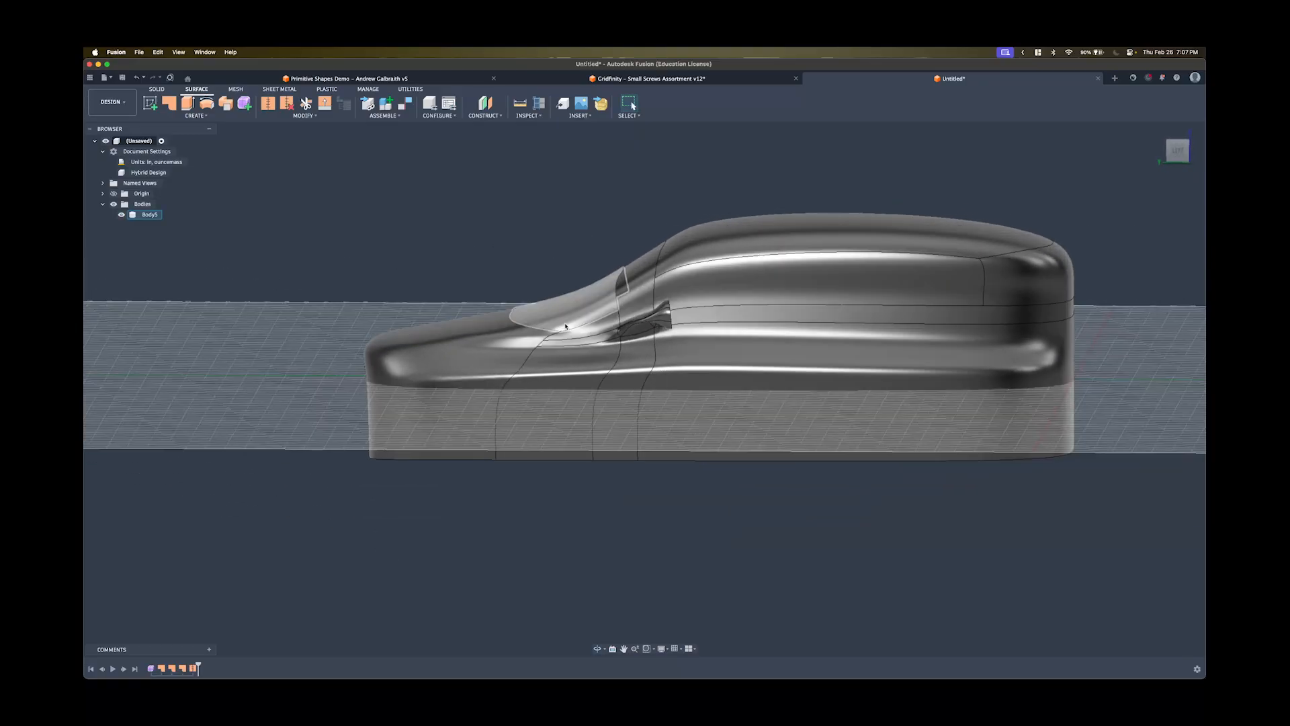
pyautogui.keyDown('shift'); pyautogui.moveTo(474, 393); pyautogui.dragTo(306, 259, button='middle'); pyautogui.keyUp('shift')
# Start a new solid-modelling sketch on the vertical origin plane running lengthwise through the car body.
pyautogui.click(155, 89)
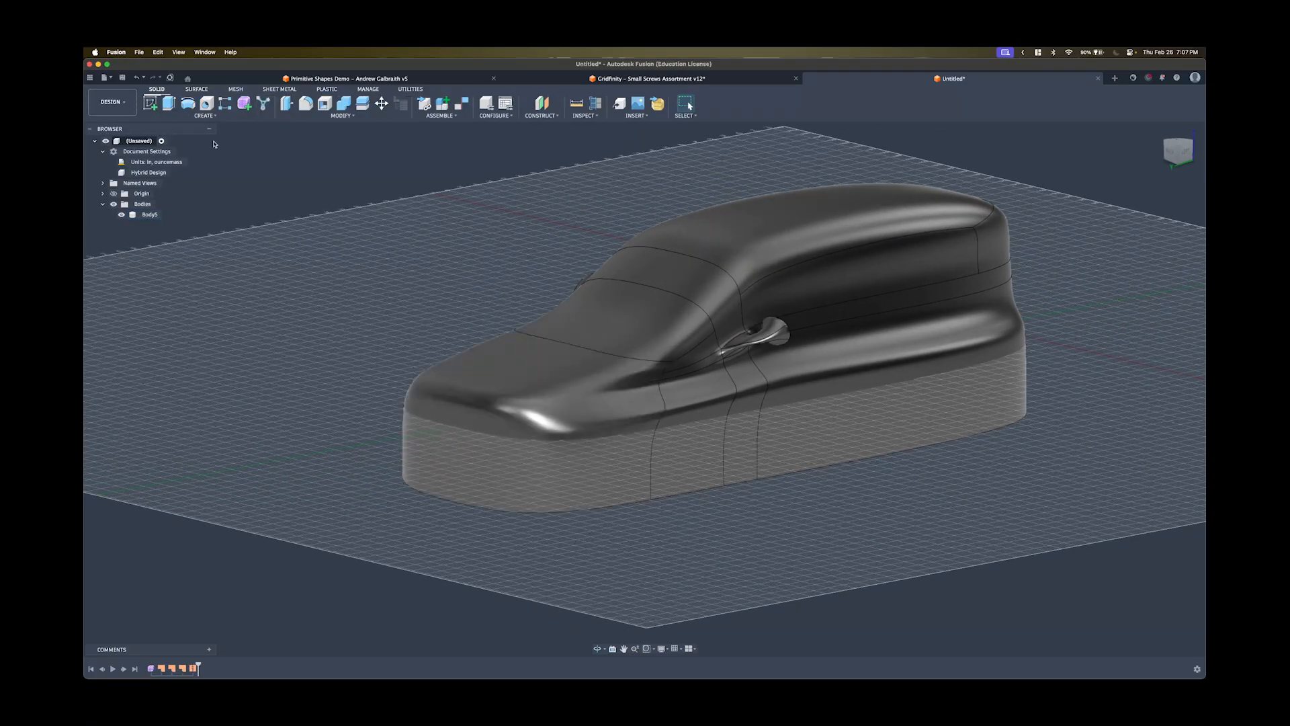
pyautogui.keyDown('shift'); pyautogui.moveTo(309, 185); pyautogui.dragTo(215, 212, button='middle'); pyautogui.keyUp('shift')
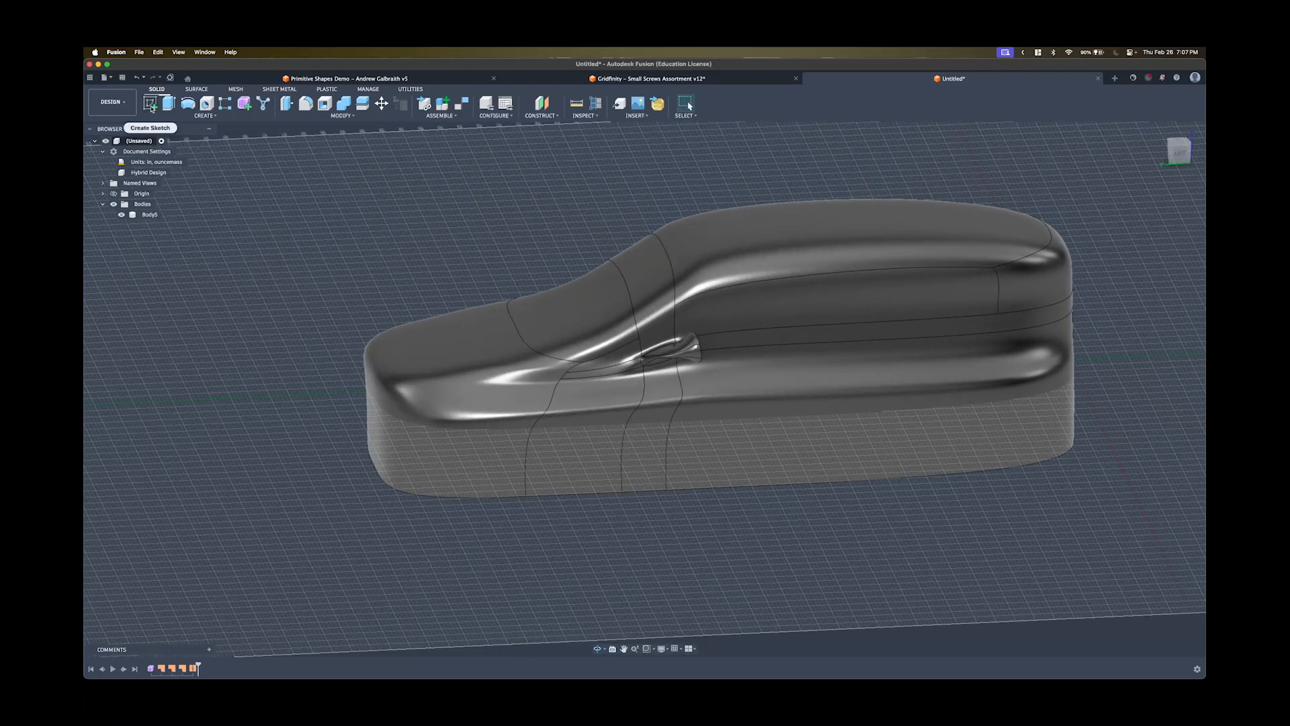
pyautogui.click(151, 109)
pyautogui.keyDown('shift'); pyautogui.moveTo(849, 343); pyautogui.dragTo(965, 386, button='middle'); pyautogui.keyUp('shift')
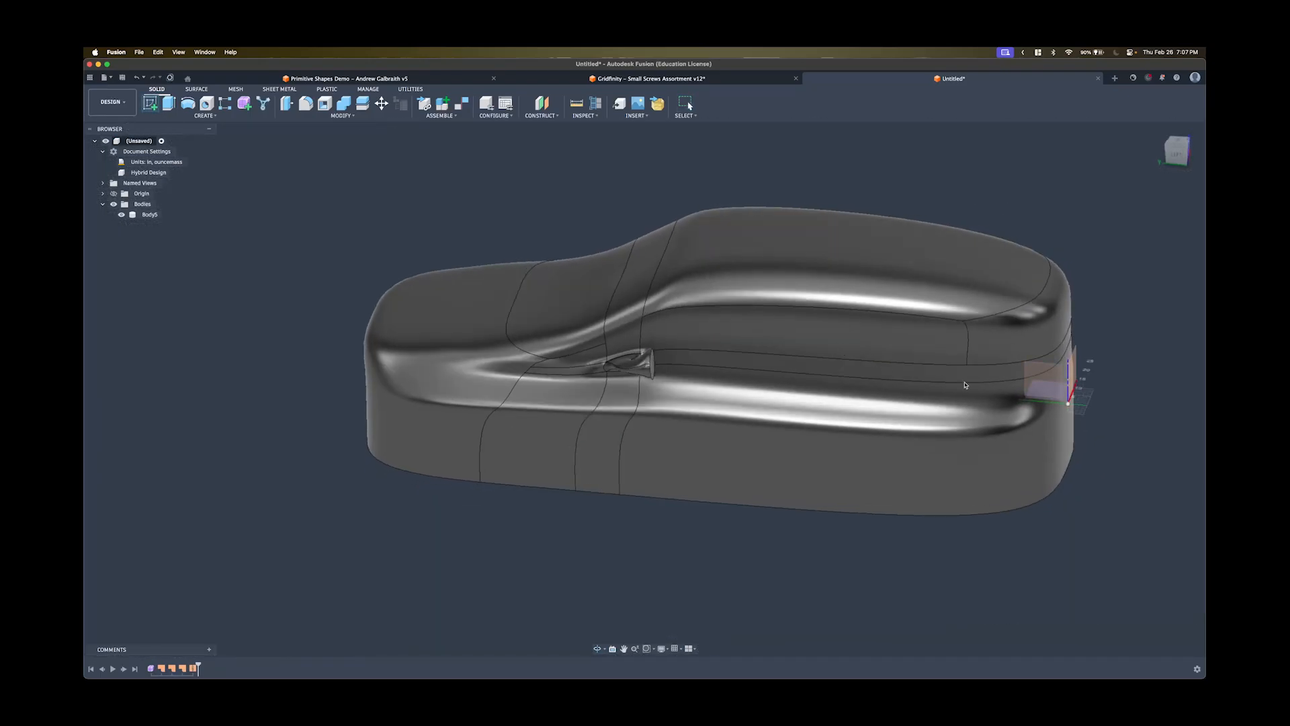
pyautogui.click(1056, 384)
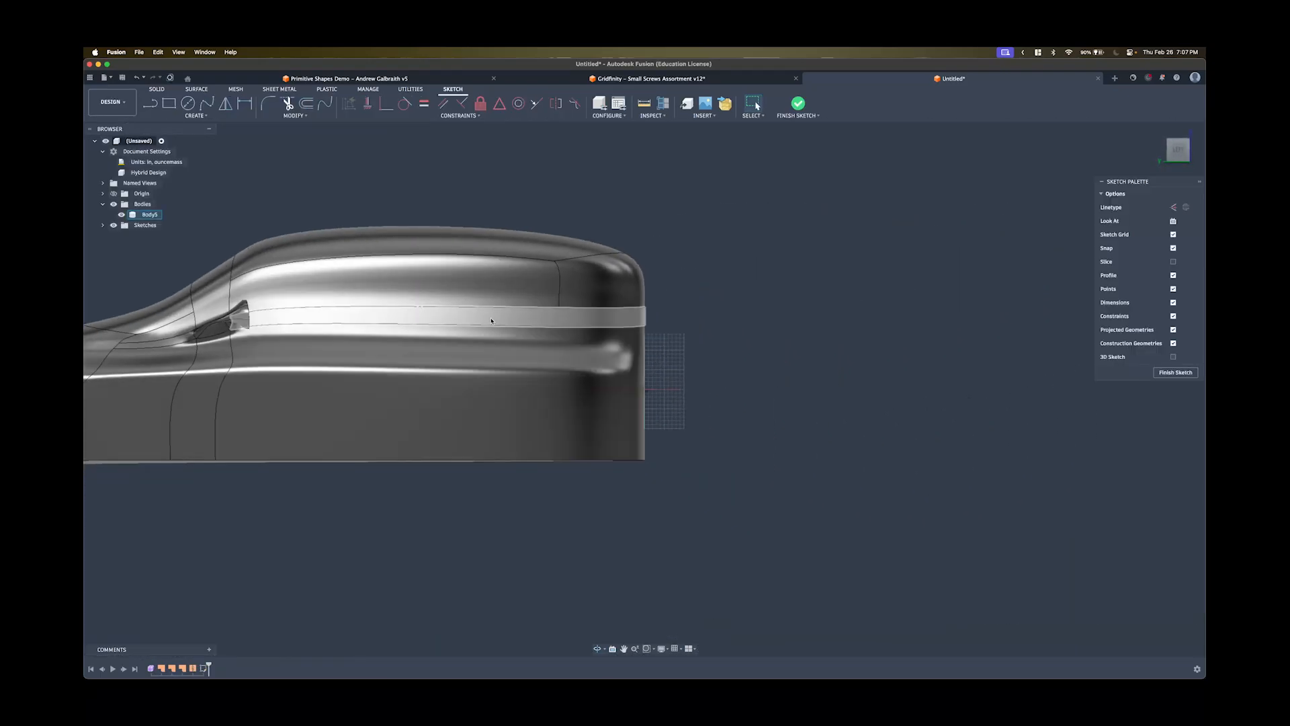
# Sketch two wheel circles centred near the car's bottom edge, one towards the front and a larger one towards the rear.
pyautogui.press('c')
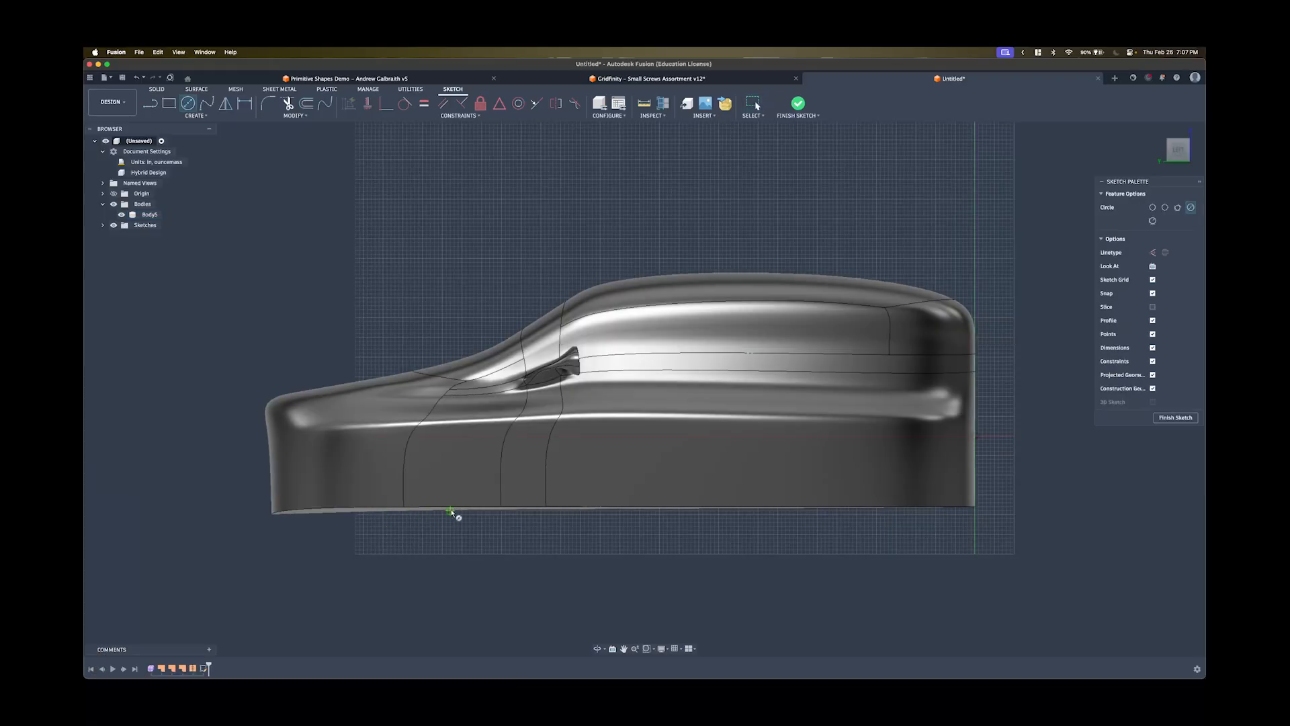
pyautogui.click(481, 514)
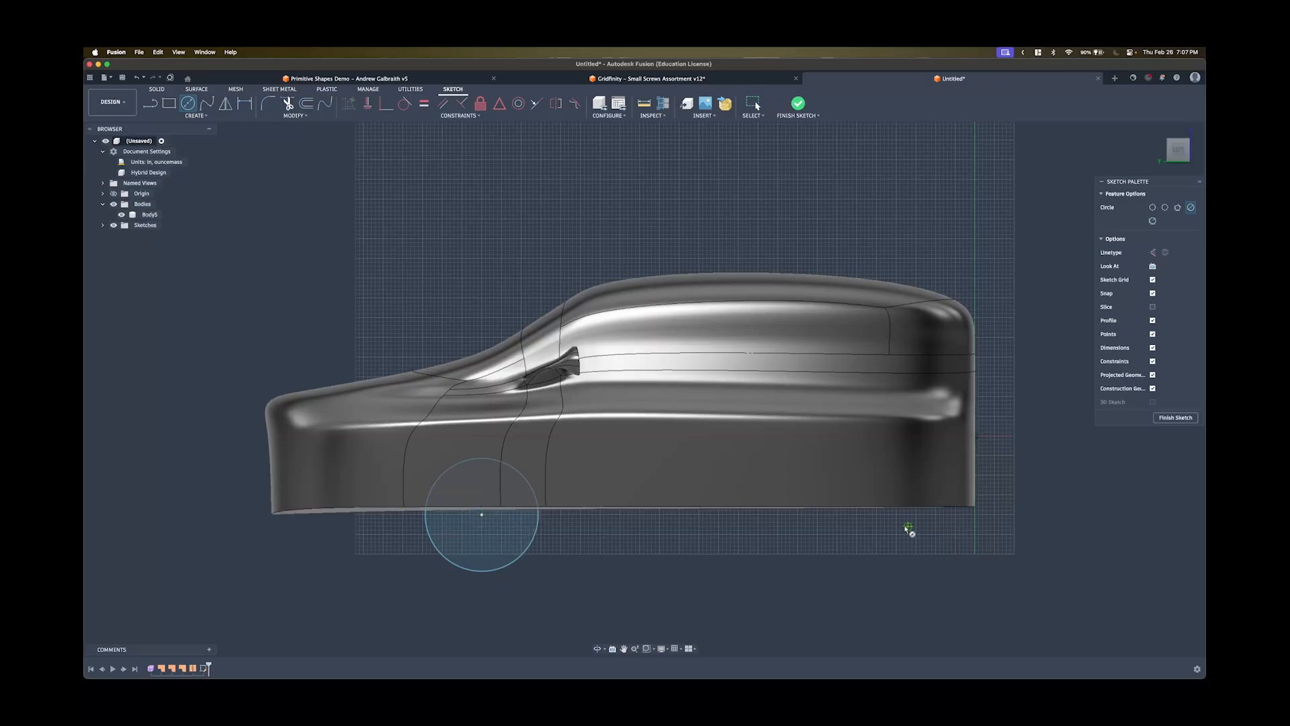
pyautogui.click(872, 514)
pyautogui.click(934, 547)
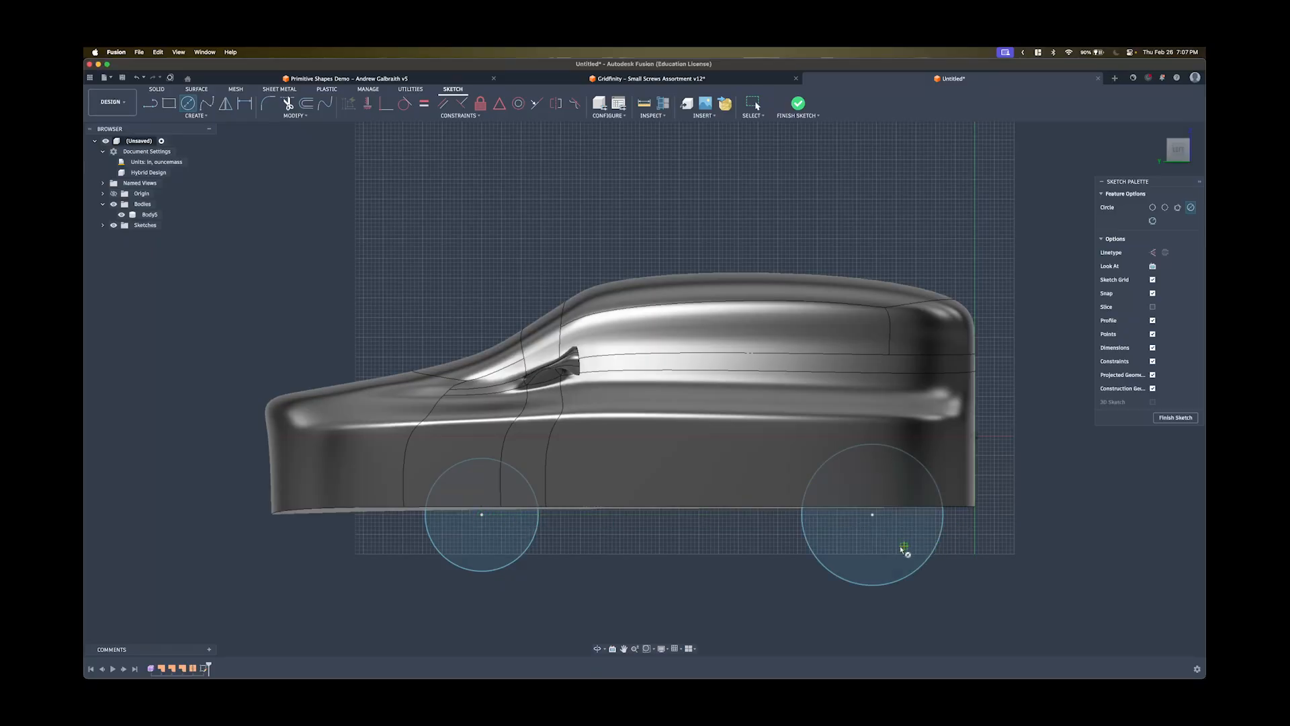
pyautogui.press('Escape')
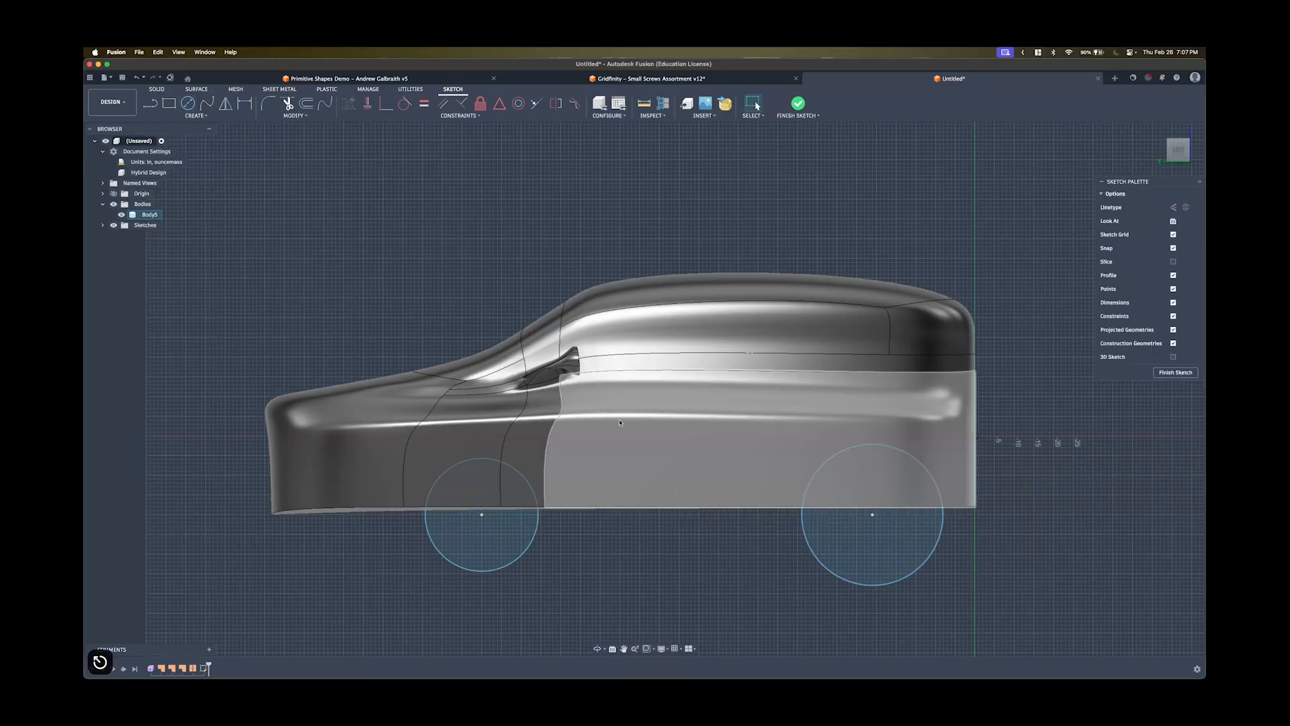
# Apply an Equal constraint to the front and rear wheel circles.
pyautogui.click(424, 104)
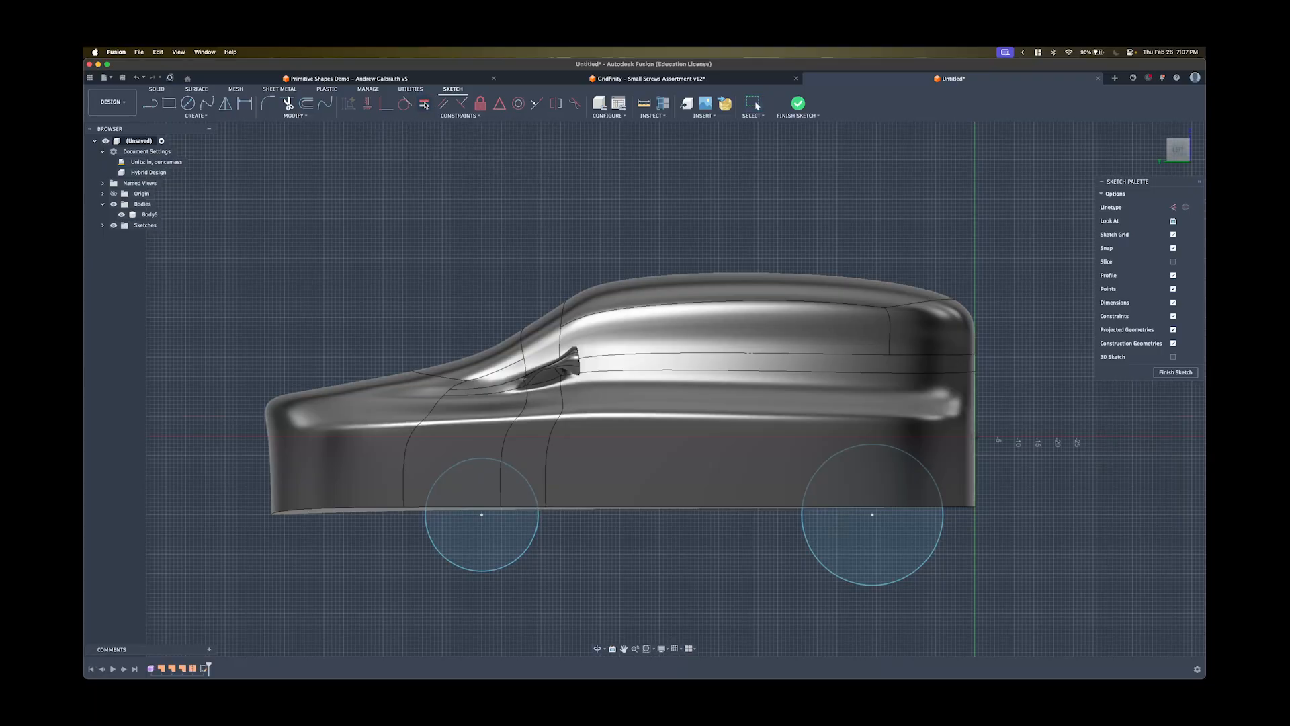
pyautogui.click(527, 539)
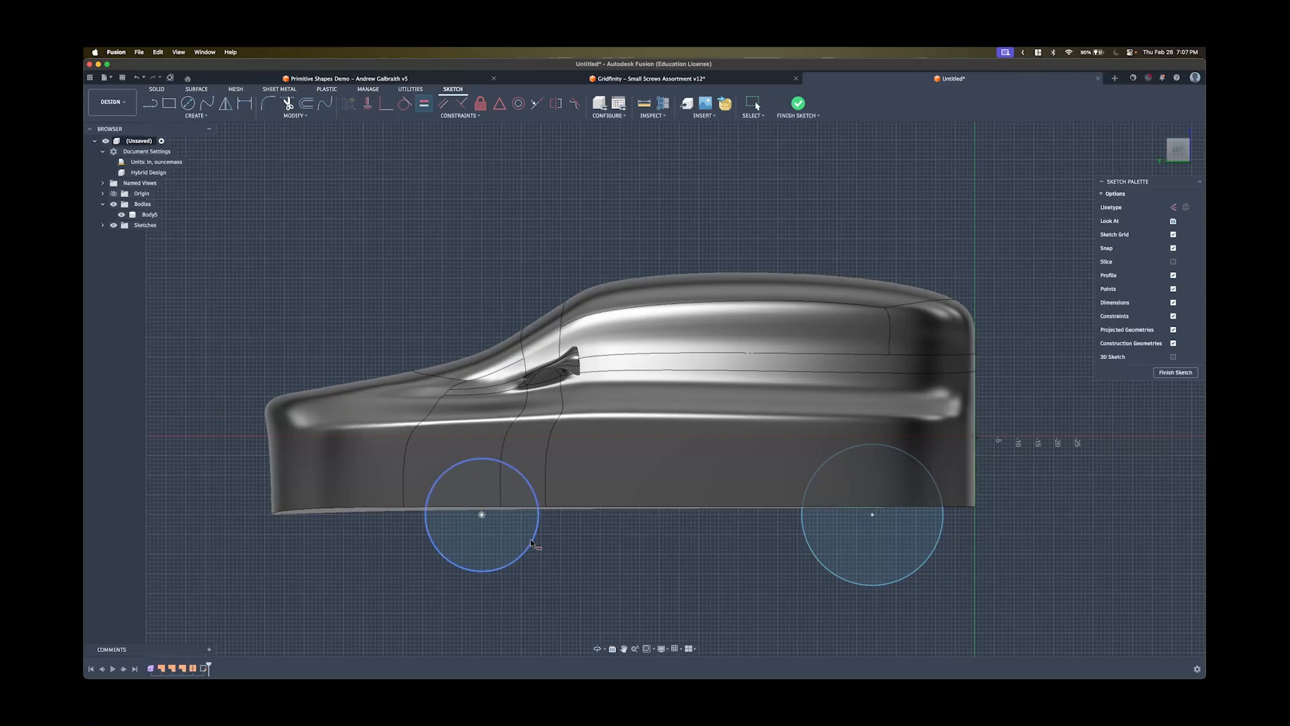
pyautogui.click(839, 578)
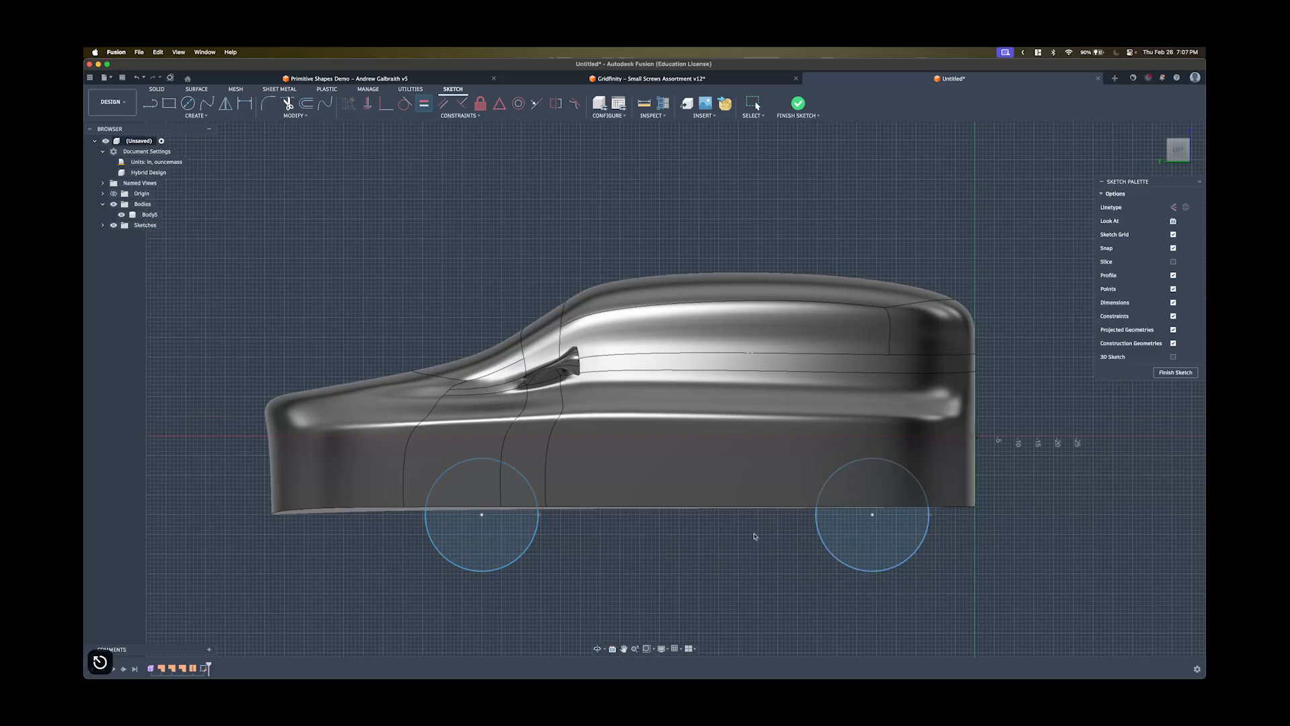
# Move the front circle's centre to about Y 136, Z -14 in and the rear's to Y 28, Z -14 in, and finish the sketch.
pyautogui.moveTo(482, 515); pyautogui.dragTo(438, 491)
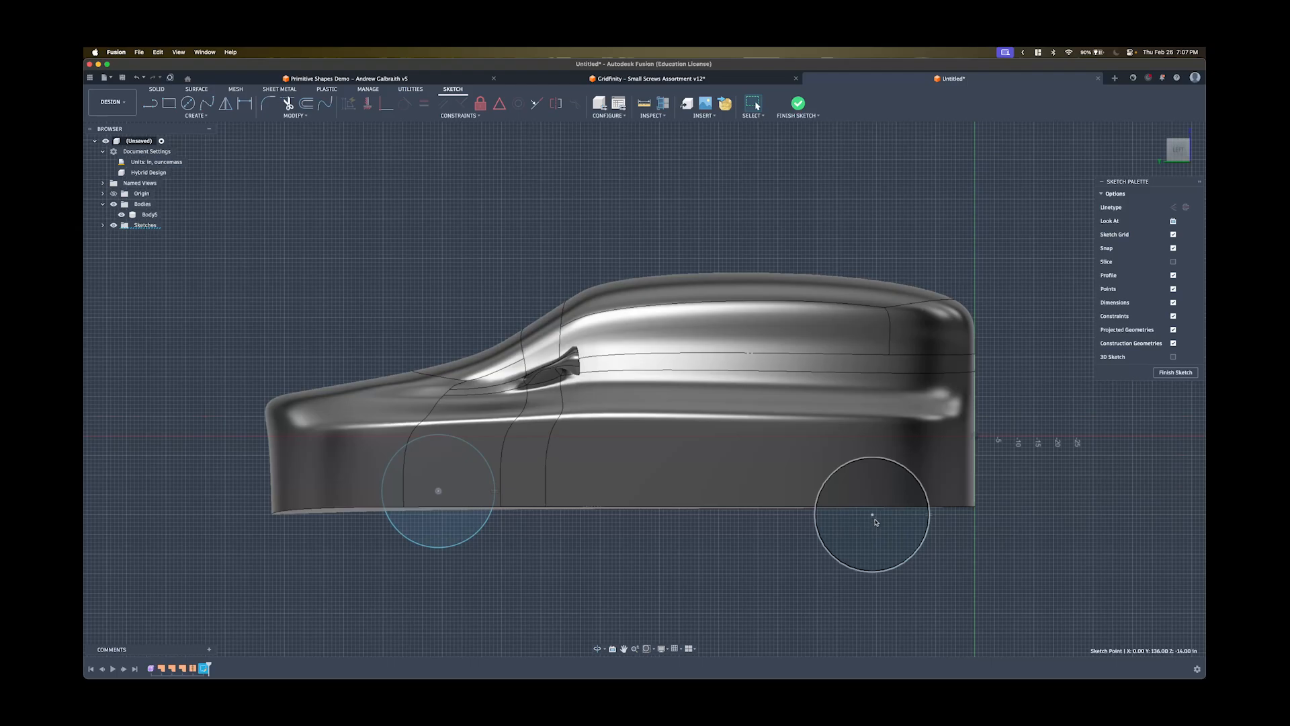
pyautogui.moveTo(876, 522); pyautogui.dragTo(864, 492)
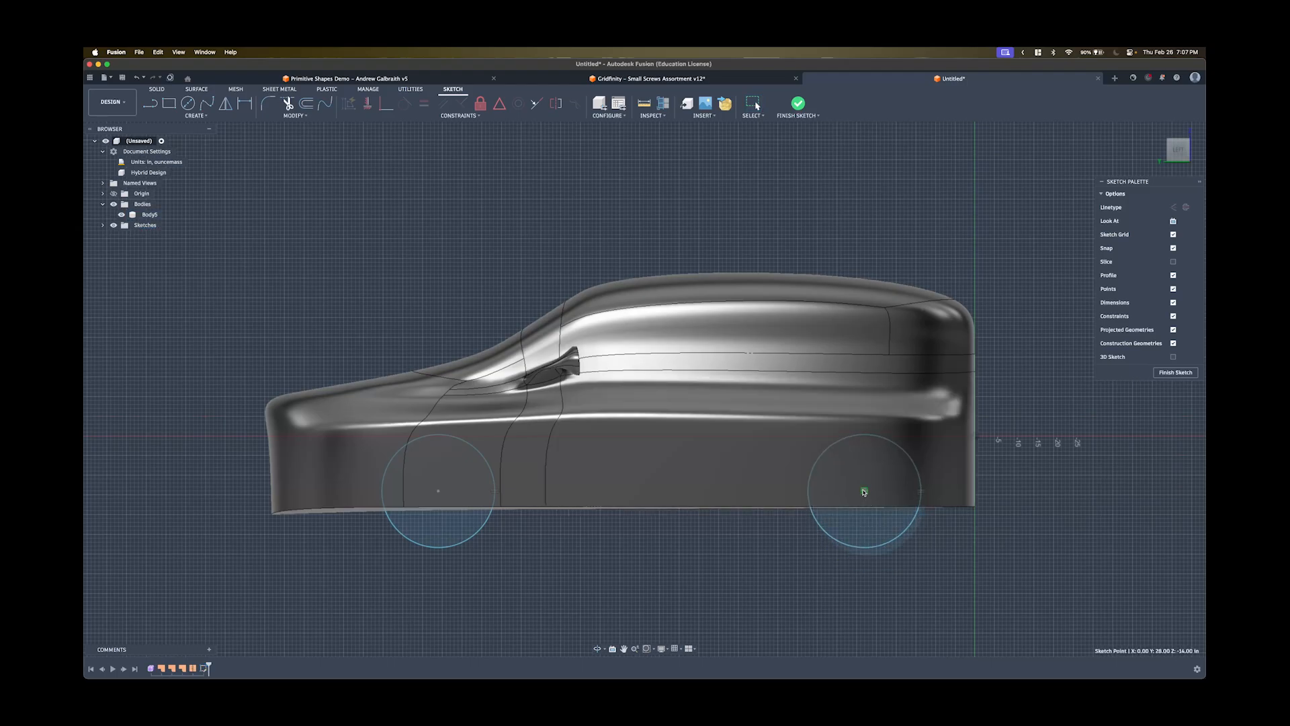
pyautogui.click(712, 549)
pyautogui.keyDown('shift'); pyautogui.moveTo(663, 549); pyautogui.dragTo(763, 377, button='middle'); pyautogui.keyUp('shift')
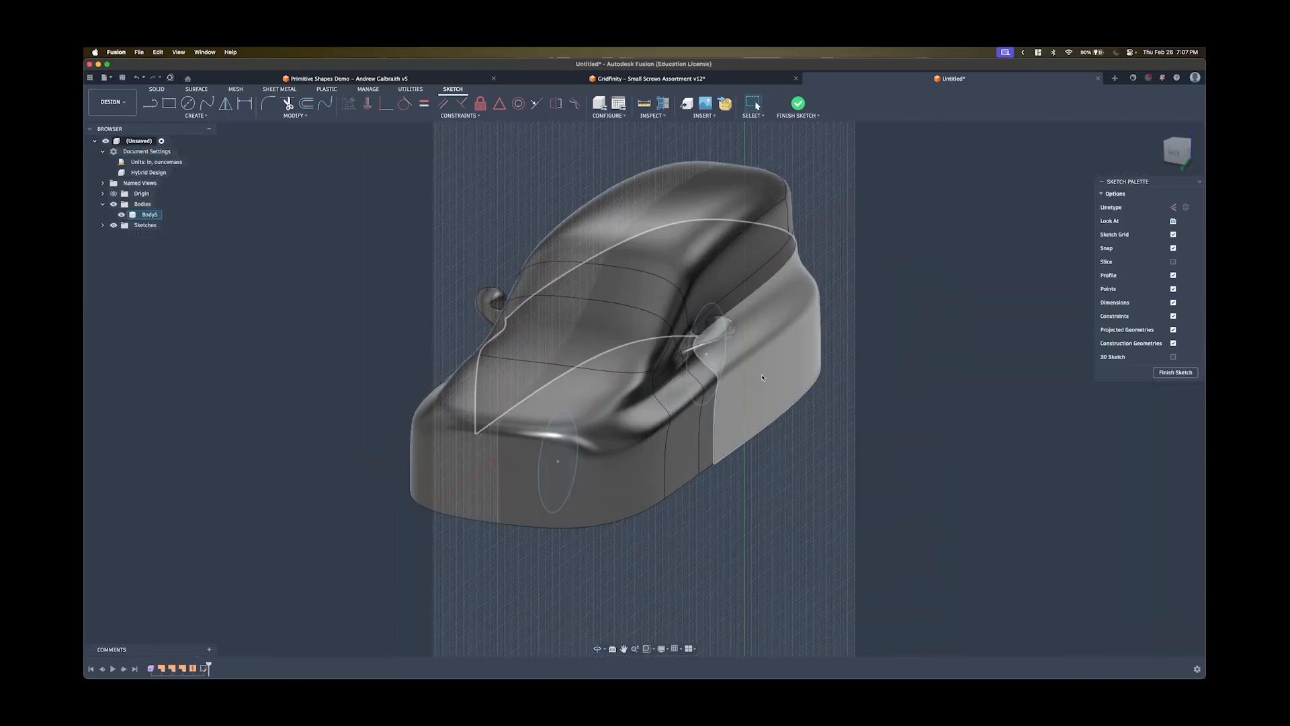
pyautogui.keyDown('shift'); pyautogui.moveTo(682, 430); pyautogui.dragTo(602, 430); pyautogui.keyUp('shift')
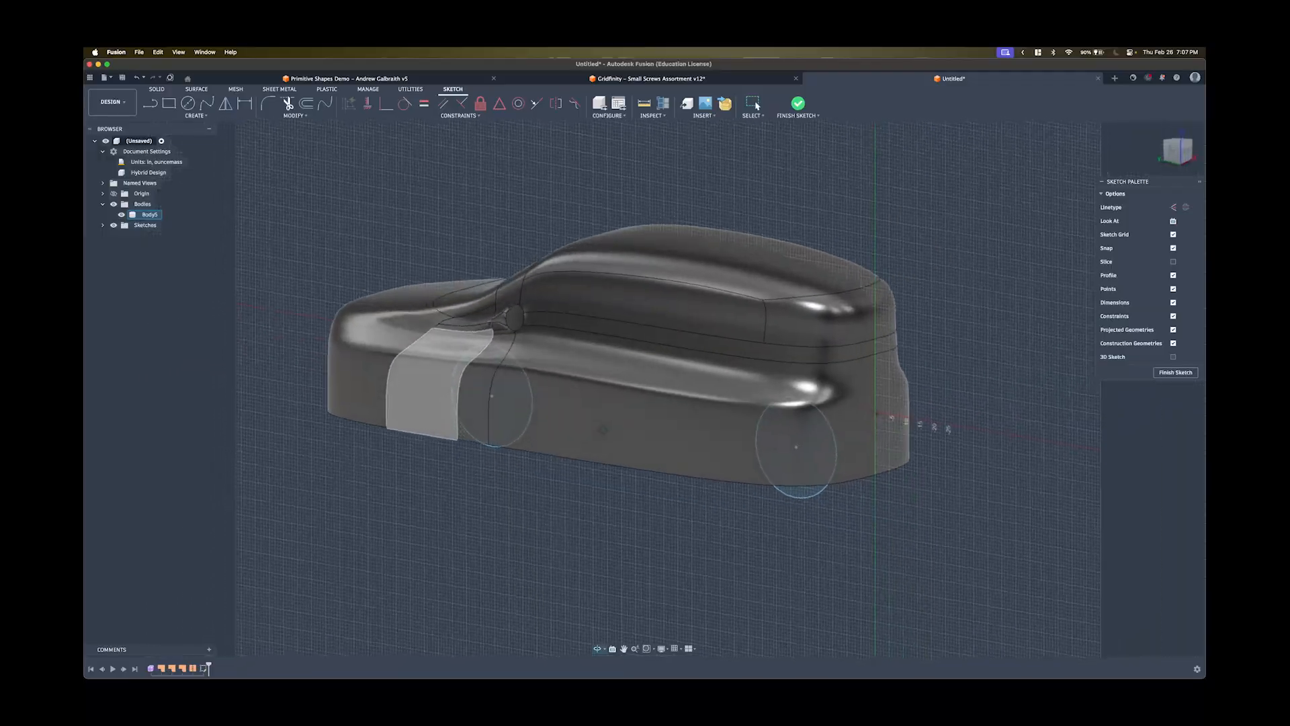
pyautogui.keyDown('shift'); pyautogui.moveTo(602, 430); pyautogui.dragTo(604, 474, button='middle'); pyautogui.keyUp('shift')
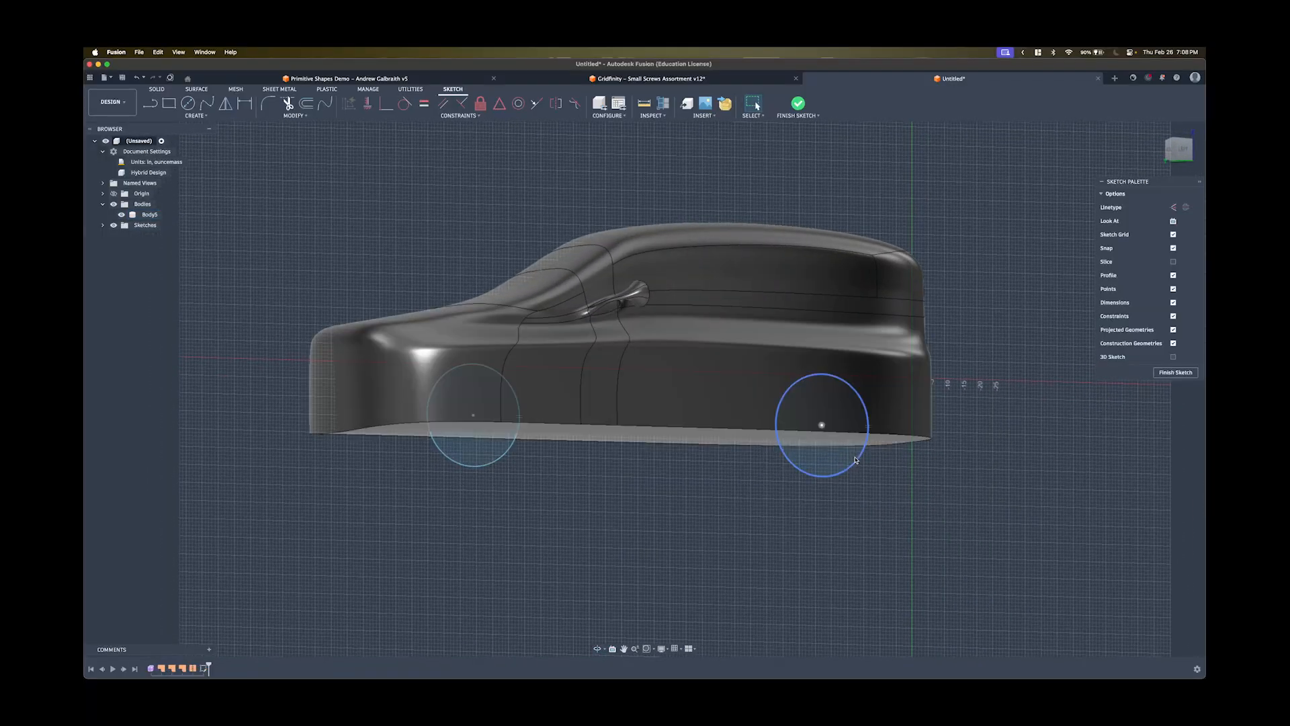
pyautogui.click(1174, 376)
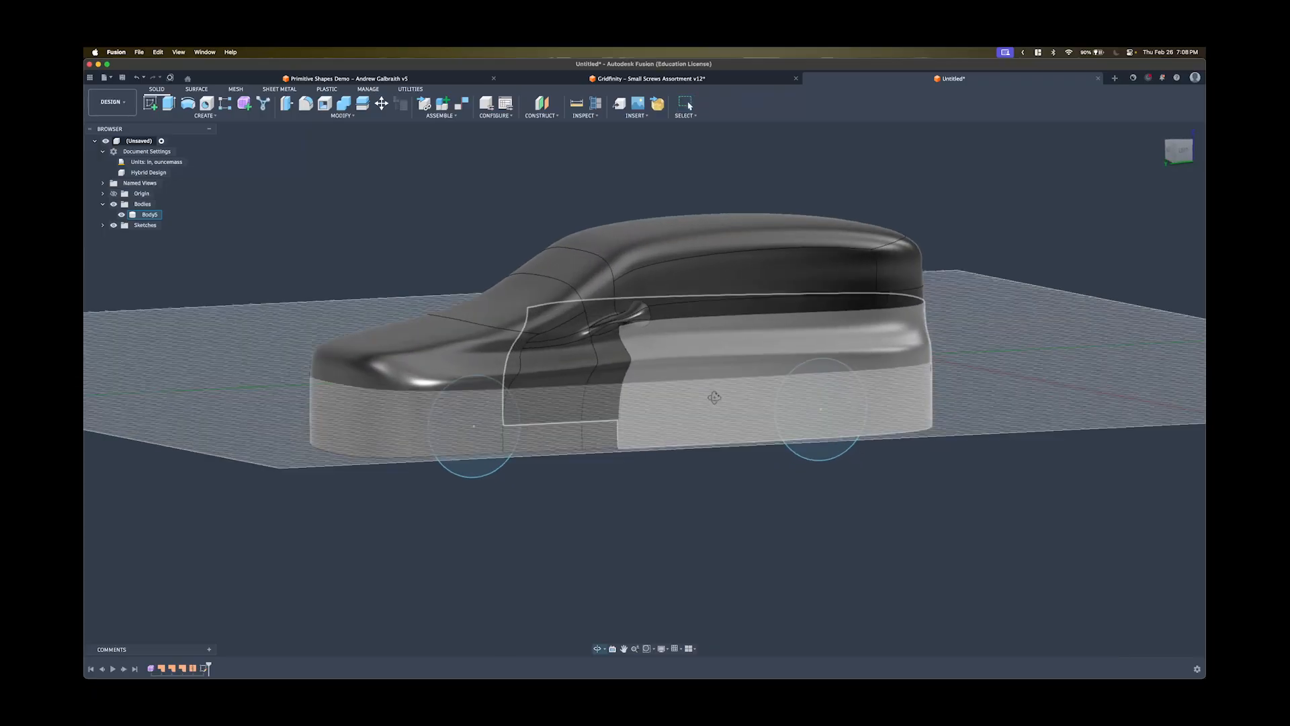
# Extrude both wheel circles by -44 in through one side of the car, using Cut as the operation.
pyautogui.keyDown('shift'); pyautogui.moveTo(511, 383); pyautogui.dragTo(520, 393, button='middle'); pyautogui.keyUp('shift')
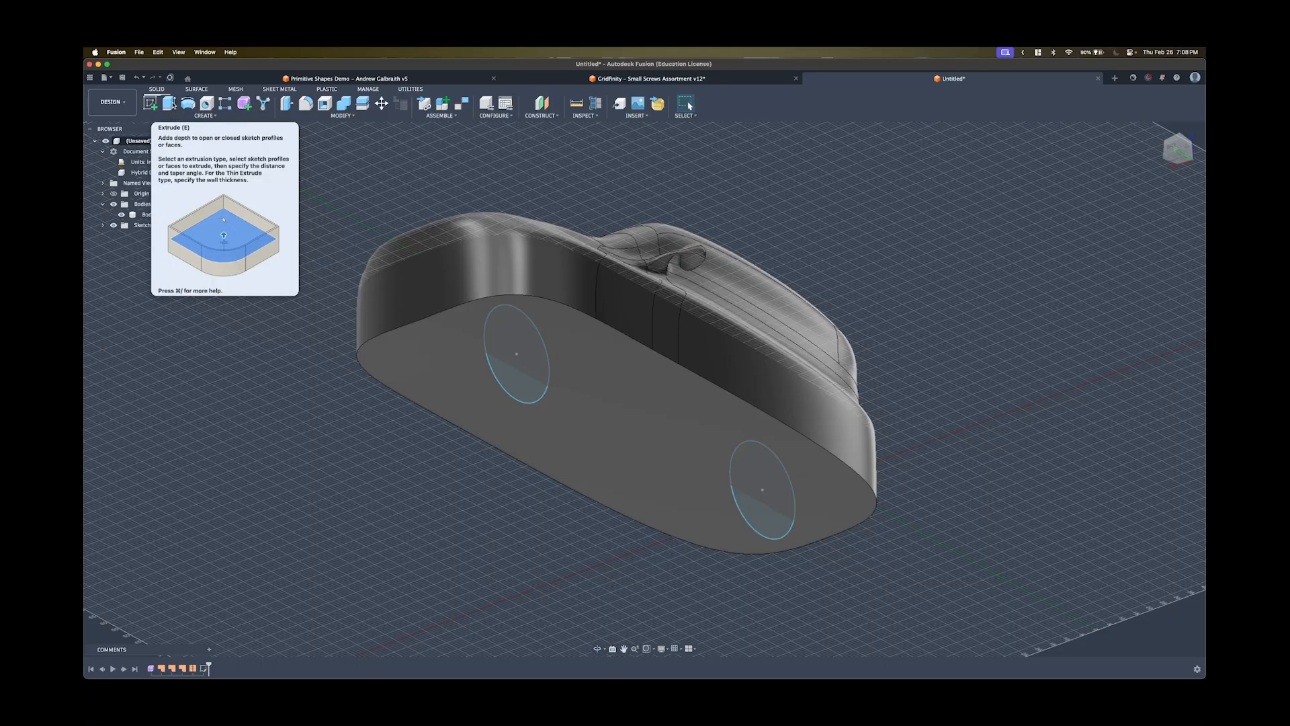
pyautogui.click(169, 103)
pyautogui.click(515, 355)
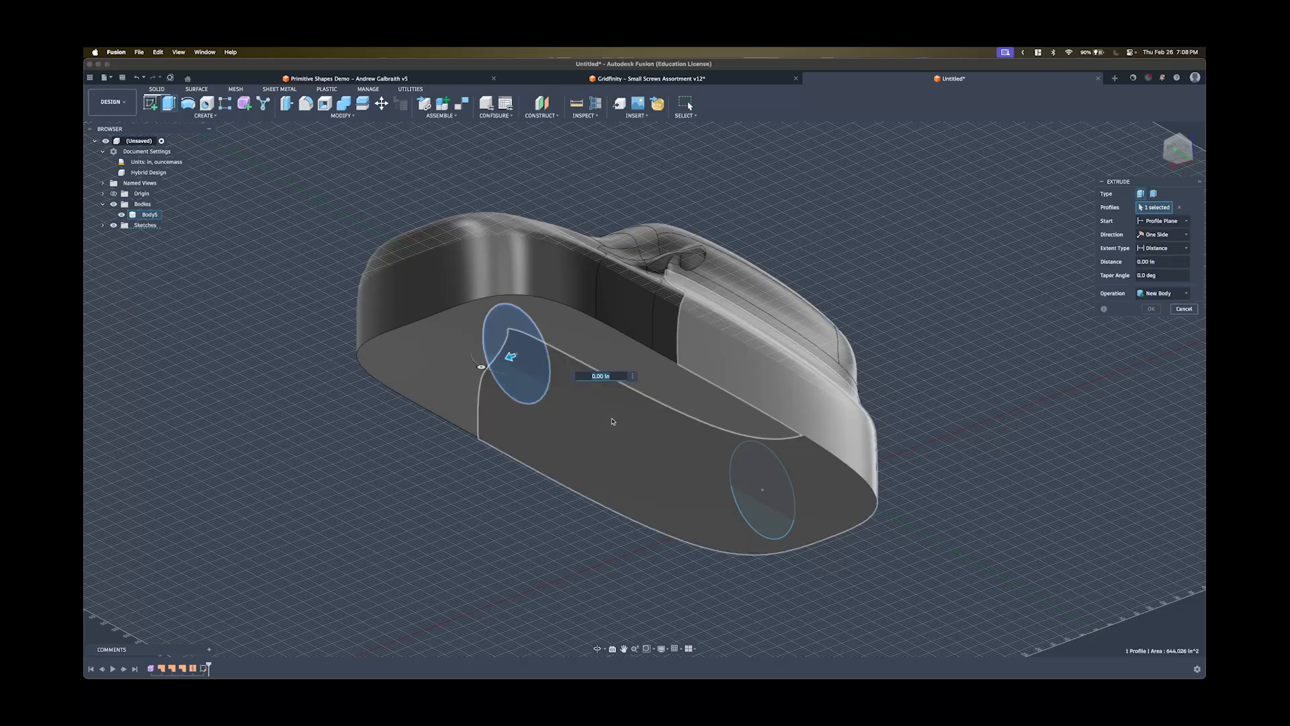
pyautogui.click(759, 497)
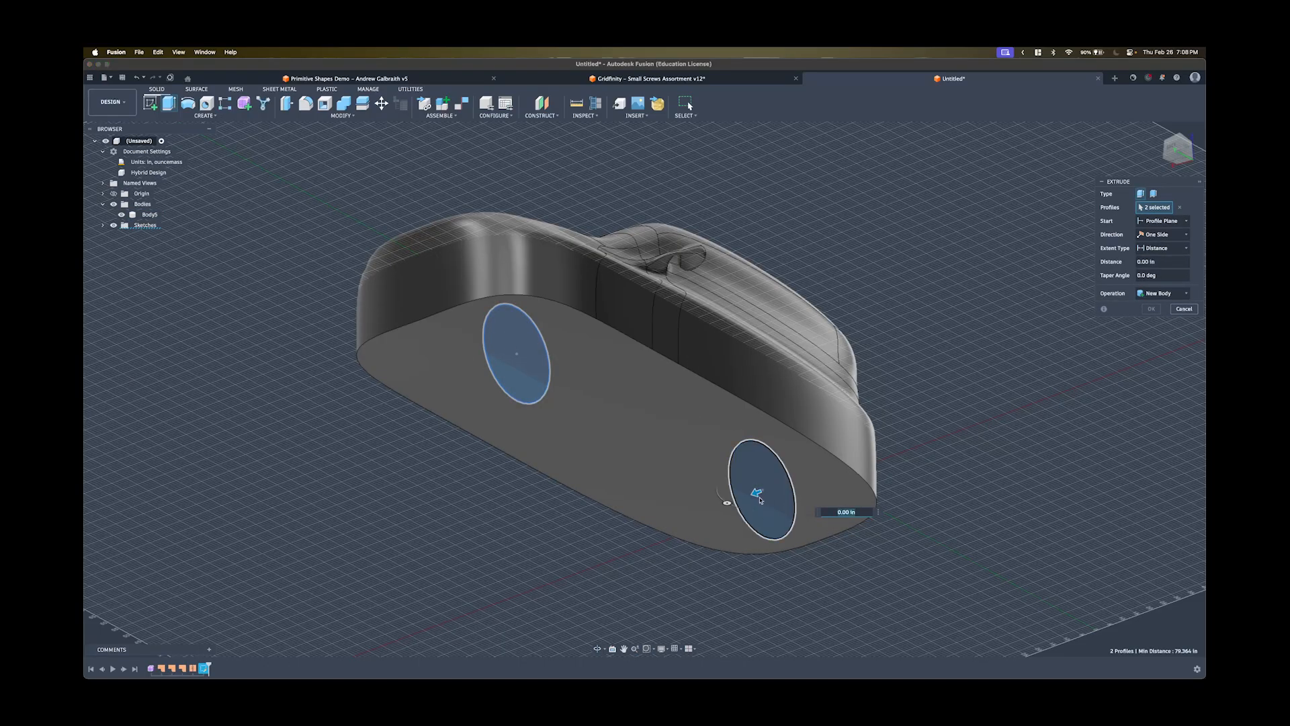
pyautogui.moveTo(760, 500); pyautogui.dragTo(890, 442)
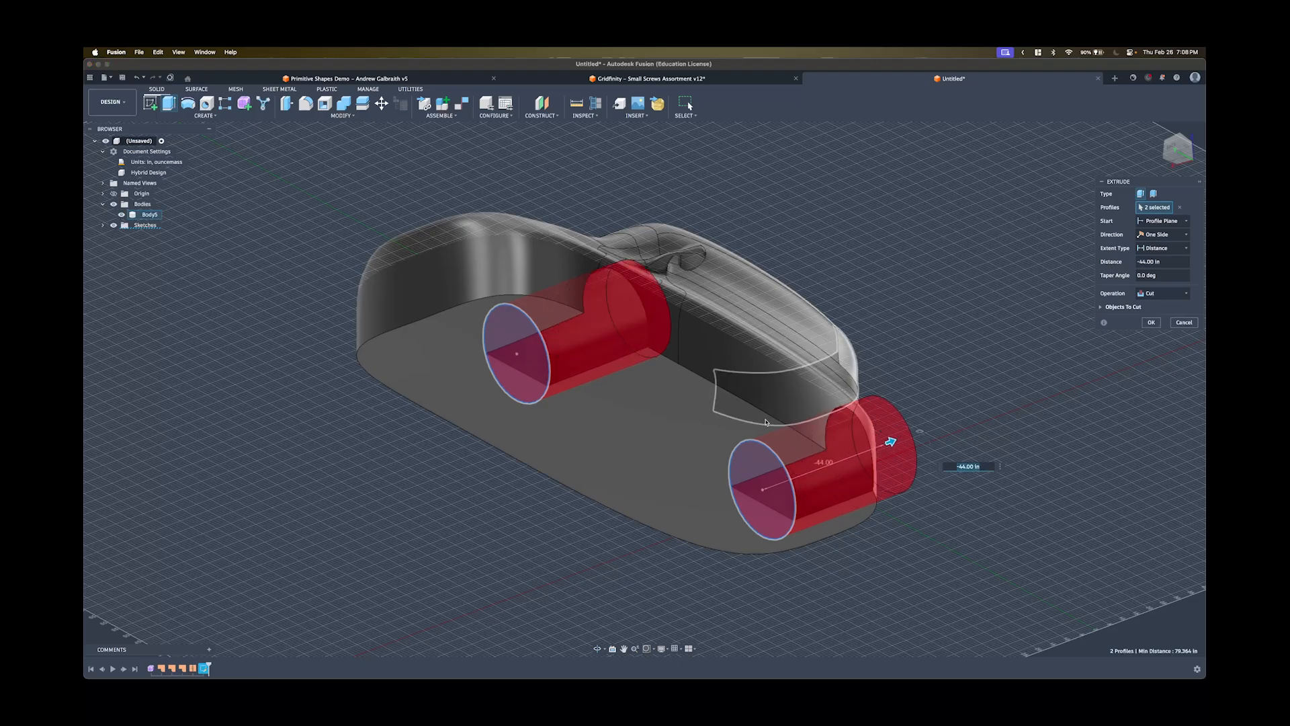
pyautogui.keyDown('shift'); pyautogui.moveTo(766, 423); pyautogui.dragTo(632, 541, button='middle'); pyautogui.keyUp('shift')
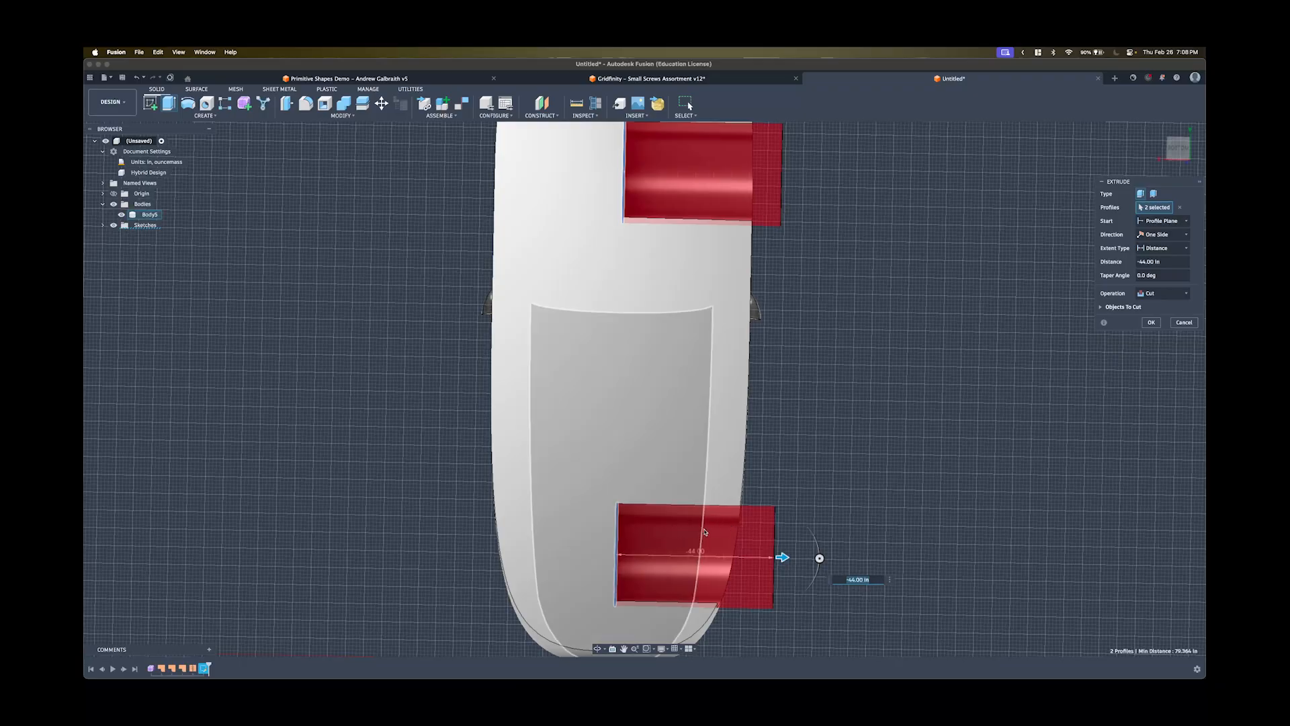
pyautogui.scroll(-5, 596, 552)
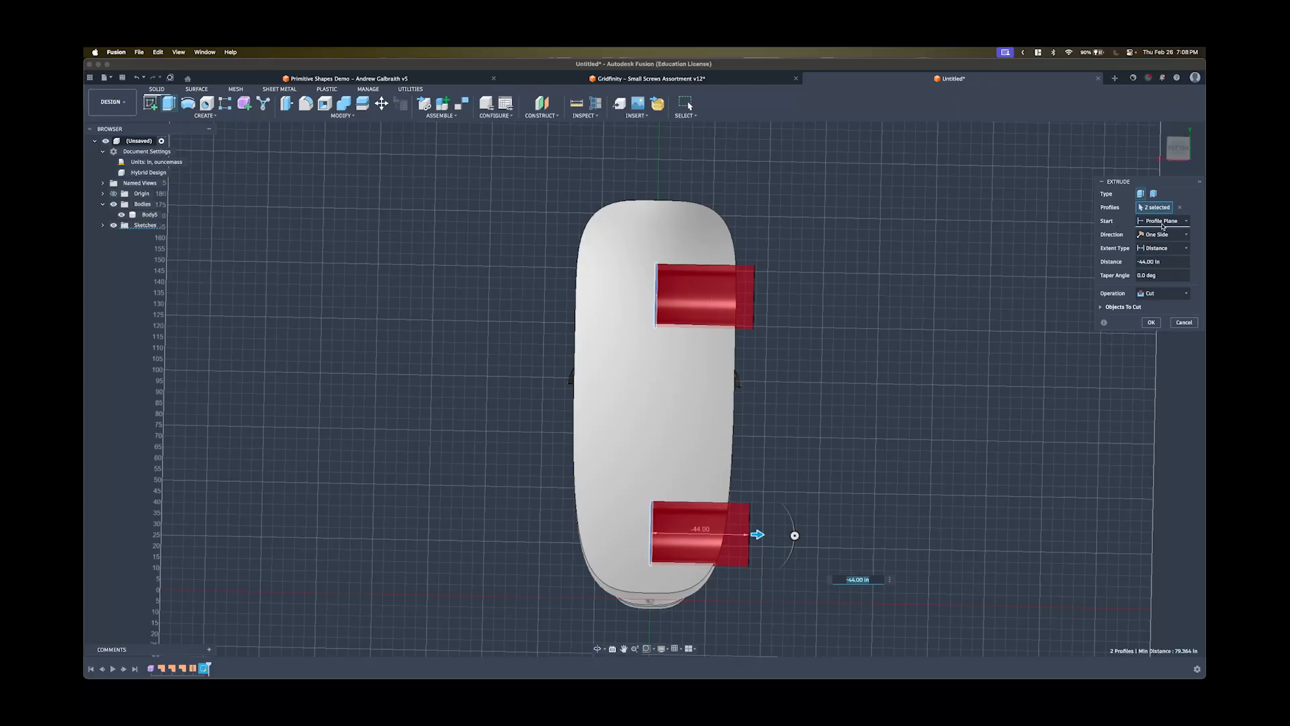
# Start the wheel-well cut at an offset of -20 in from the profile plane and complete the extrusion.
pyautogui.click(1163, 226)
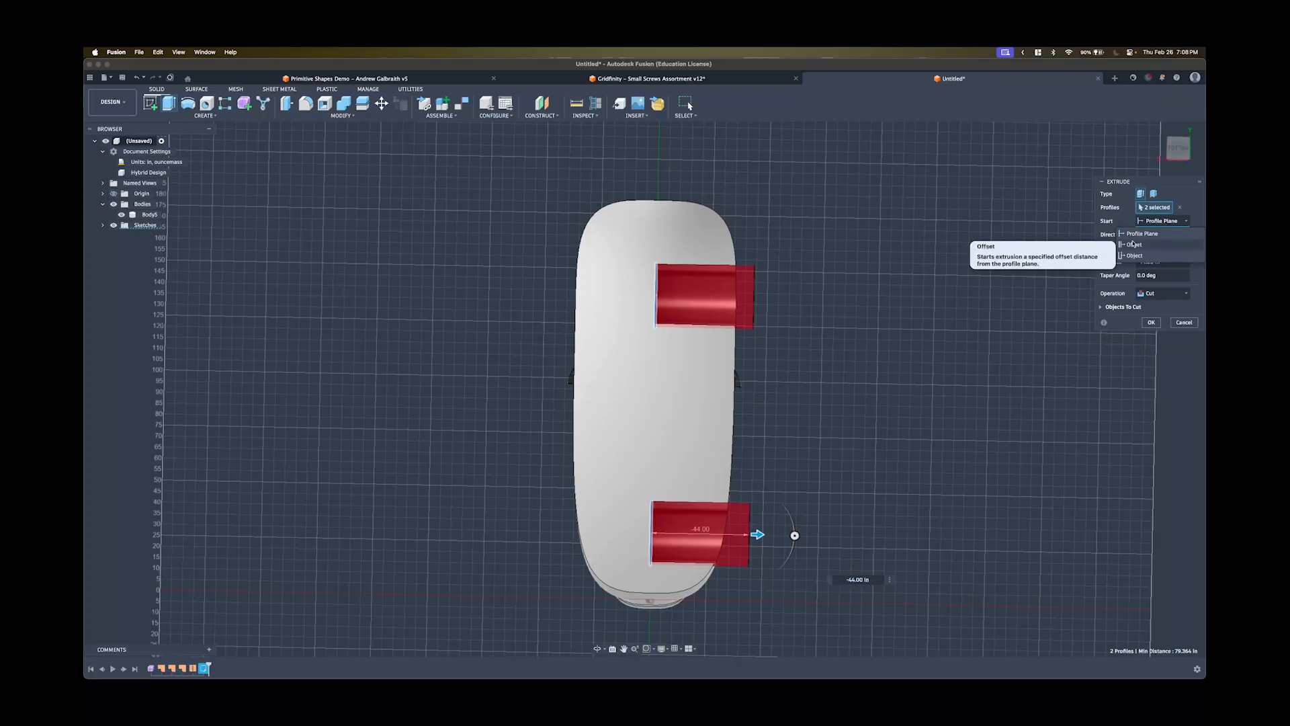
pyautogui.click(1157, 246)
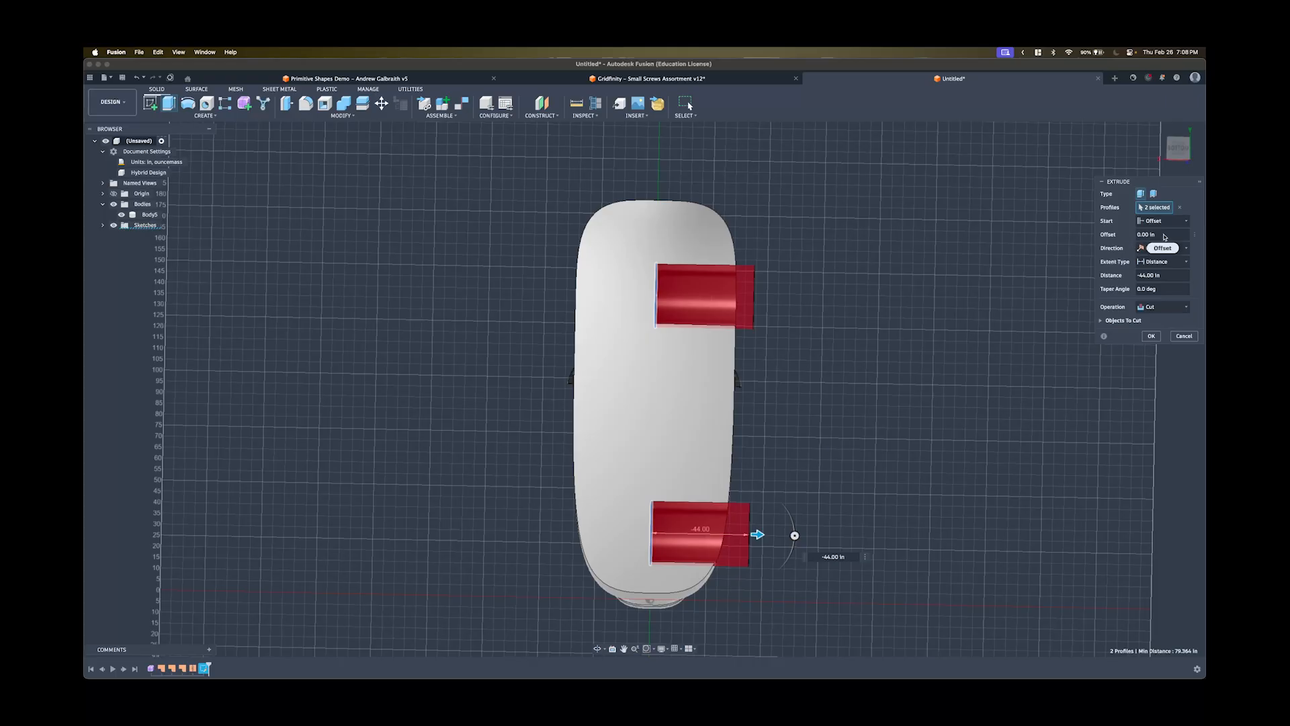
pyautogui.moveTo(1163, 235); pyautogui.dragTo(1112, 237)
pyautogui.write('20')
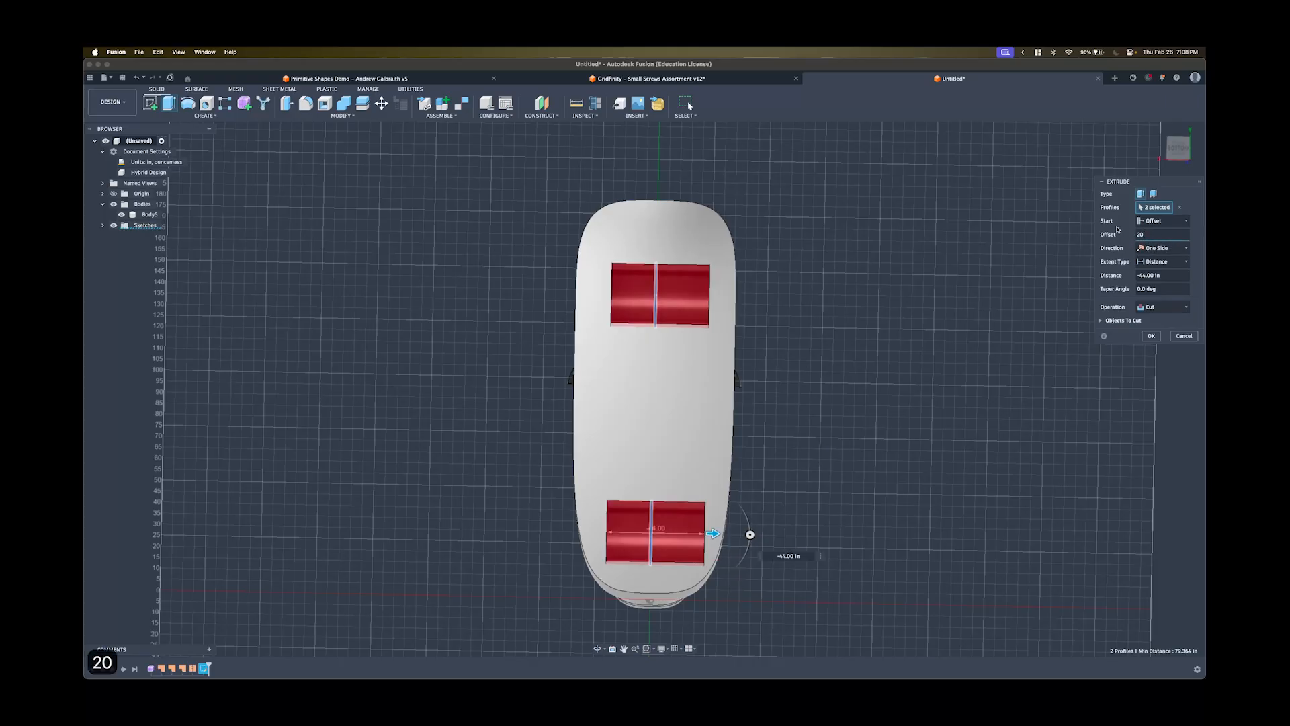
pyautogui.write('-')
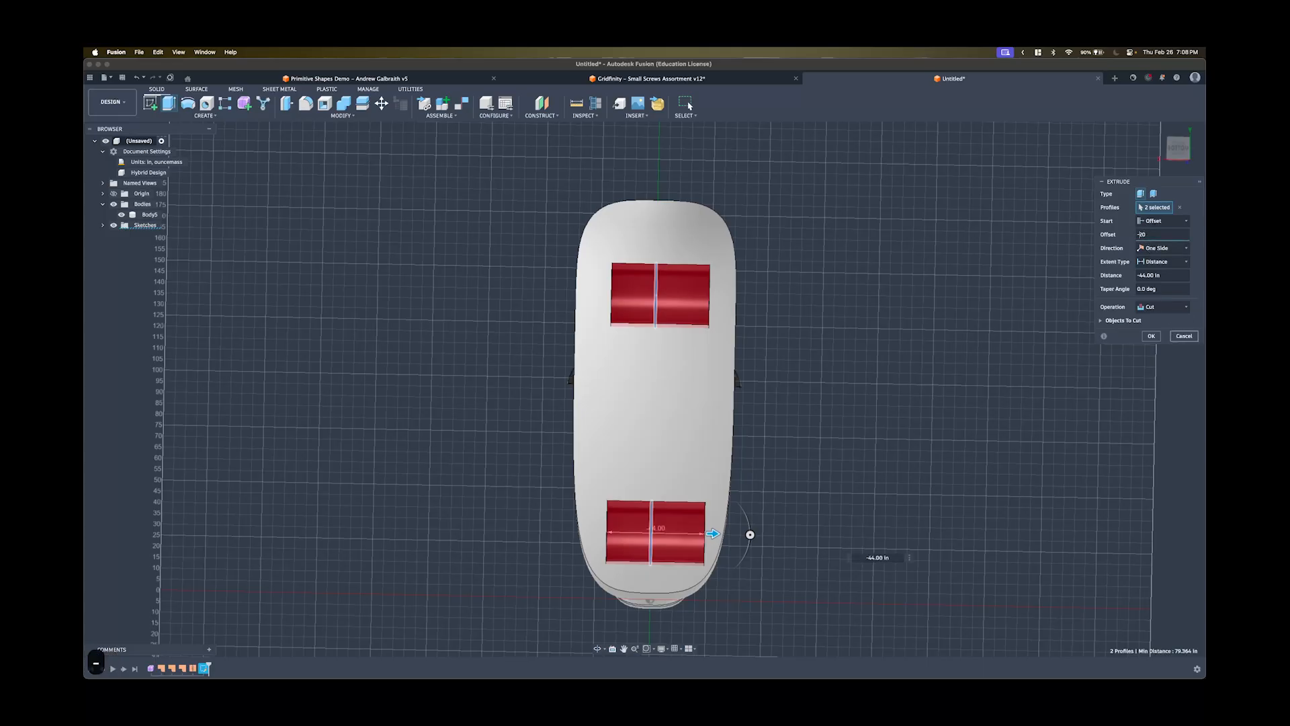
pyautogui.moveTo(851, 227)
pyautogui.keyDown('shift'); pyautogui.mouseDown(button='middle')
pyautogui.moveTo(890, 236)
pyautogui.moveTo(817, 299)
pyautogui.moveTo(759, 377)
pyautogui.moveTo(862, 242)
pyautogui.mouseUp(button='middle'); pyautogui.keyUp('shift')
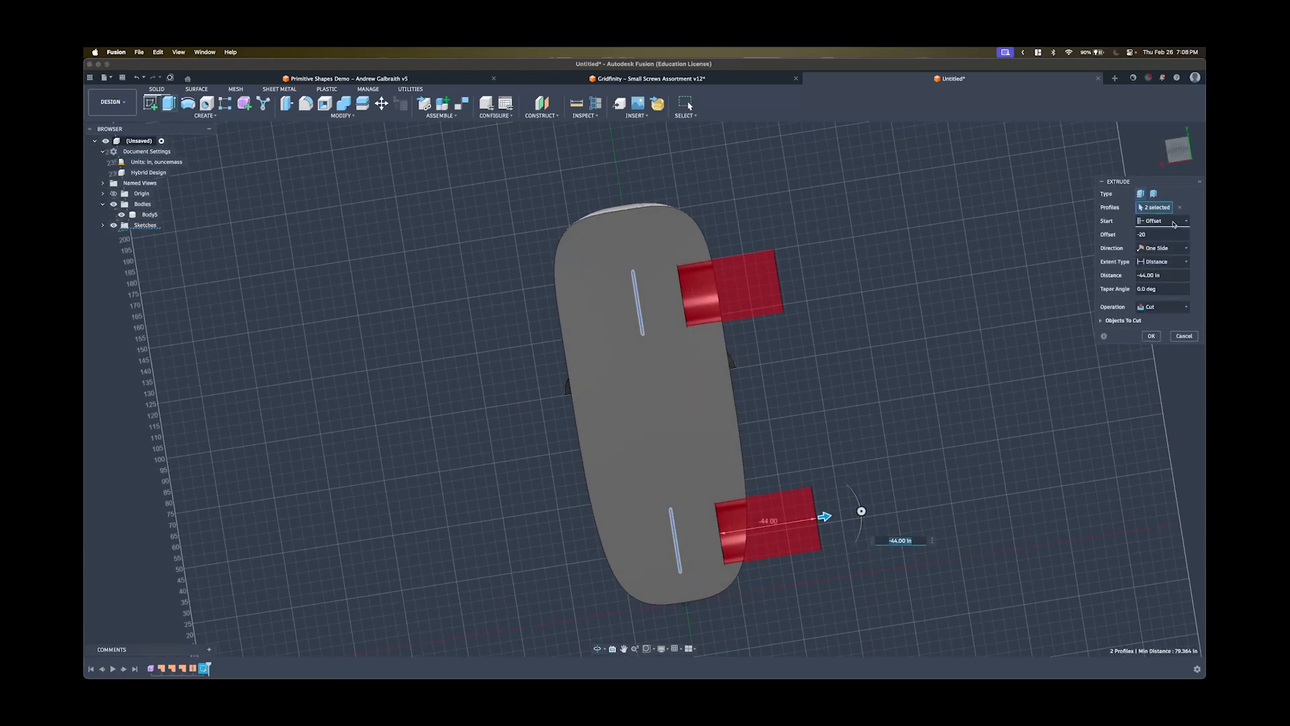
pyautogui.press('BackSpace')
pyautogui.write('5')
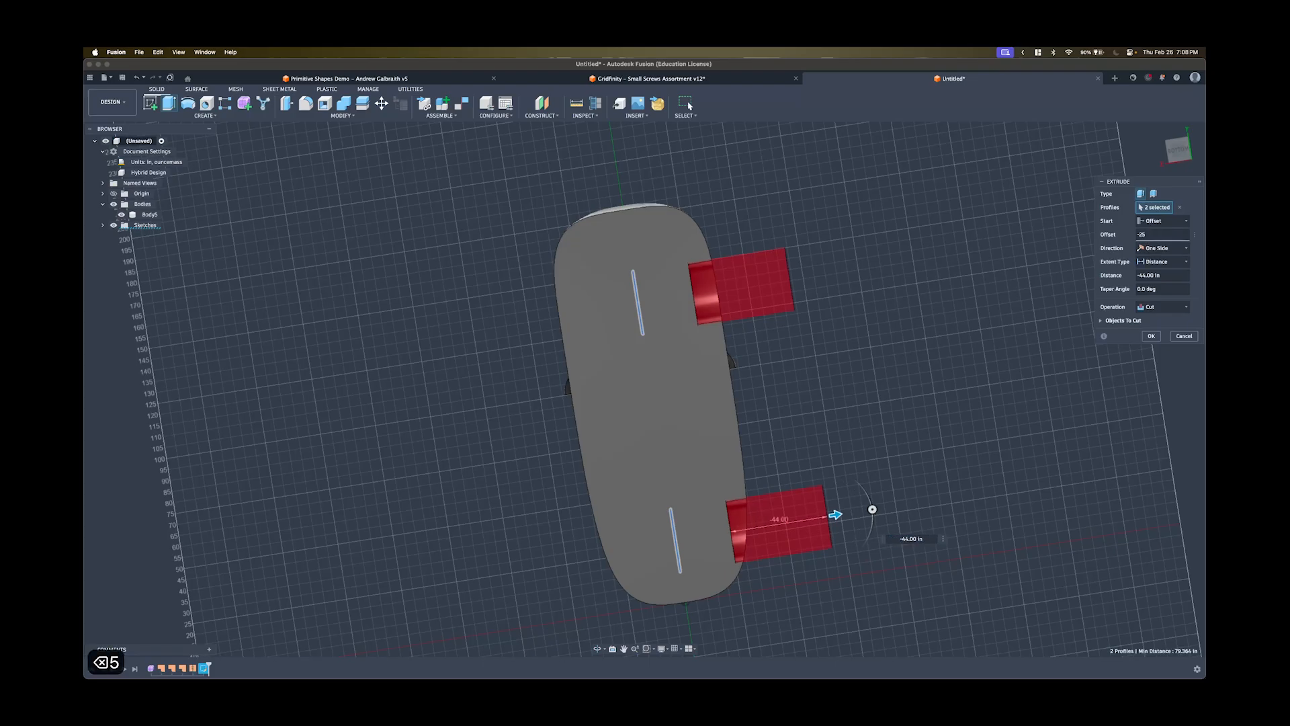
pyautogui.press('BackSpace')
pyautogui.write('0')
pyautogui.keyDown('shift'); pyautogui.moveTo(933, 254); pyautogui.dragTo(806, 416, button='middle'); pyautogui.keyUp('shift')
pyautogui.click(1147, 336)
pyautogui.moveTo(926, 330)
pyautogui.keyDown('shift'); pyautogui.mouseDown(button='middle')
pyautogui.moveTo(932, 296)
pyautogui.moveTo(1001, 228)
pyautogui.moveTo(893, 363)
pyautogui.moveTo(907, 282)
pyautogui.moveTo(927, 403)
pyautogui.moveTo(936, 323)
pyautogui.mouseUp(button='middle'); pyautogui.keyUp('shift')
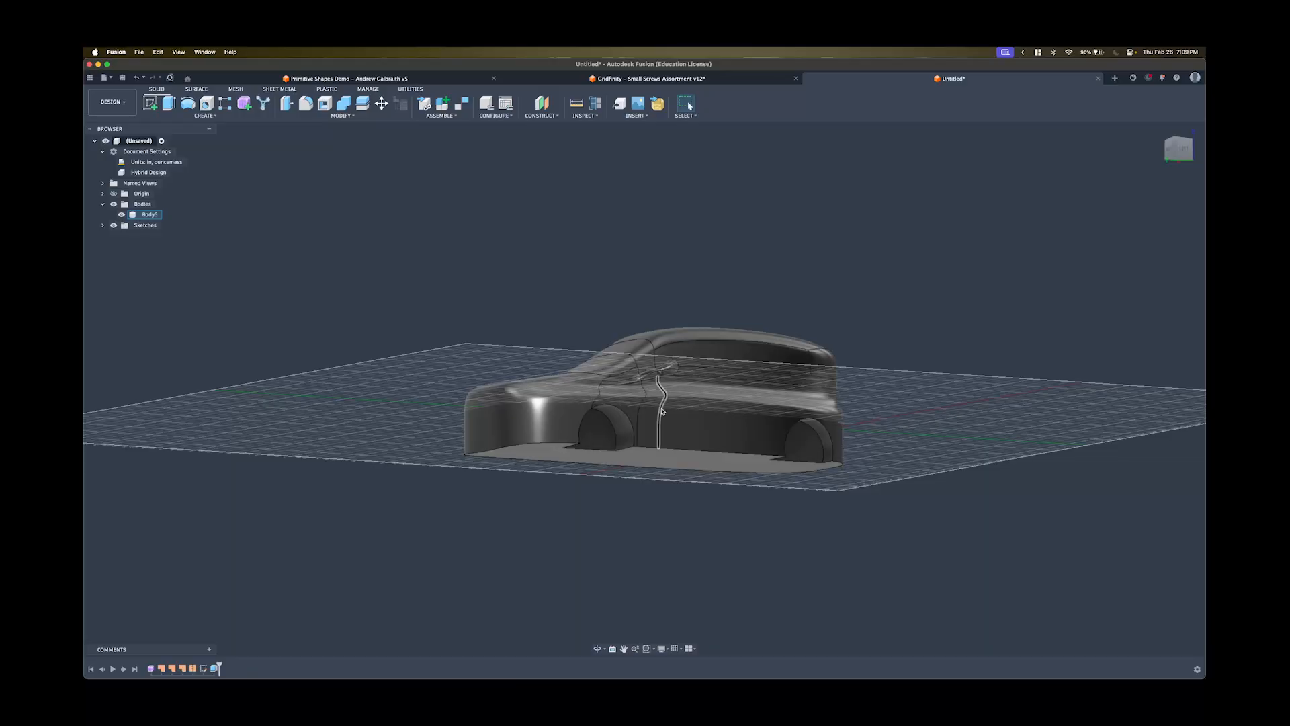
# Start a Mirror with Features as the object type and choose the wheel-well extrude cut as the object.
pyautogui.click(204, 115)
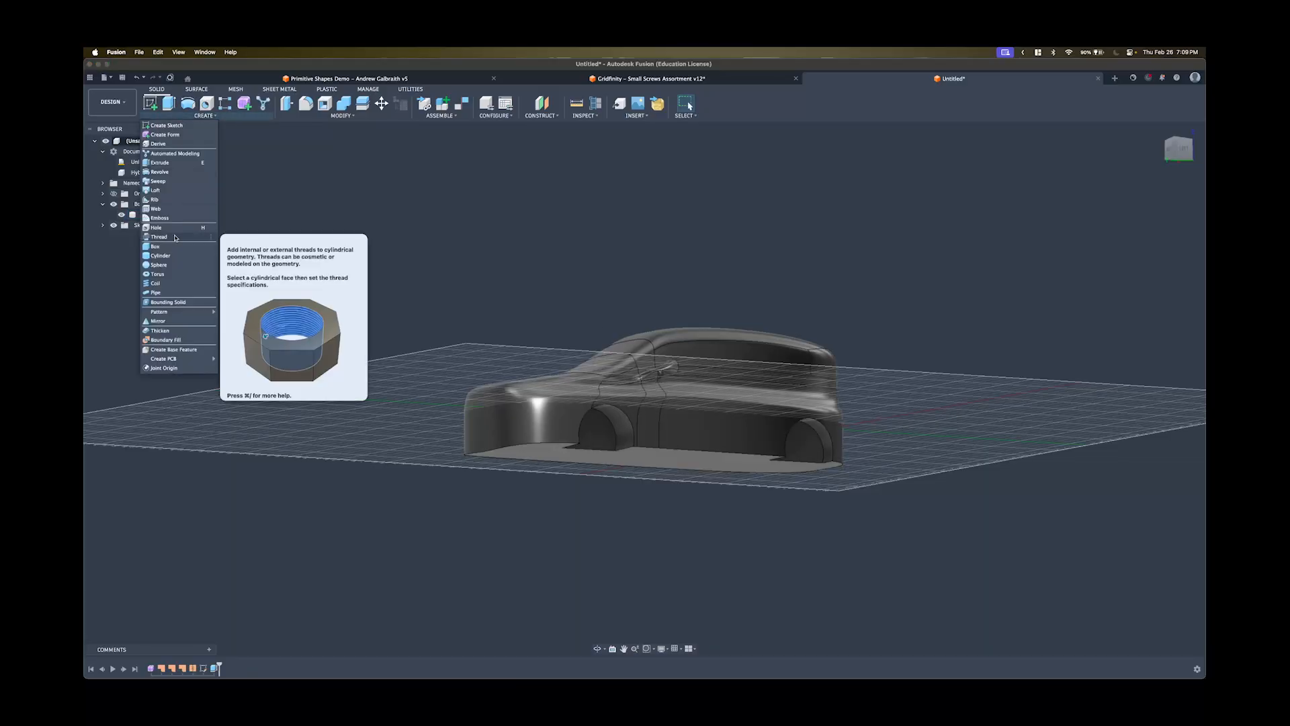
pyautogui.click(157, 320)
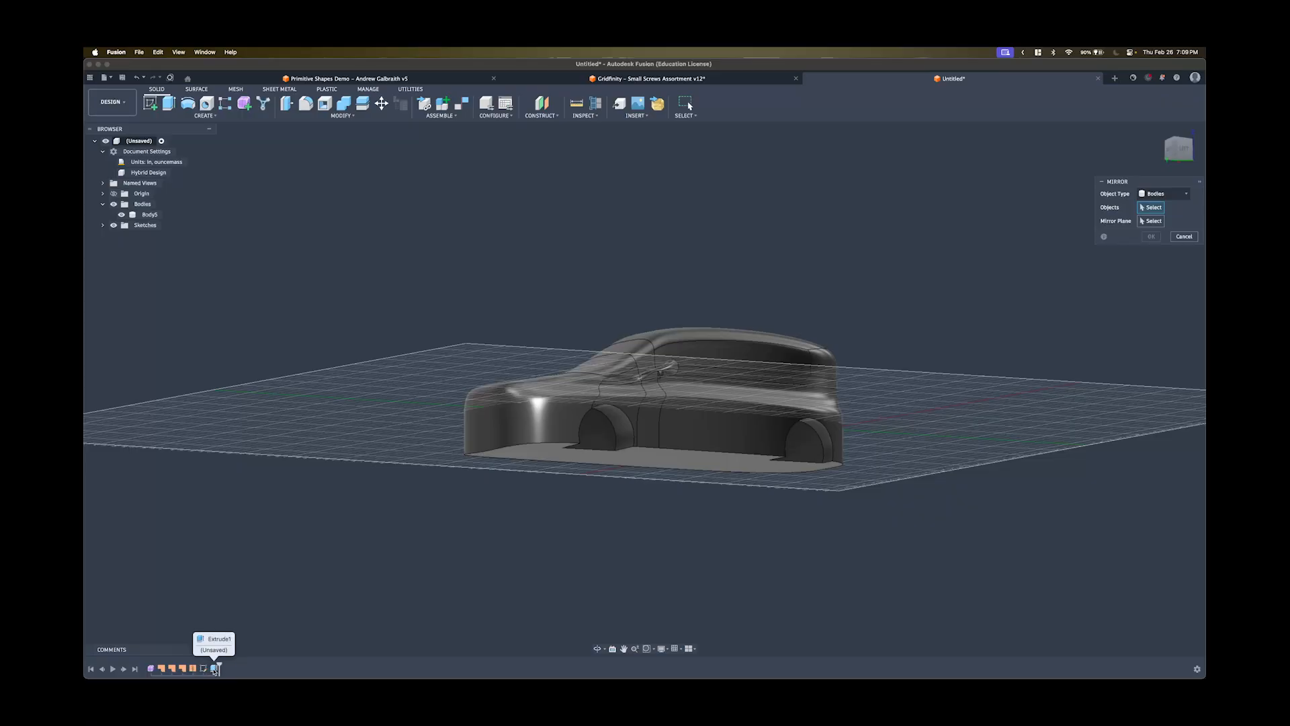
pyautogui.keyDown('shift'); pyautogui.moveTo(239, 653); pyautogui.dragTo(470, 461, button='middle'); pyautogui.keyUp('shift')
pyautogui.click(1147, 193)
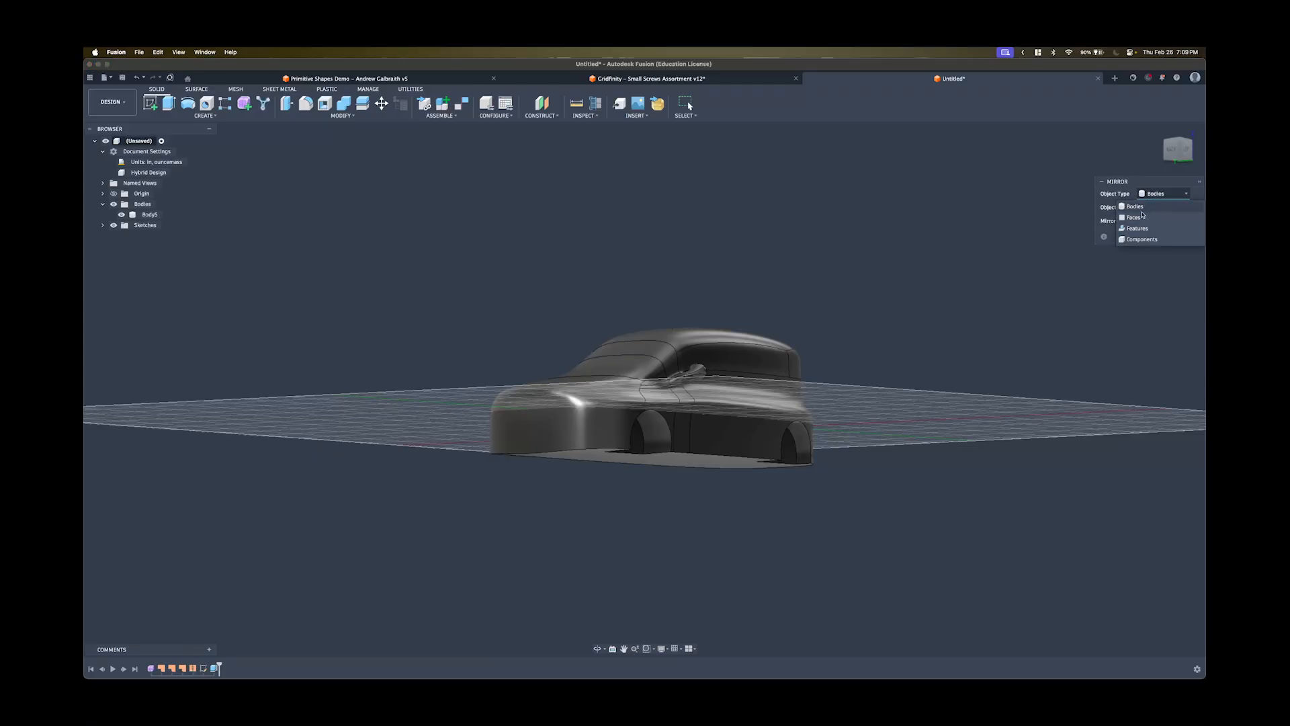
pyautogui.click(1136, 229)
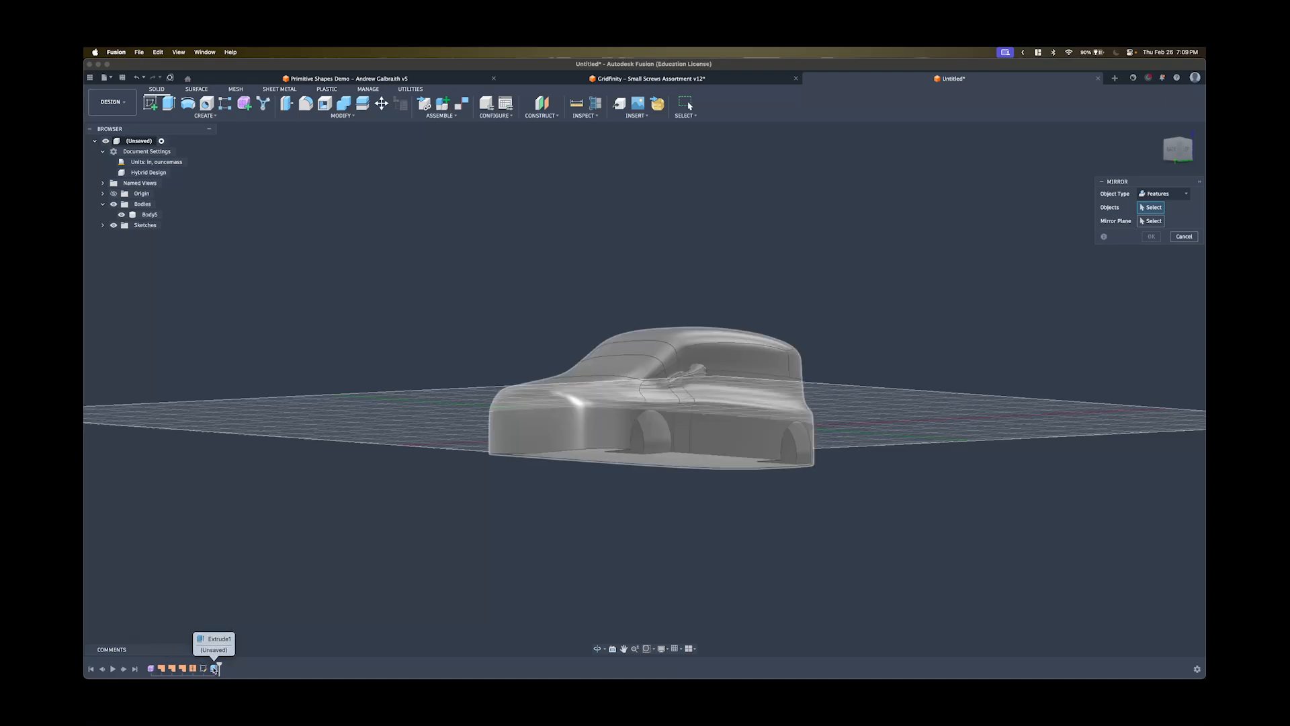
pyautogui.click(215, 668)
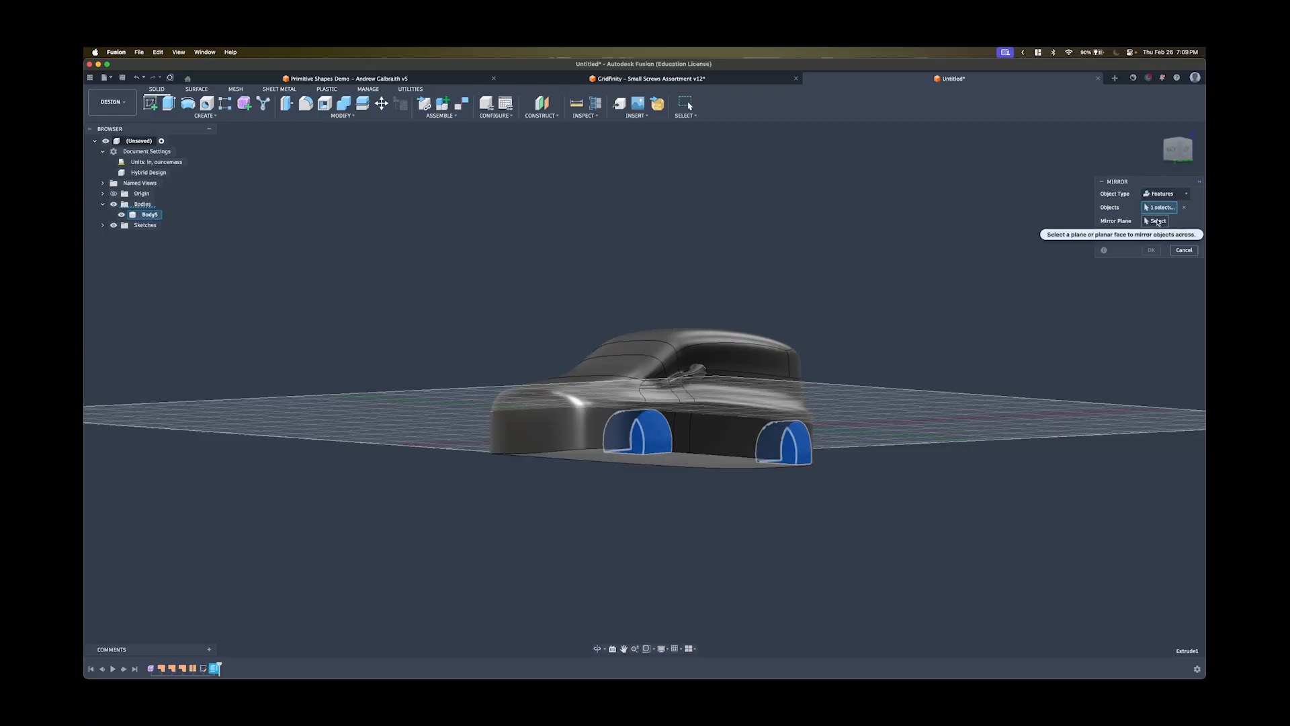
# Use the car's lengthwise centre origin plane as the mirror plane and complete the wheel-well mirror with Identical compute type.
pyautogui.click(1157, 221)
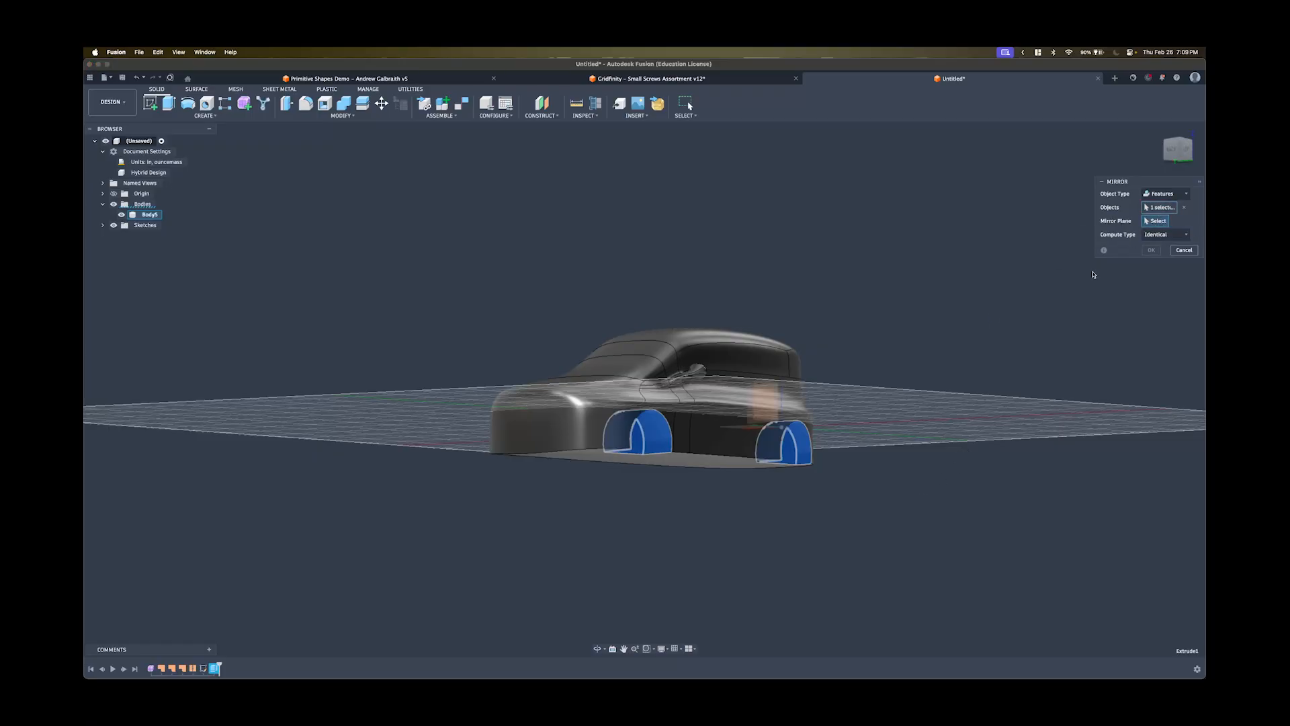
pyautogui.keyDown('shift'); pyautogui.moveTo(900, 348); pyautogui.dragTo(679, 350, button='middle'); pyautogui.keyUp('shift')
pyautogui.click(820, 404)
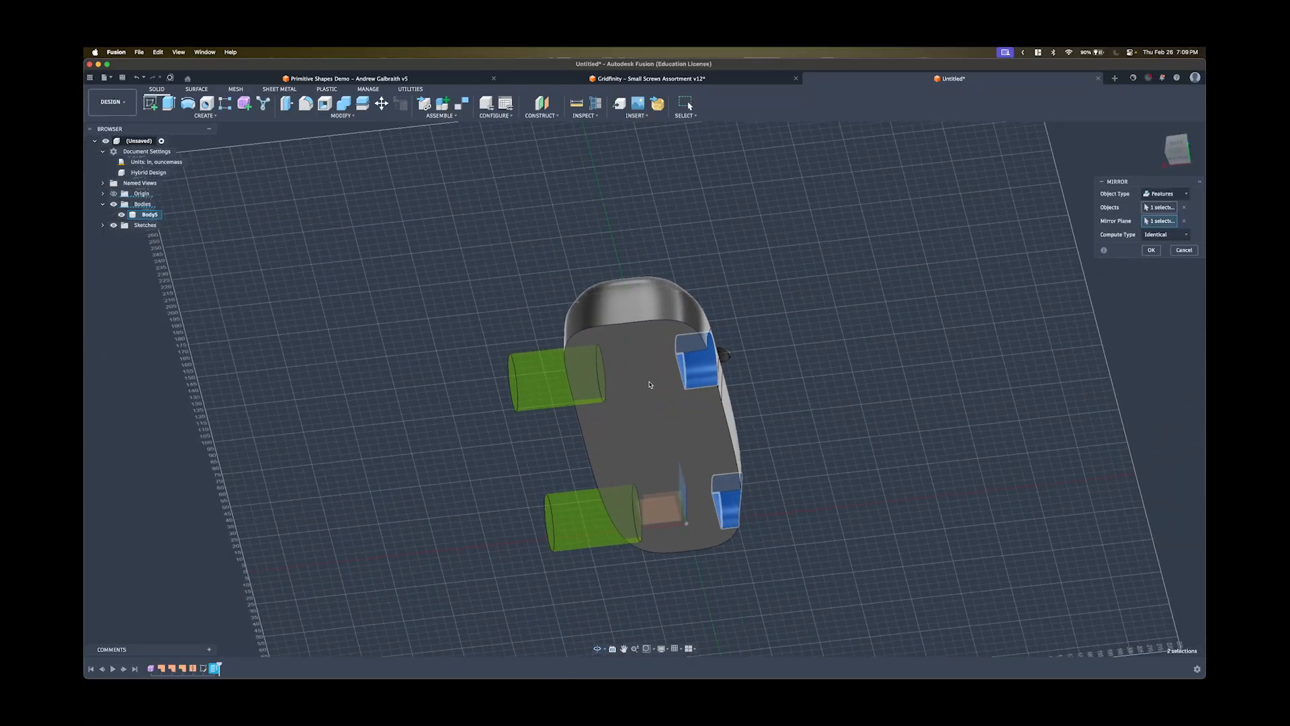
pyautogui.keyDown('shift'); pyautogui.moveTo(570, 380); pyautogui.dragTo(671, 442, button='middle'); pyautogui.keyUp('shift')
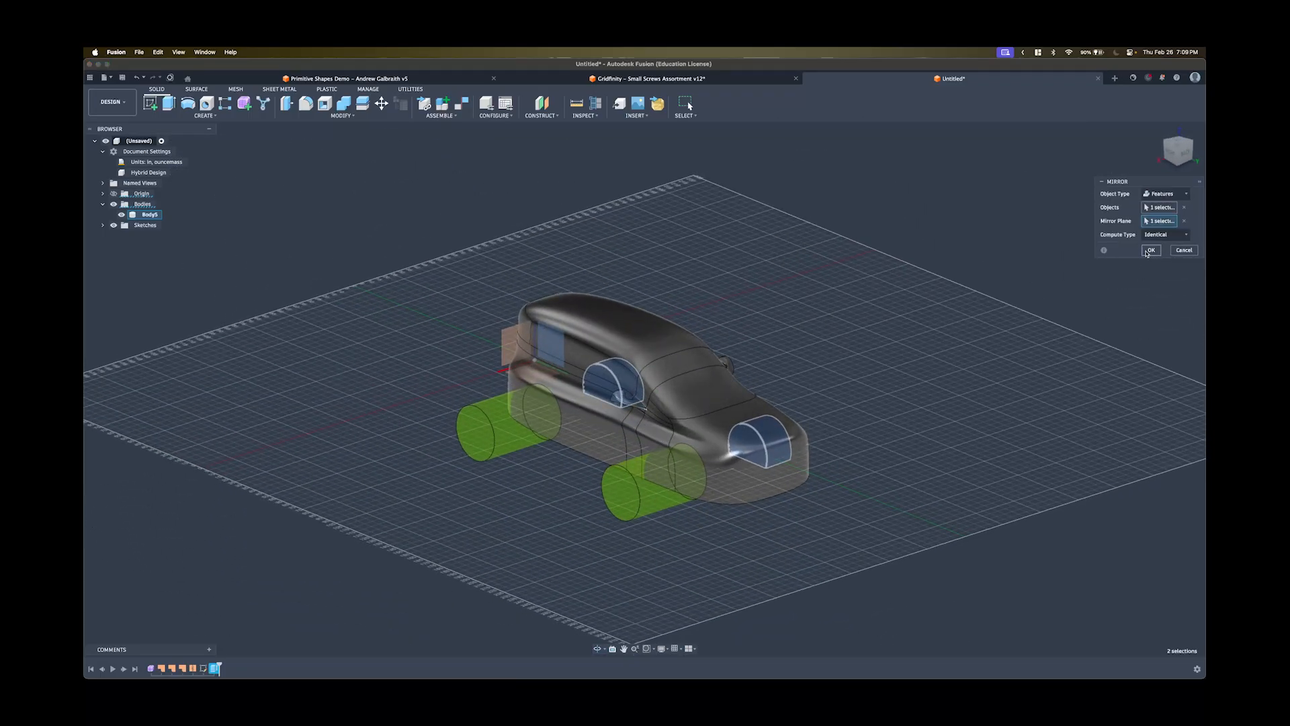
pyautogui.click(1149, 249)
pyautogui.keyDown('shift'); pyautogui.moveTo(800, 374); pyautogui.dragTo(820, 336, button='middle'); pyautogui.keyUp('shift')
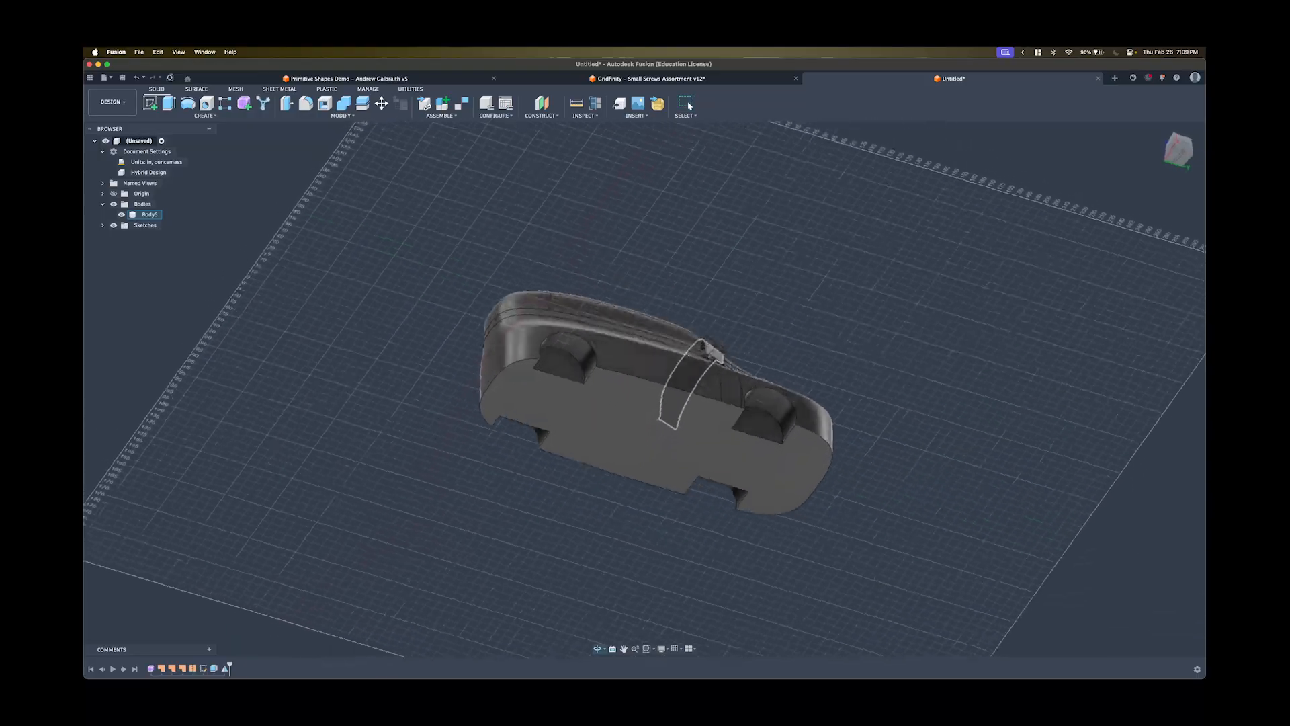
pyautogui.keyDown('shift'); pyautogui.moveTo(703, 344); pyautogui.dragTo(583, 342, button='middle'); pyautogui.keyUp('shift')
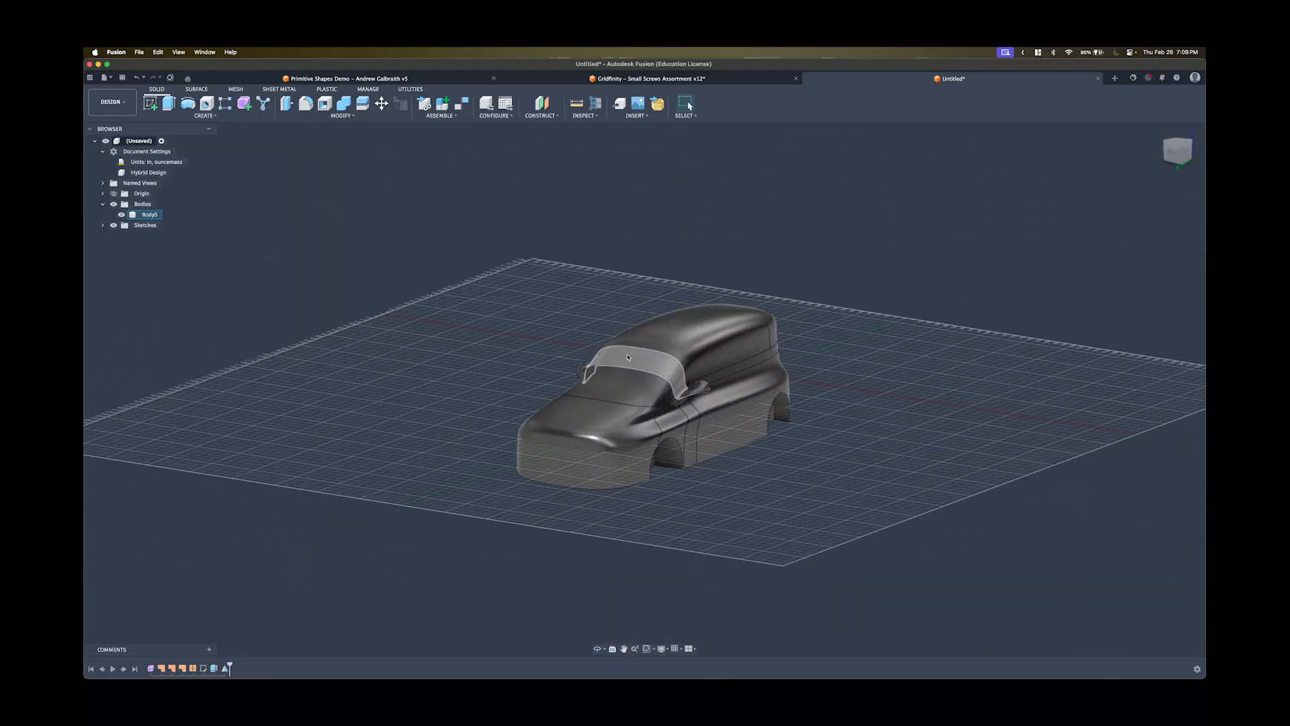
# Save the design as Car Speedform in the IDSGN120 project.
pyautogui.click(123, 78)
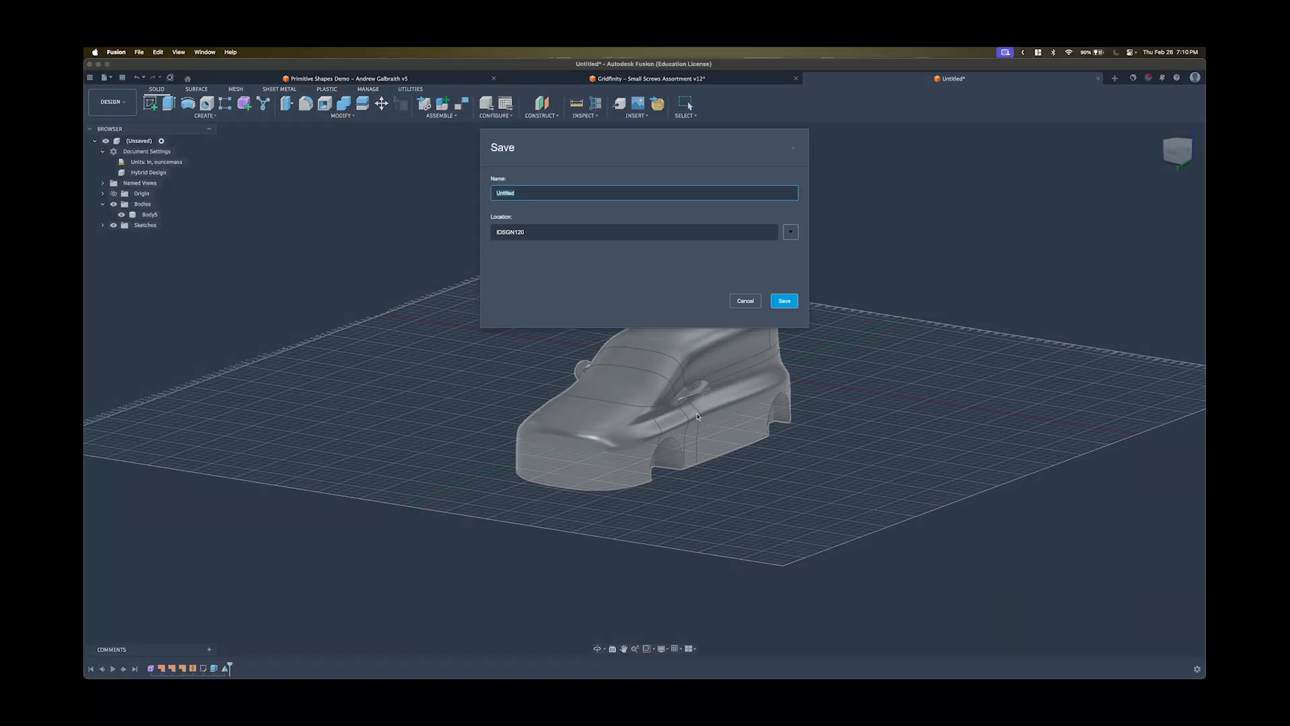
pyautogui.write('Casr')
pyautogui.press('BackSpace')
pyautogui.press('BackSpace')
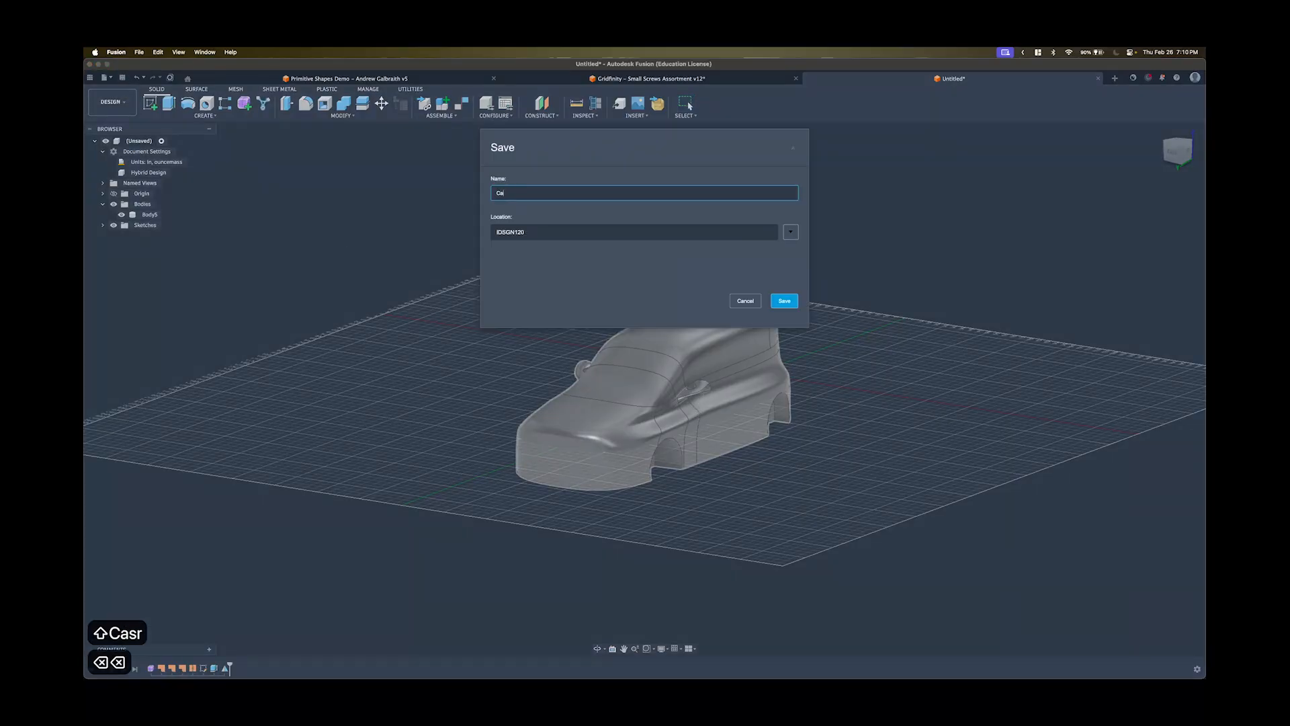
pyautogui.write('r Speedform')
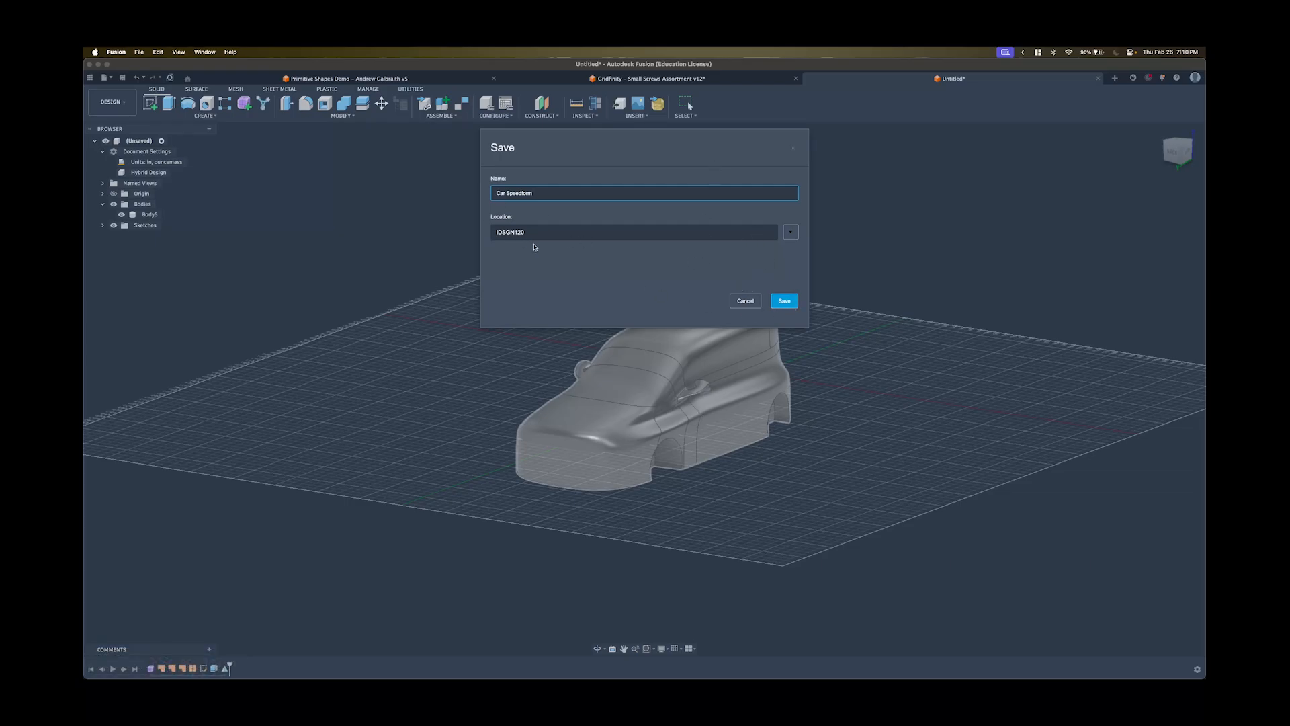
pyautogui.click(790, 233)
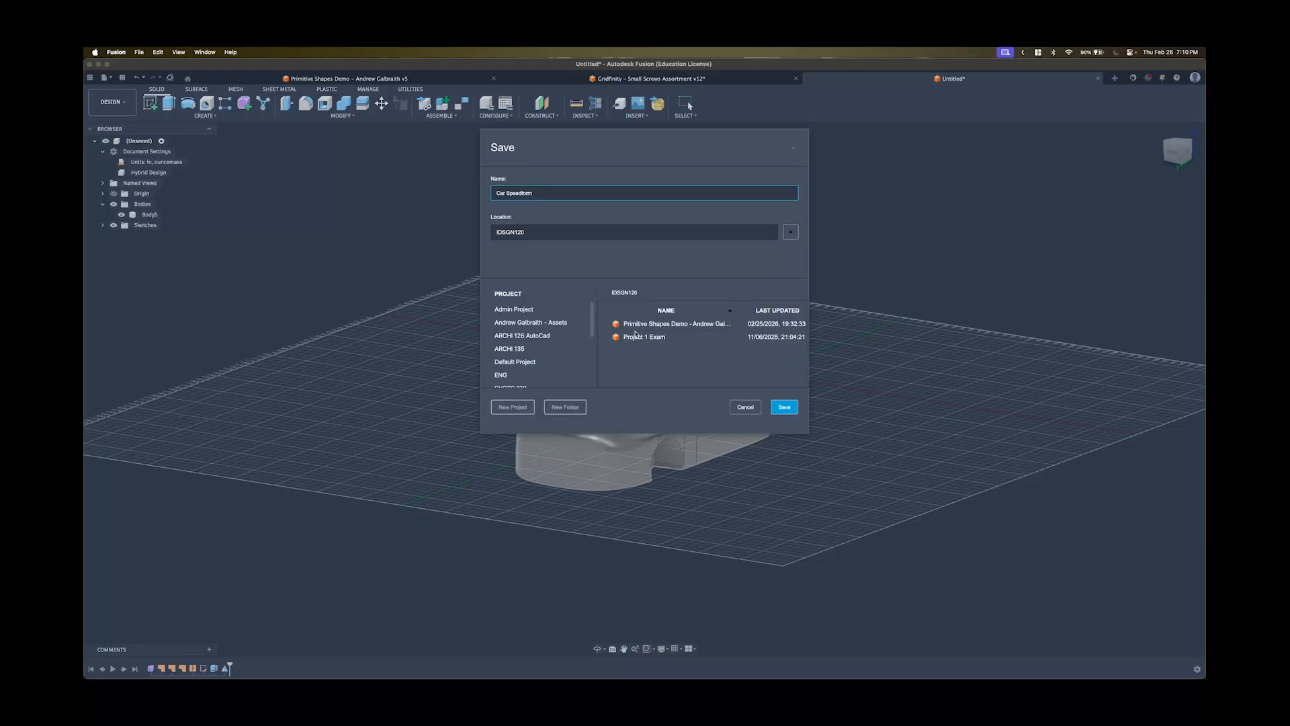
pyautogui.scroll(-3, 544, 343)
pyautogui.scroll(3, 544, 336)
pyautogui.click(784, 407)
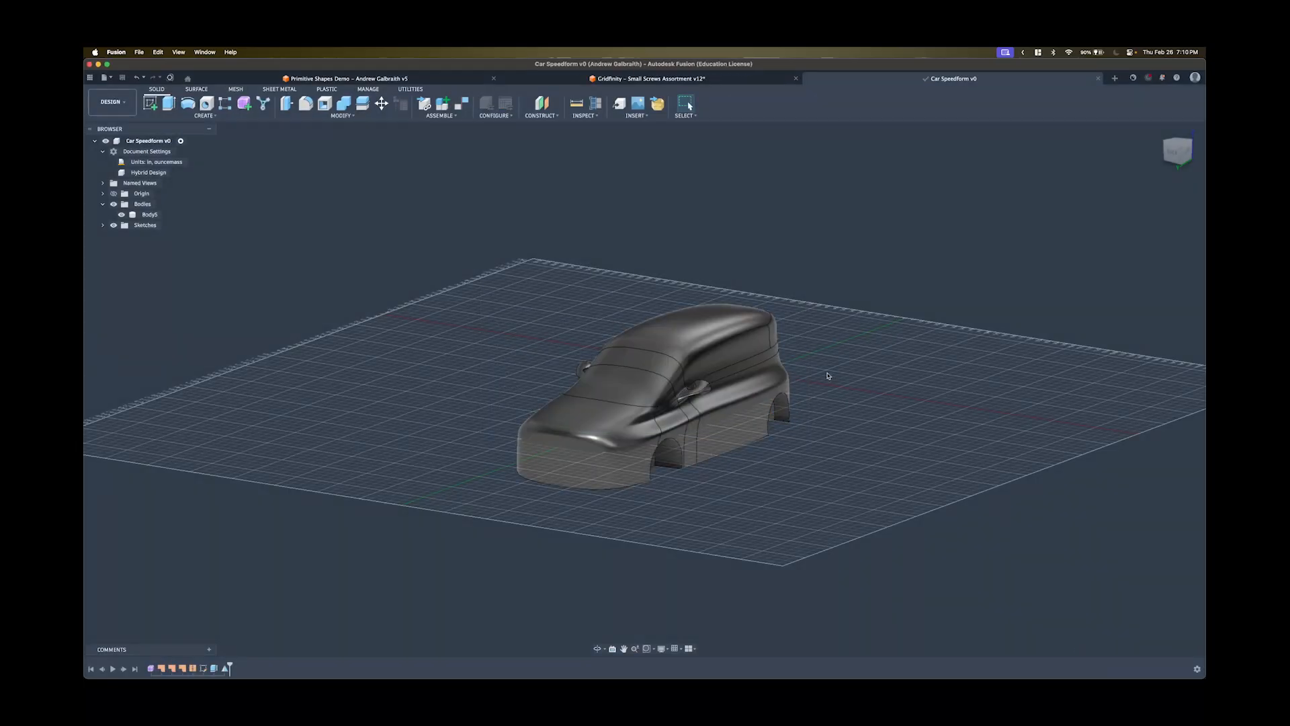
# Export the design as an Autodesk Fusion Archive (.f3d) named Car Speedform to the Desktop folder.
pyautogui.moveTo(756, 403); pyautogui.dragTo(695, 419, button='middle')
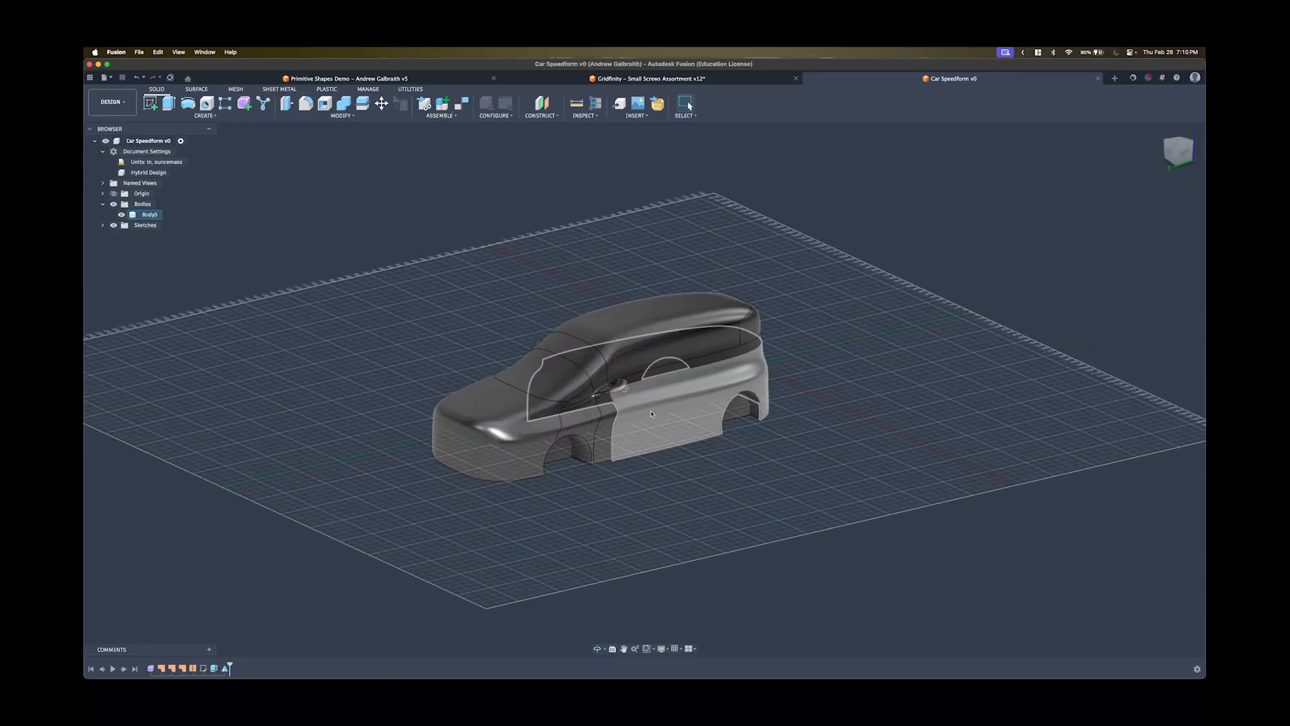
pyautogui.keyDown('shift'); pyautogui.moveTo(555, 379); pyautogui.dragTo(613, 364, button='middle'); pyautogui.keyUp('shift')
pyautogui.scroll(2, 614, 363)
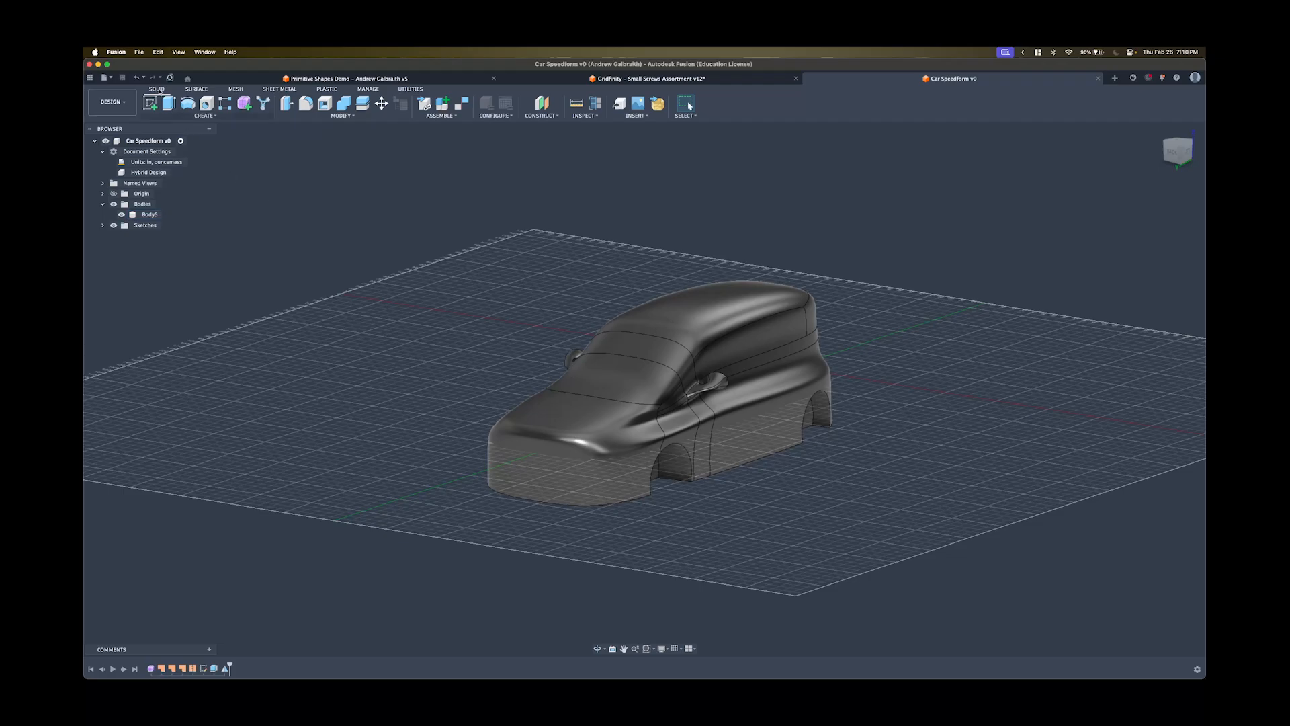
pyautogui.click(106, 78)
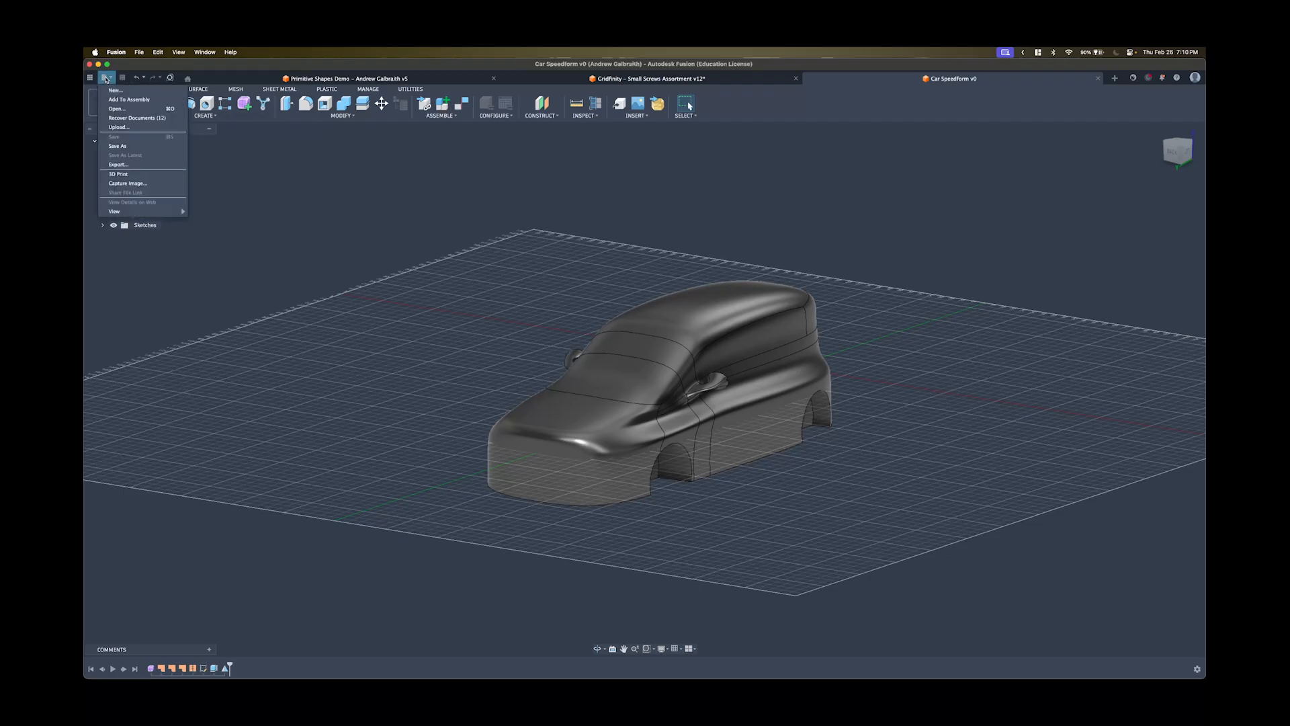
pyautogui.click(114, 165)
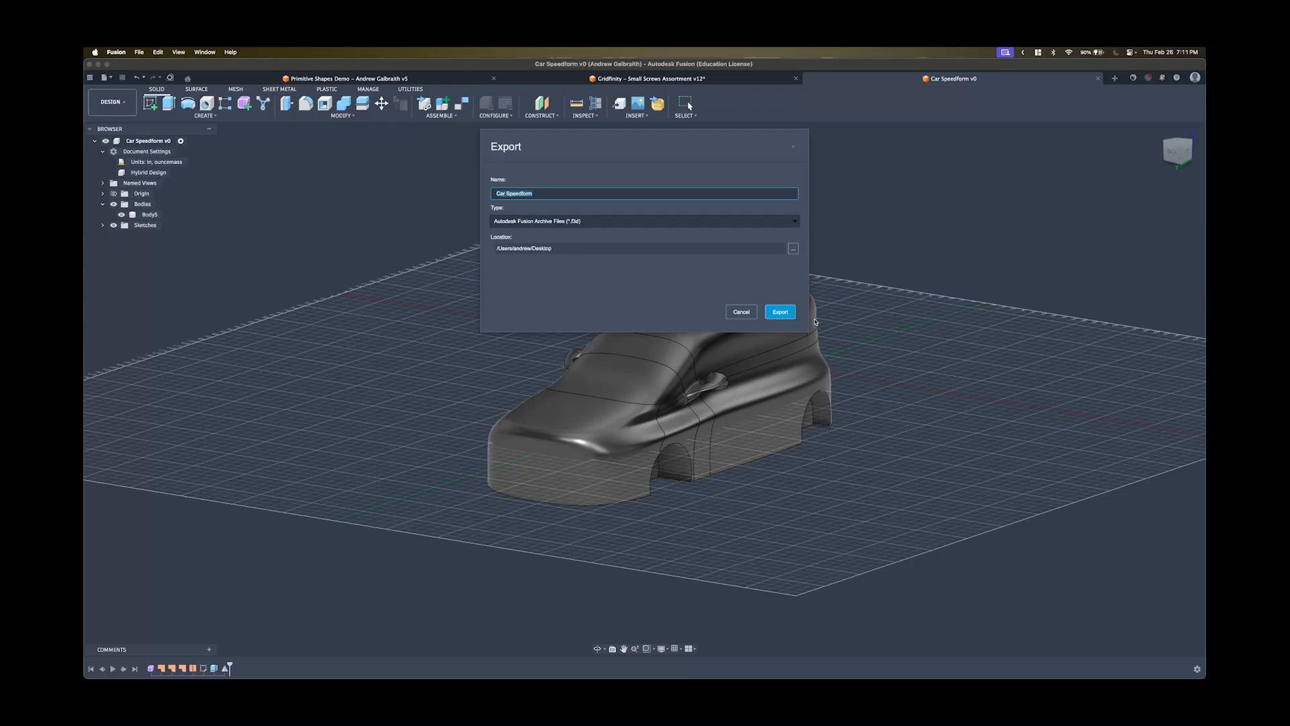
pyautogui.click(777, 313)
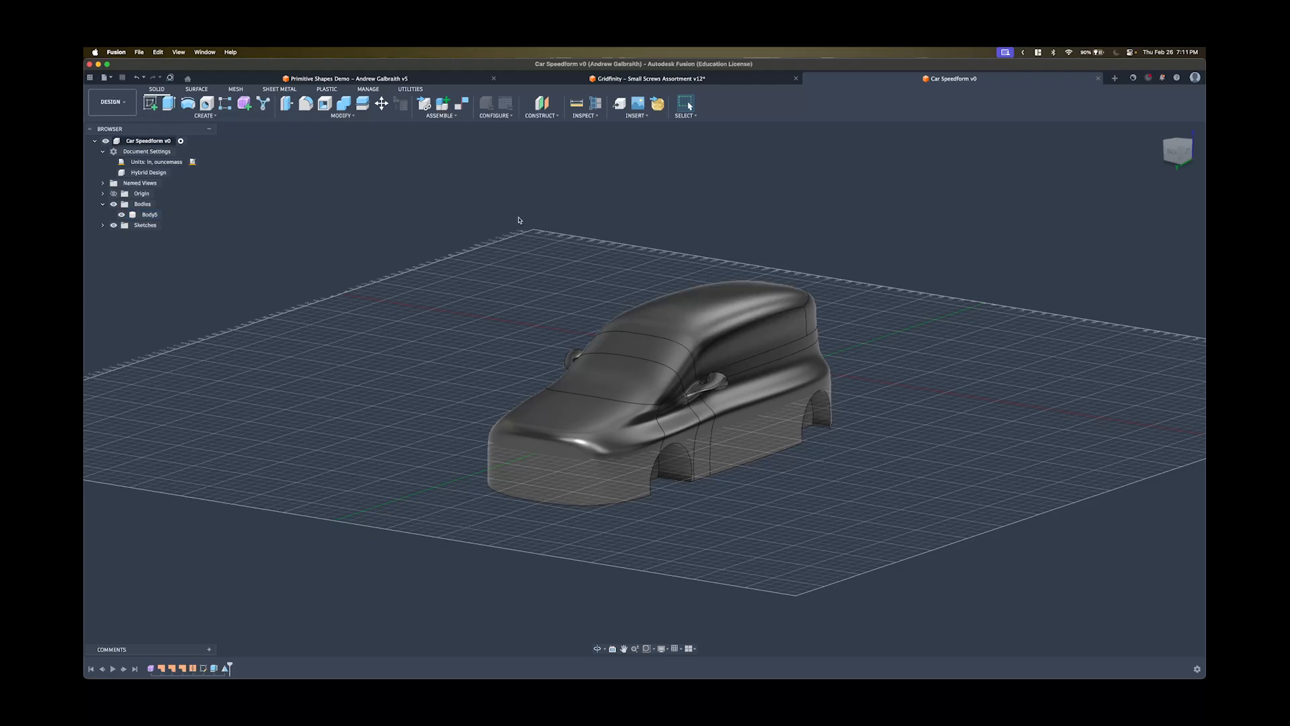
# Switch to the Render workspace and view the car from its front corner.
pyautogui.moveTo(617, 248)
pyautogui.keyDown('shift'); pyautogui.mouseDown(button='middle')
pyautogui.moveTo(603, 238)
pyautogui.moveTo(616, 252)
pyautogui.mouseUp(button='middle'); pyautogui.keyUp('shift')
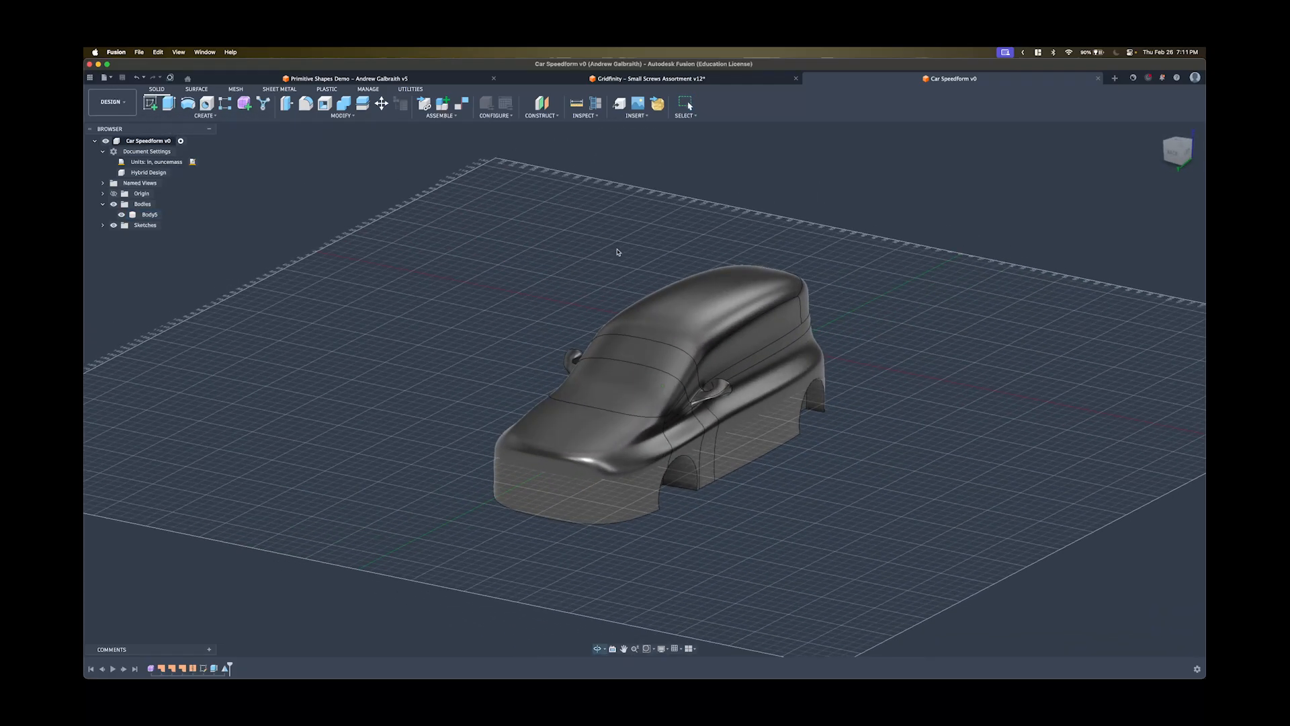
pyautogui.click(124, 109)
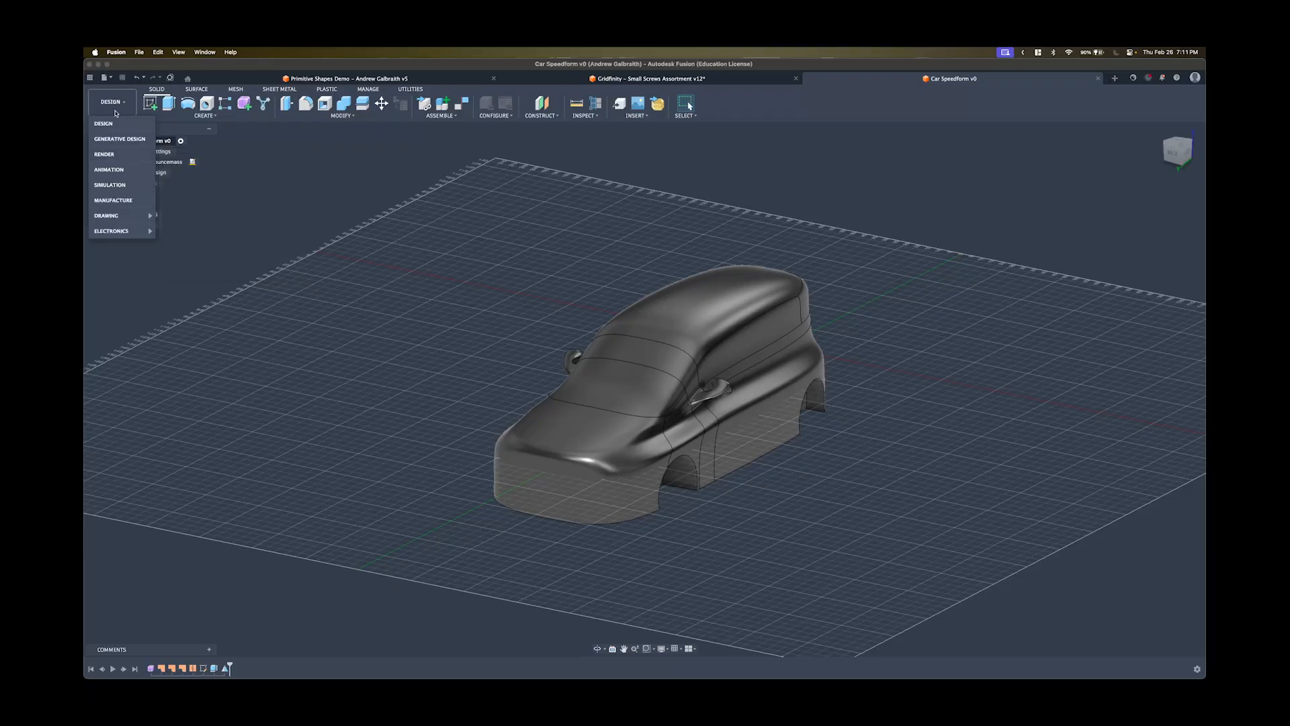
pyautogui.click(104, 154)
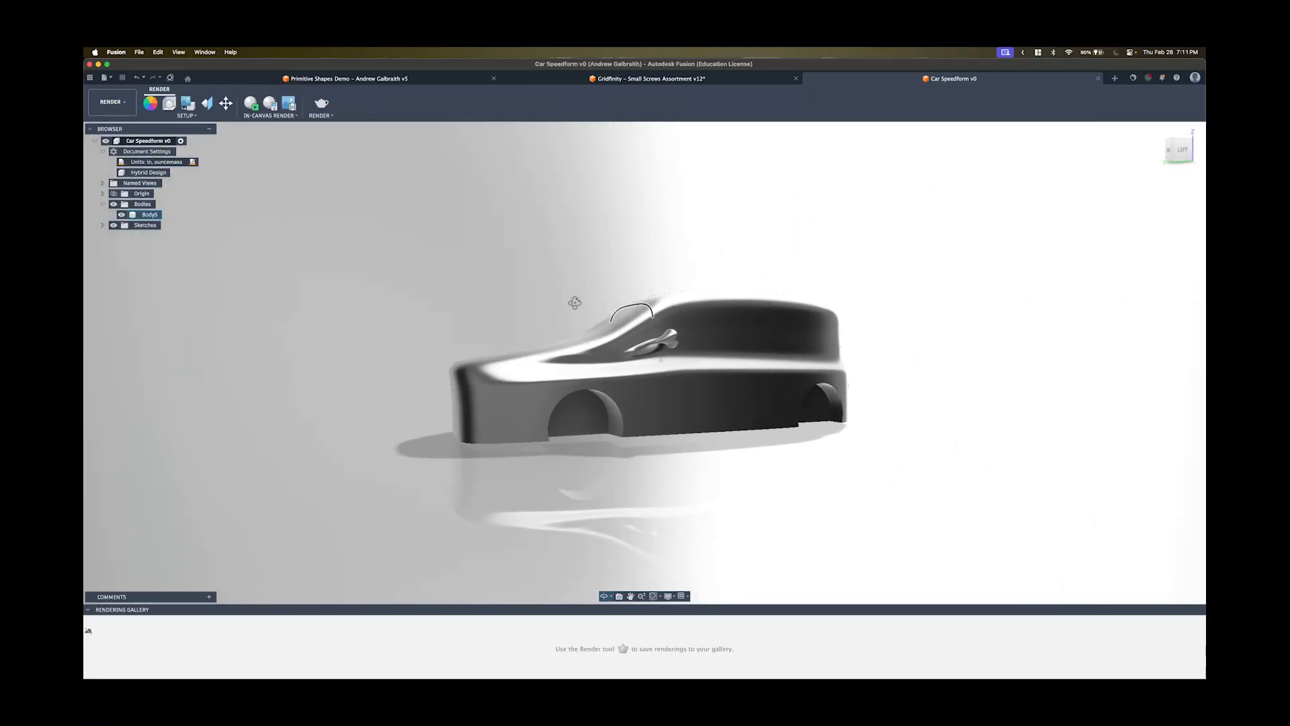
pyautogui.keyDown('shift'); pyautogui.moveTo(574, 302); pyautogui.dragTo(536, 280, button='middle'); pyautogui.keyUp('shift')
# Apply the Paint - Enamel Glossy (Dark Grey) appearance to the car body.
pyautogui.click(149, 103)
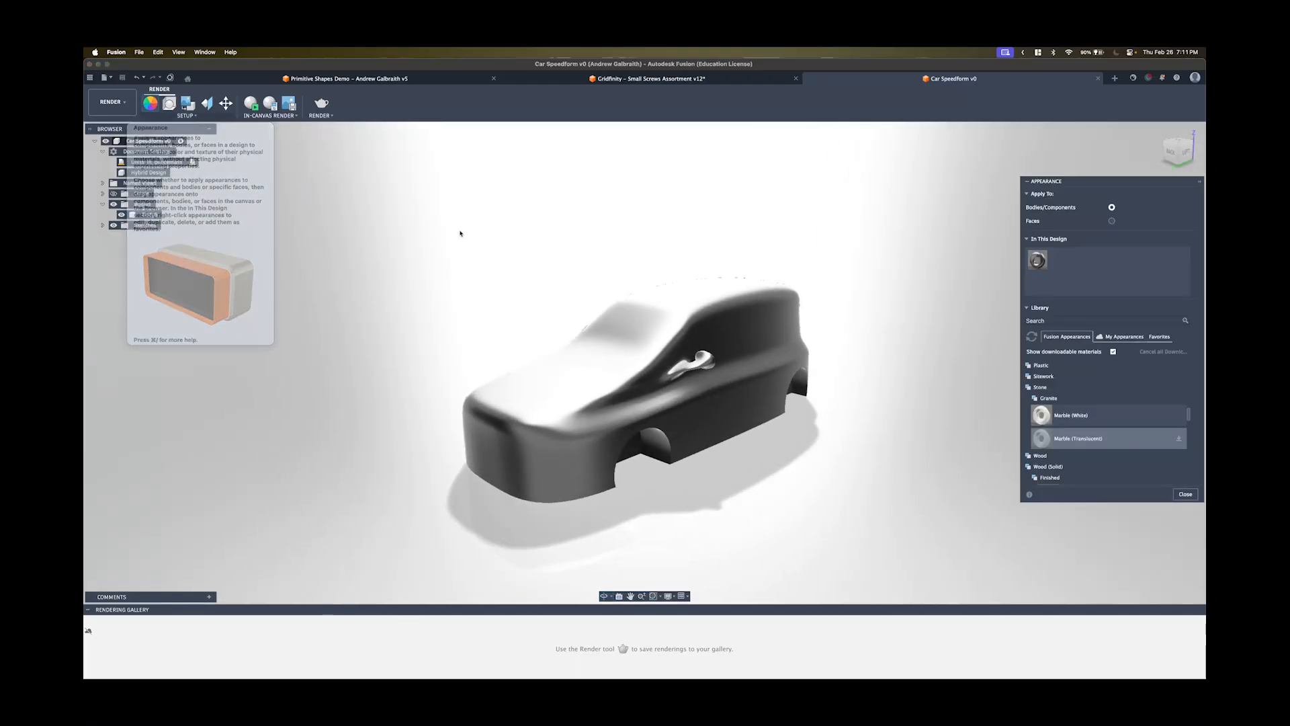
pyautogui.scroll(10, 1052, 394)
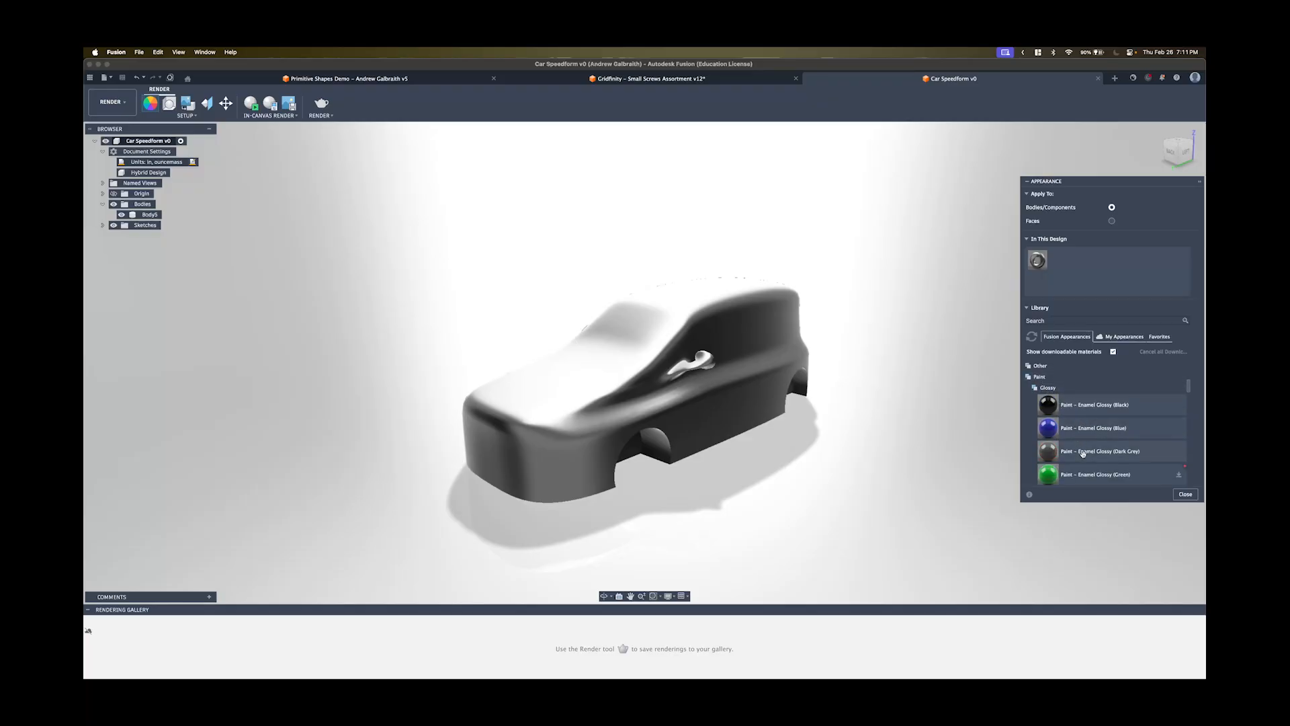
pyautogui.moveTo(1082, 453); pyautogui.dragTo(760, 340)
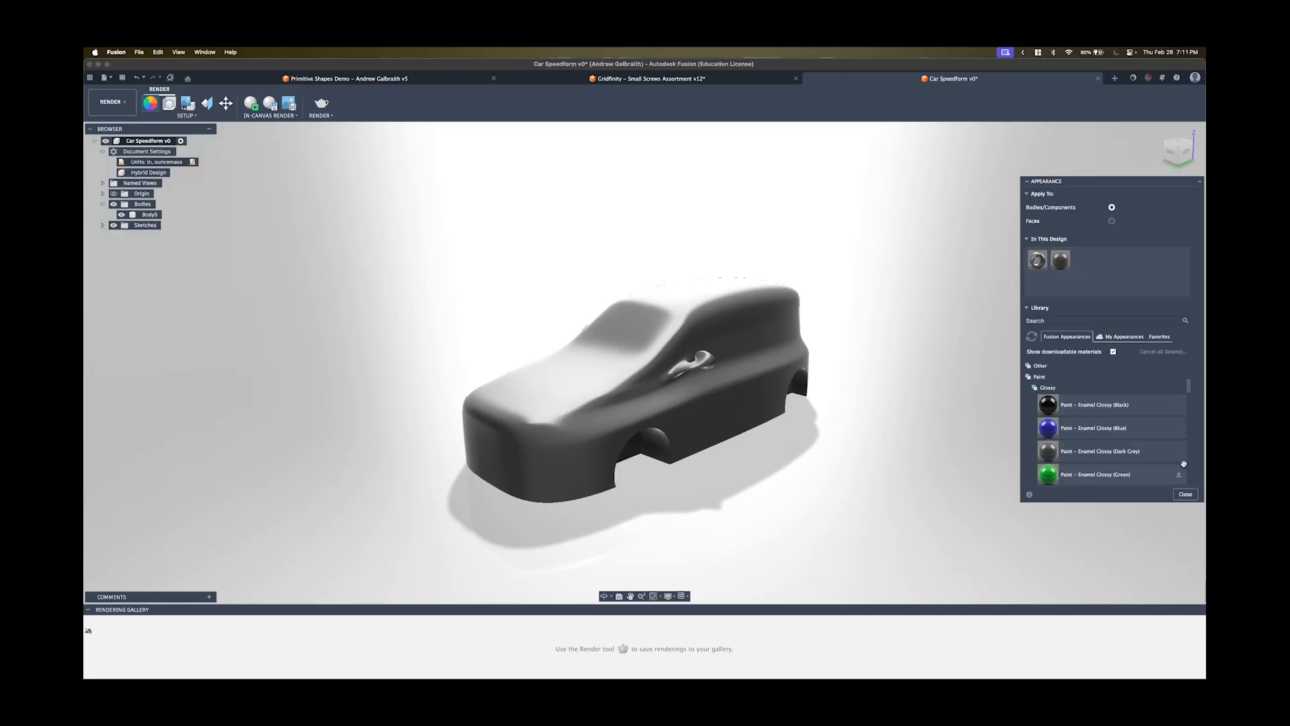
pyautogui.click(1185, 494)
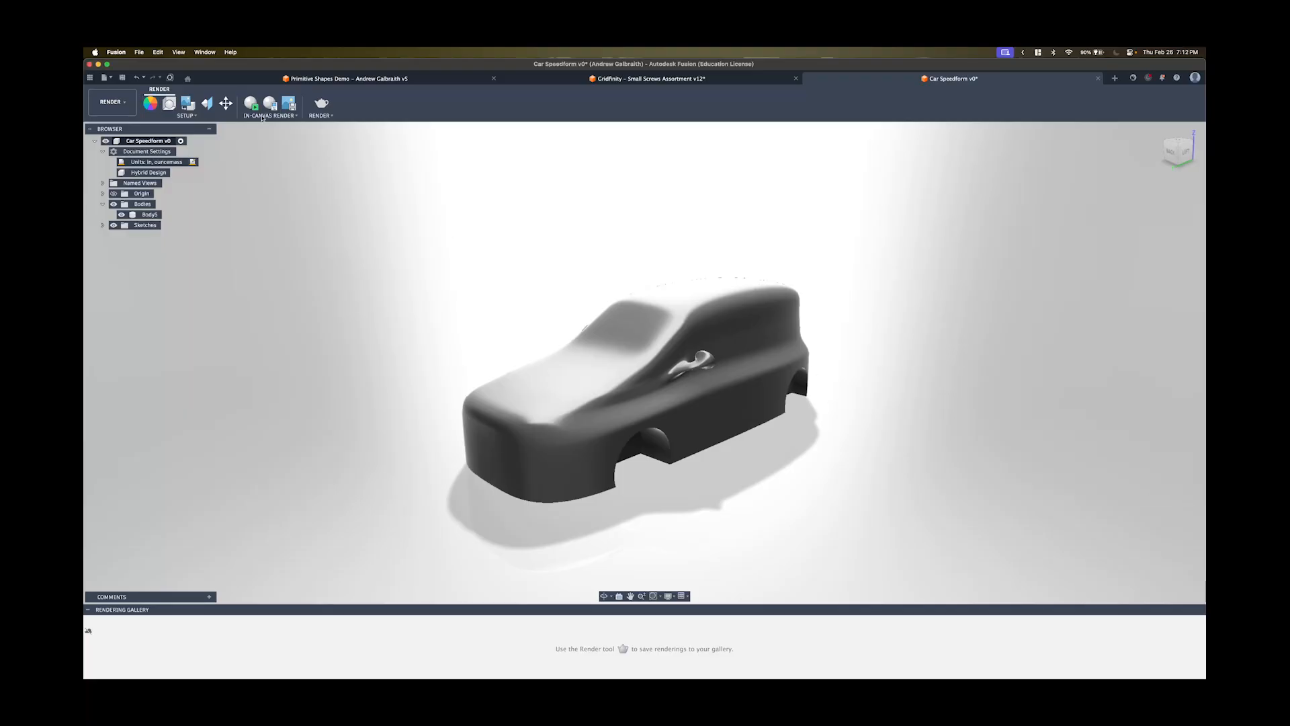
# Set the scene environment to Field from the Fusion environment library.
pyautogui.click(168, 104)
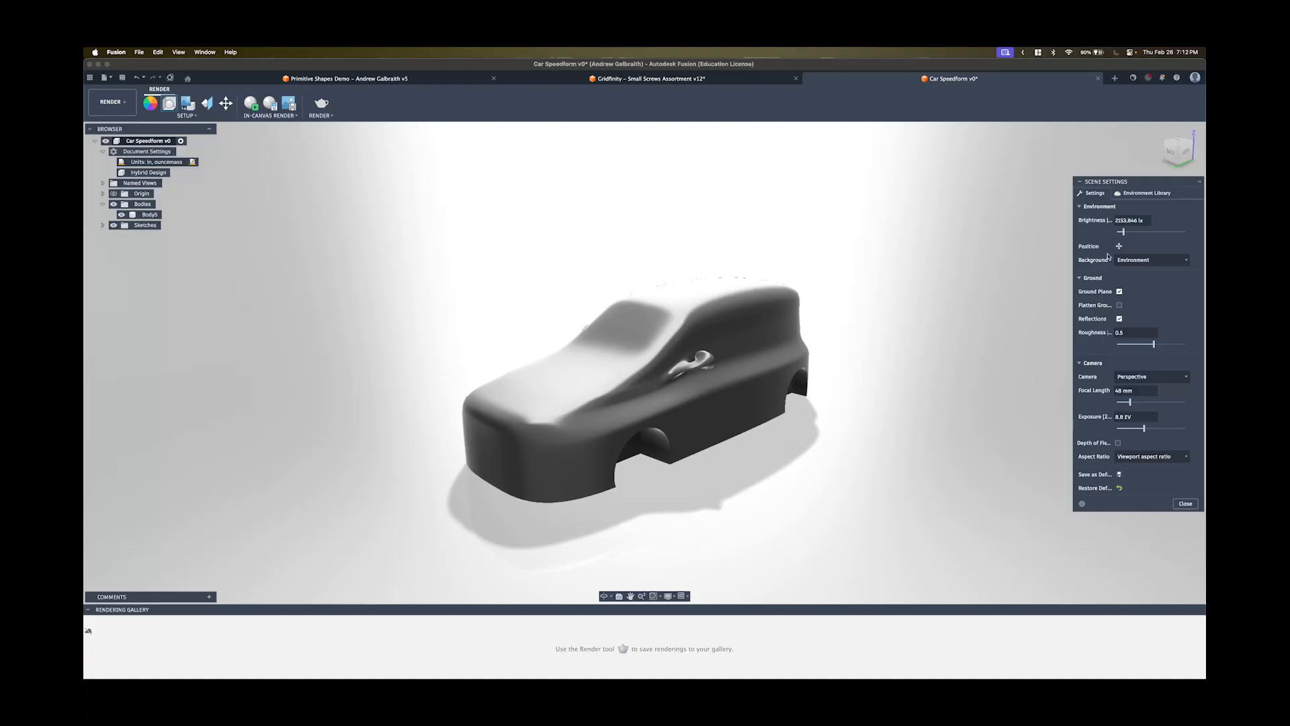
pyautogui.click(1135, 194)
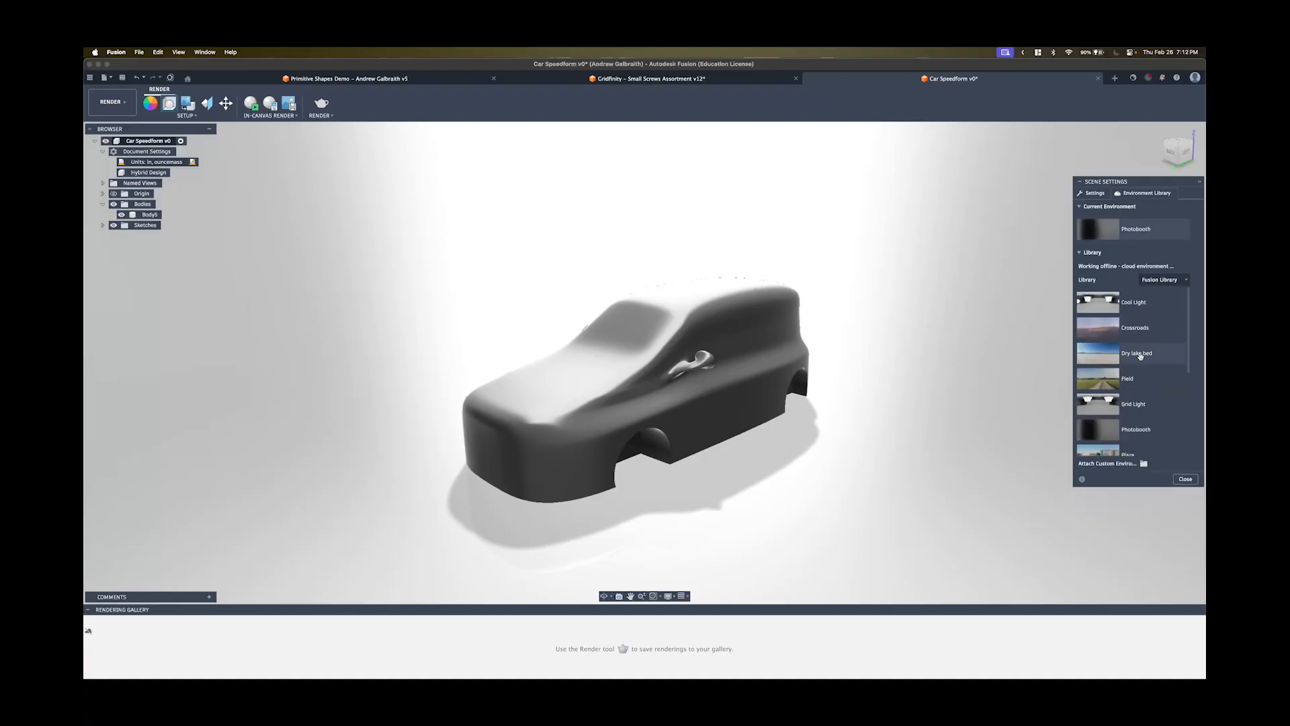
pyautogui.doubleClick(1132, 378)
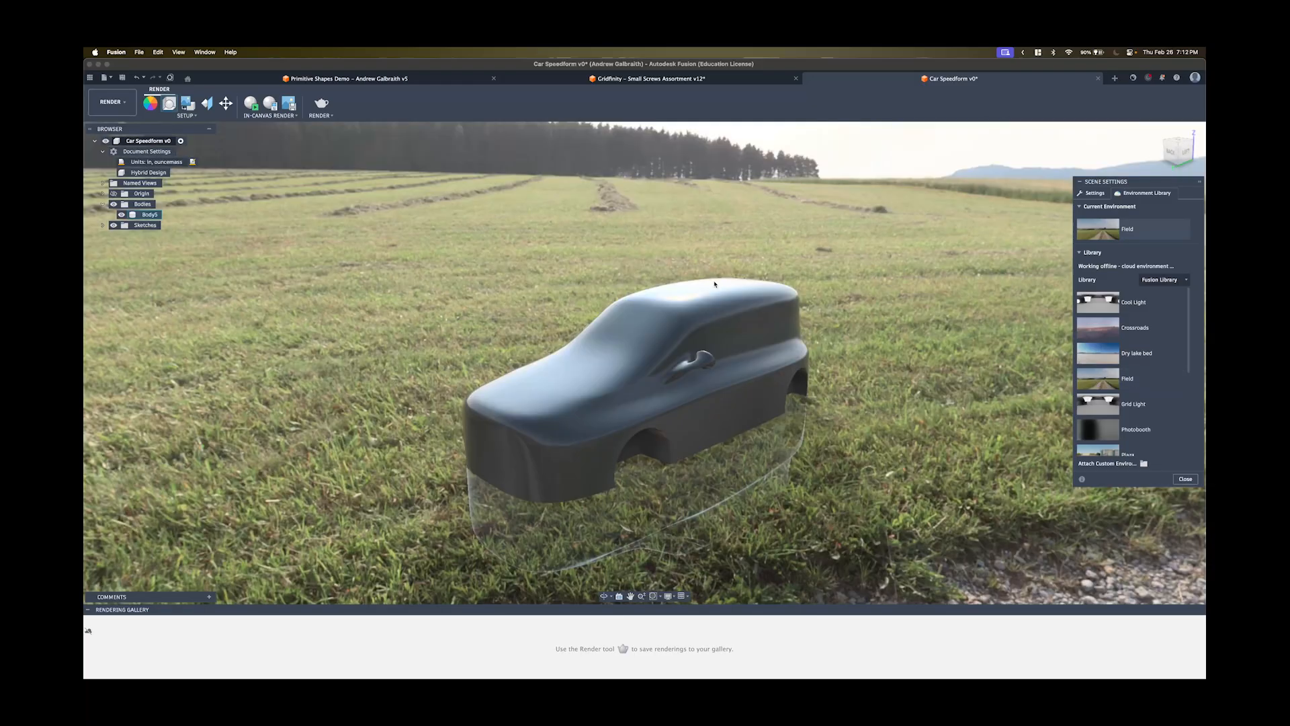
pyautogui.moveTo(717, 284)
pyautogui.keyDown('shift'); pyautogui.mouseDown(button='middle')
pyautogui.moveTo(687, 256)
pyautogui.moveTo(699, 277)
pyautogui.mouseUp(button='middle'); pyautogui.keyUp('shift')
# Turn off ground reflections in the scene settings and frame the whole car in the field.
pyautogui.click(1094, 193)
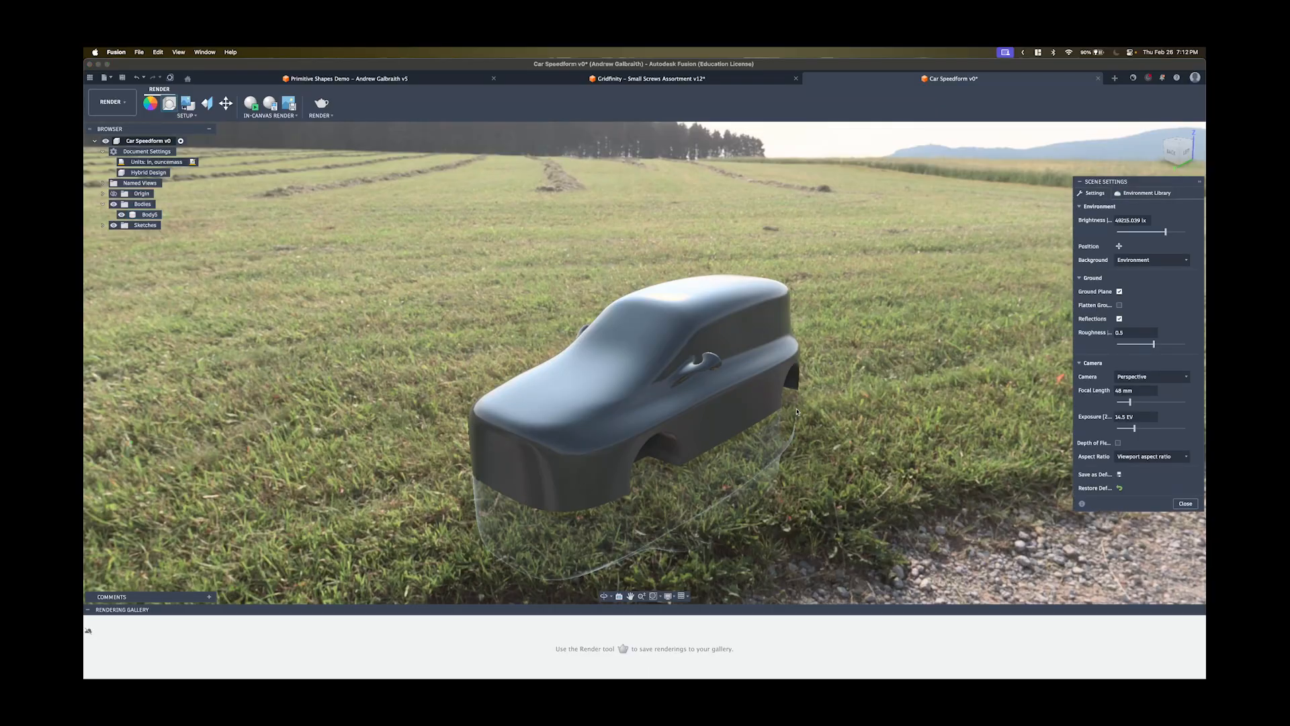
pyautogui.click(1118, 319)
pyautogui.keyDown('shift'); pyautogui.moveTo(840, 255); pyautogui.dragTo(762, 276, button='middle'); pyautogui.keyUp('shift')
pyautogui.scroll(4, 740, 280)
pyautogui.scroll(-6, 739, 280)
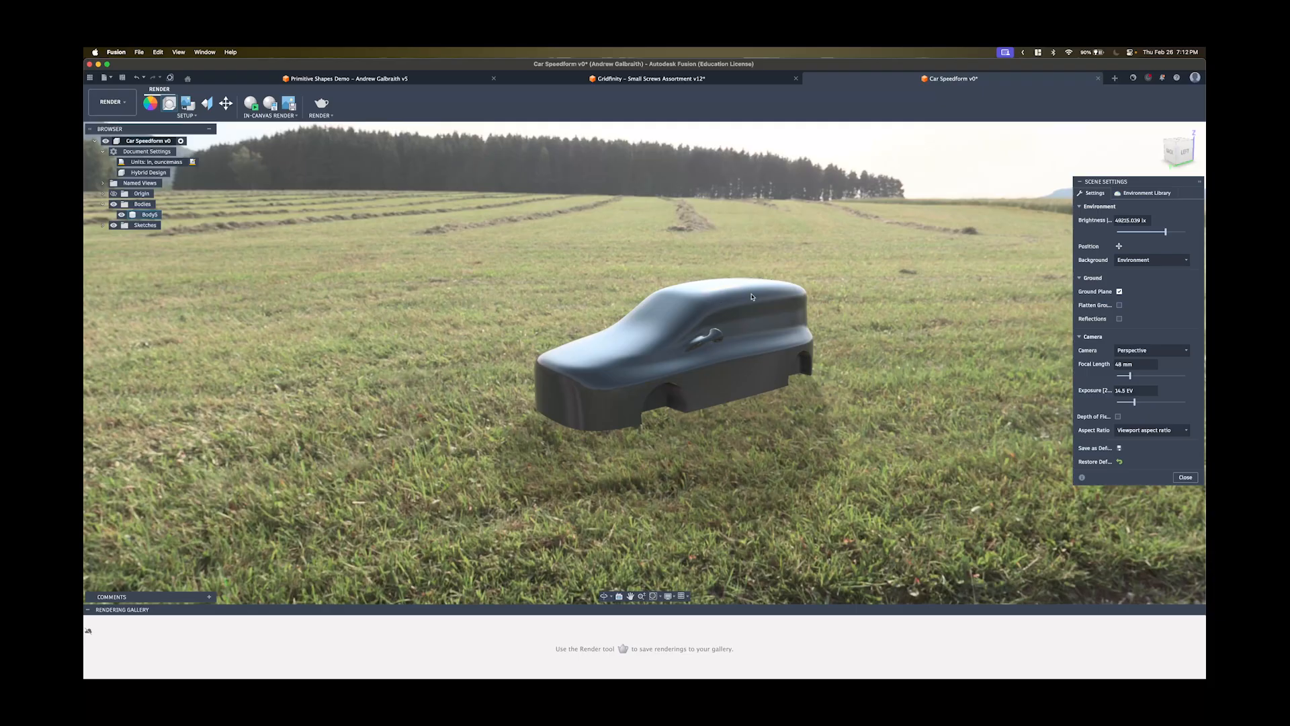
pyautogui.click(1185, 477)
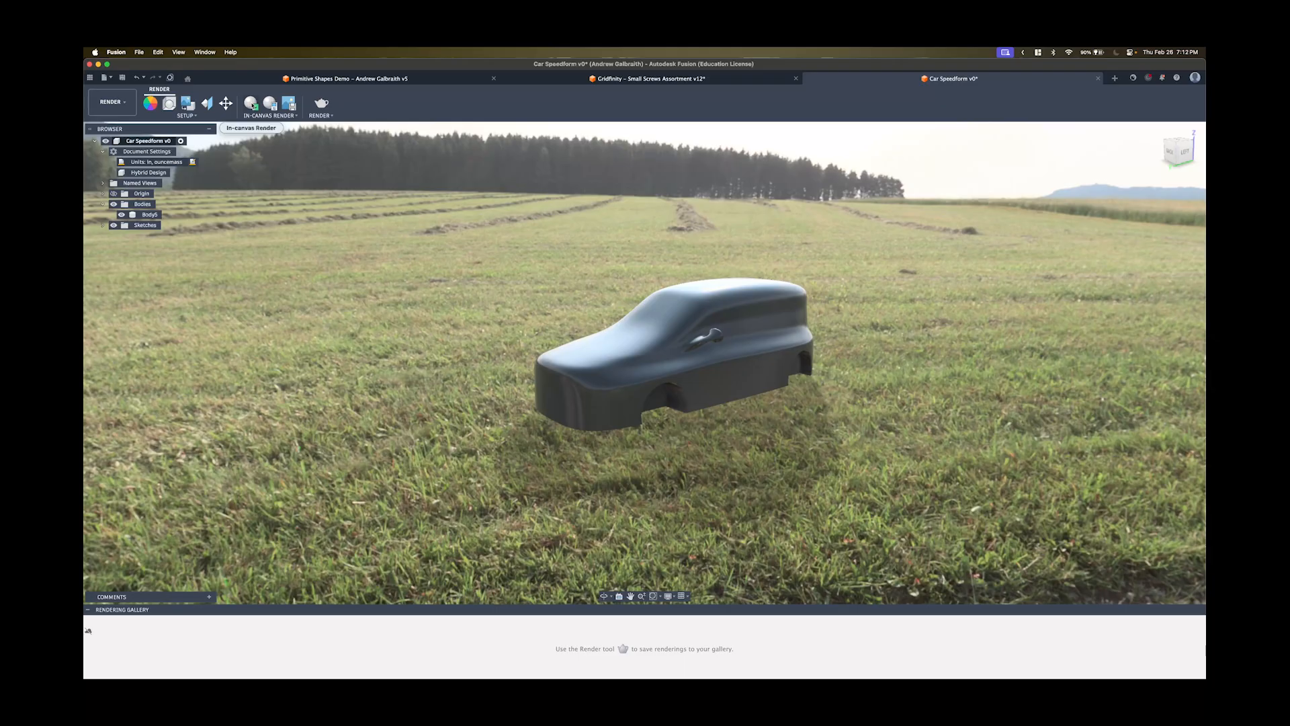
# Preview the car in the field with an in-canvas render, and stop the render.
pyautogui.click(251, 104)
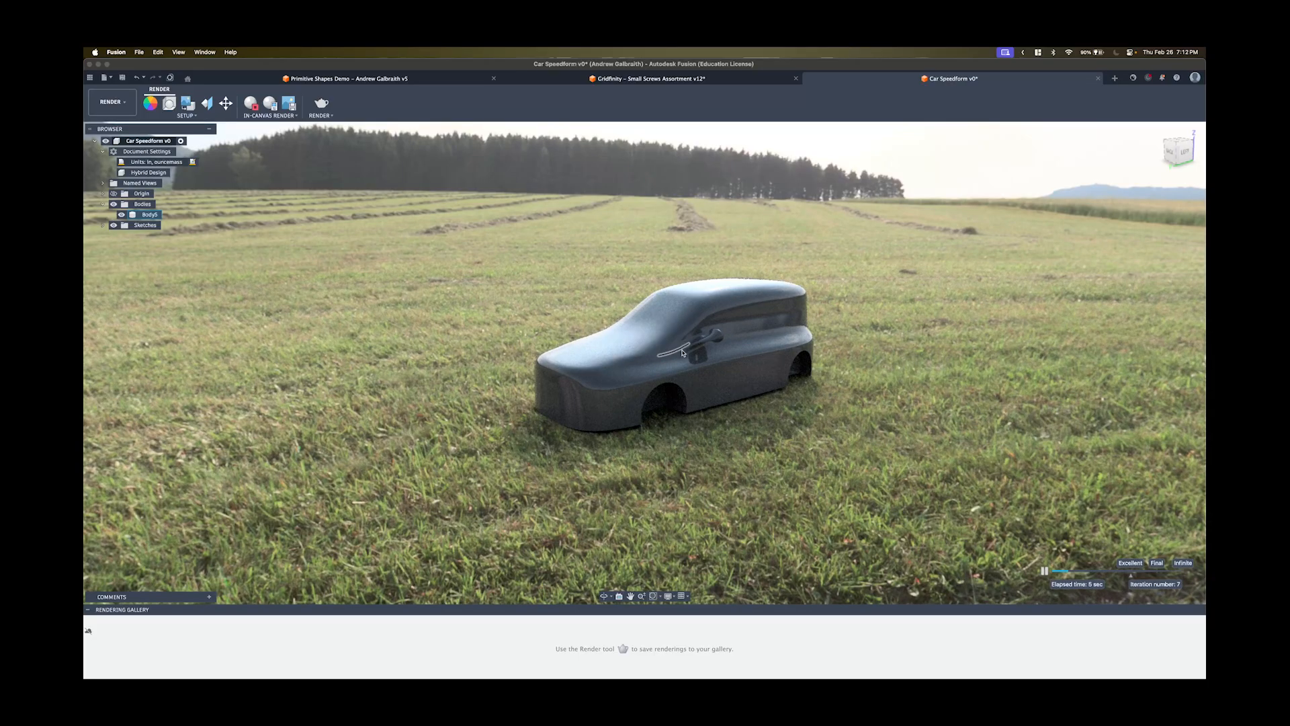
pyautogui.click(252, 105)
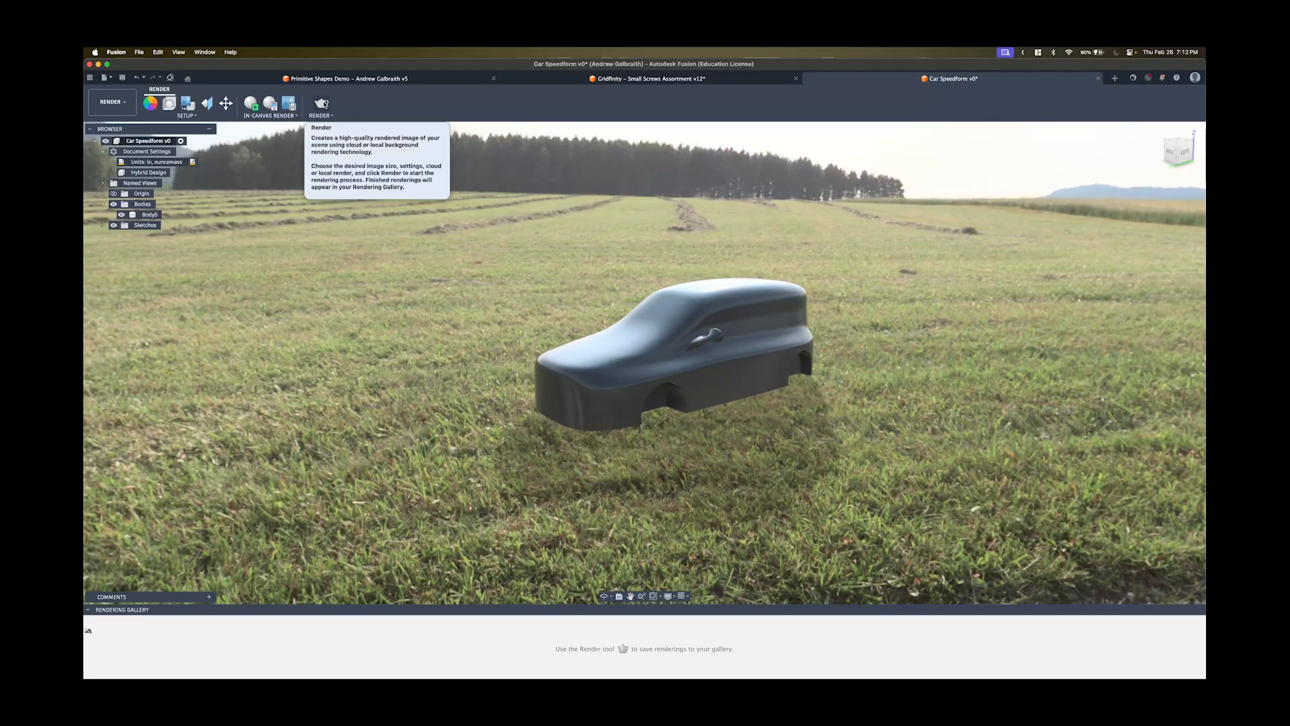
# Try to start a high-quality render of the car, and switch the job status to working online.
pyautogui.click(321, 104)
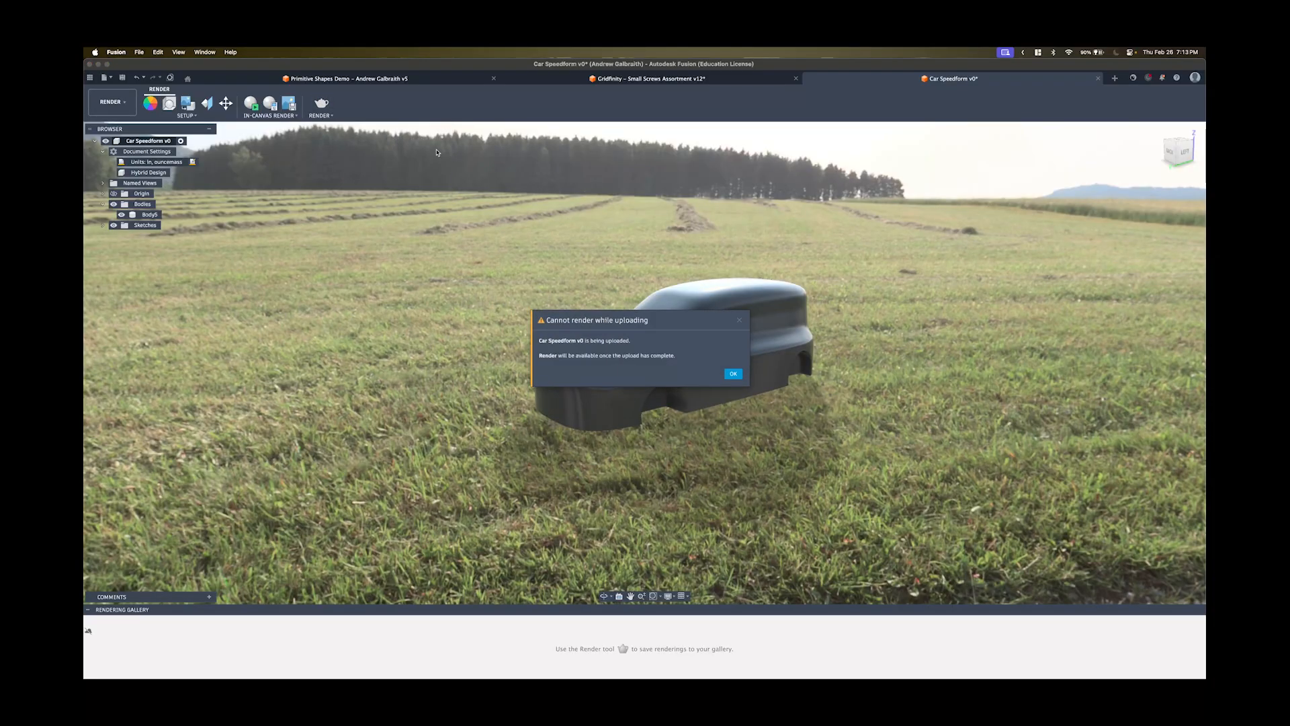
pyautogui.click(733, 374)
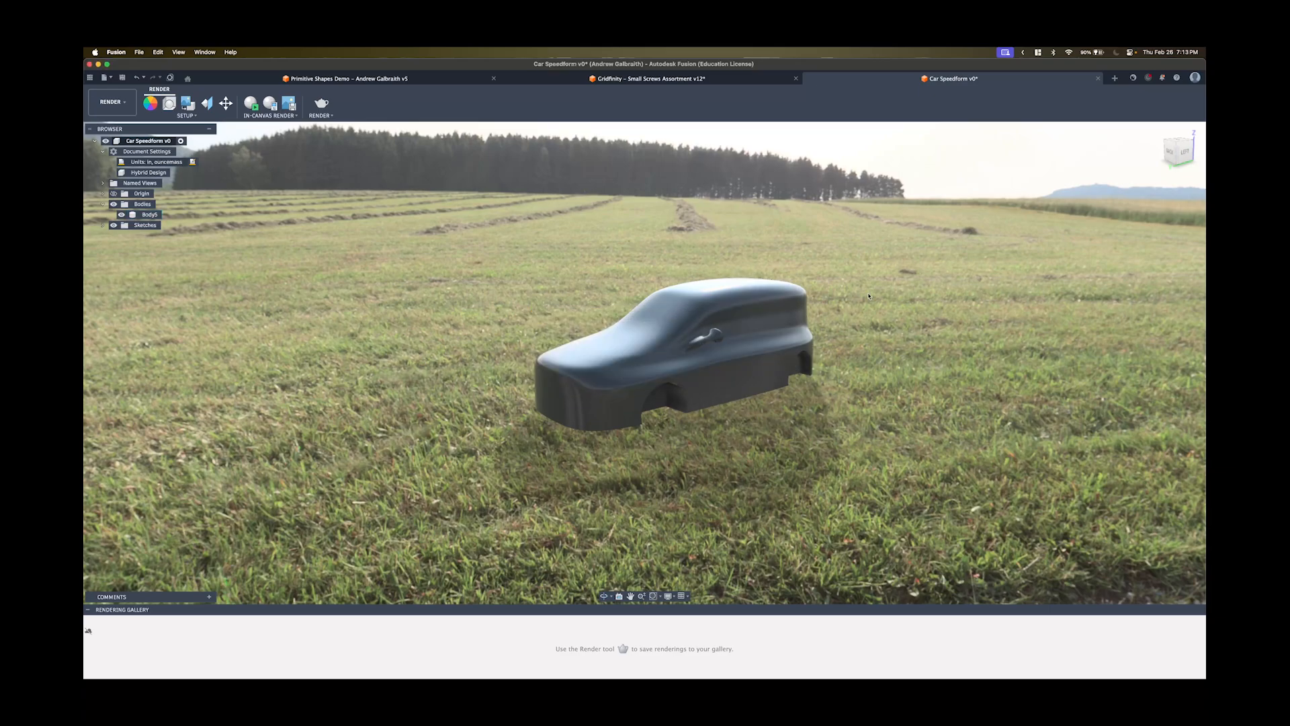
pyautogui.click(1148, 77)
pyautogui.click(1038, 111)
pyautogui.click(1037, 111)
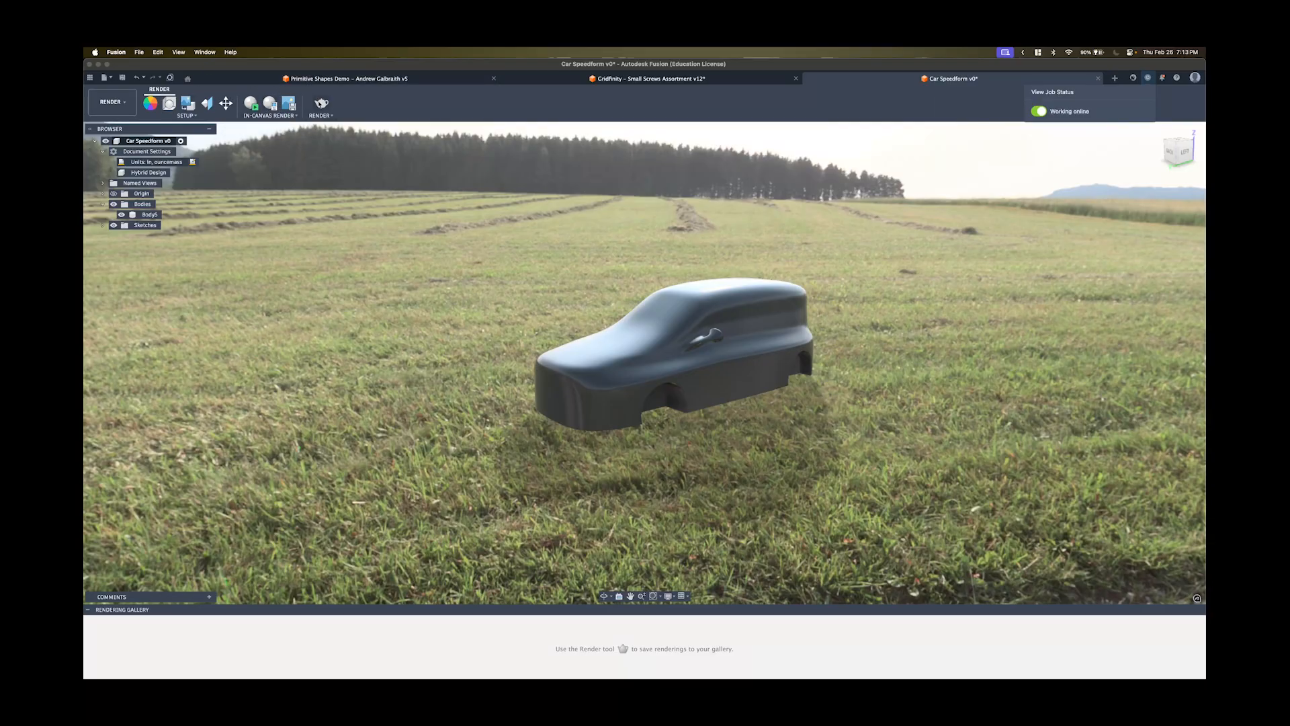
# Save a new version of the car design with the description User Saved, and retry the high-quality render.
pyautogui.click(321, 103)
pyautogui.click(733, 374)
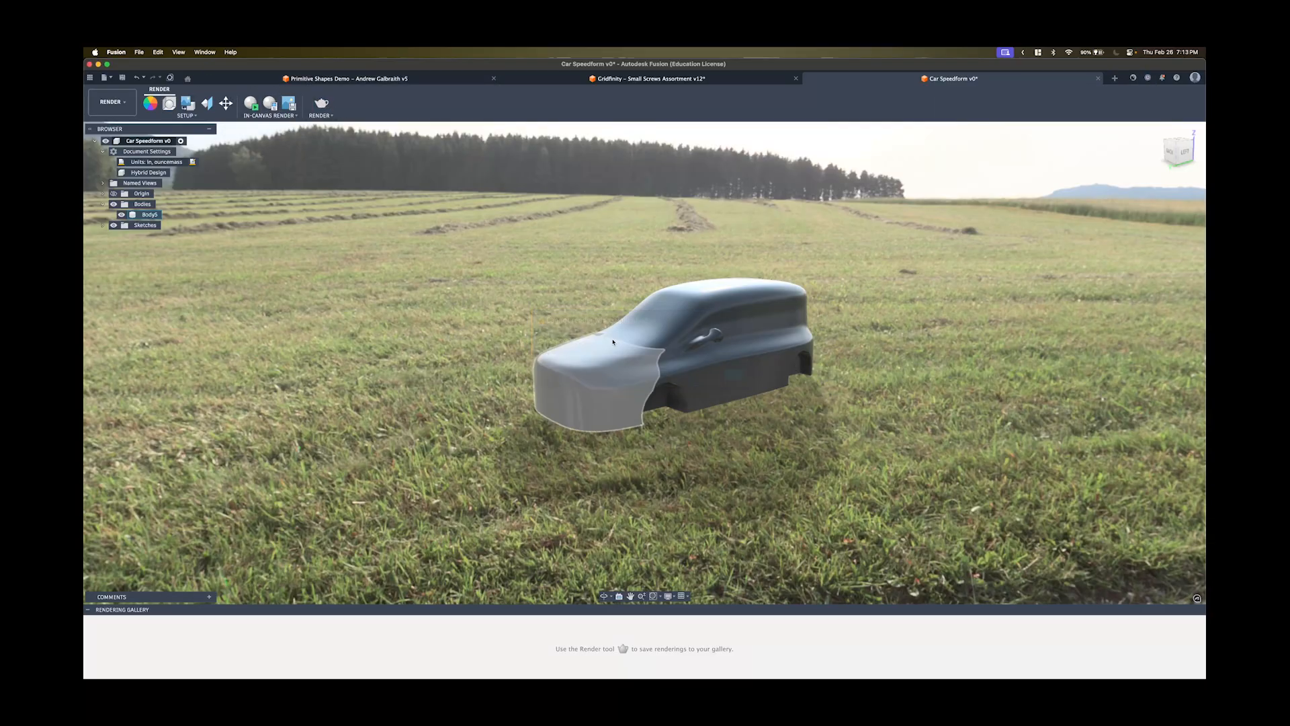
pyautogui.press('super+s')
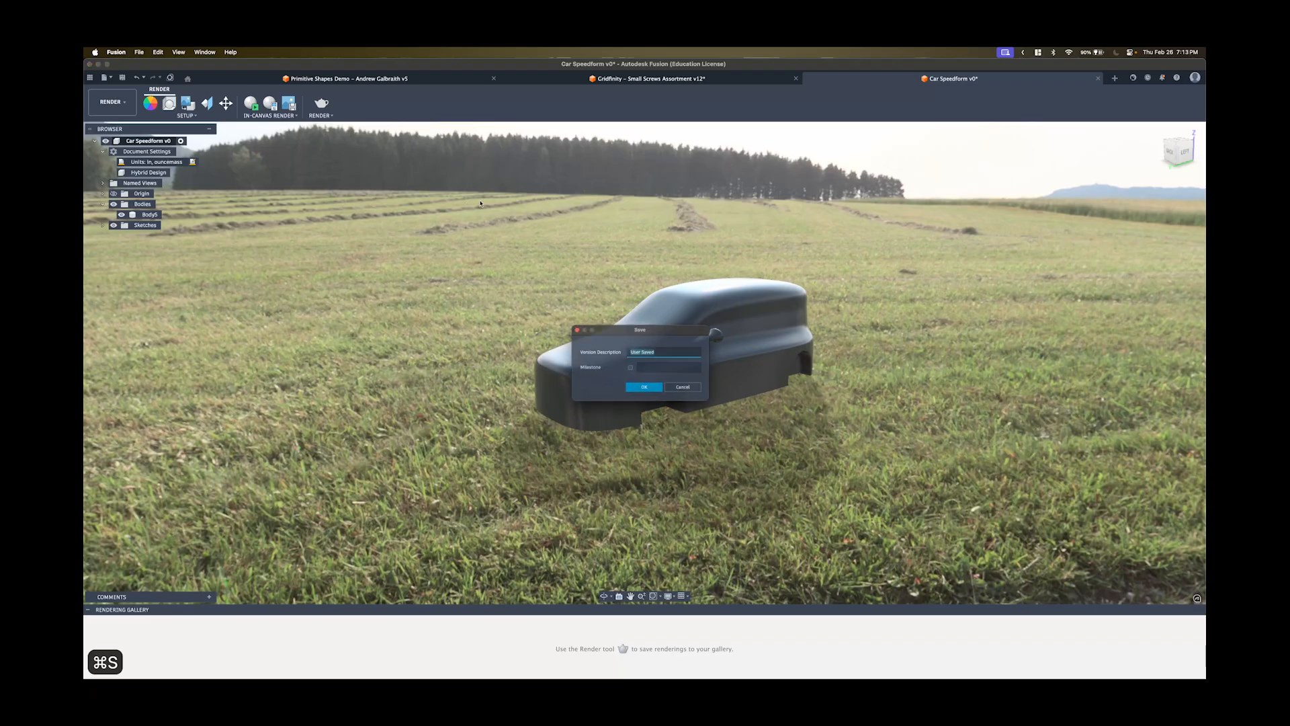
pyautogui.click(644, 393)
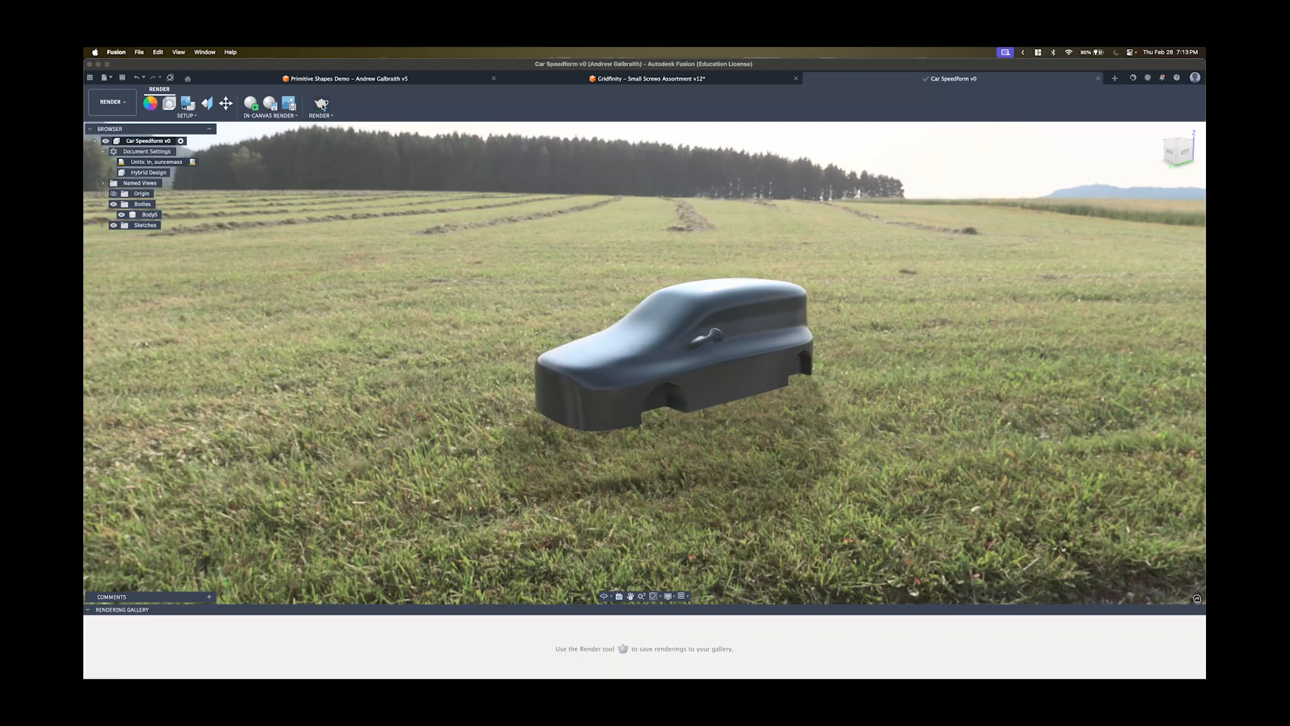
pyautogui.click(322, 104)
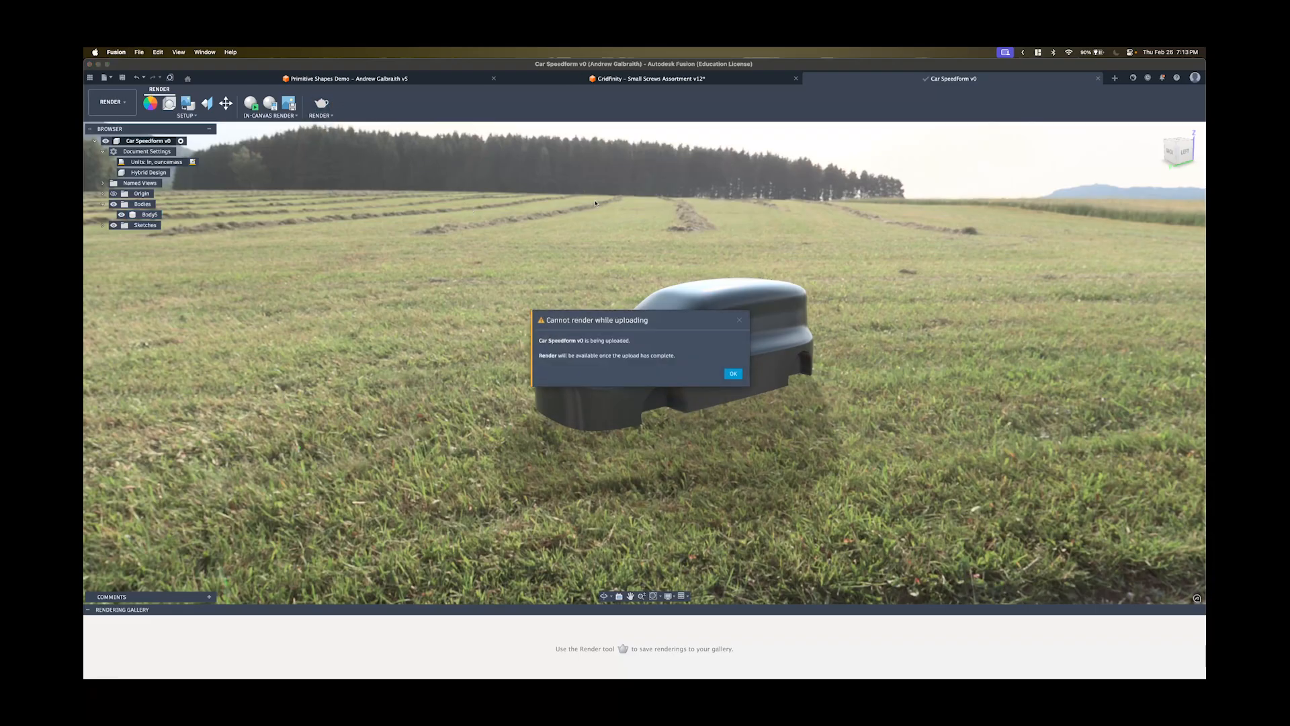
pyautogui.click(733, 373)
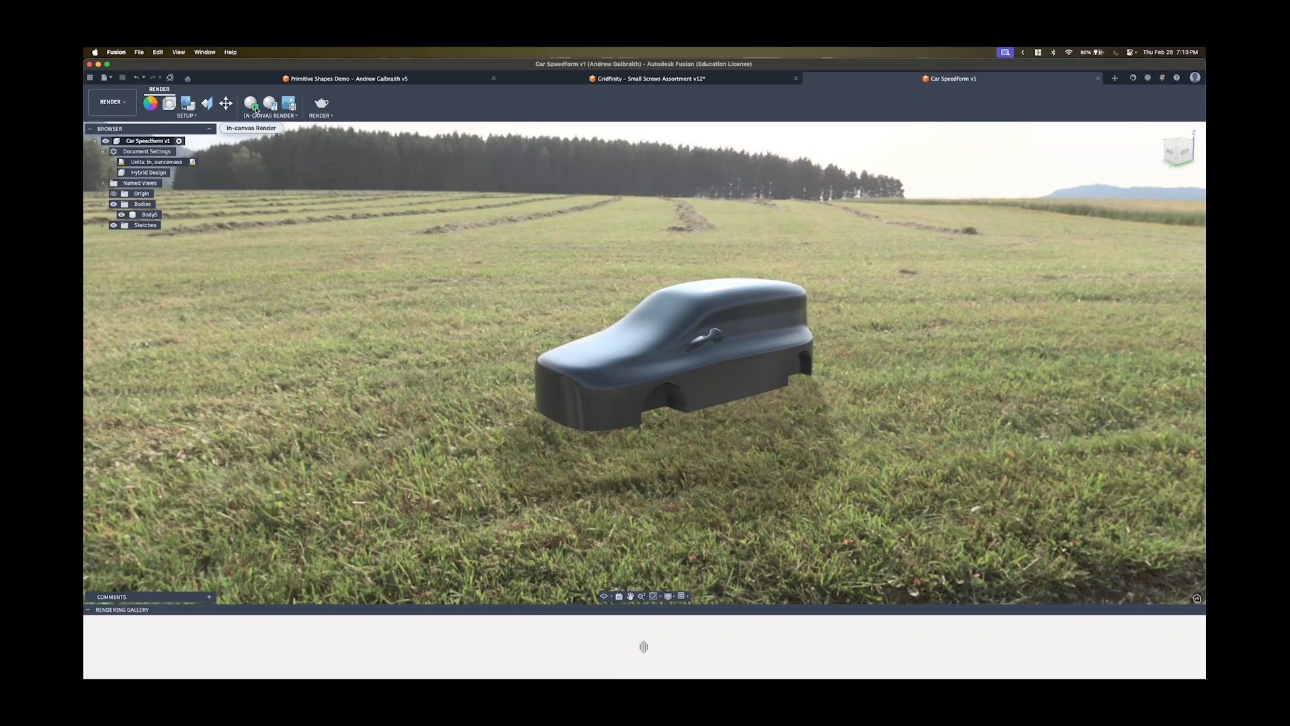
# Run an in-canvas render of the dark grey car, framed from the front corner in the field.
pyautogui.scroll(2, 588, 299)
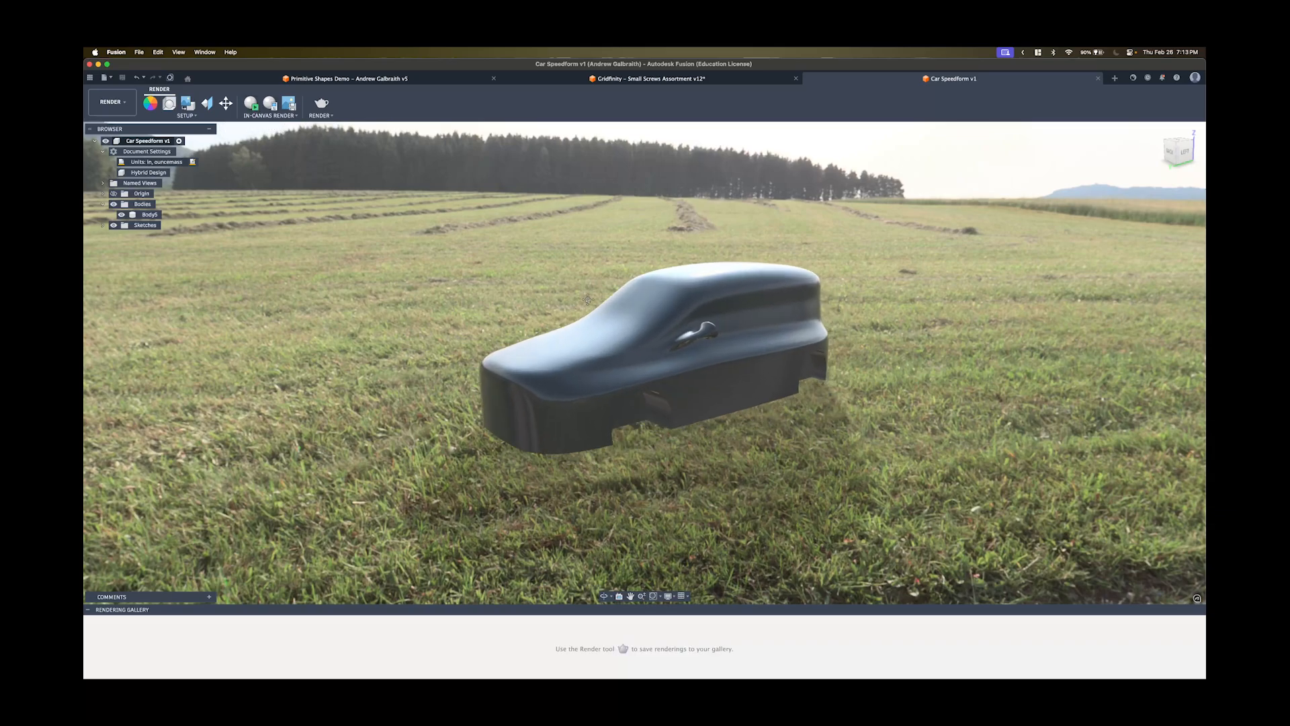
pyautogui.scroll(-1, 587, 299)
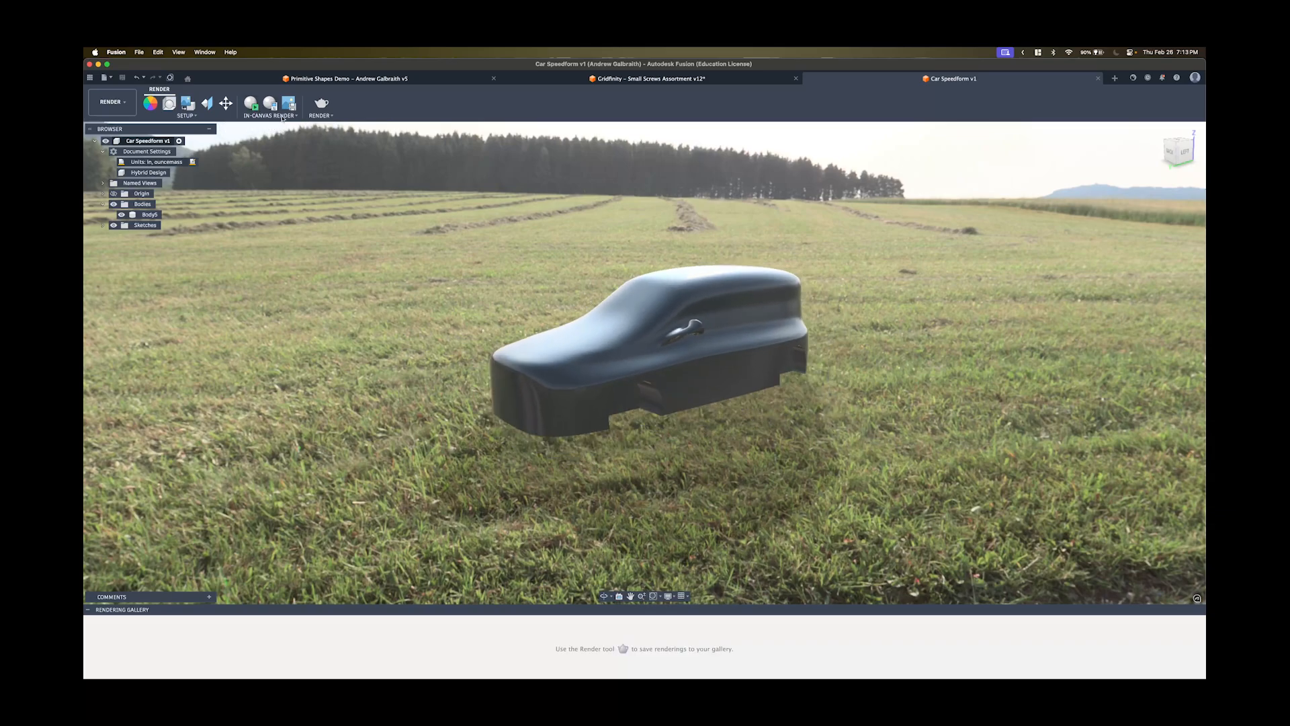
pyautogui.click(250, 103)
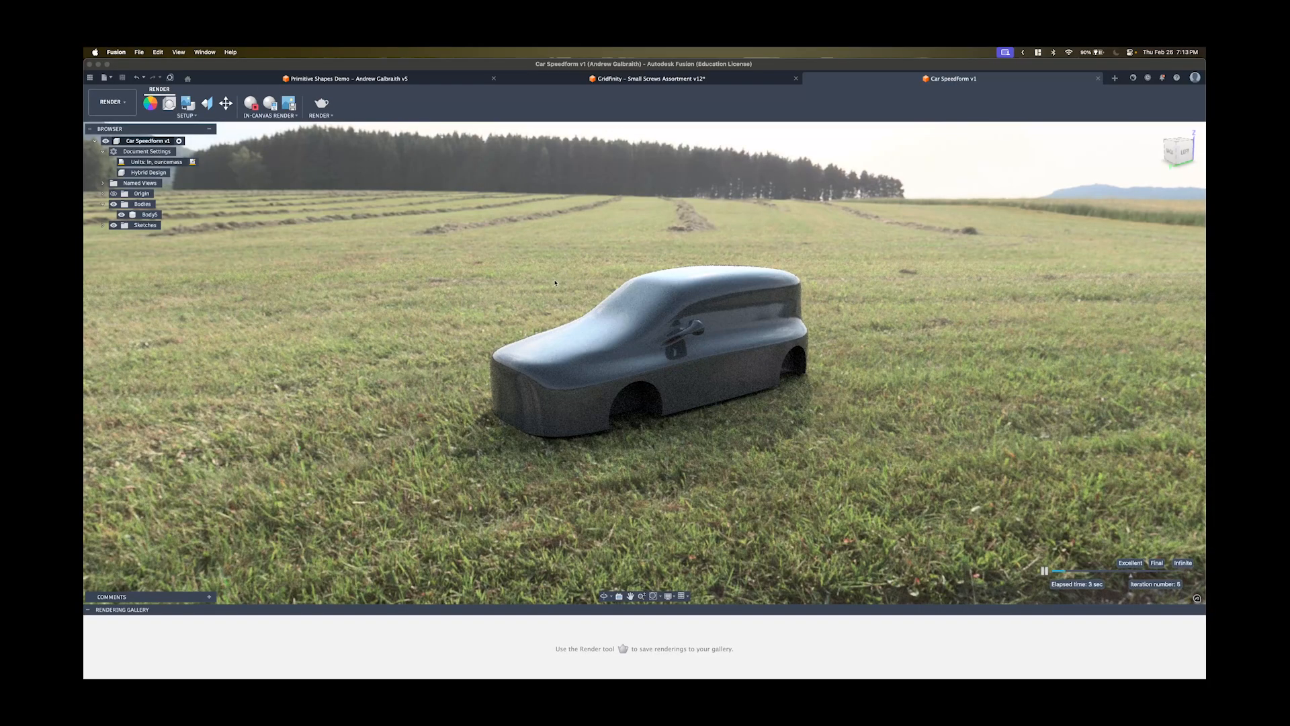
pyautogui.moveTo(645, 310)
pyautogui.mouseDown(button='middle')
pyautogui.moveTo(696, 324)
pyautogui.moveTo(710, 300)
pyautogui.moveTo(713, 319)
pyautogui.mouseUp(button='middle')
pyautogui.scroll(2, 711, 311)
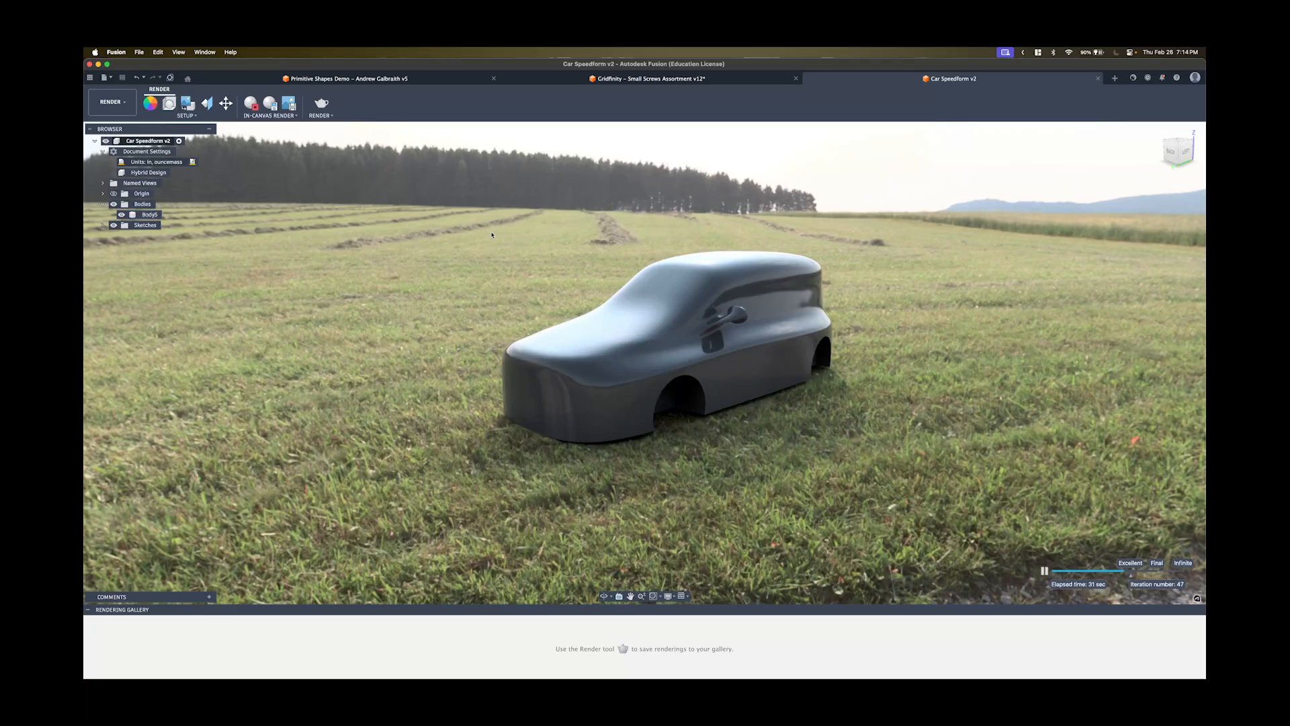
# Save the in-canvas render at the current document window size as the PNG file Car Speedform v2 on the computer's Desktop.
pyautogui.click(291, 104)
pyautogui.click(291, 104)
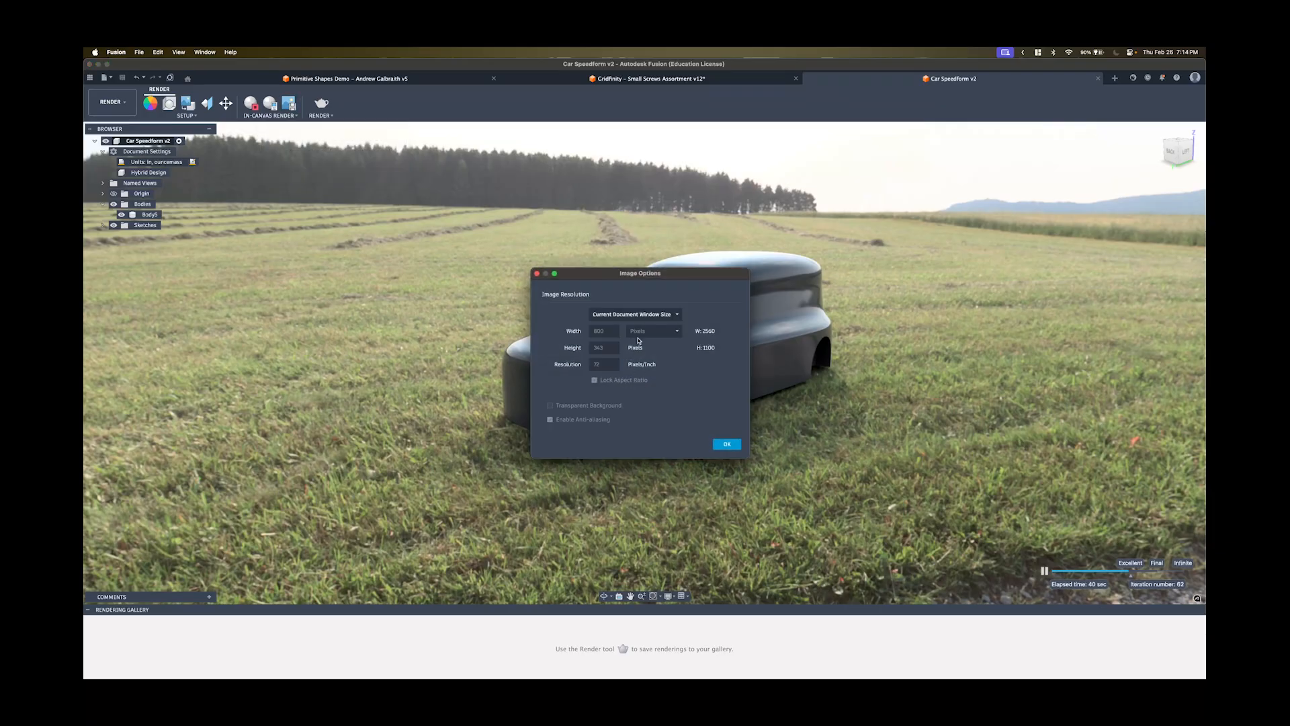
pyautogui.click(623, 317)
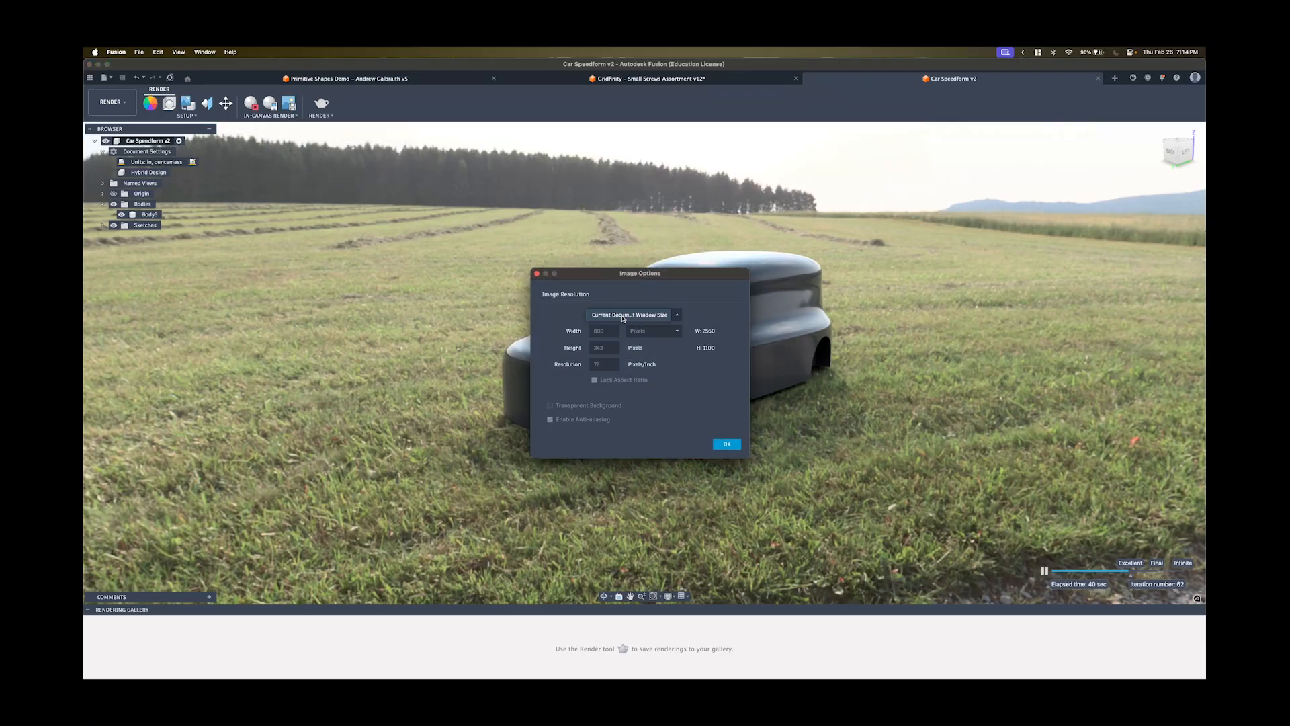
pyautogui.click(622, 318)
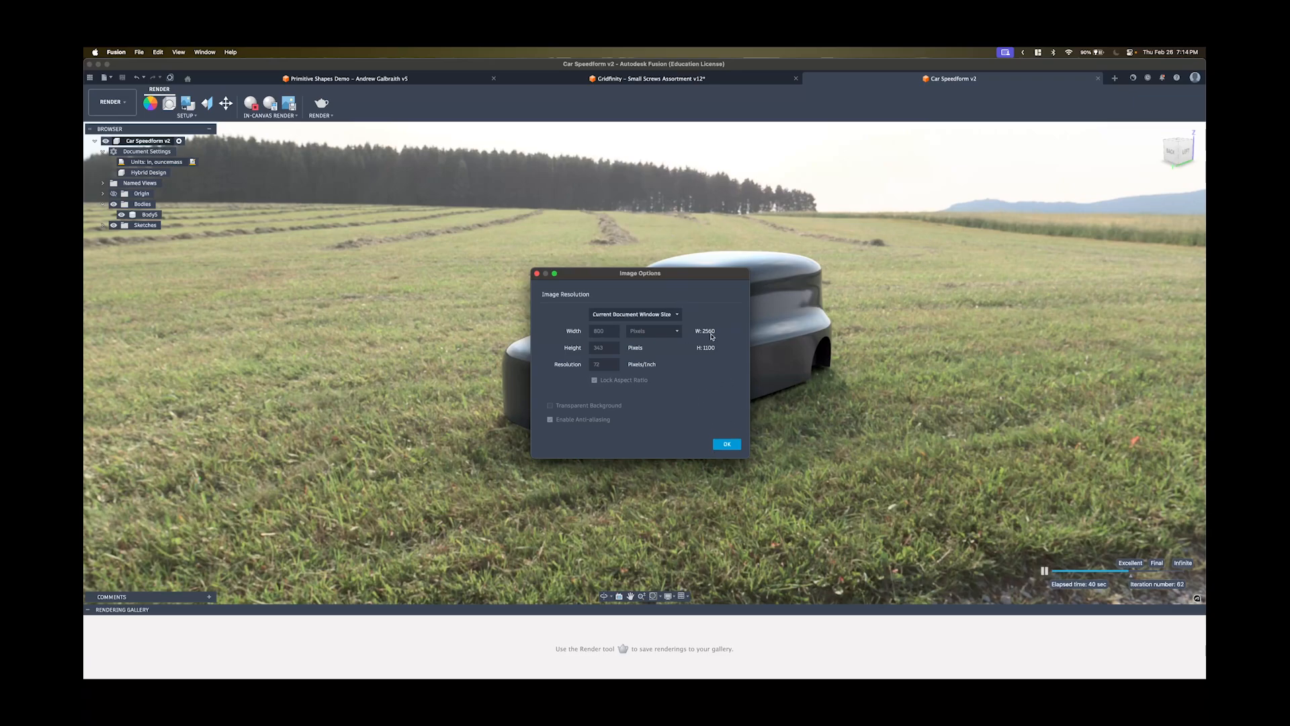
pyautogui.click(726, 444)
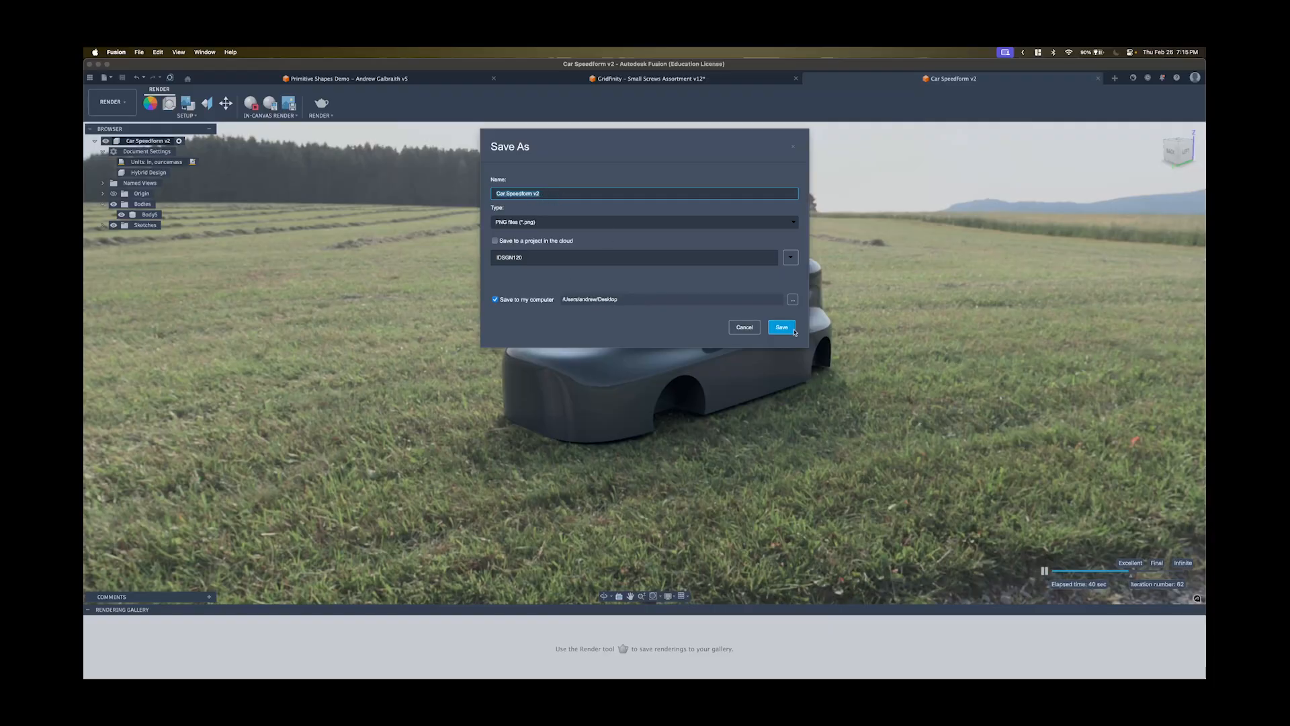
pyautogui.click(791, 328)
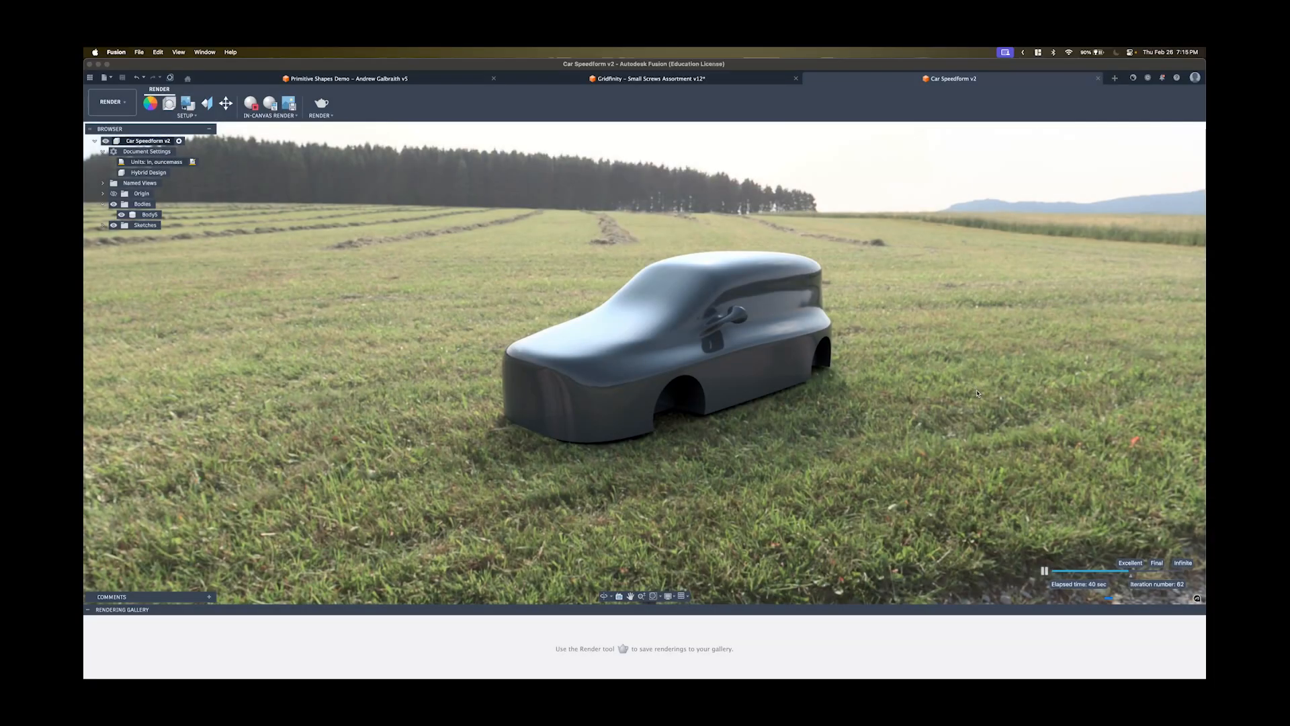